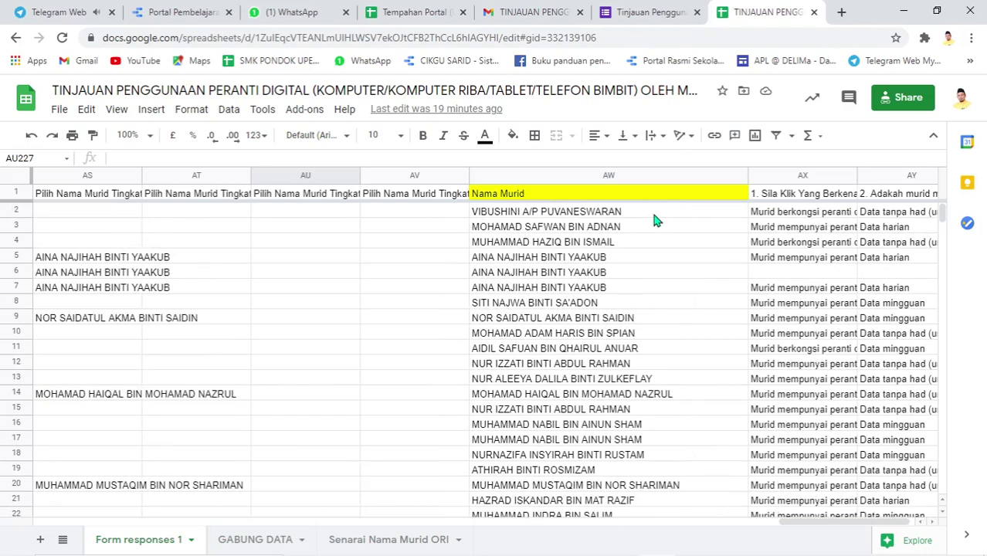
- Review the student name columns in the Form responses 1 sheet and the class list in the Senarai Nama Murid ORI sheet
mouse_move(815, 529)
mouse_down()
mouse_move(711, 528)
mouse_move(822, 524)
mouse_up()
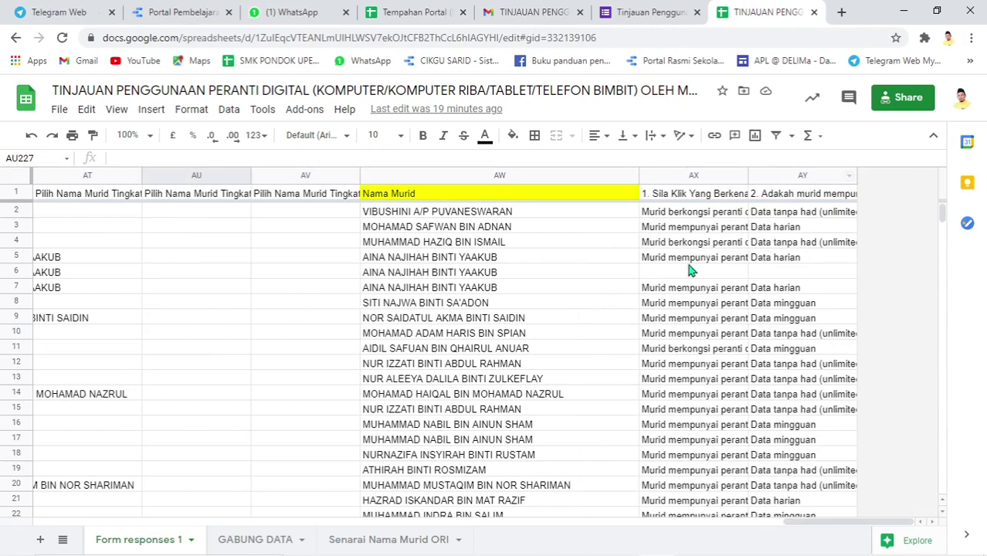
click(386, 540)
click(147, 210)
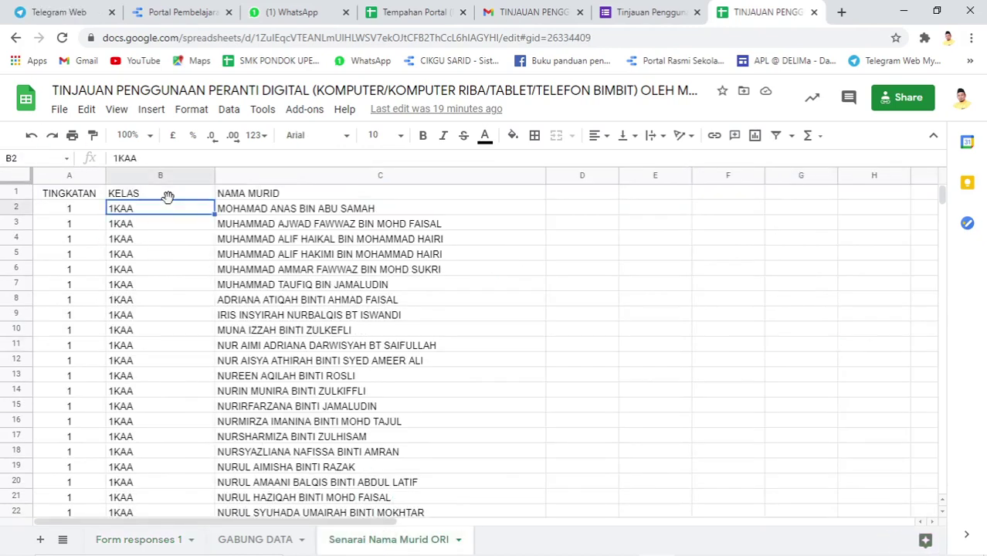
click(388, 216)
scroll(388, 294, down, 9)
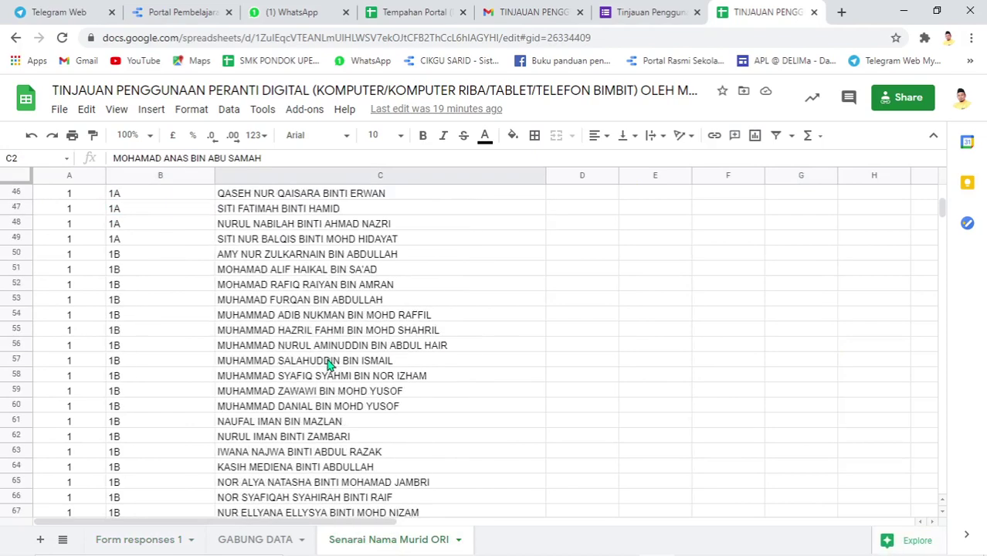
scroll(329, 366, down, 15)
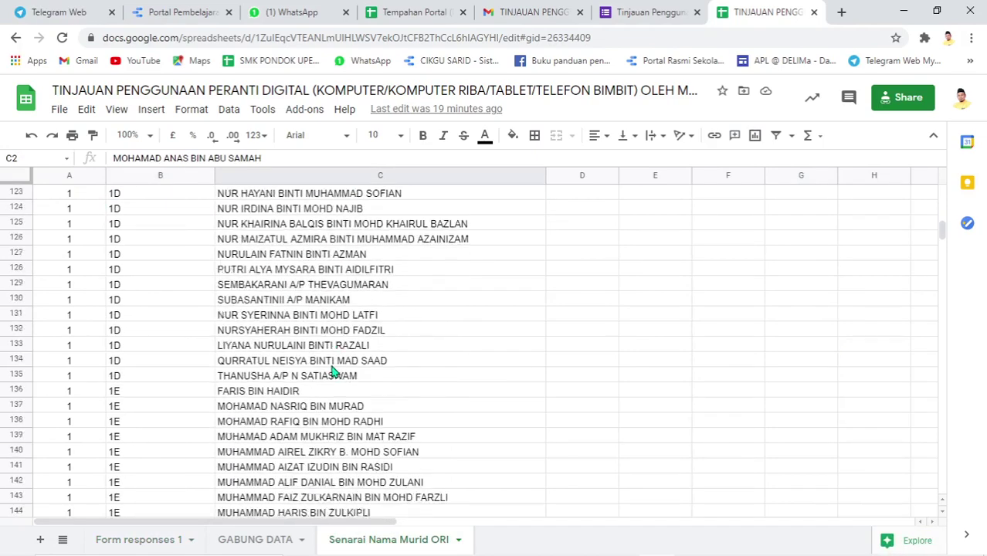
scroll(332, 372, up, 20)
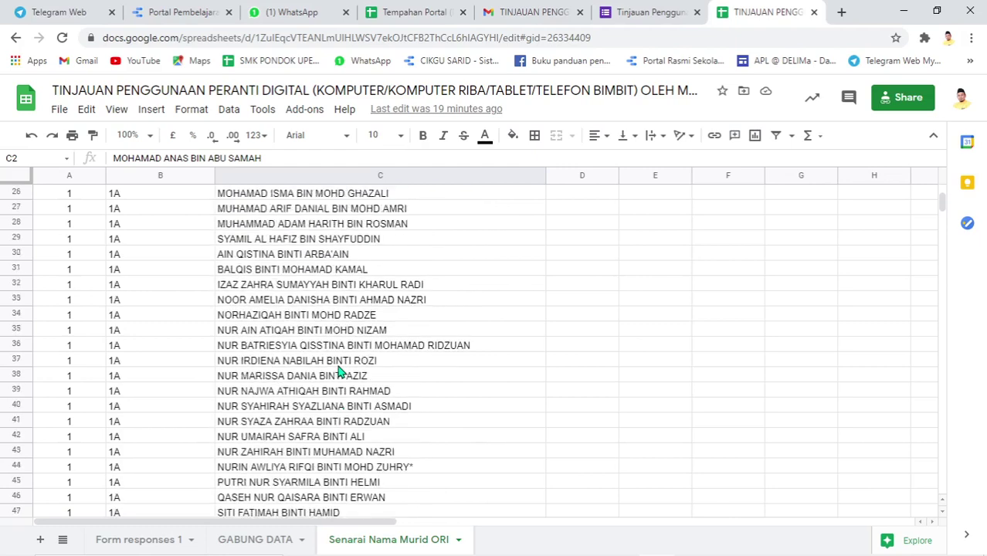
scroll(340, 371, up, 8)
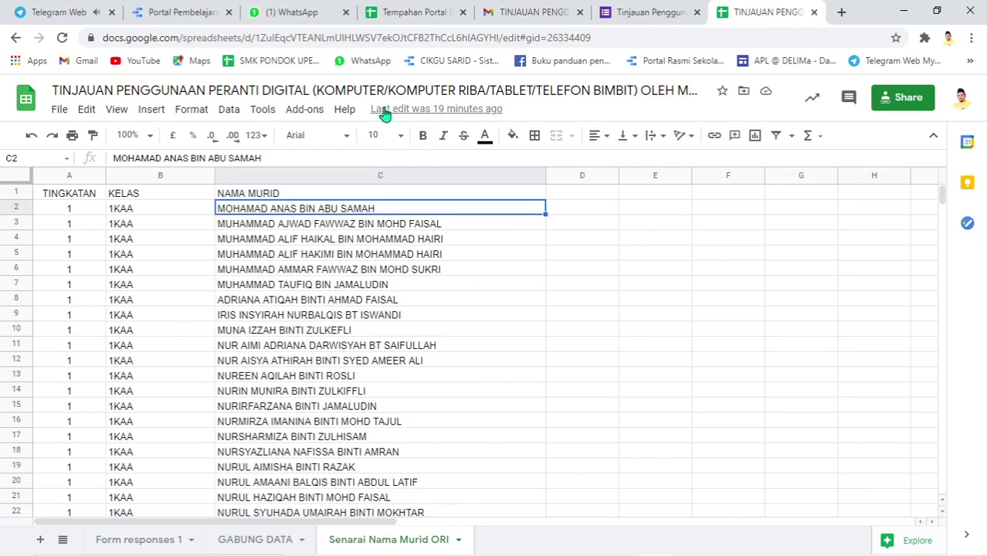
- Search Google for "data studio" in a new browser tab, open Google Data Studio, and close the Telegram and WhatsApp tabs
click(842, 12)
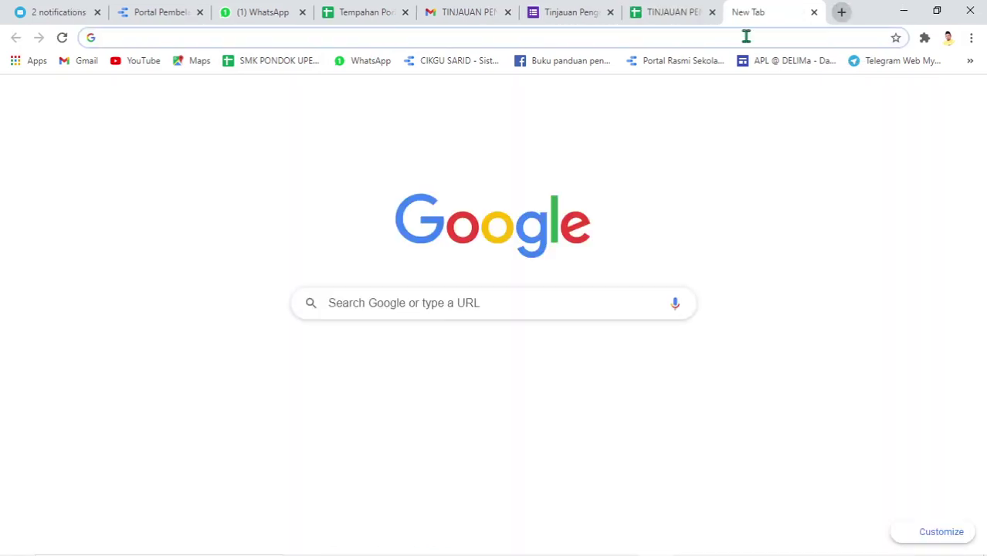
click(343, 301)
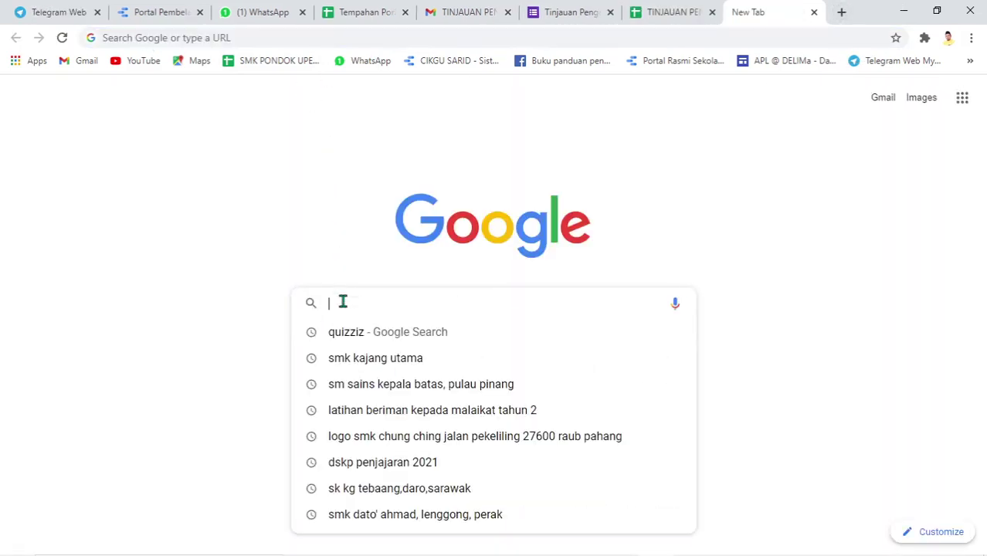
text(data studio)
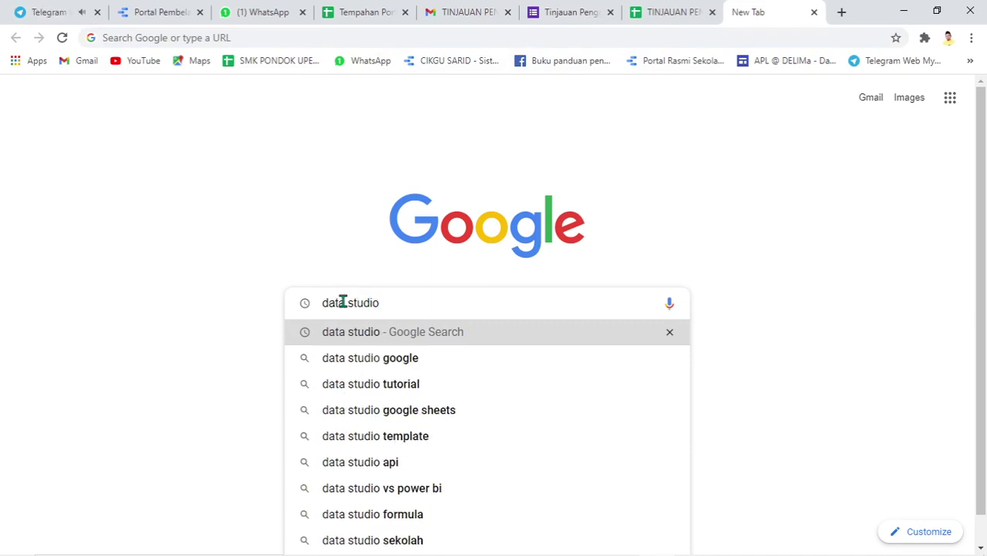
key(Return)
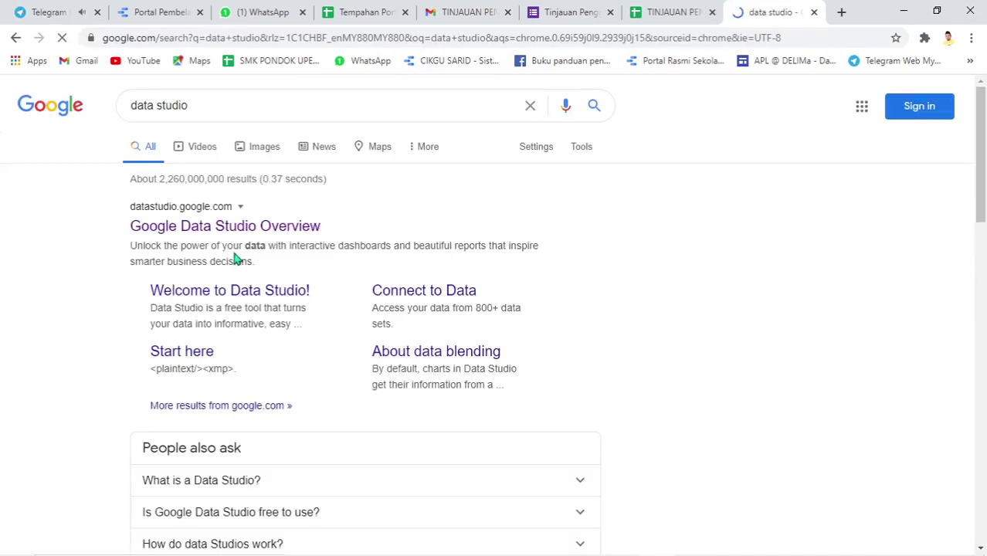
click(245, 234)
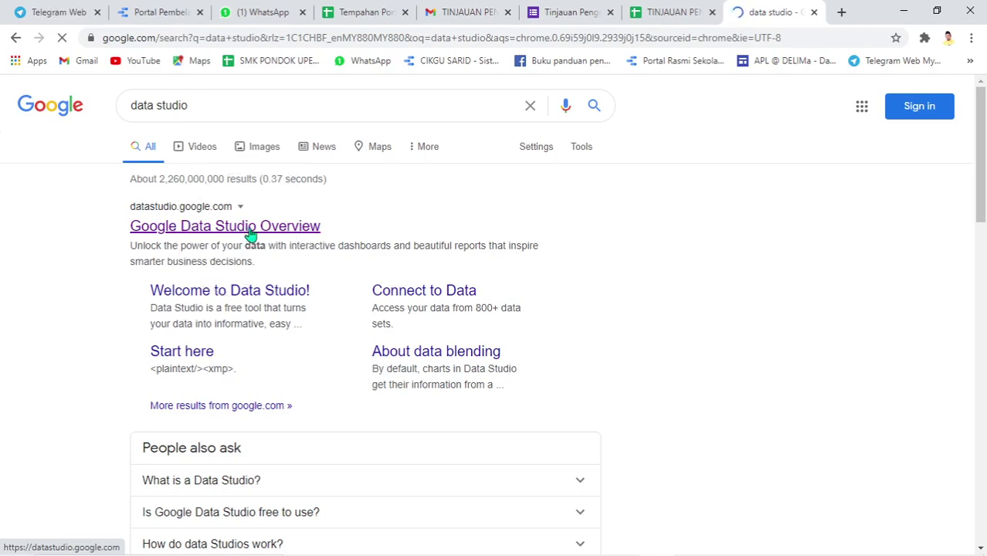
click(97, 12)
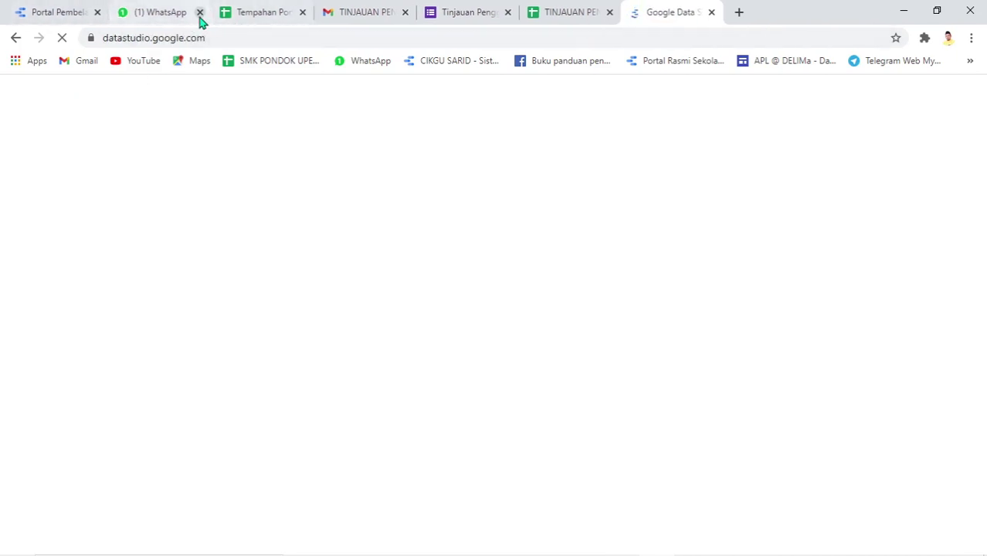
click(199, 13)
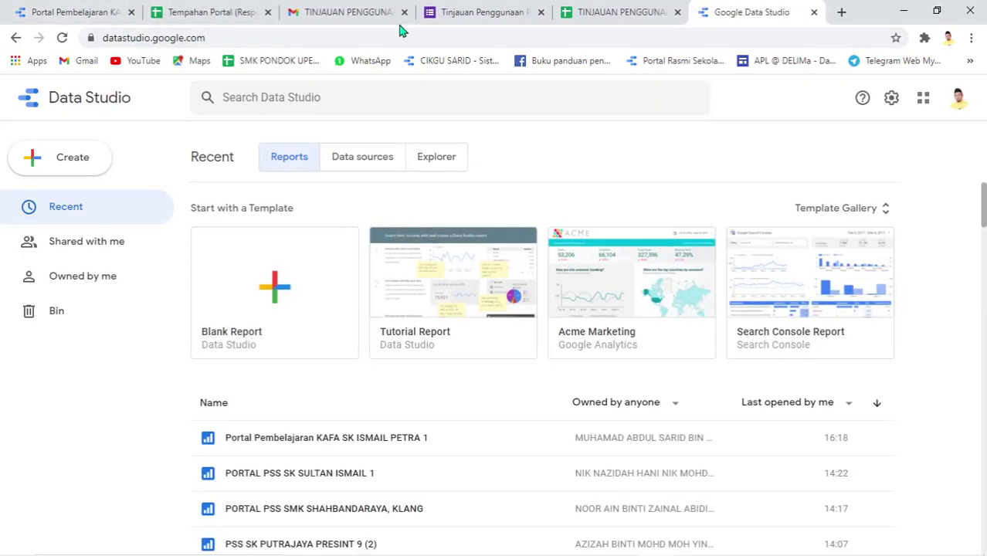
click(278, 288)
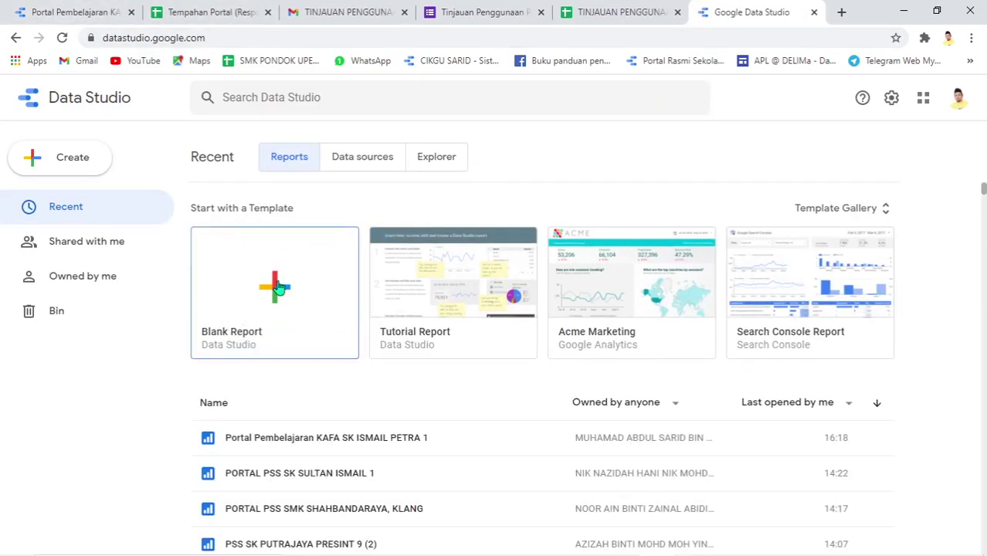
click(279, 289)
click(279, 288)
click(279, 288)
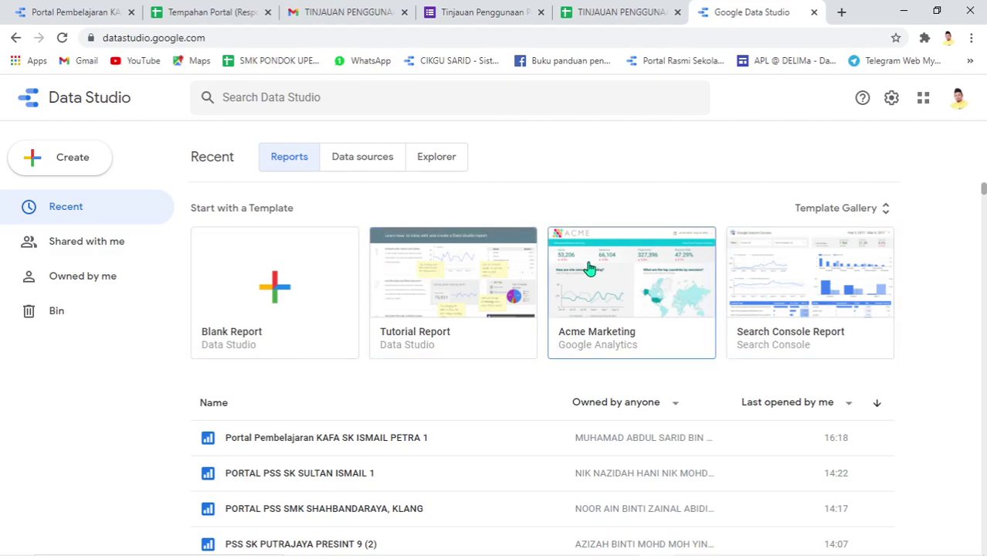
click(484, 271)
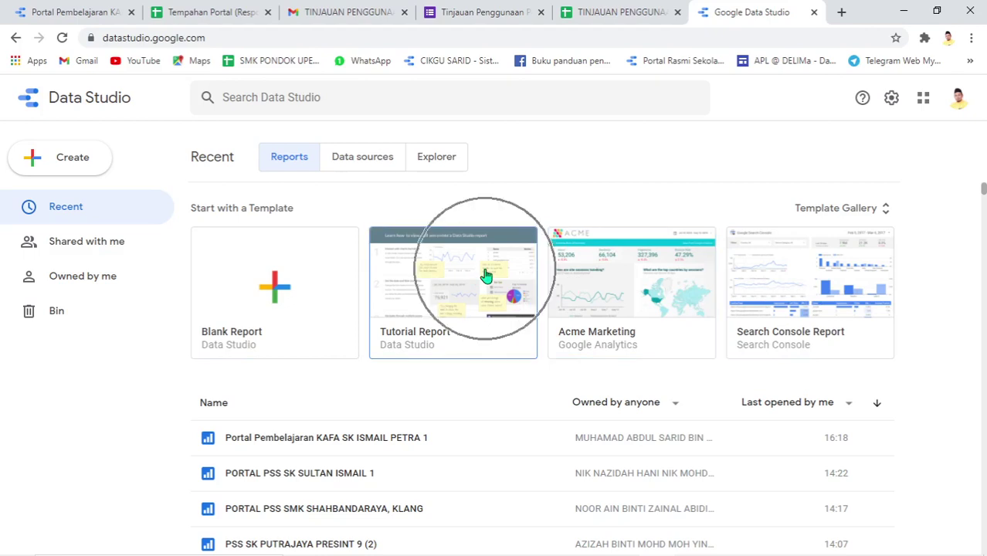
- Preview the Search Console Report template and its data source copy options, then return to the report list without copying it
click(800, 279)
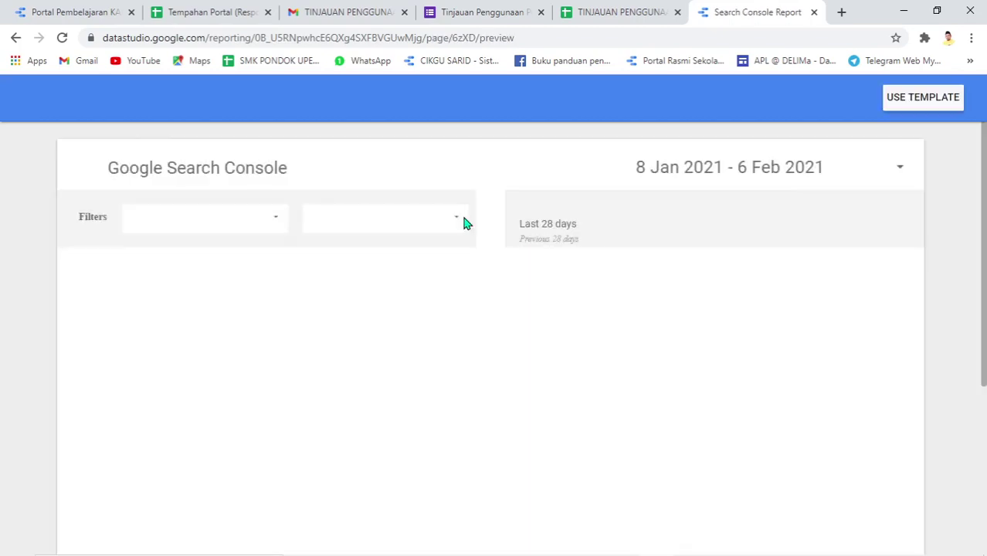
click(926, 110)
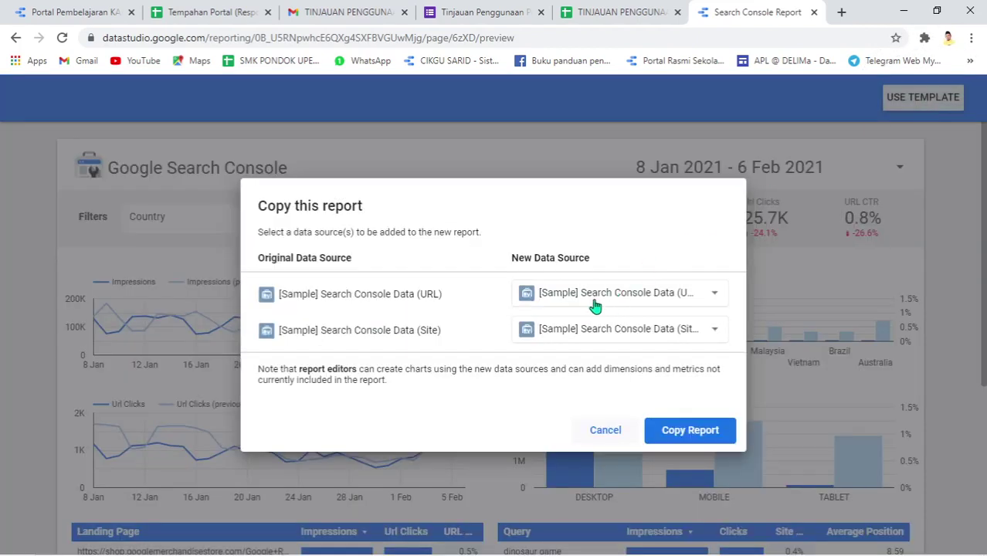
click(637, 298)
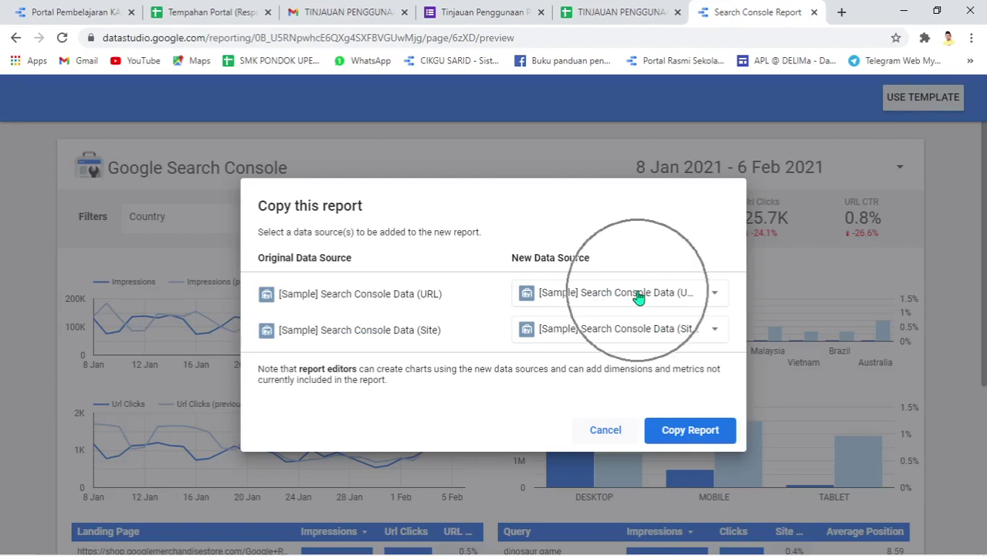
click(604, 431)
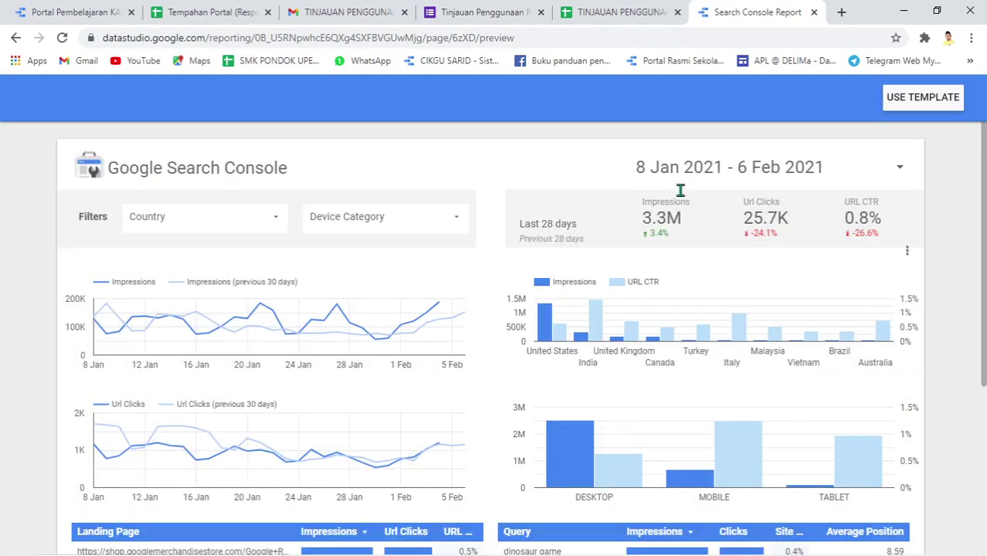
click(14, 39)
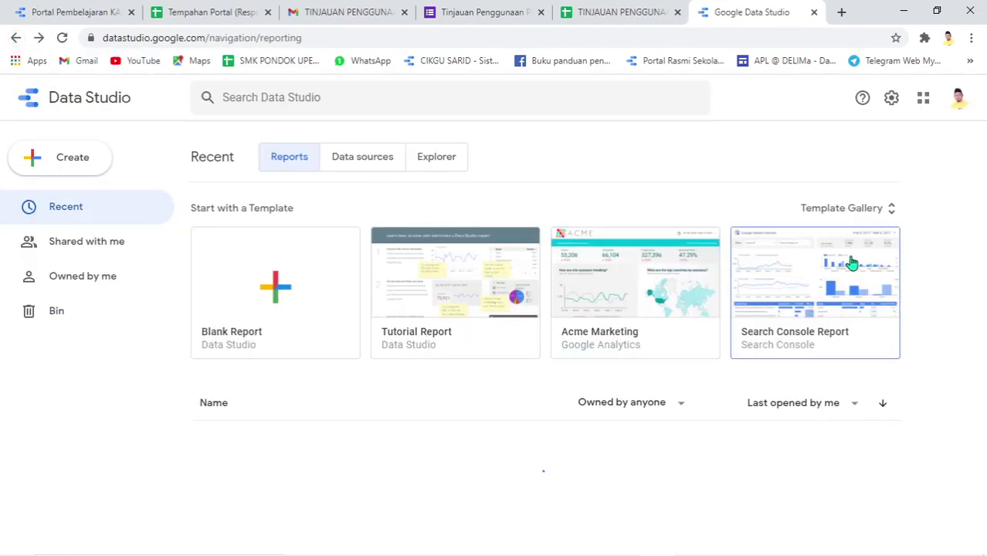
- Create a blank report connected through Google Sheets to the Form responses 1 worksheet of the TINJAUAN PENGGUNAAN PERANTI DIGITAL spreadsheet
click(288, 295)
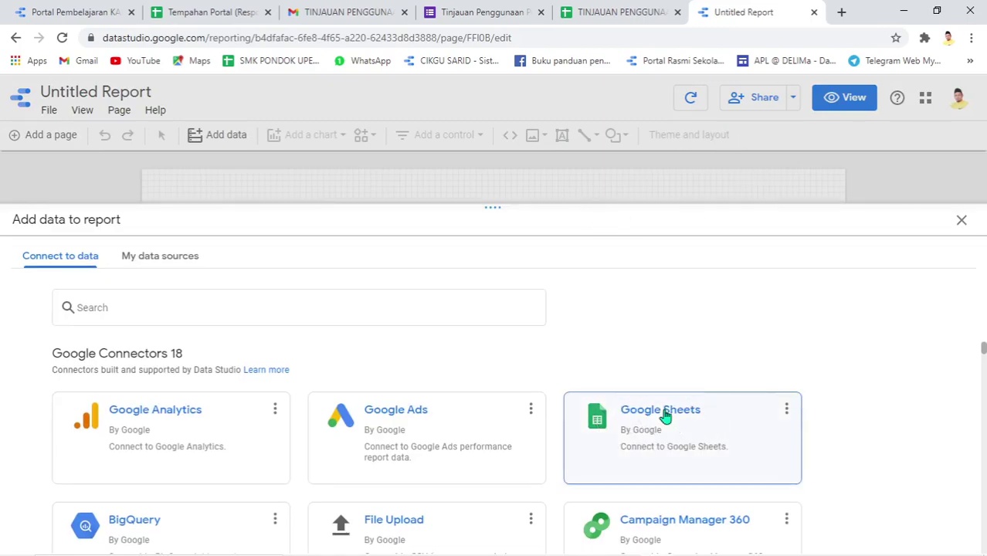
click(665, 417)
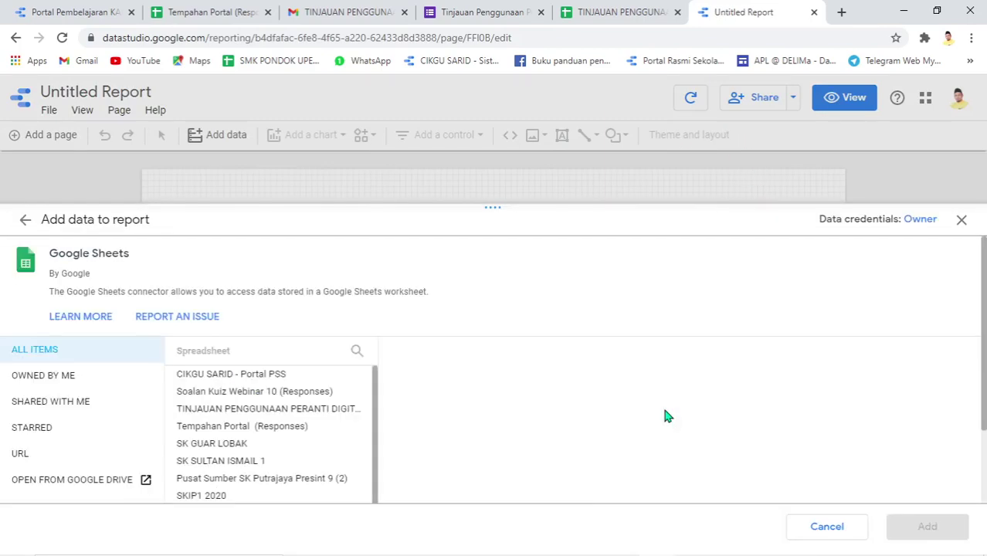
click(238, 415)
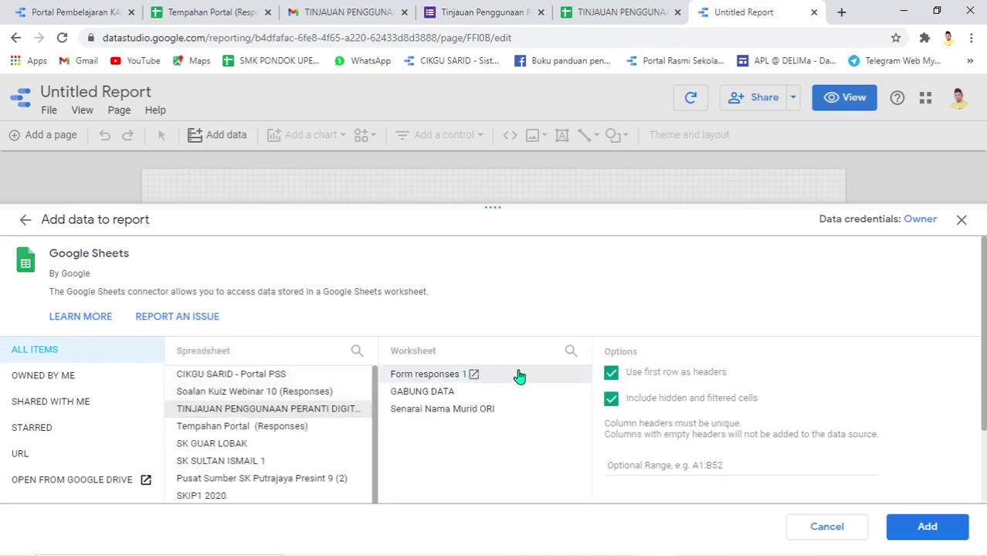
click(528, 376)
click(927, 530)
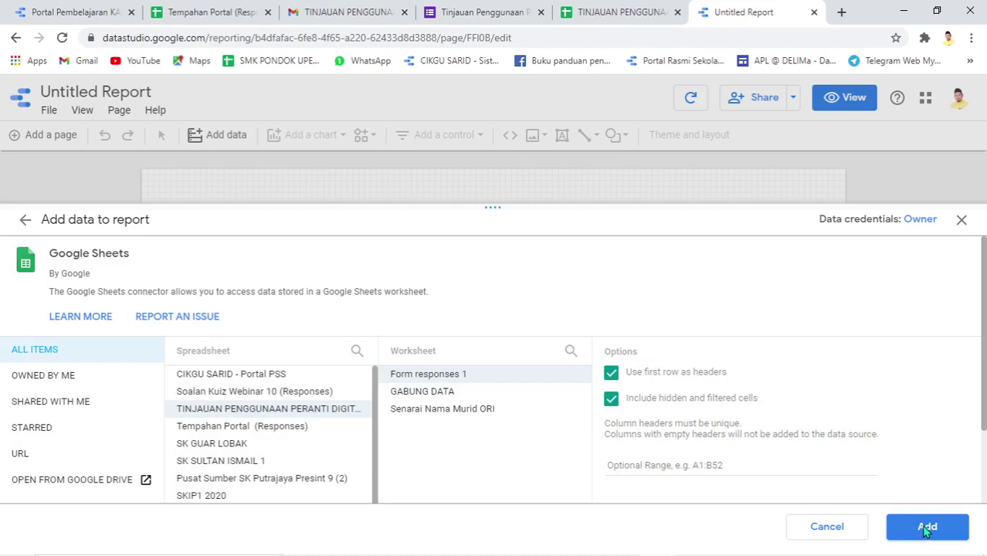
click(926, 528)
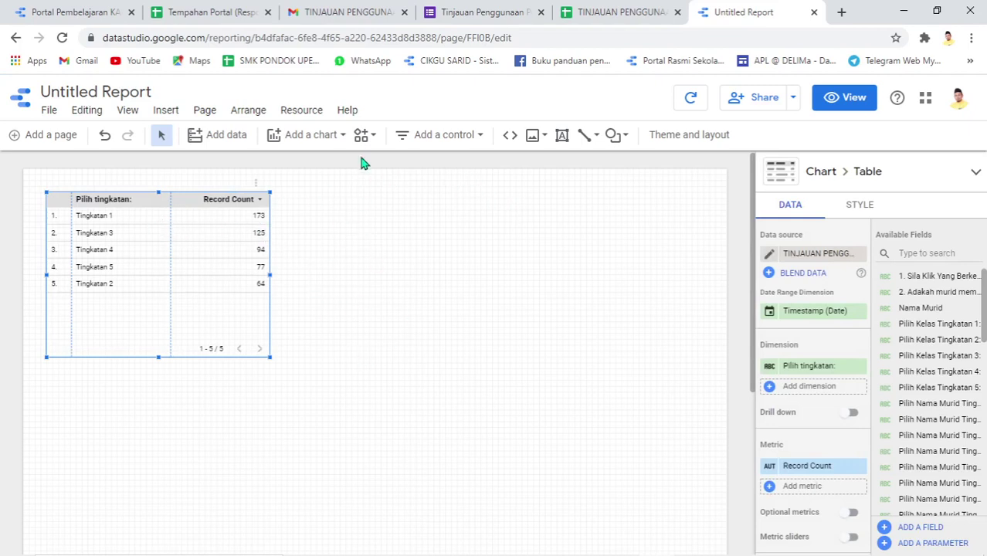
- Add the Senarai Nama Murid ORI worksheet of the TINJAUAN PENGGUNAAN PERANTI DIGITAL spreadsheet as a second Google Sheets data source
click(313, 115)
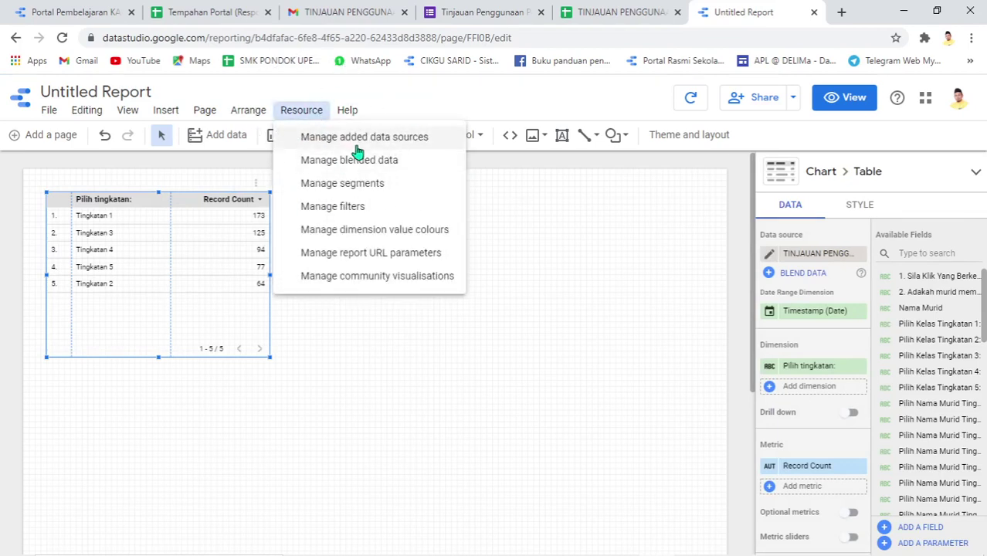
click(357, 145)
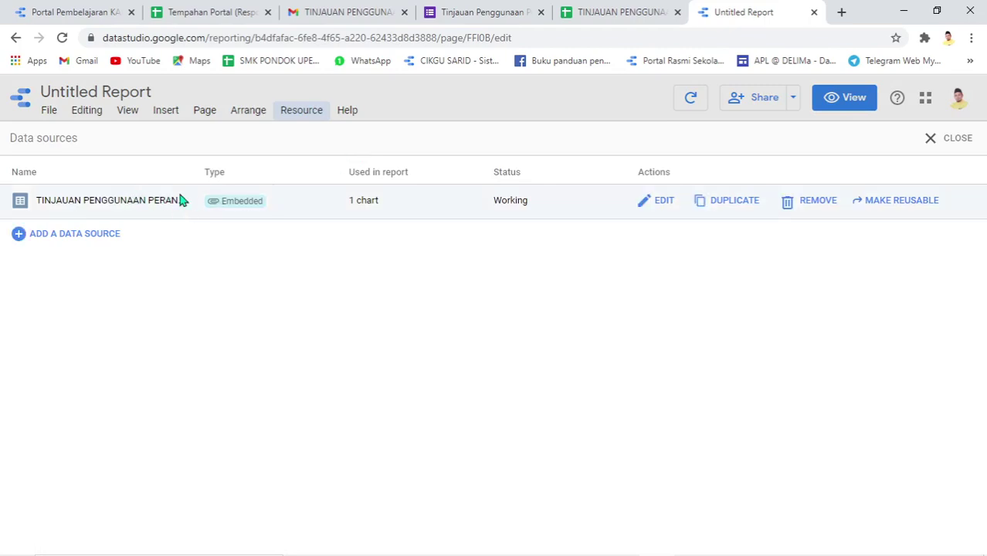
click(90, 240)
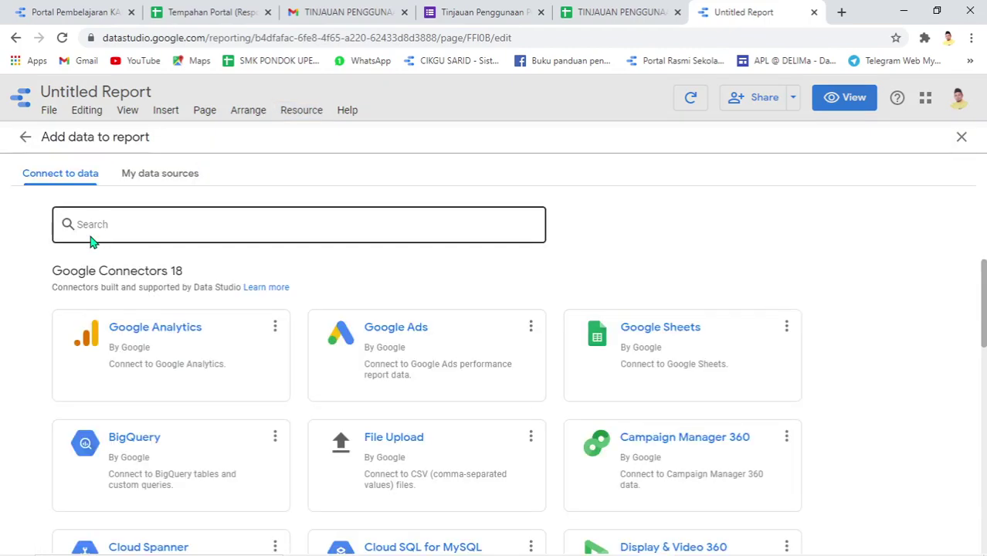
click(657, 328)
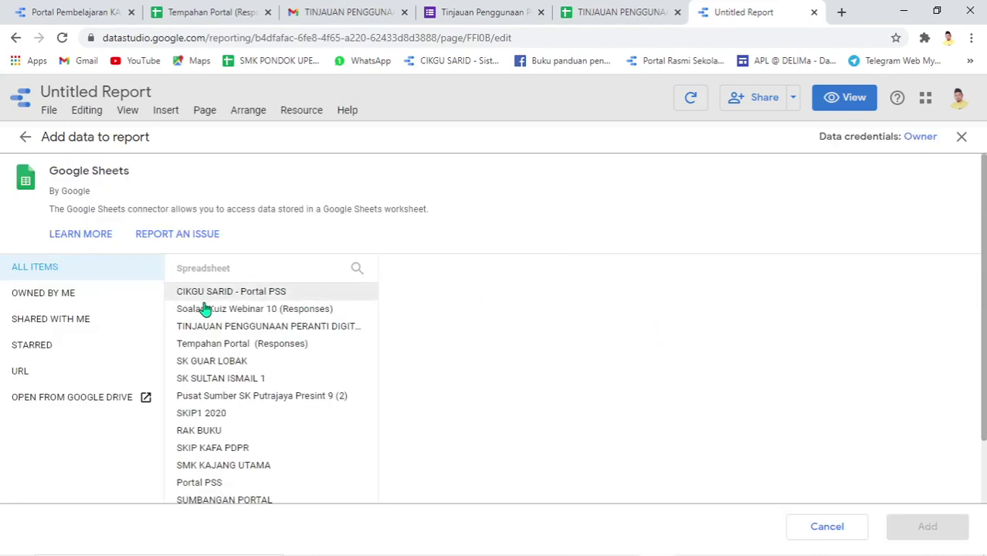
click(204, 328)
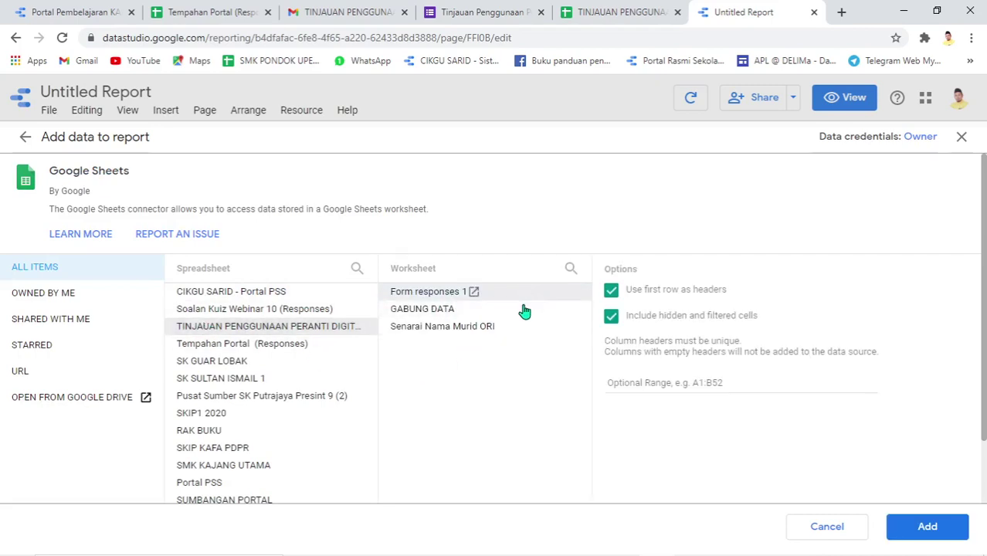
click(410, 328)
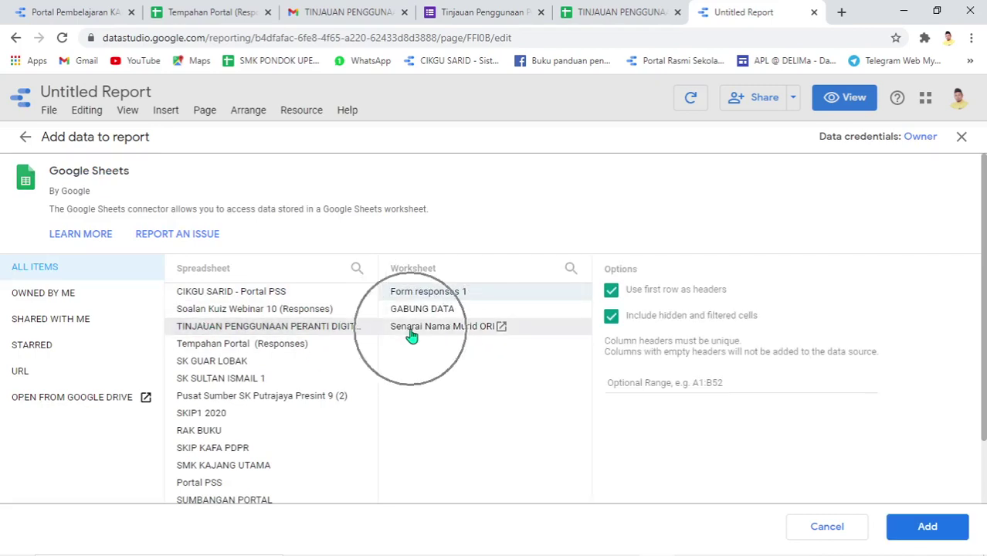
click(409, 328)
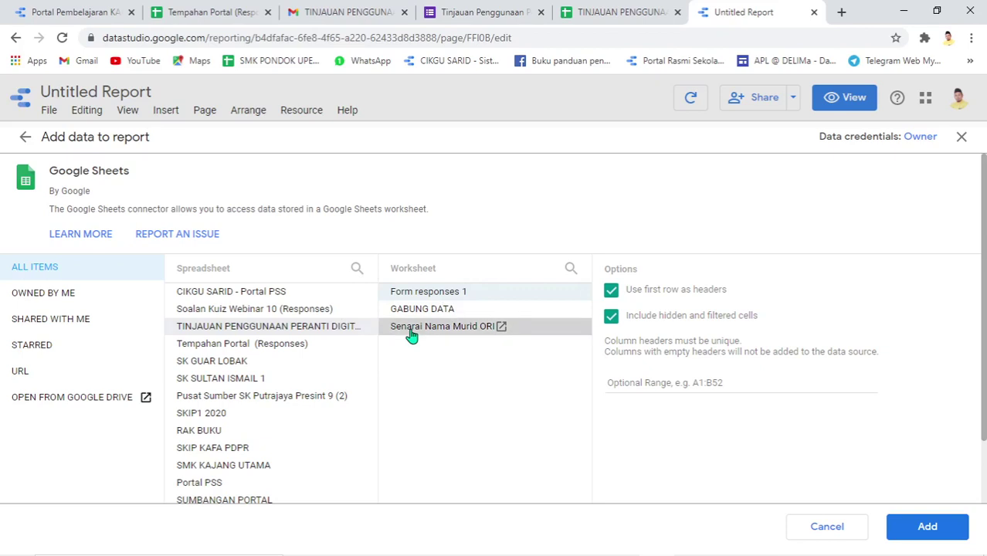
click(926, 530)
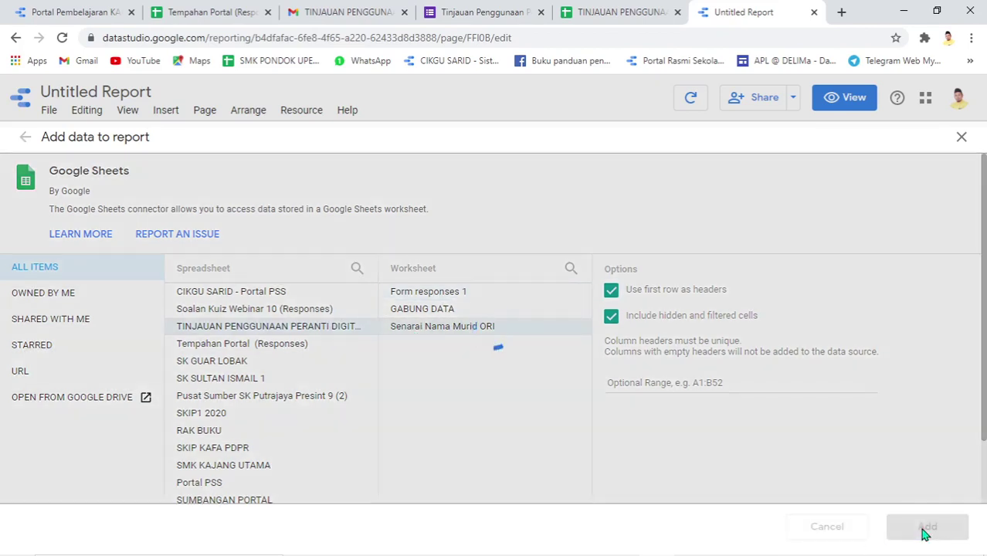
- Check the Senarai Nama Murid ORI worksheet in Google Sheets, return to the Data Studio report and close its data source list
click(618, 12)
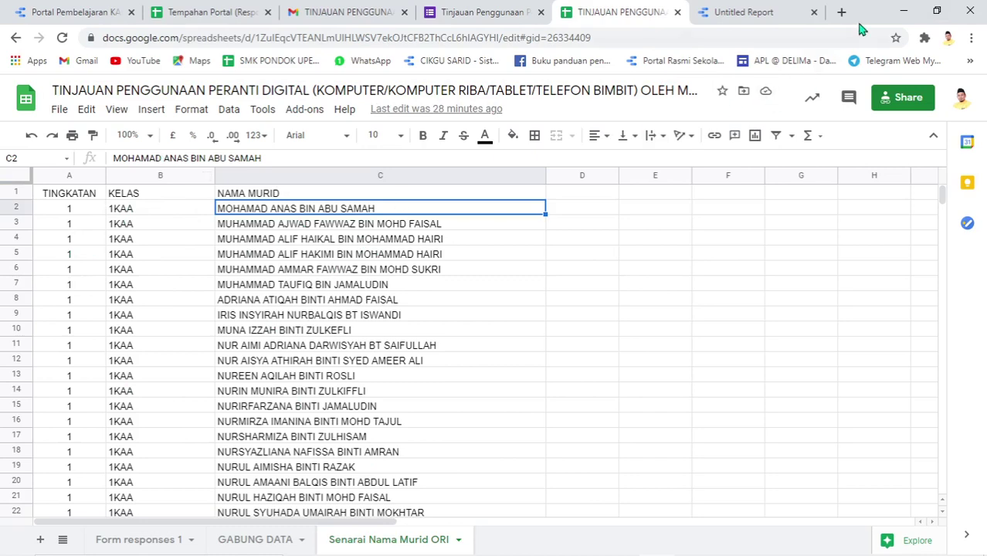
click(749, 14)
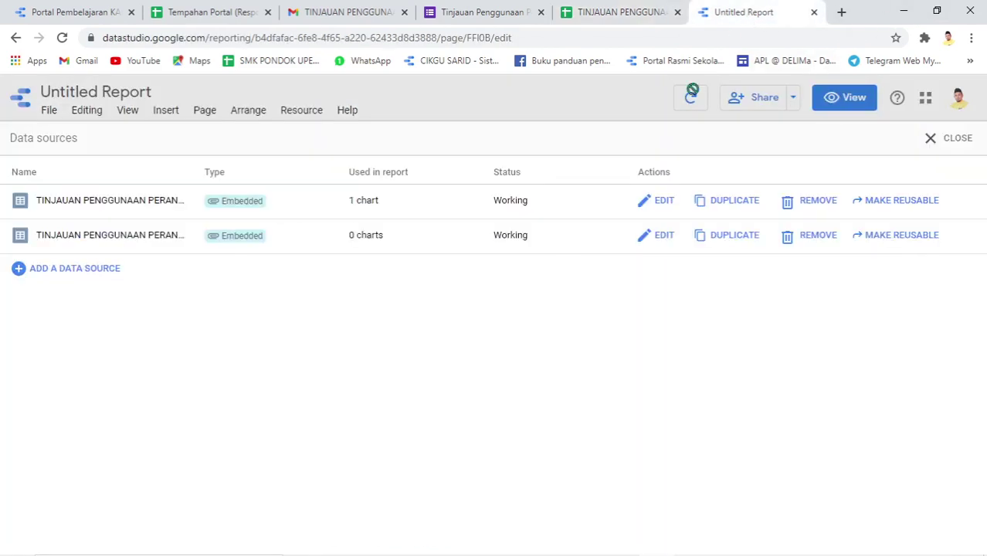
click(933, 141)
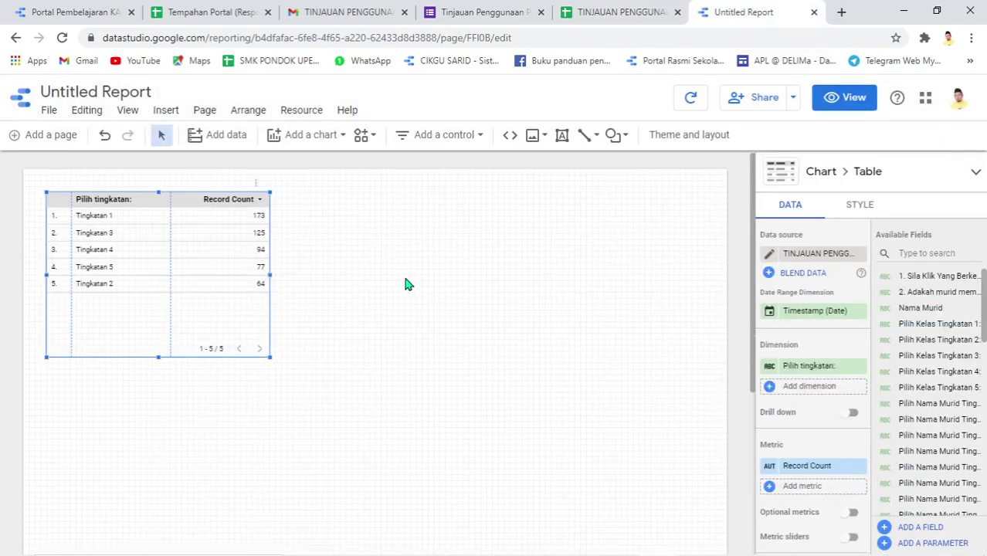
- Open the report's list of blended data views and start a new data view
click(294, 116)
click(294, 116)
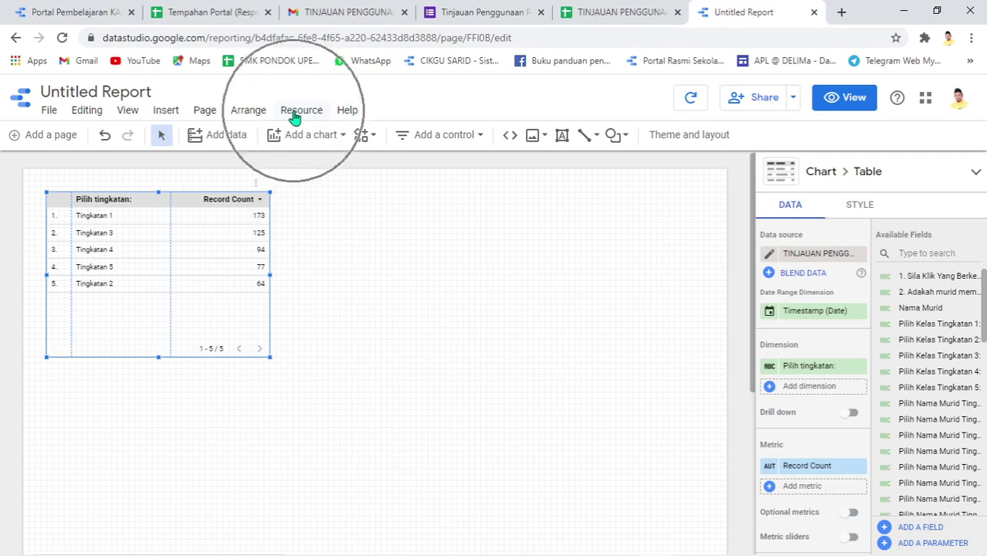
click(294, 116)
click(331, 169)
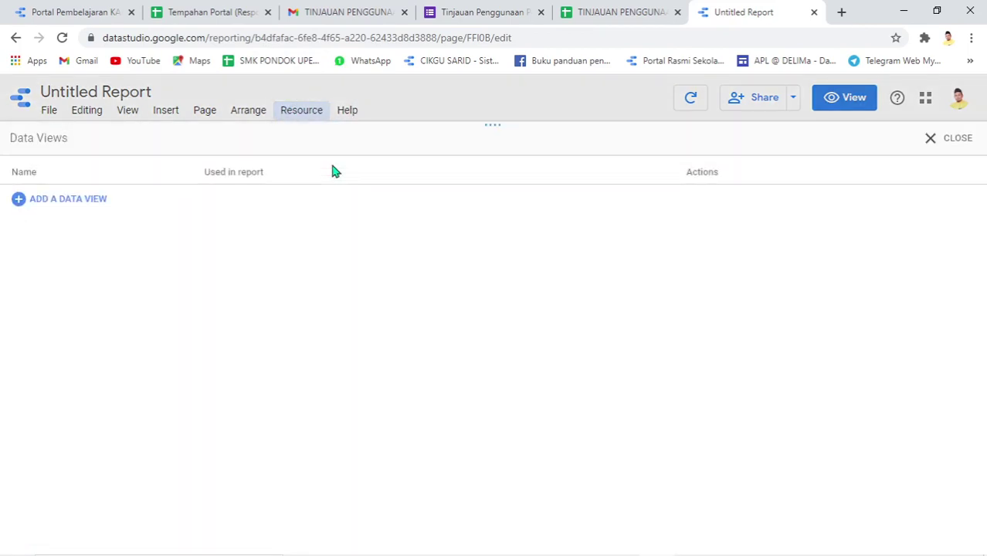
click(70, 201)
click(72, 202)
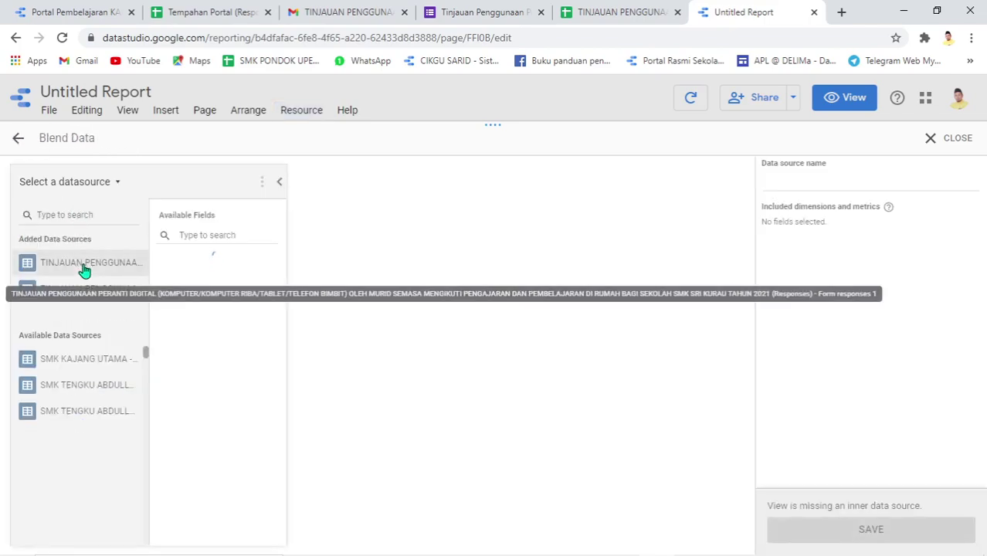
- Select the Senarai Nama Murid ORI source as the blend's first data source and Form responses 1 as the second
click(83, 297)
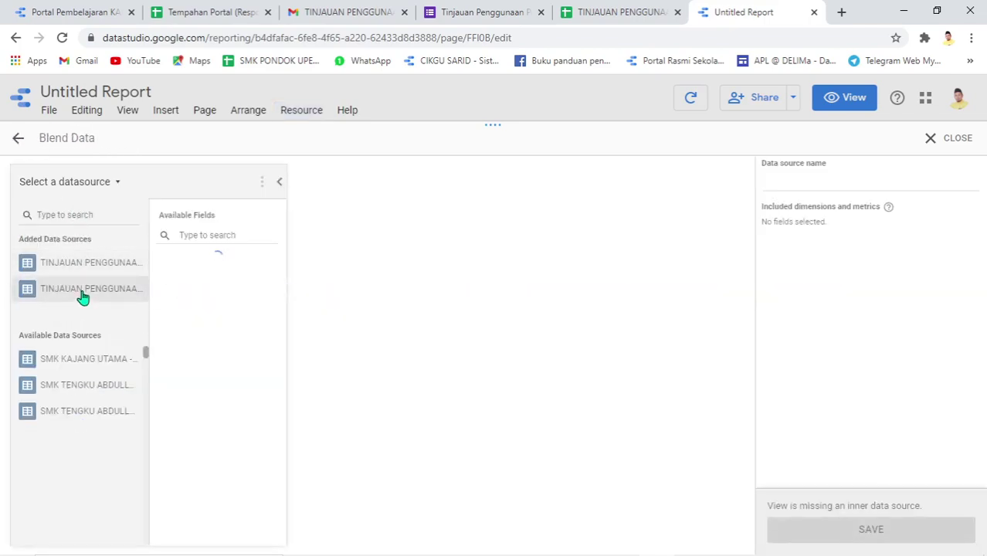
click(82, 297)
click(82, 296)
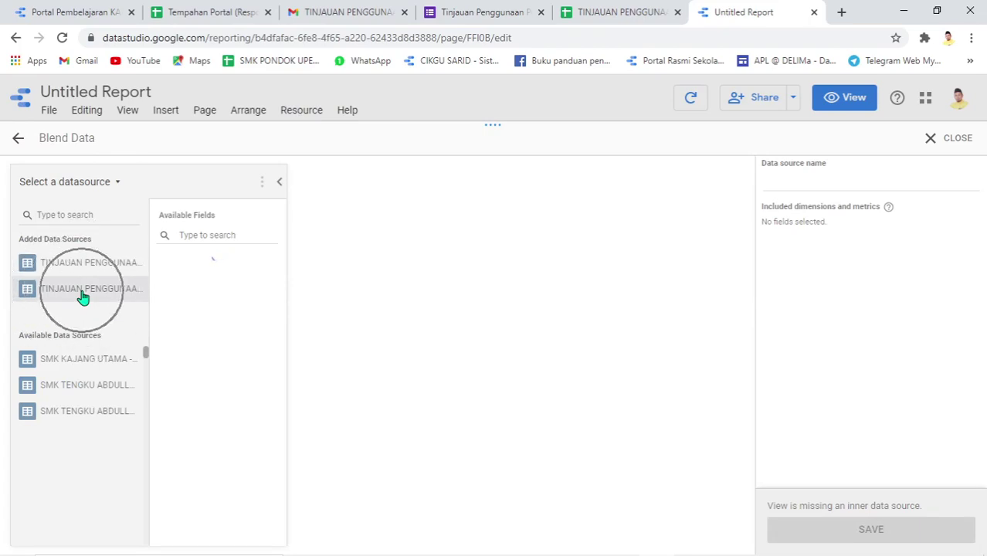
click(83, 297)
click(82, 296)
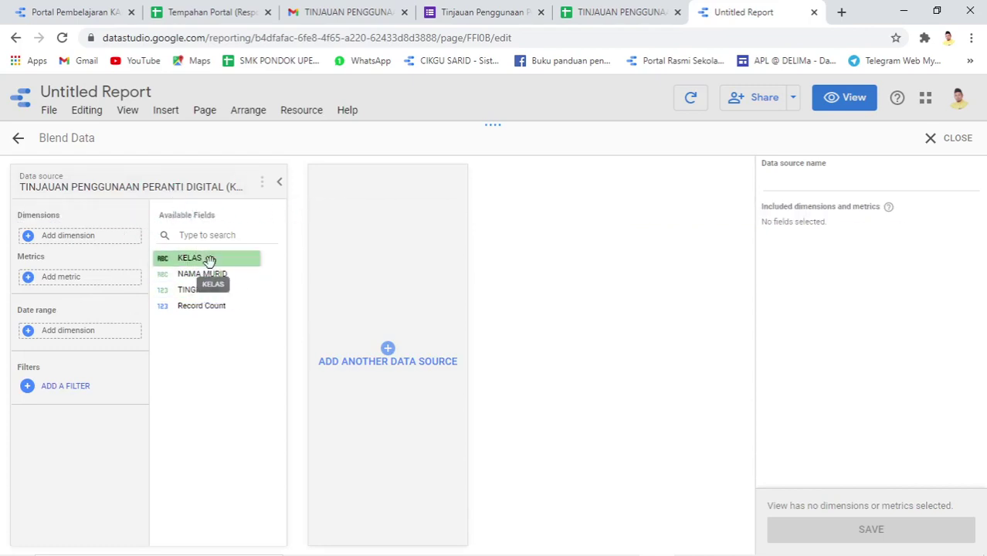
click(396, 355)
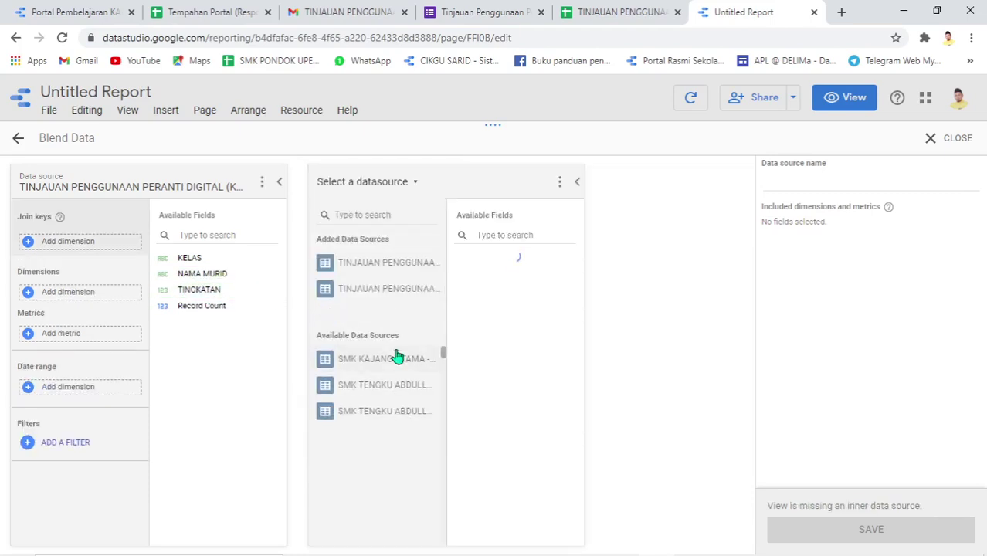
click(400, 270)
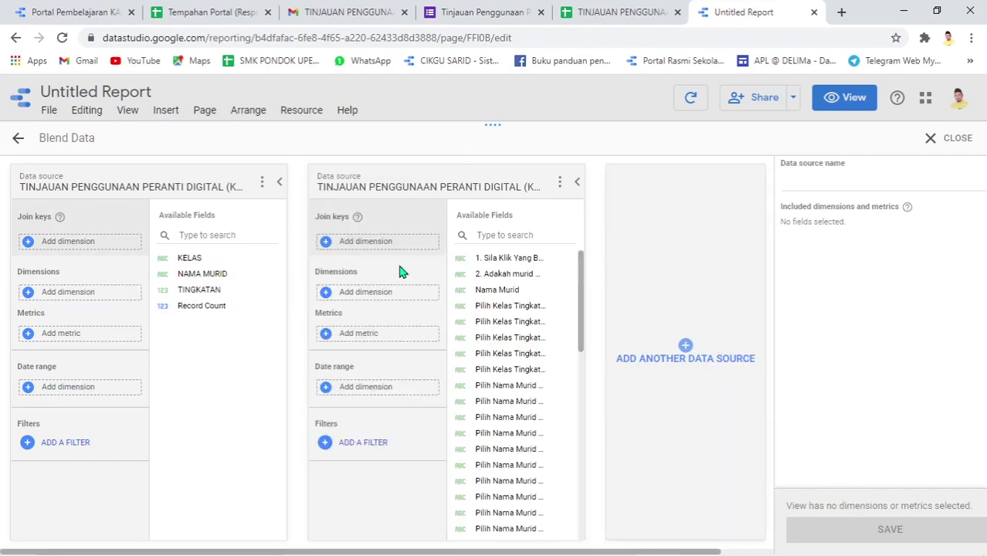
- Join the sources on NAMA MURID and Nama Murid, and give the first source KELAS and TINGKATAN dimensions and a Record Count metric
drag(198, 290, 86, 241)
click(208, 272)
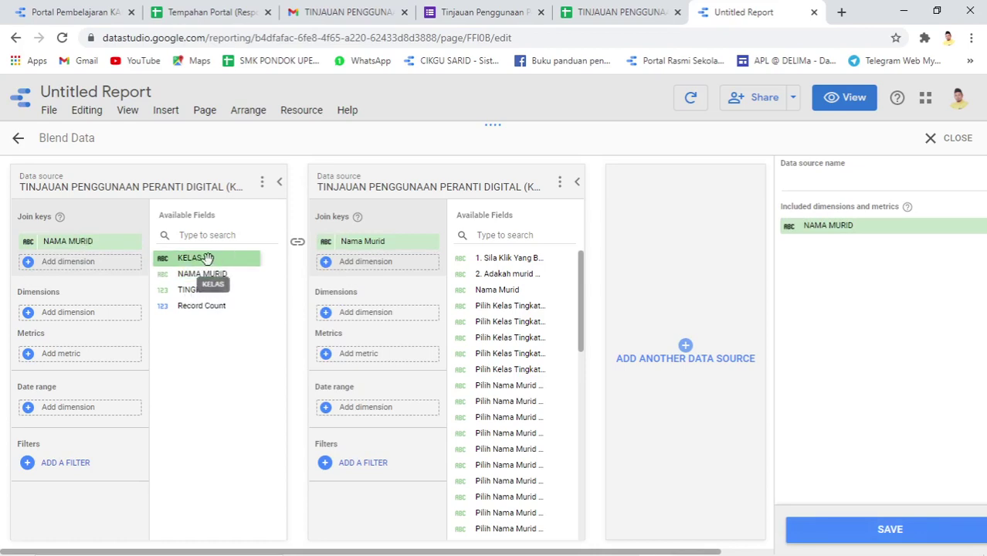
drag(207, 258, 84, 304)
drag(72, 309, 72, 313)
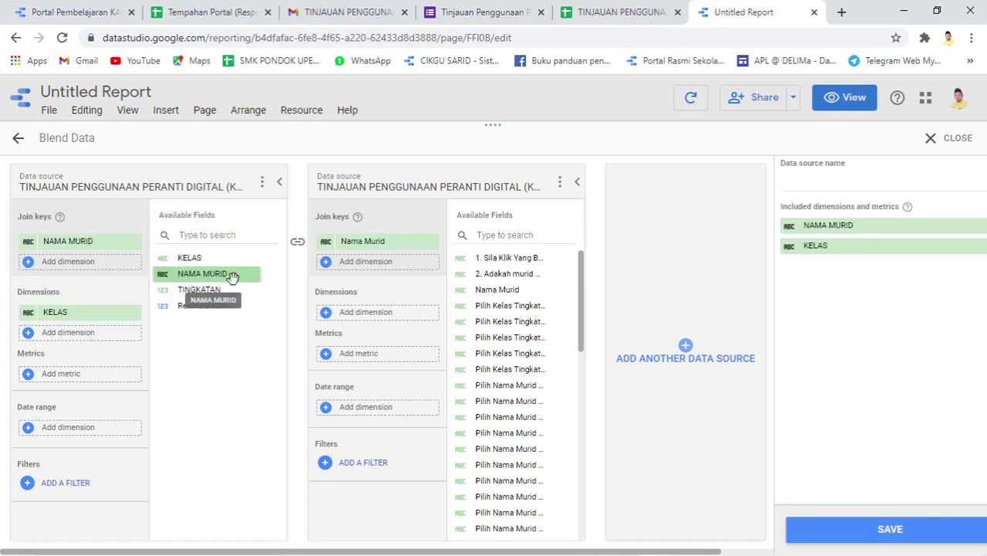
drag(217, 294, 87, 337)
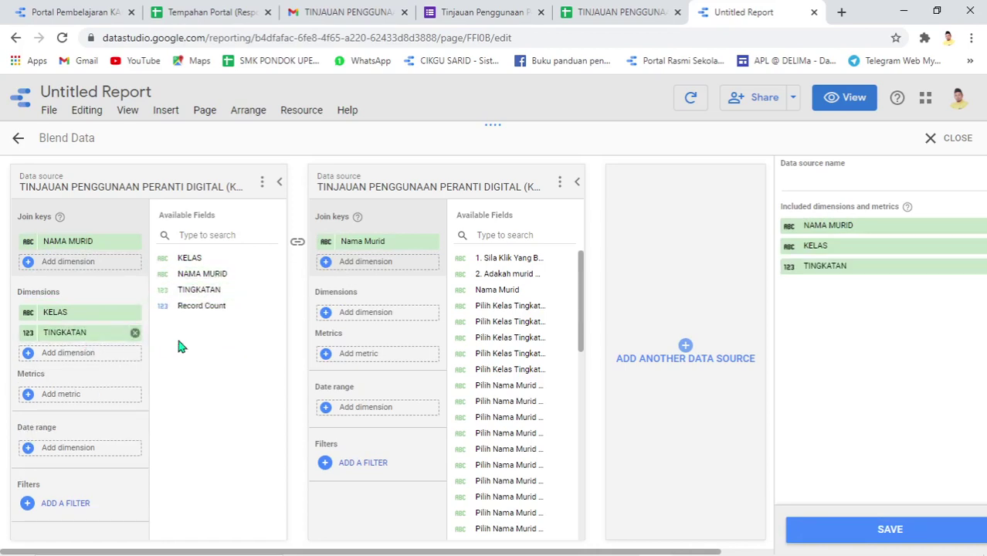
drag(205, 305, 79, 395)
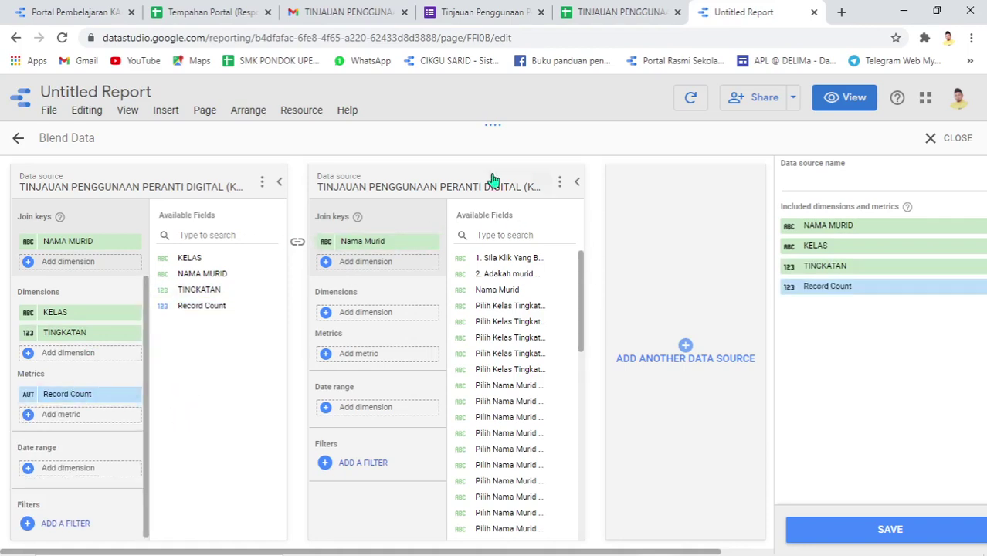
- Add "1. Sila Klik Yang Berkenaan Sahaja:" and "2. Adakah murid mempunyai Data Internet:" as dimensions of the blend's second source
click(398, 251)
drag(202, 274, 556, 314)
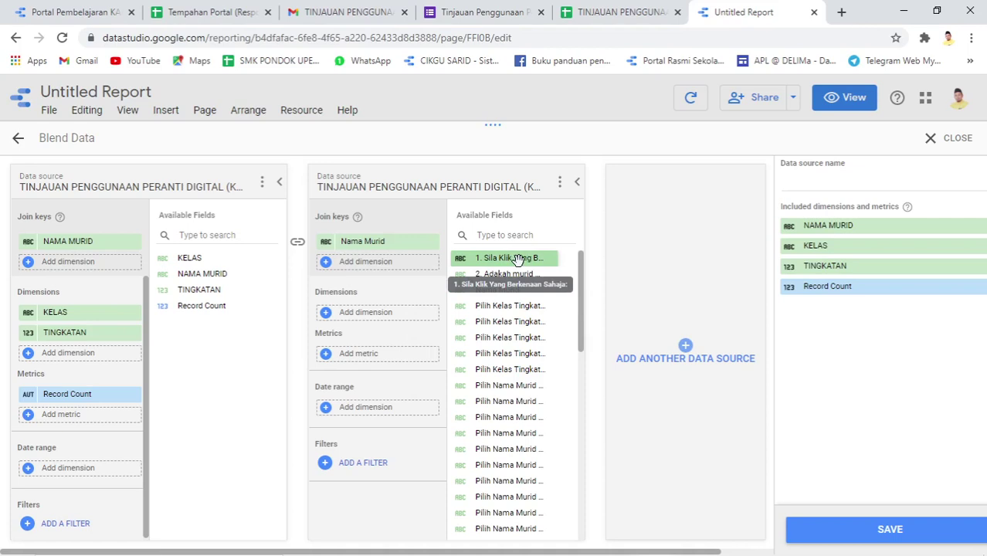
mouse_move(582, 275)
mouse_down()
mouse_move(582, 495)
mouse_move(584, 270)
mouse_up()
drag(506, 261, 365, 312)
drag(506, 275, 403, 334)
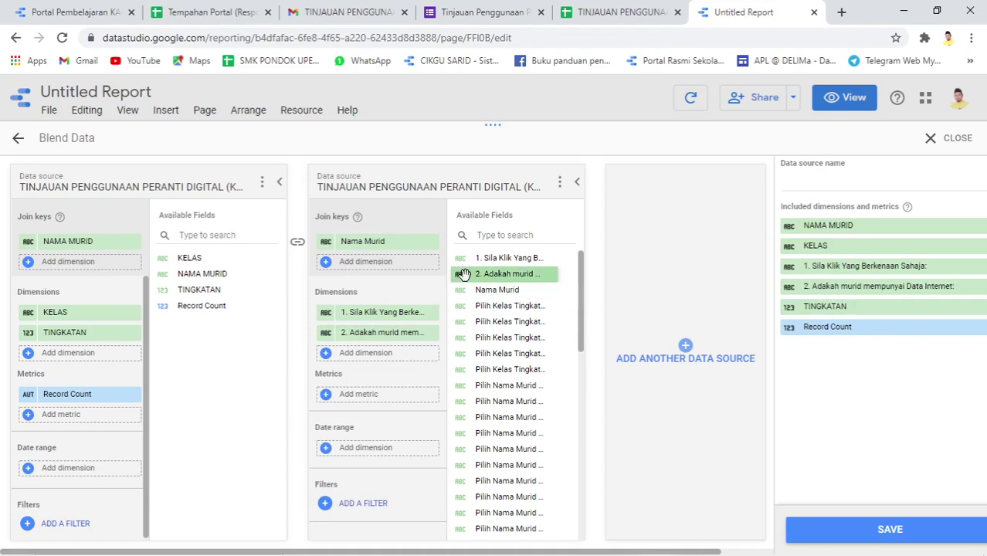
- Add Timestamp to the second source of the blend both as a dimension and as the date range dimension
scroll(581, 349, down, 1)
drag(581, 350, 581, 533)
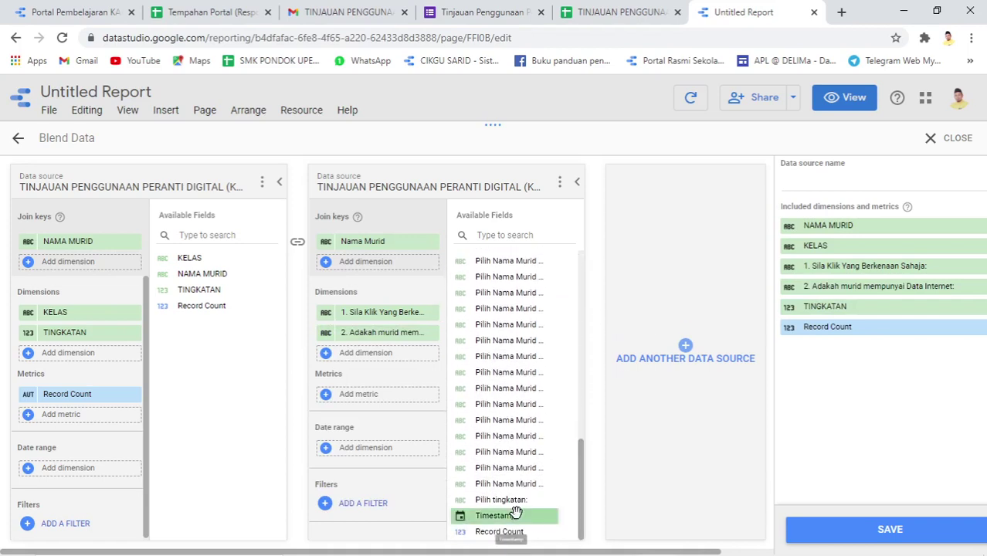
drag(498, 515, 383, 359)
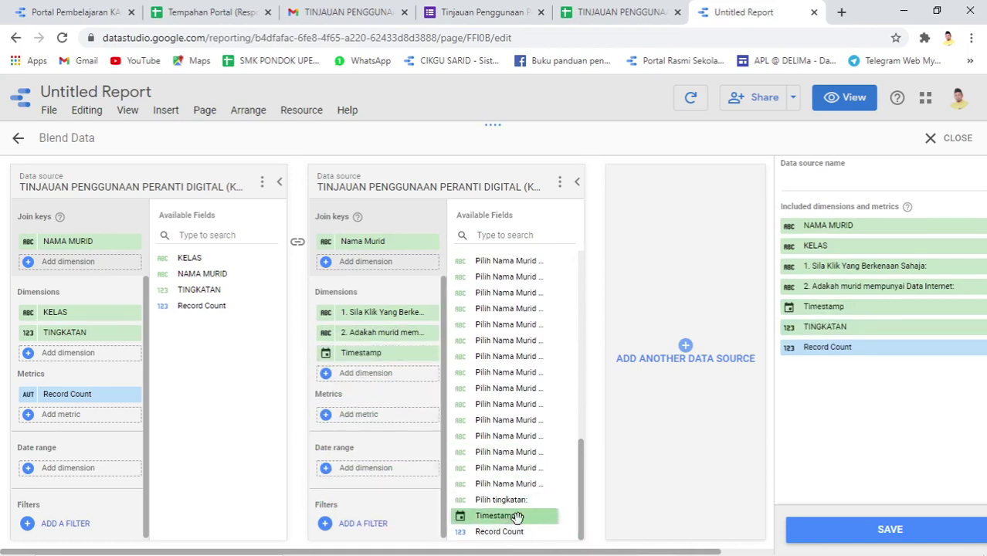
drag(516, 516, 371, 468)
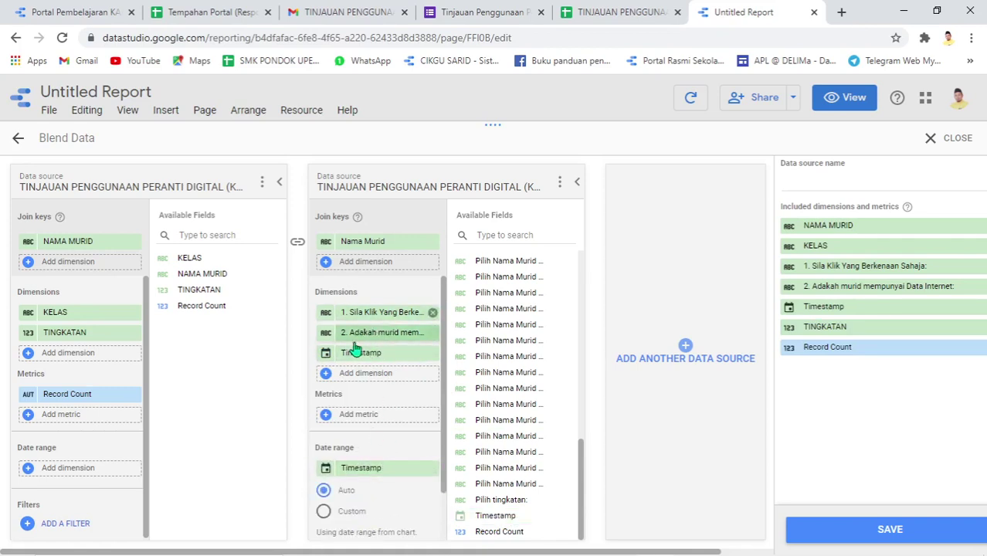
click(331, 356)
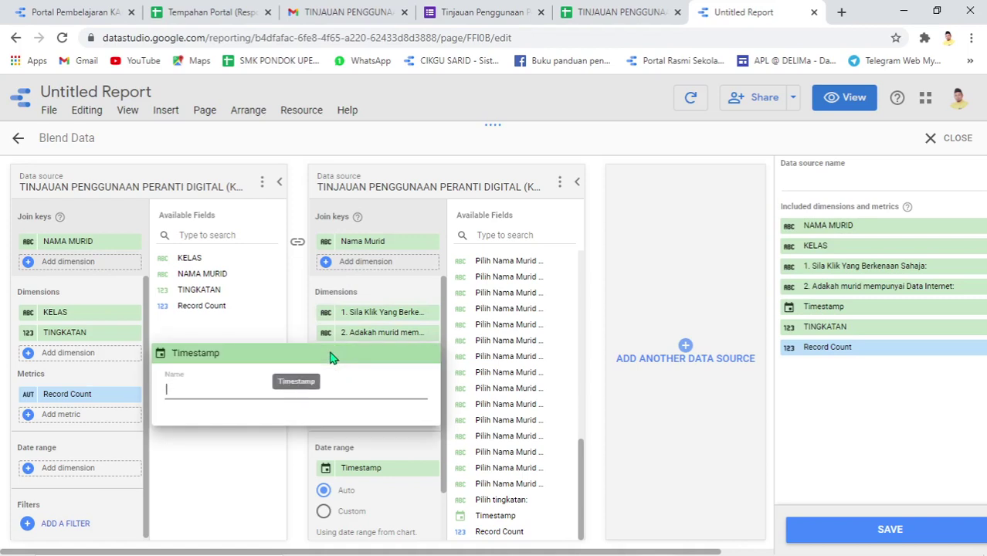
click(278, 328)
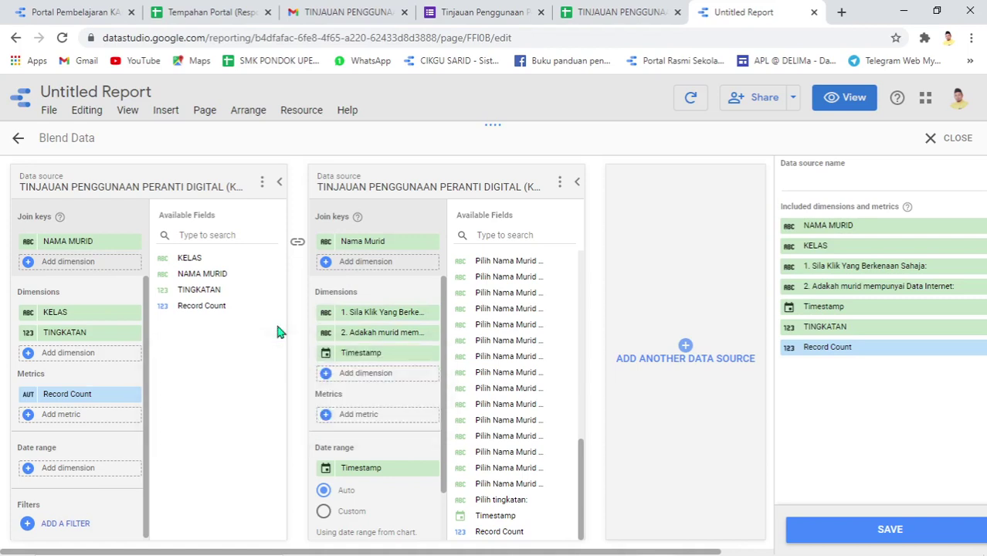
click(326, 470)
click(283, 401)
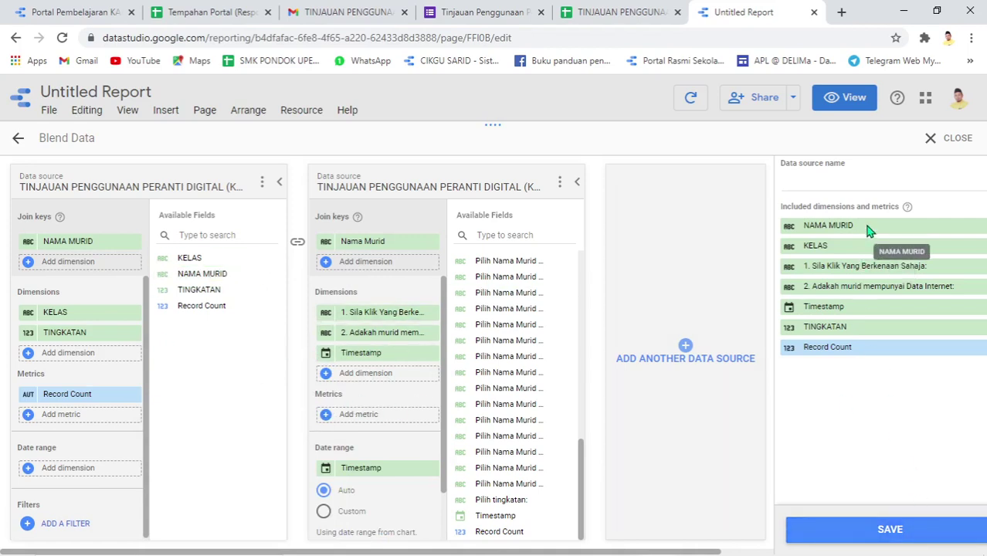
- Review the included dimensions and metrics, save the blended data view and close the blend editor
click(860, 249)
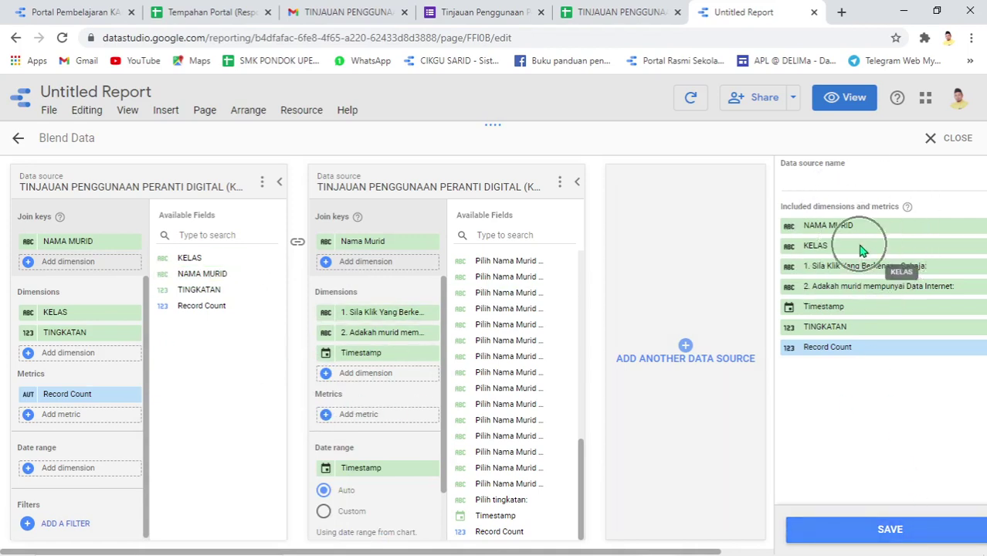
click(863, 330)
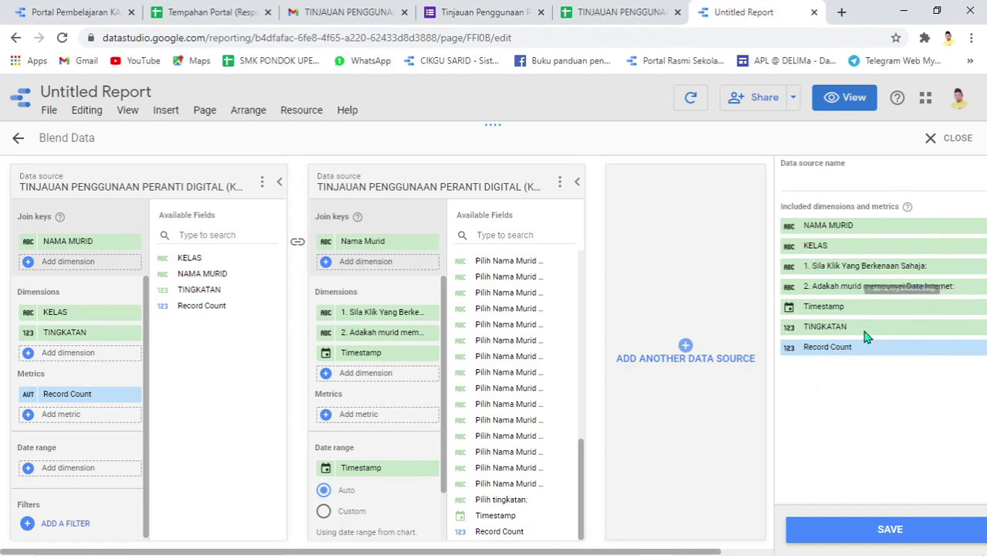
click(906, 530)
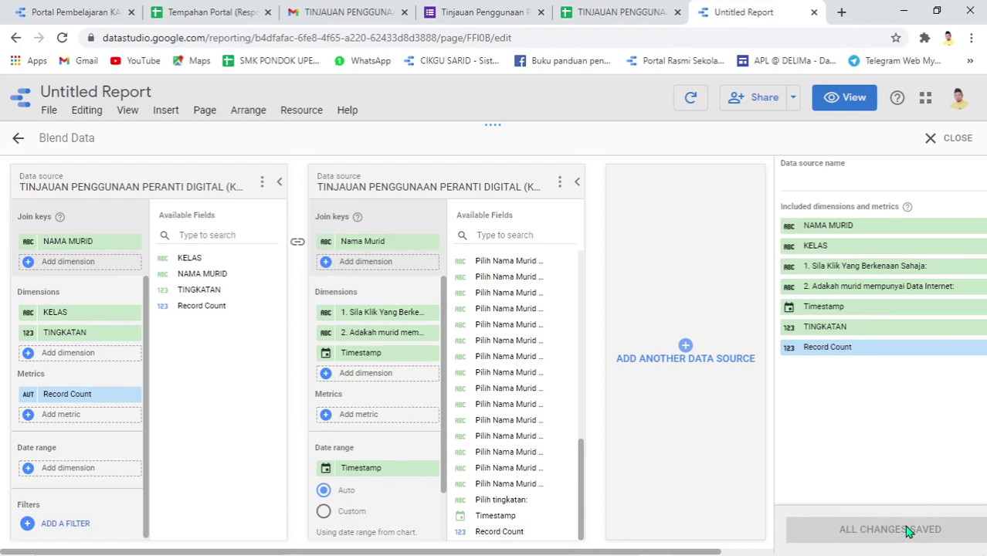
click(943, 141)
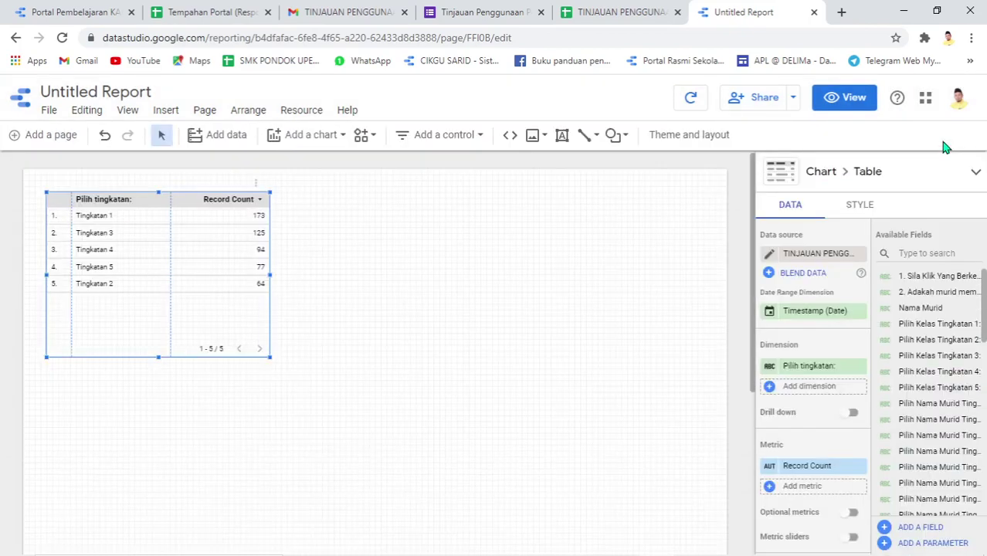
- Move the table towards the middle of the page, check its available data sources and reload the report
drag(124, 222, 295, 299)
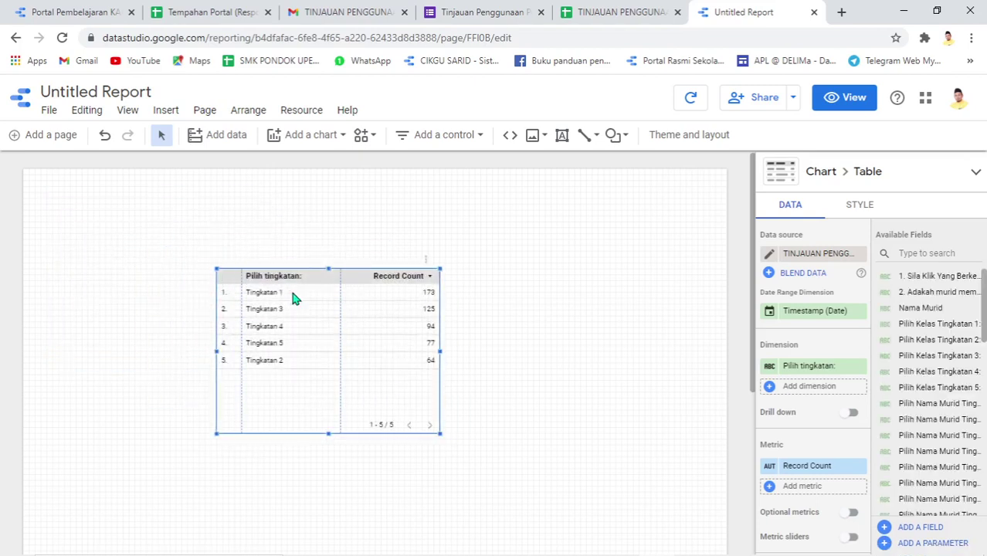
click(835, 258)
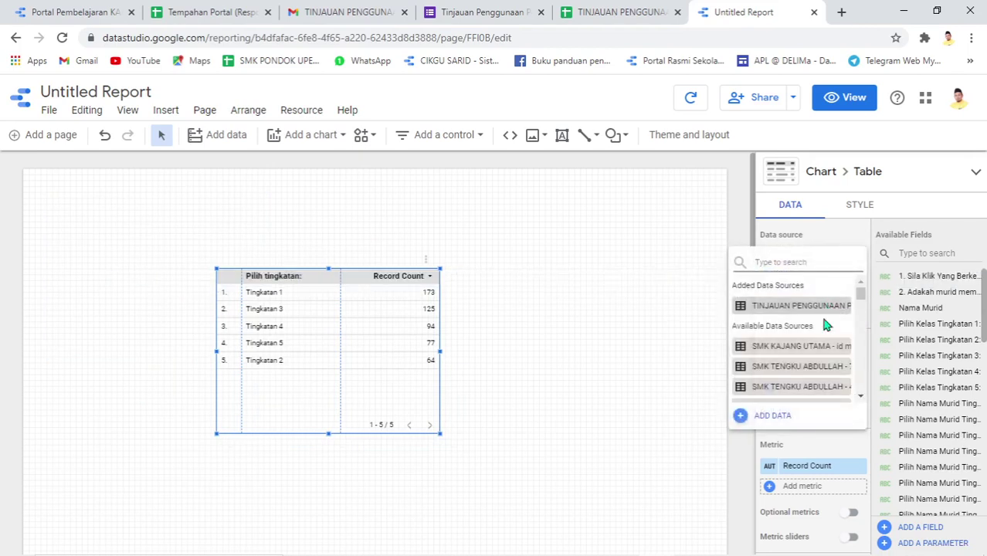
mouse_move(860, 294)
mouse_down()
mouse_move(860, 313)
mouse_move(862, 286)
mouse_up()
click(739, 227)
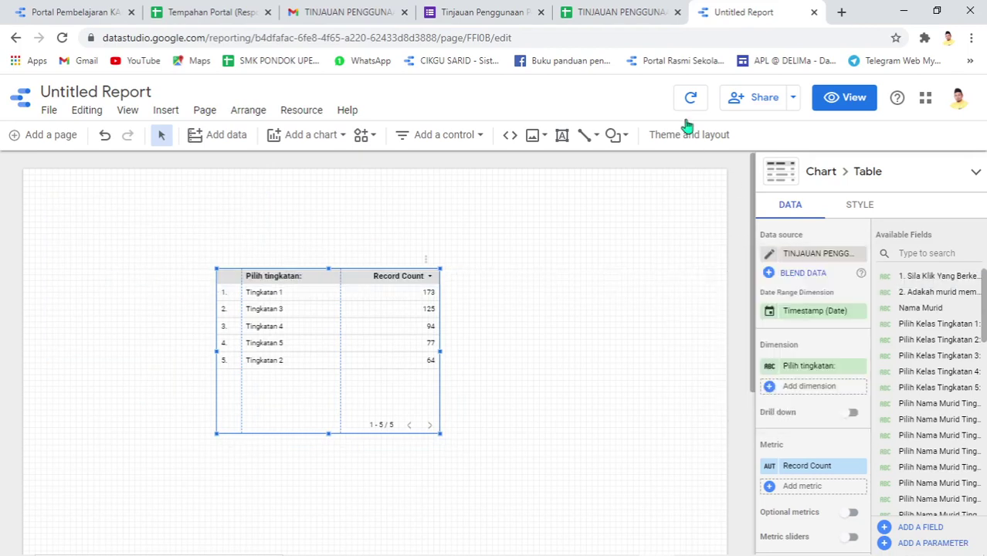
click(691, 105)
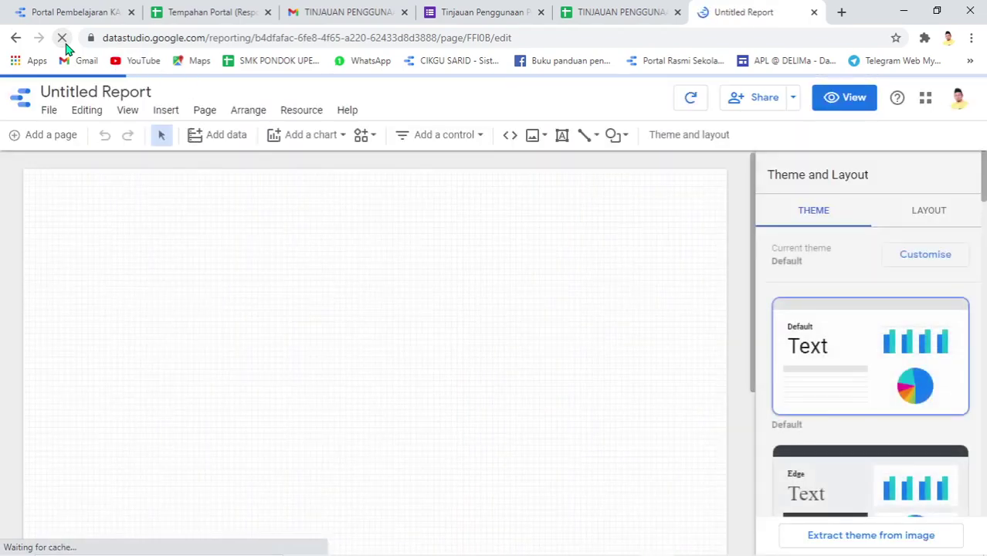
- Switch the table's data source to Blended Data and set its dimensions to NAMA MURID, KELAS and TINGKATAN, in that order
click(337, 298)
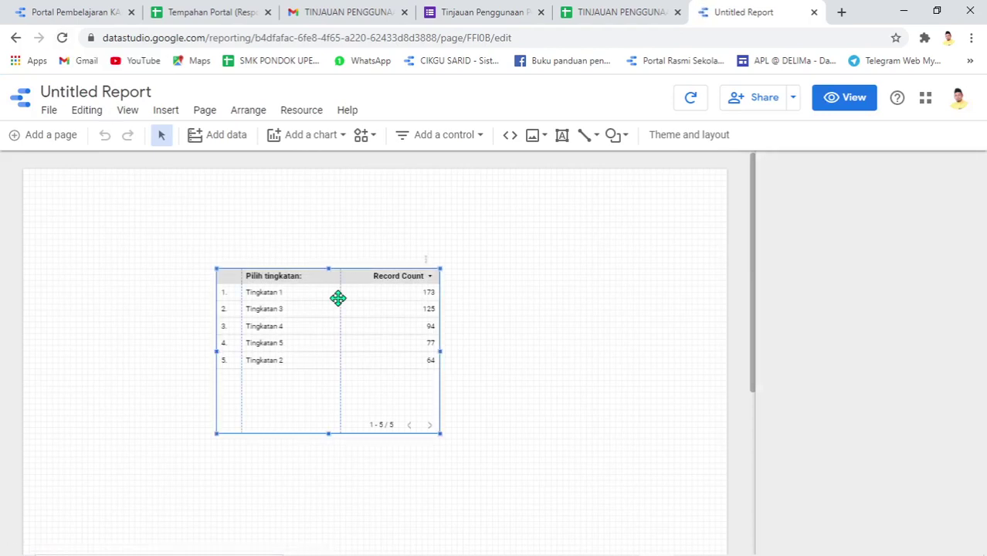
click(811, 255)
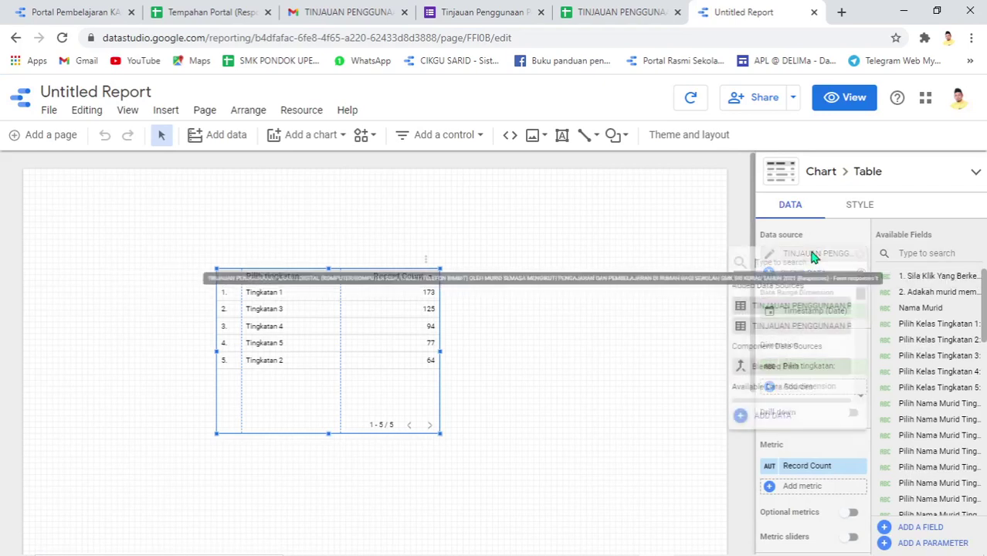
click(811, 375)
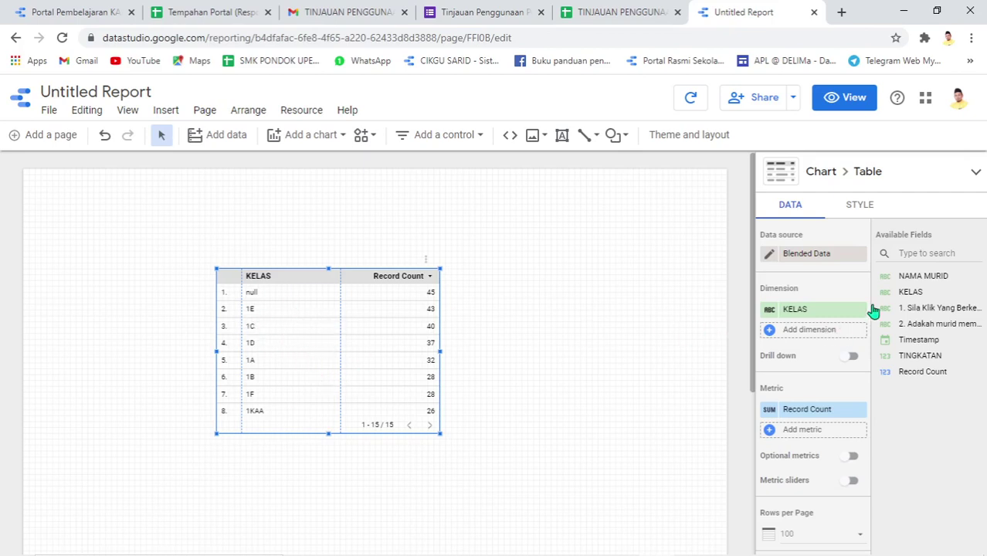
drag(894, 277, 818, 330)
drag(811, 309, 810, 354)
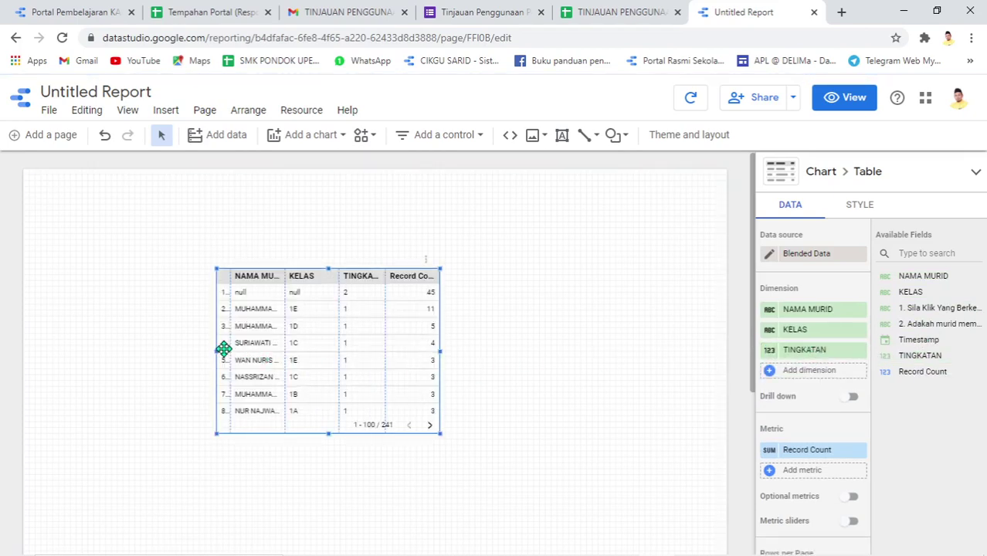
- Widen the table to span almost the full page width and enlarge its NAMA MURID column
drag(215, 350, 80, 354)
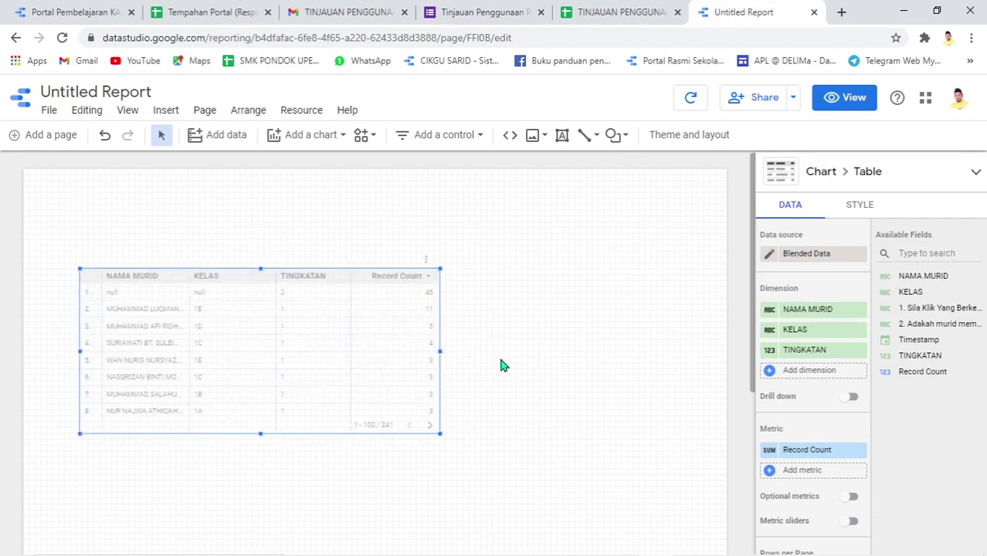
drag(440, 351, 692, 370)
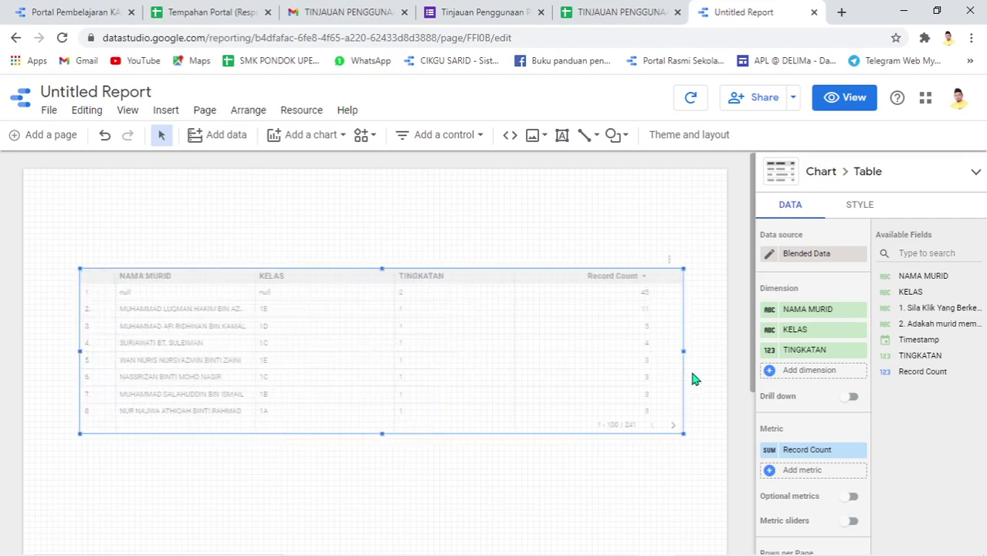
drag(266, 325, 311, 333)
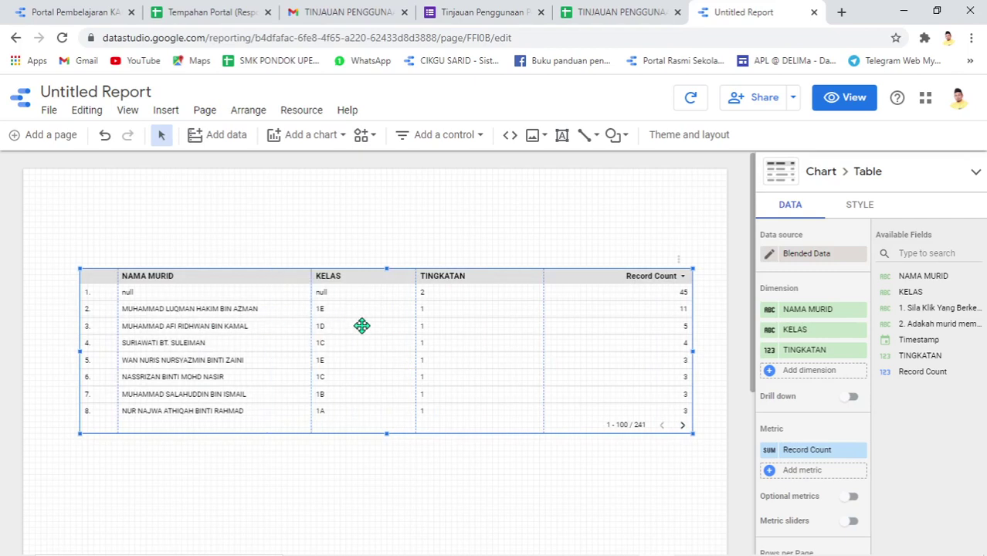
- Extend the table's height down to near the lower edge of the page
scroll(400, 445, down, 1)
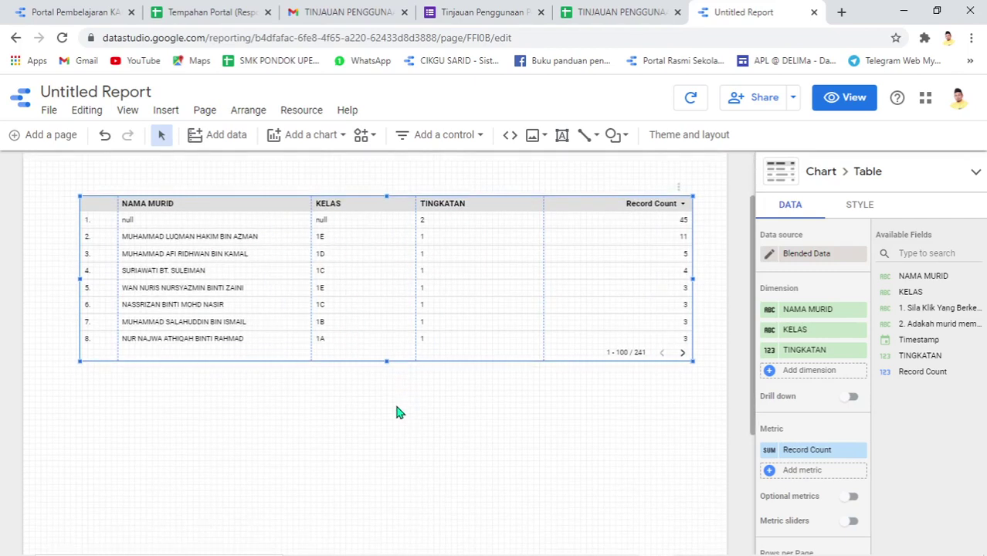
drag(388, 359, 388, 433)
scroll(387, 428, down, 2)
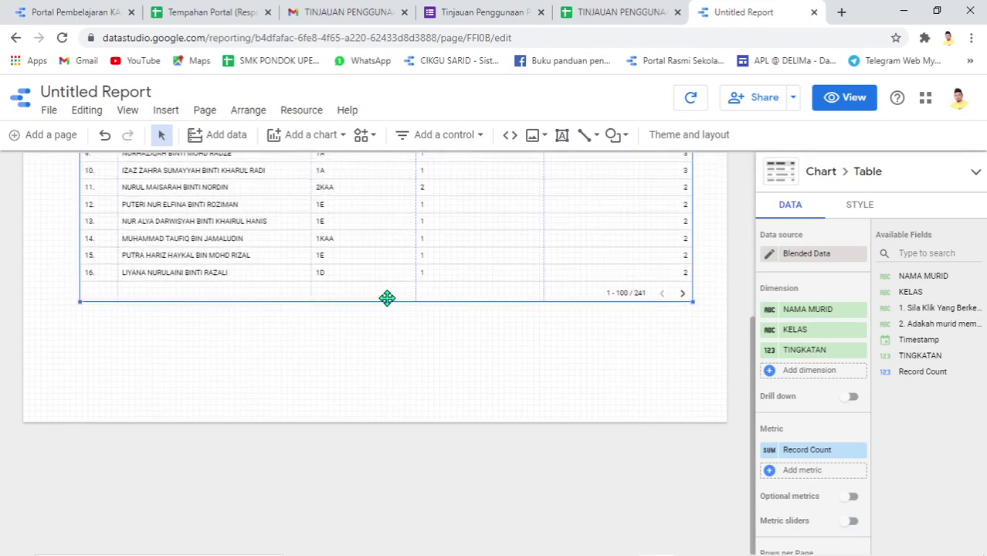
drag(387, 302, 375, 391)
scroll(443, 312, up, 3)
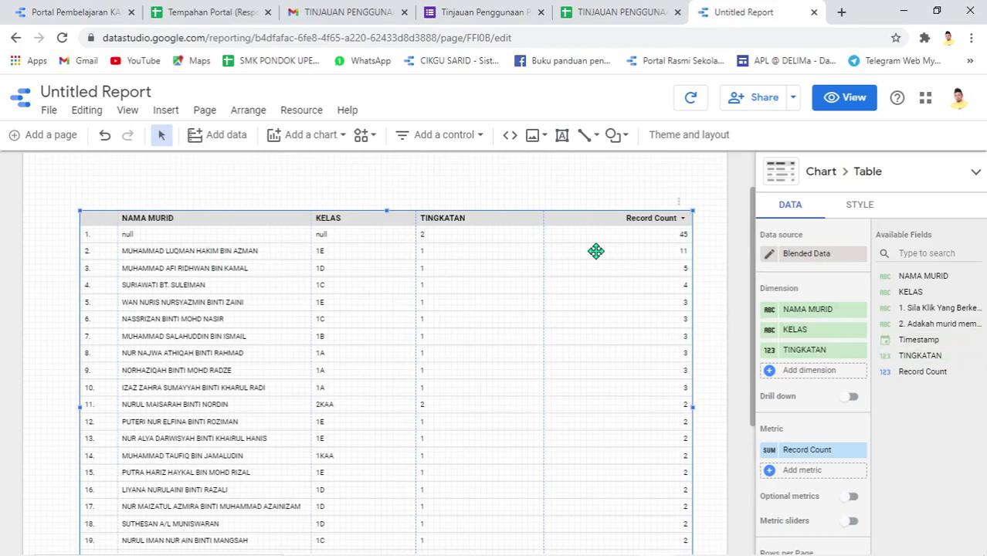
- Add survey questions 1 (Sila Klik Yang Berkenaan) and 2 (Adakah murid mempunyai) as table dimensions and widen both columns
click(938, 307)
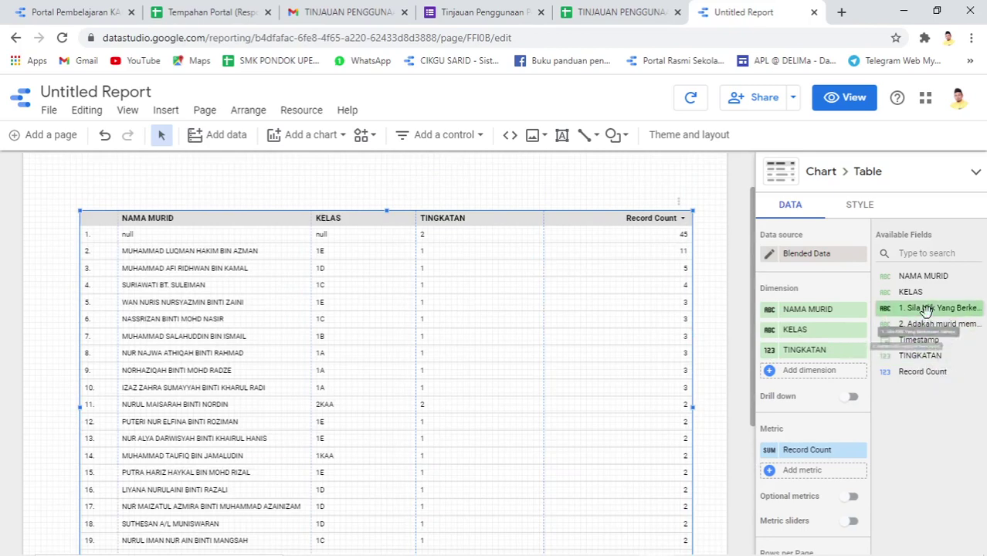
drag(938, 308, 826, 373)
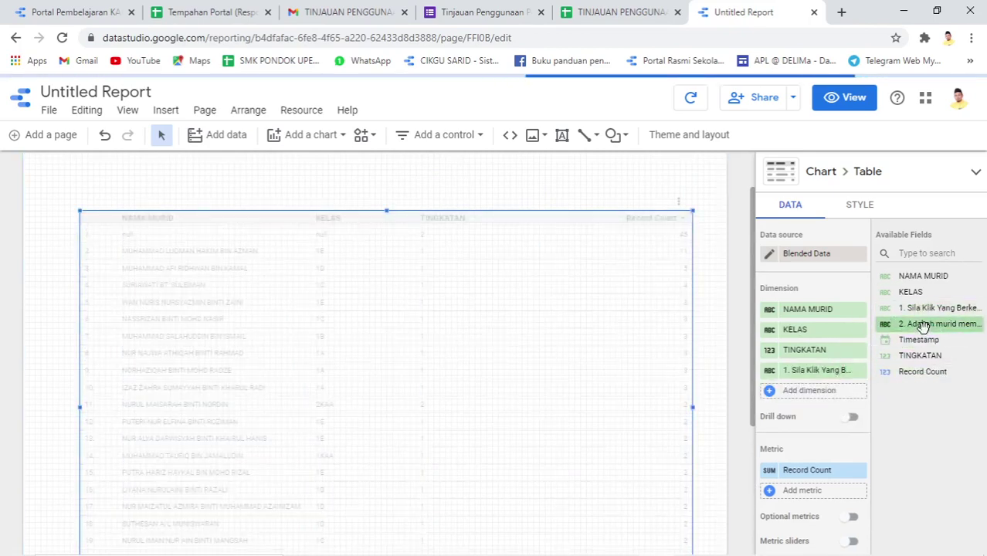
drag(923, 324, 816, 398)
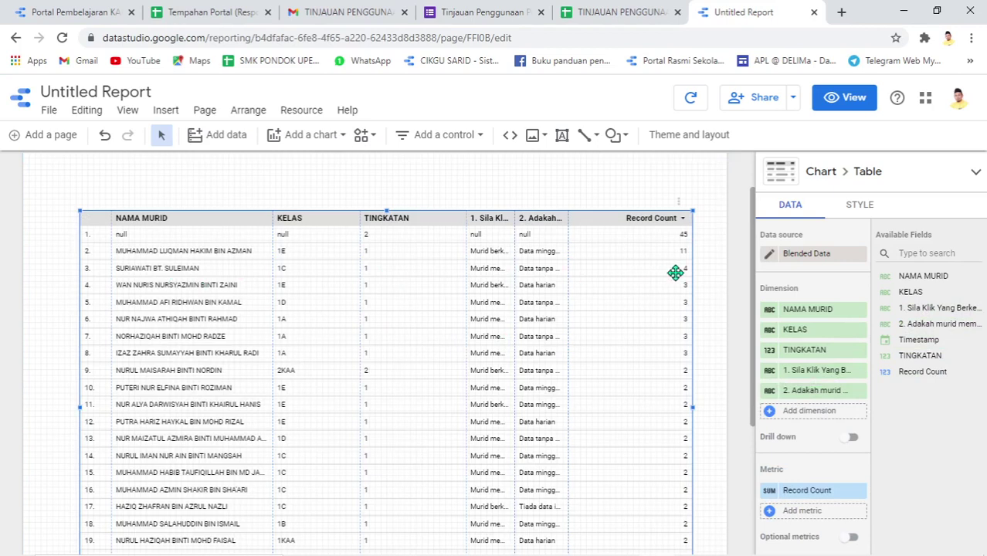
drag(467, 302, 409, 318)
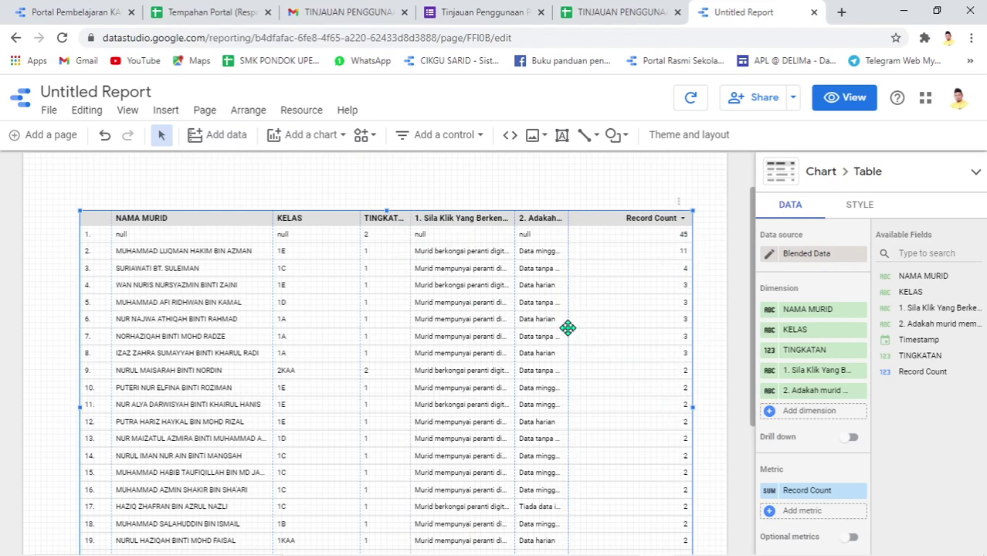
drag(567, 328, 624, 343)
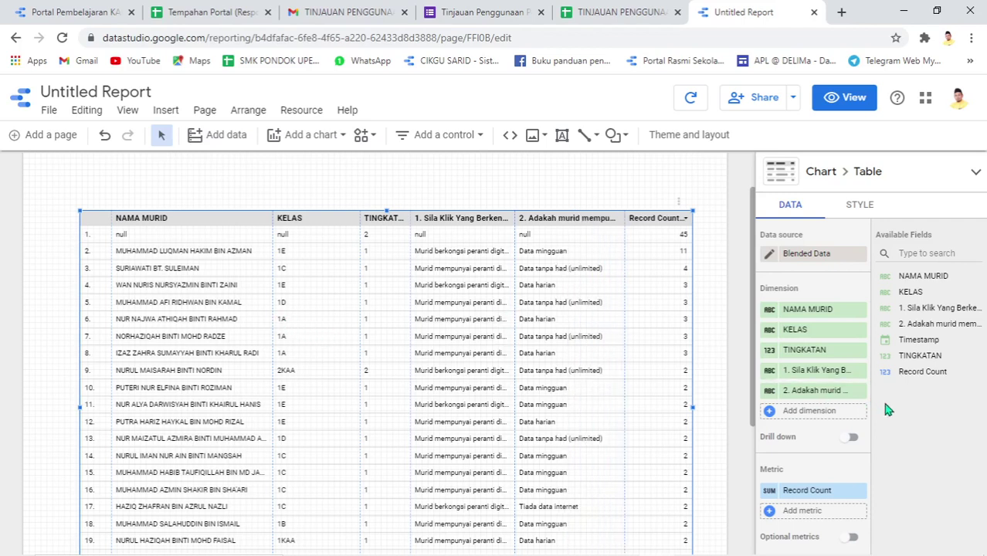
- Remove the Record Count metric from the table and place the TINGKATAN dimension before KELAS
click(859, 492)
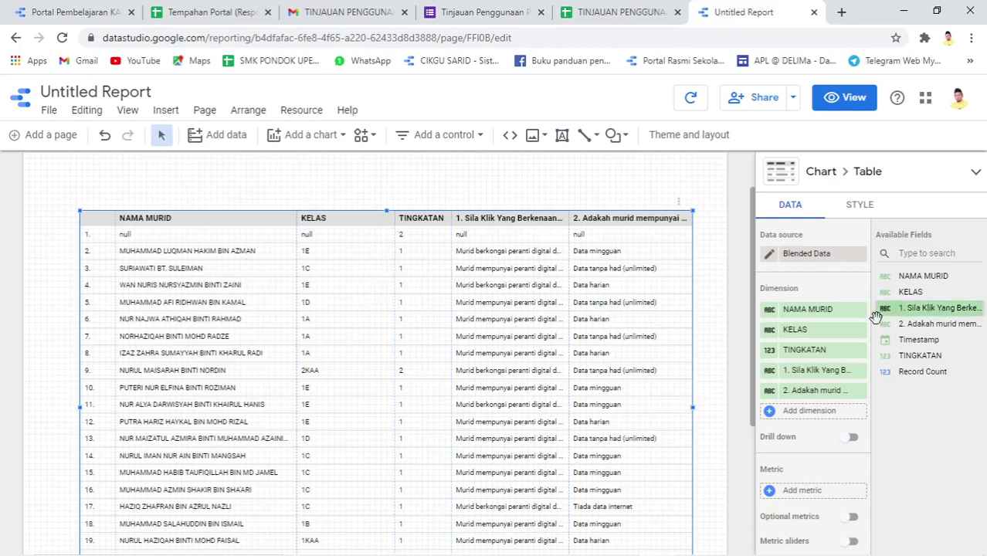
drag(807, 357, 805, 330)
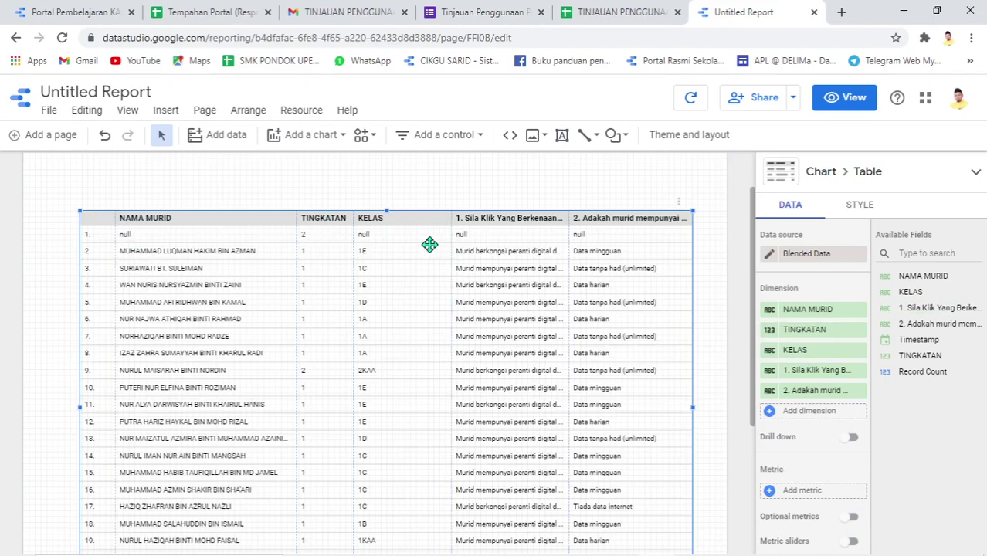
scroll(480, 256, down, 3)
scroll(482, 340, up, 5)
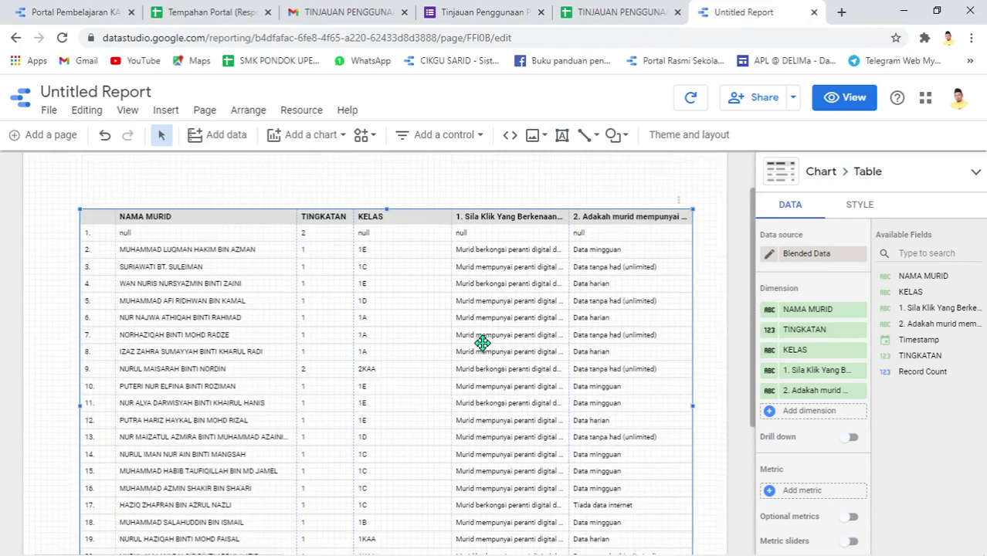
scroll(646, 300, down, 3)
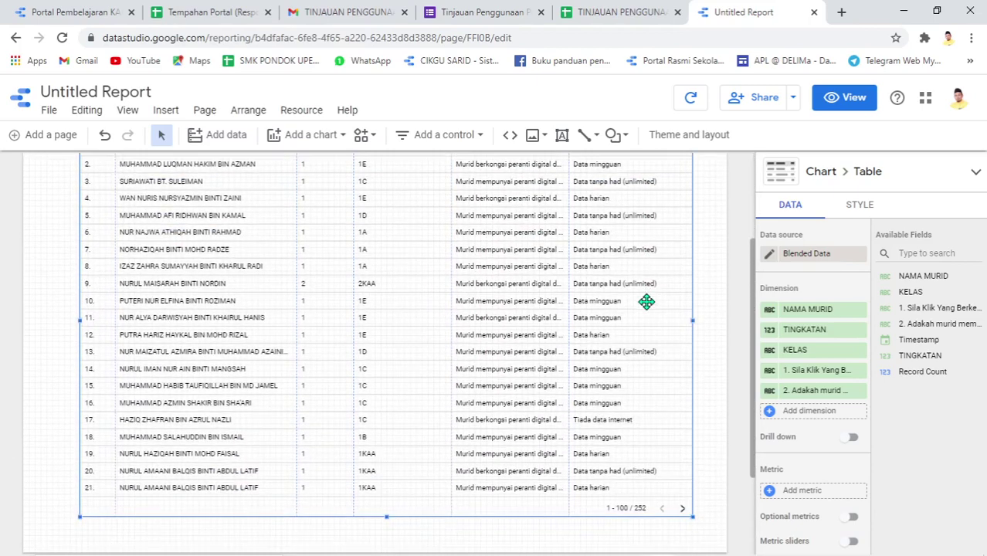
- Create a new filter for the table and name it "buang null nama"
scroll(819, 363, down, 5)
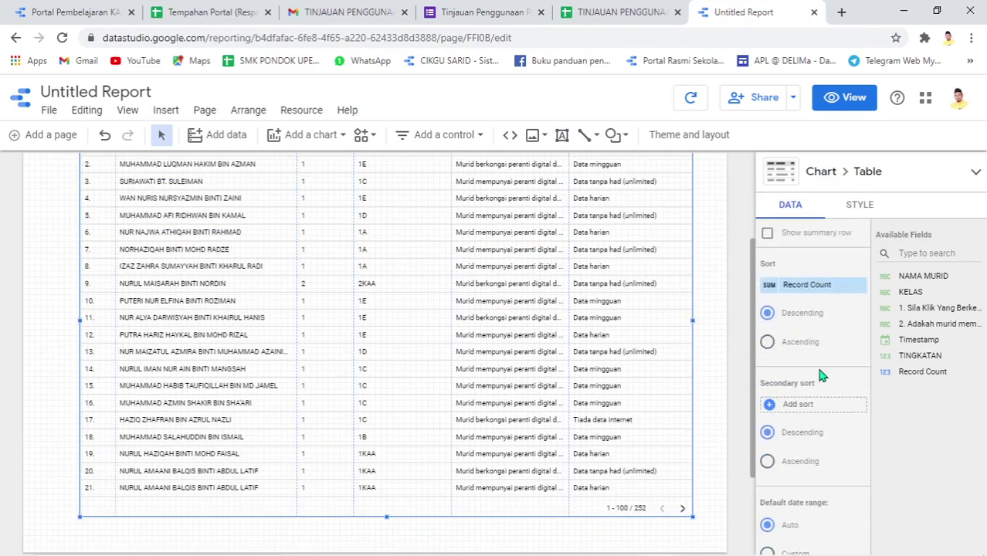
scroll(821, 375, down, 5)
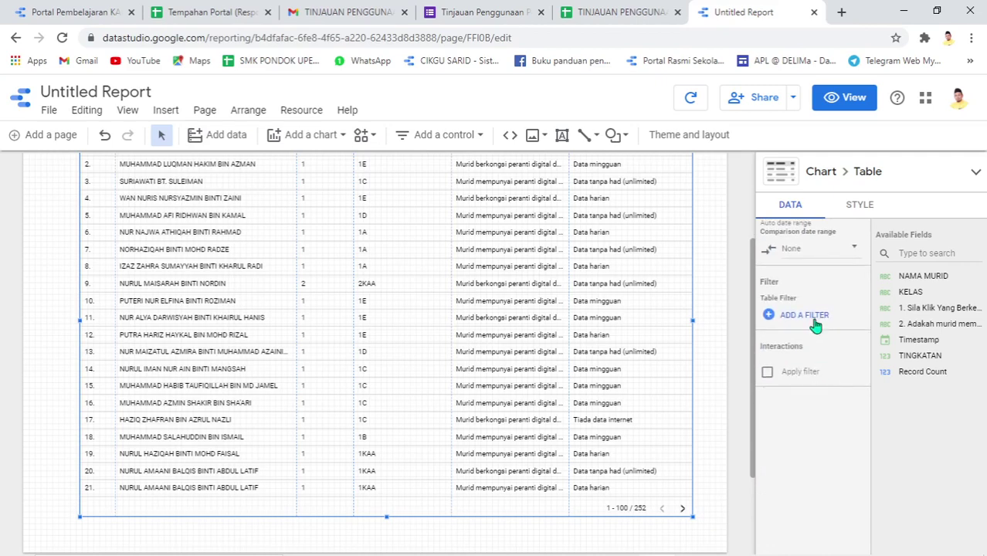
scroll(318, 304, up, 3)
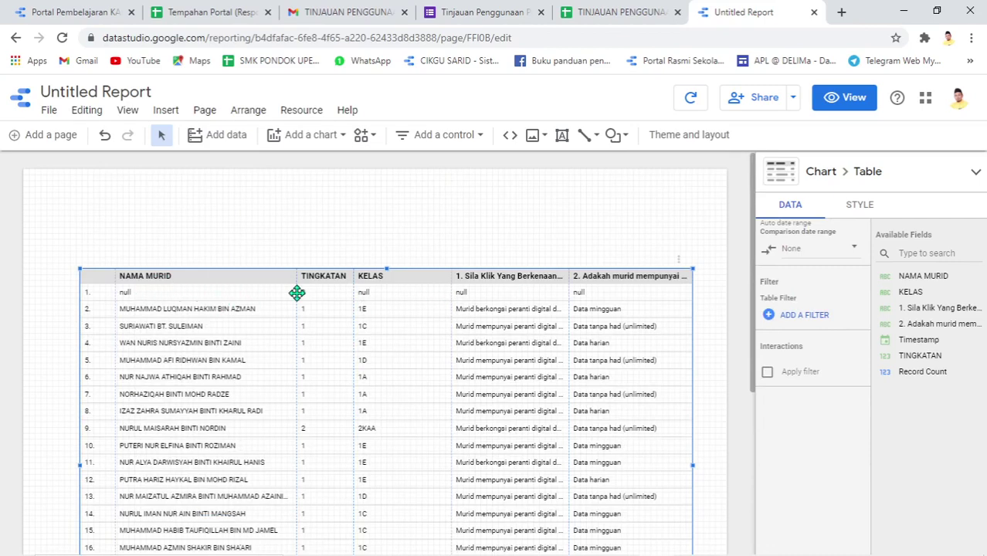
click(807, 320)
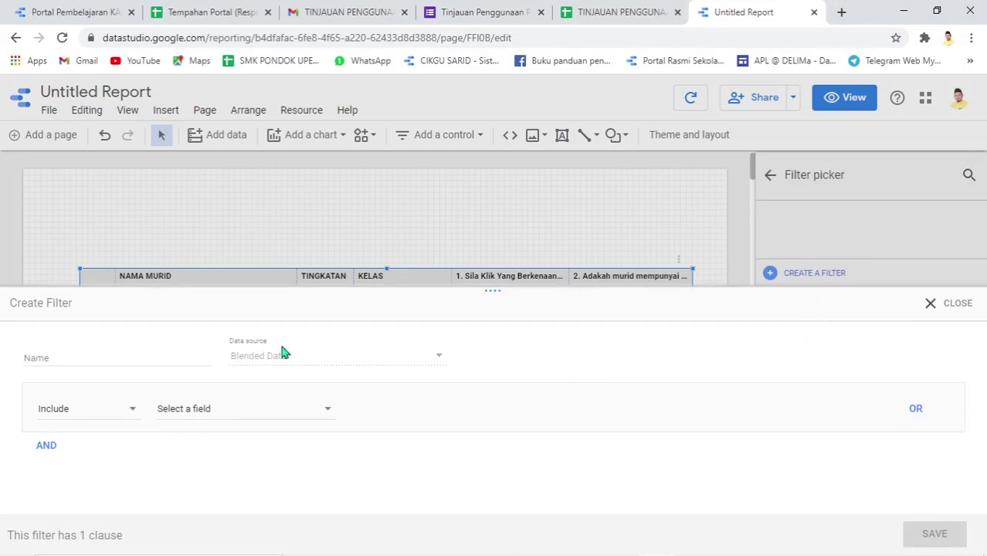
click(45, 356)
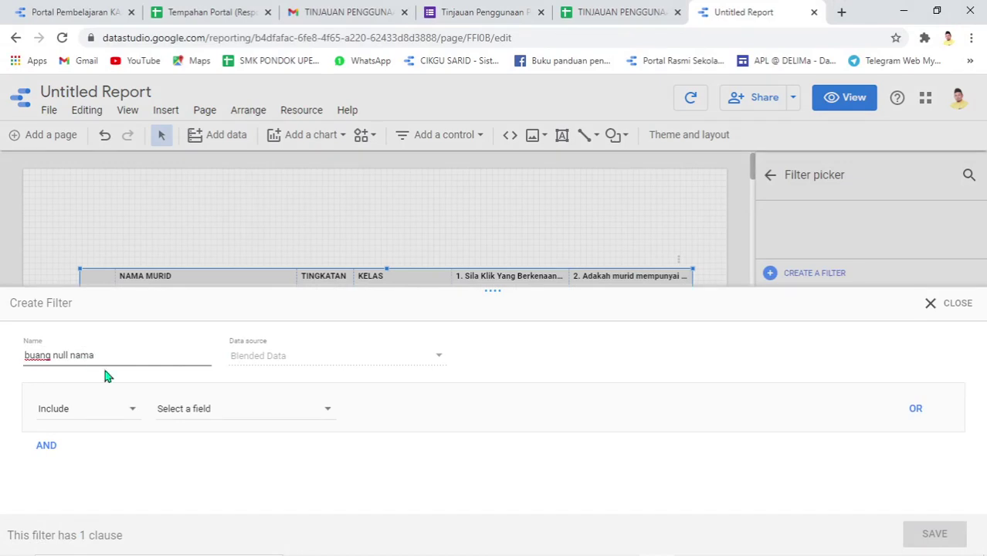
text(buang null nama)
- Set the filter clause to Exclude NAMA MURID Is Null and save the filter
click(112, 416)
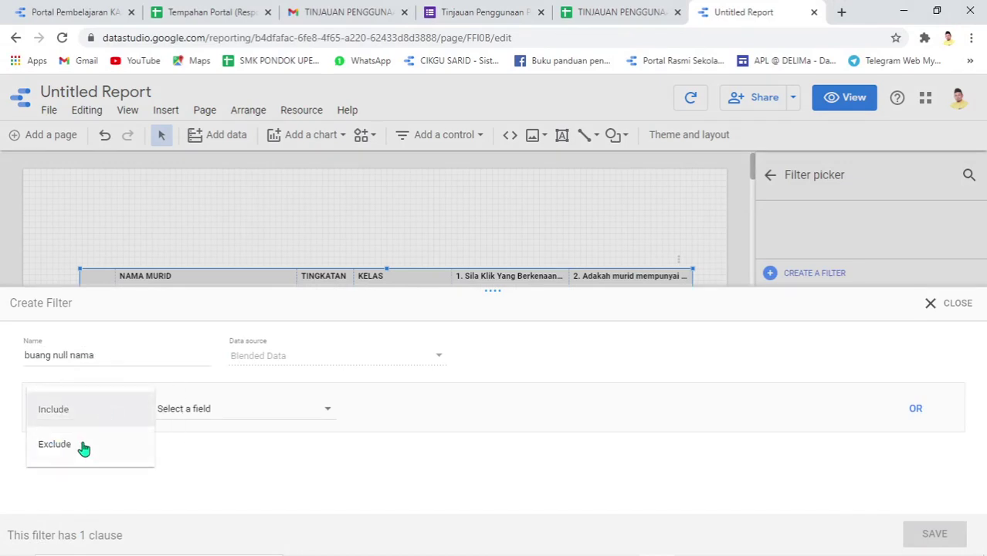
click(82, 446)
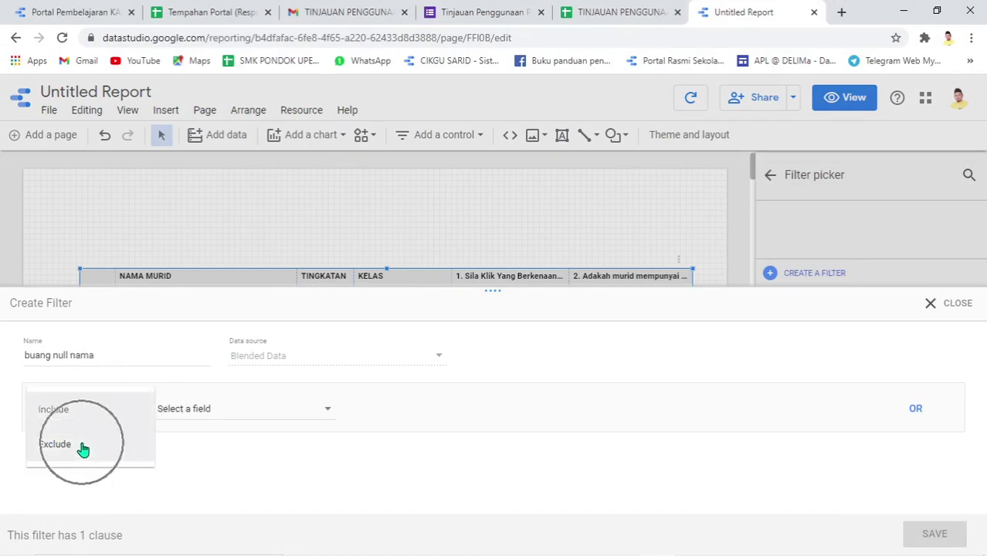
click(285, 417)
click(220, 405)
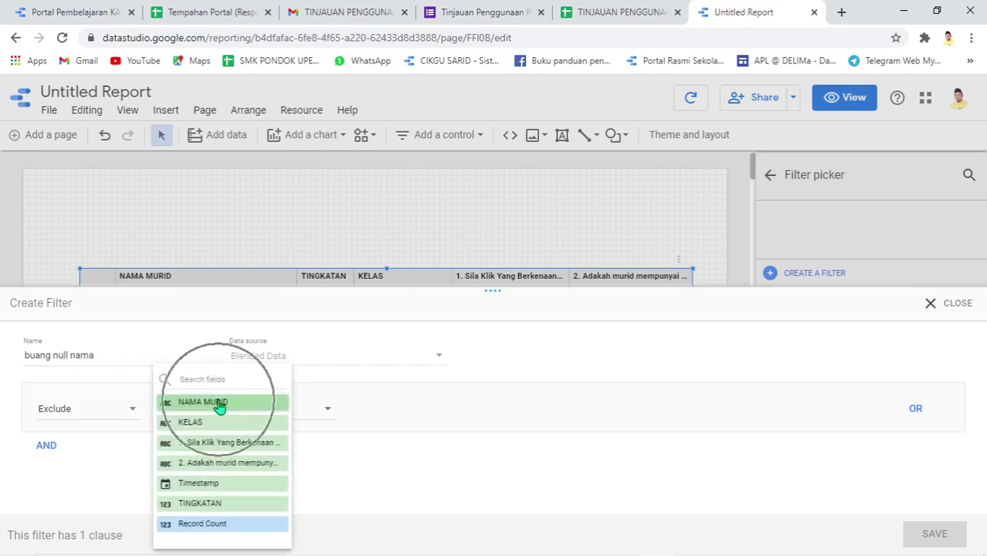
click(425, 420)
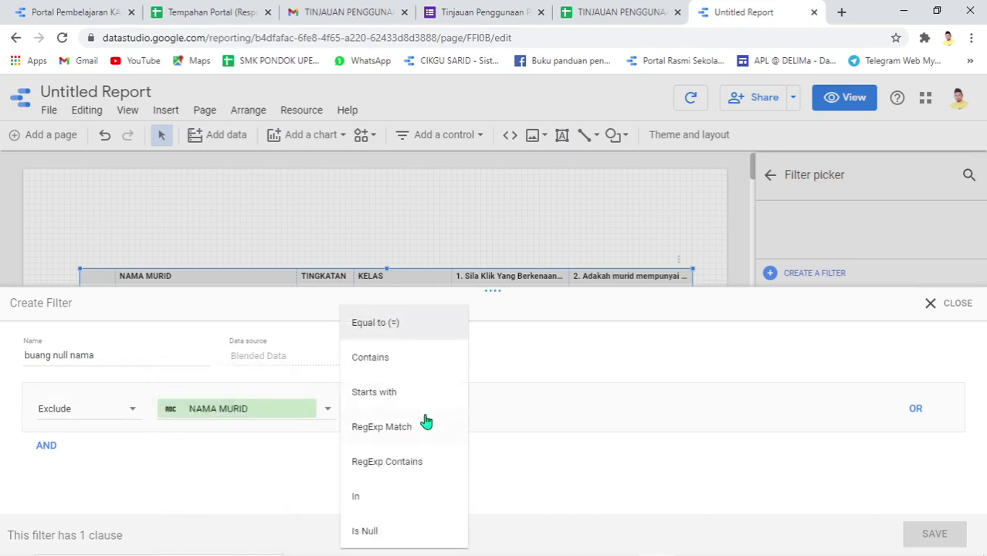
click(390, 532)
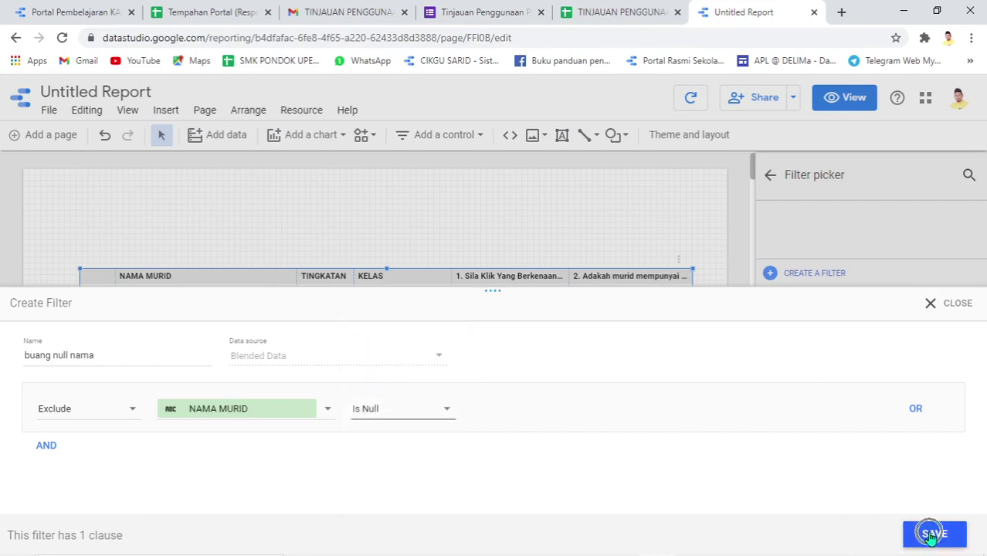
click(931, 535)
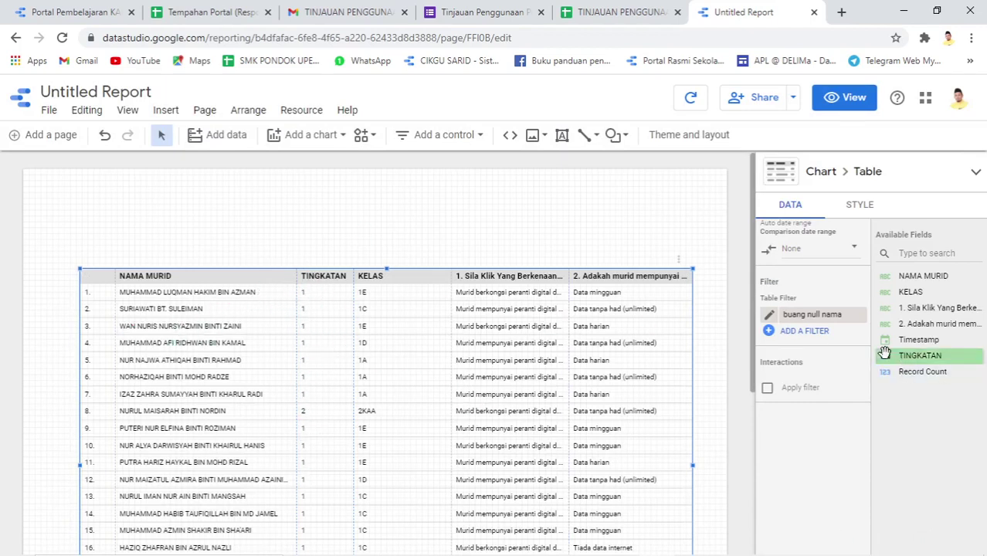
- Set the table's secondary sort to TINGKATAN in ascending order
scroll(807, 340, up, 3)
scroll(807, 340, up, 2)
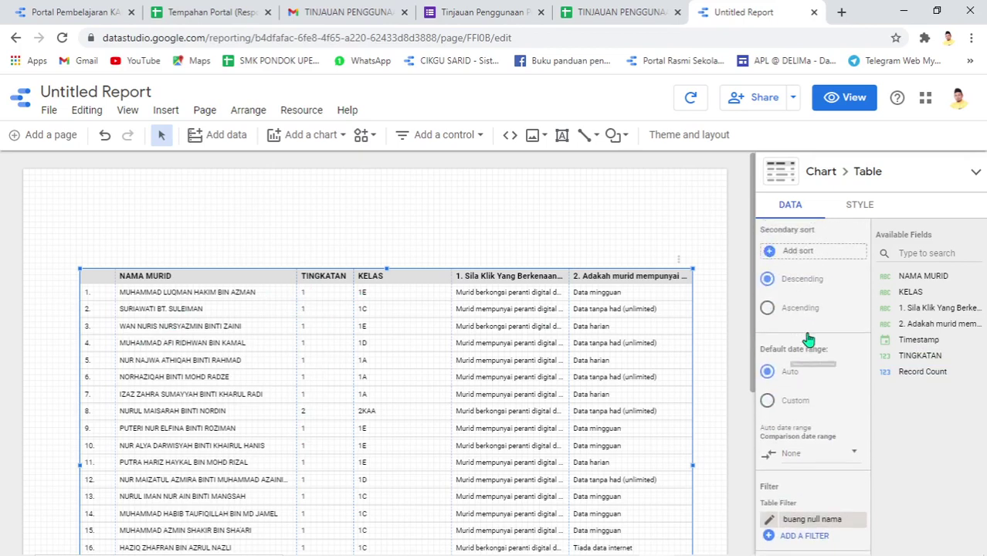
click(806, 263)
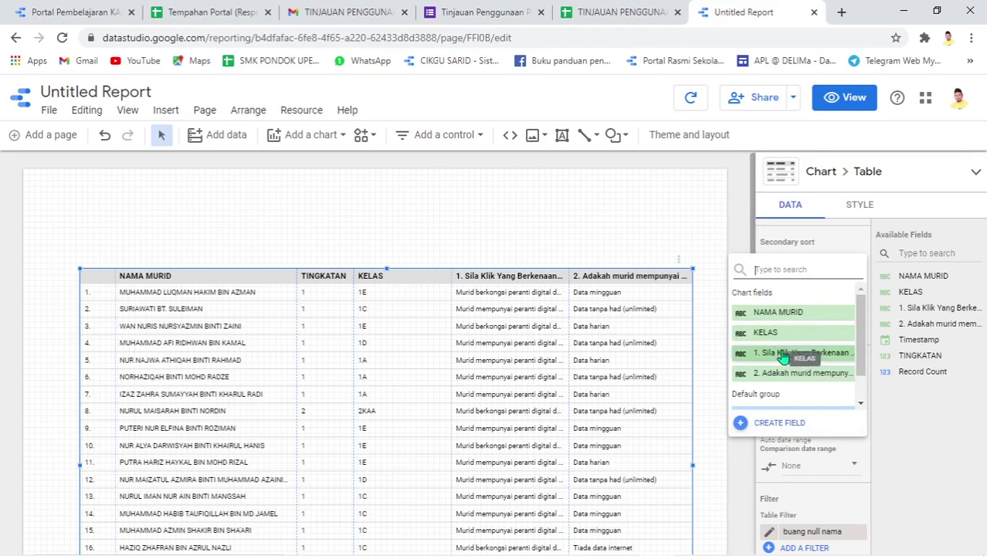
drag(860, 342, 862, 363)
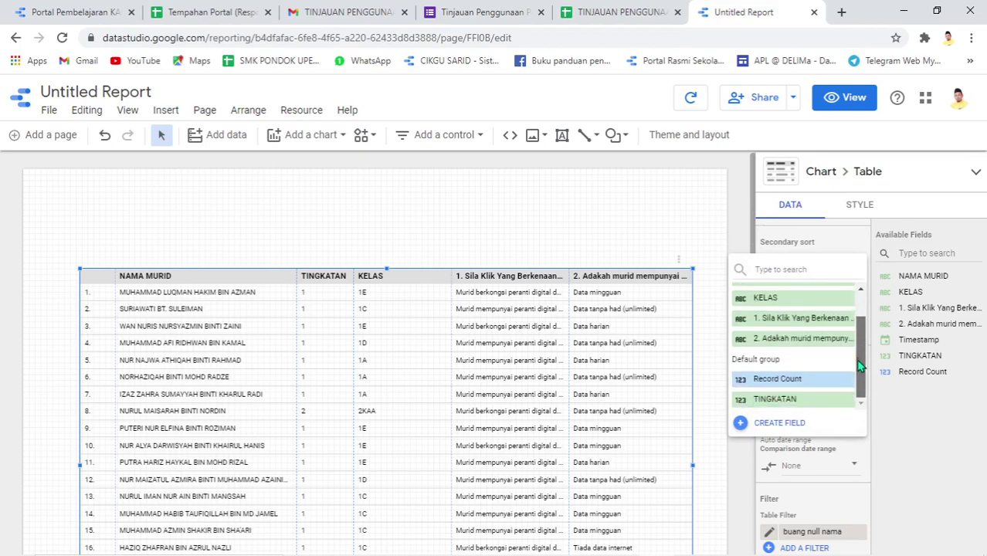
click(805, 400)
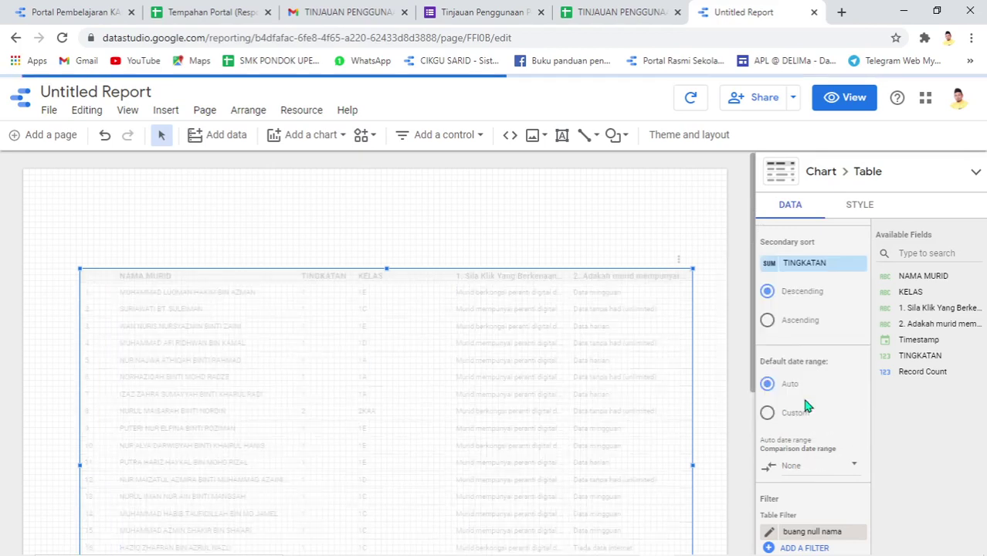
click(768, 325)
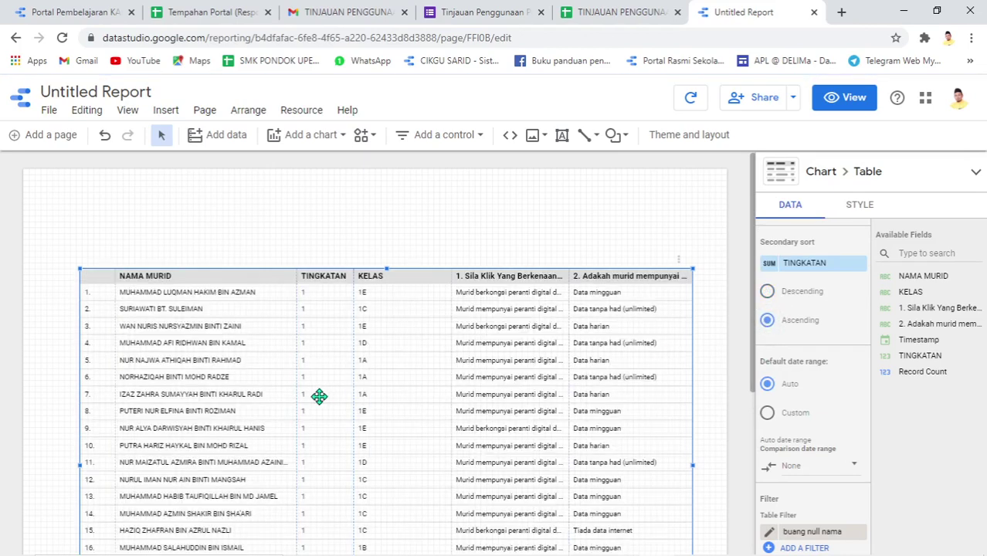
- Check the order of the table rows and replace Record Count with TINGKATAN as the primary sort field
scroll(311, 322, down, 3)
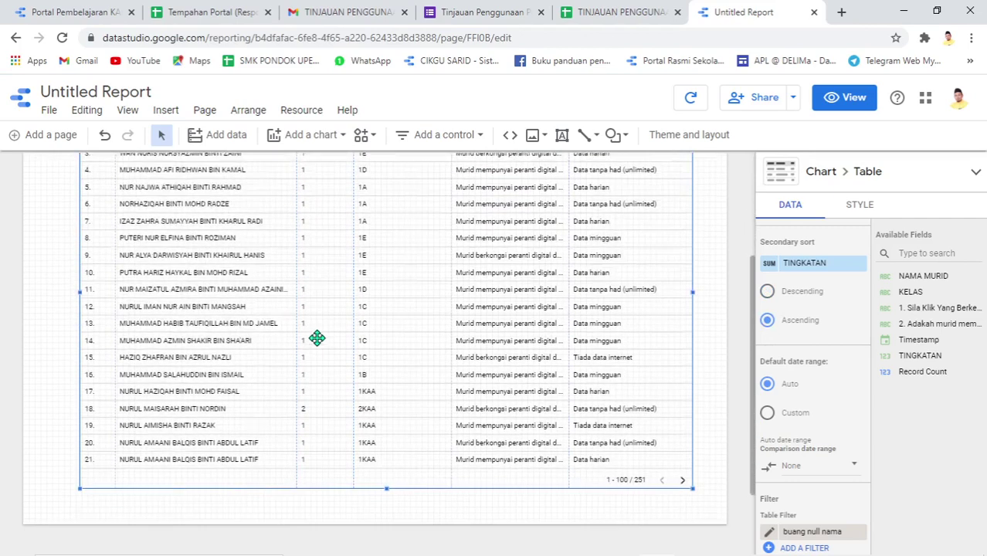
scroll(335, 327, up, 2)
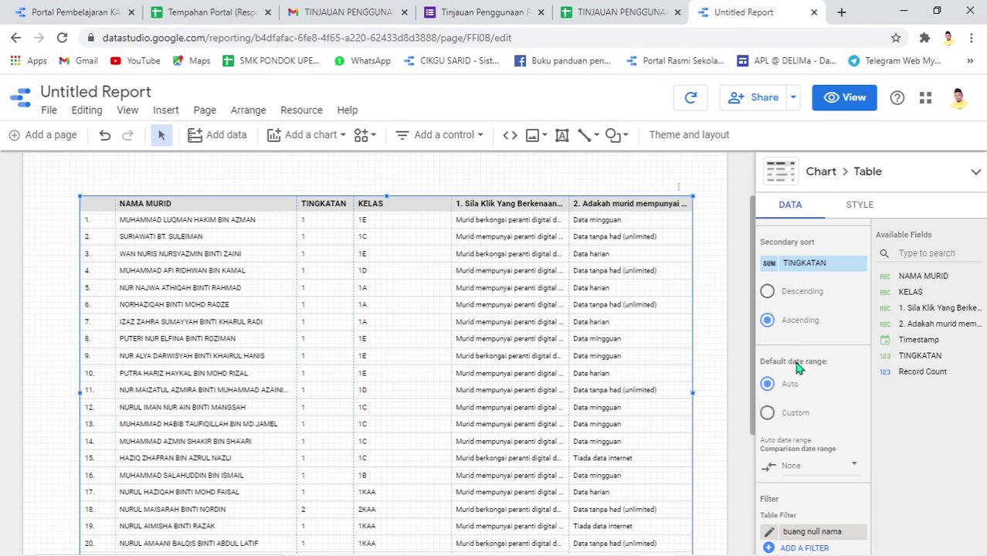
scroll(817, 298, up, 3)
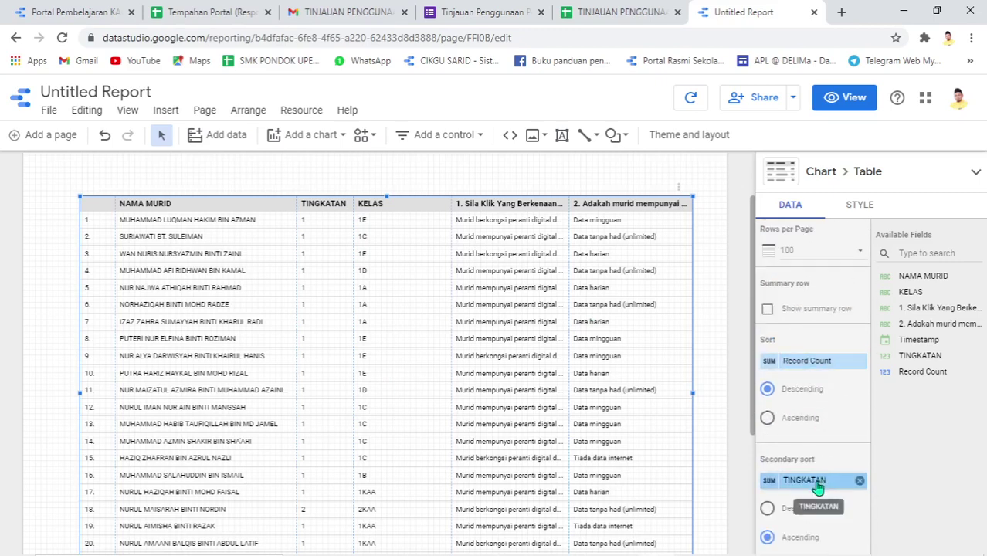
drag(819, 479, 812, 368)
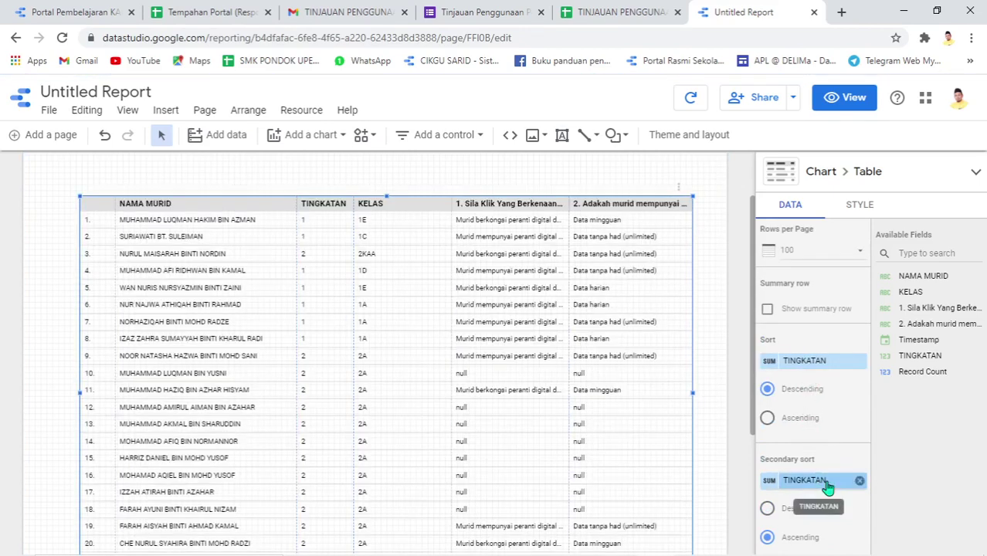
- Replace the table's secondary sort field with KELAS and set the primary TINGKATAN sort to ascending
click(828, 486)
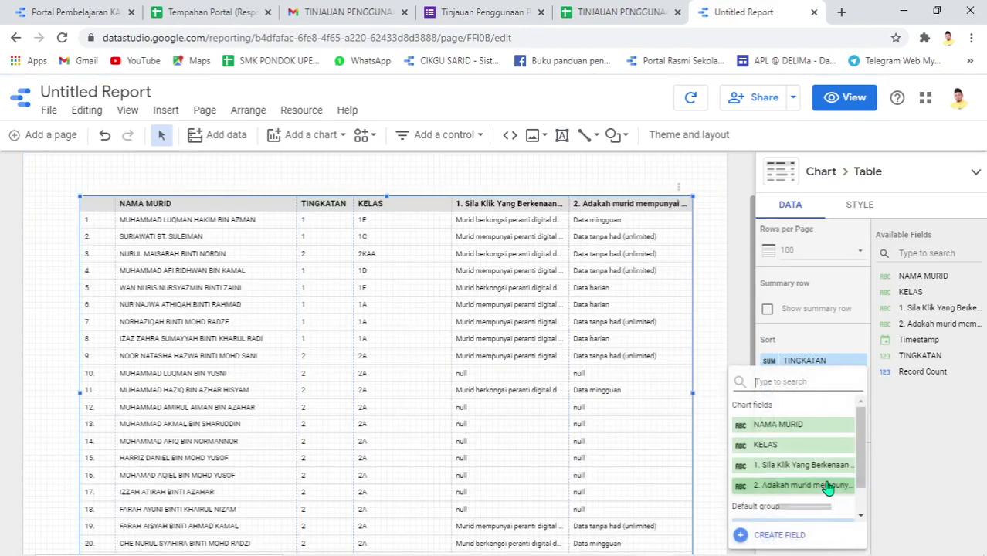
click(796, 446)
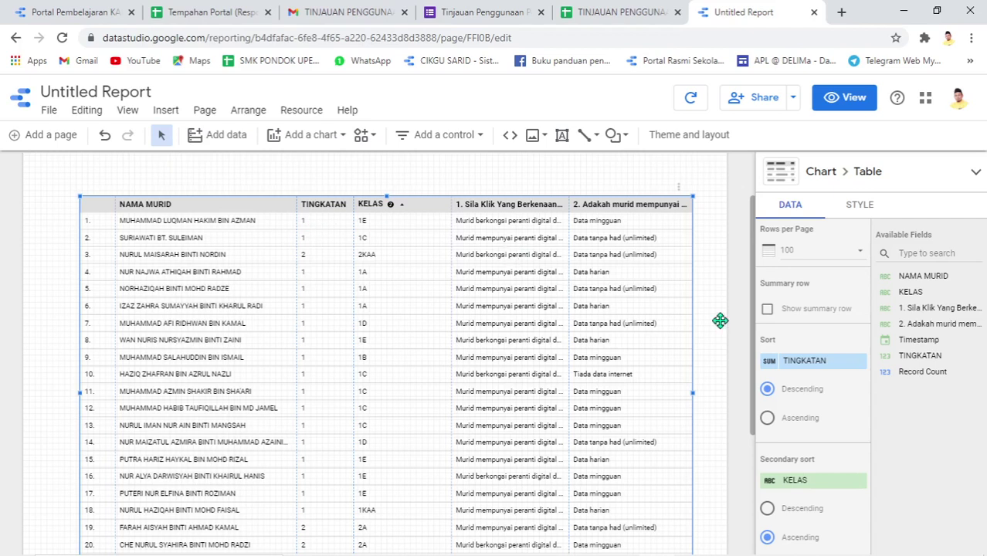
scroll(817, 423, up, 2)
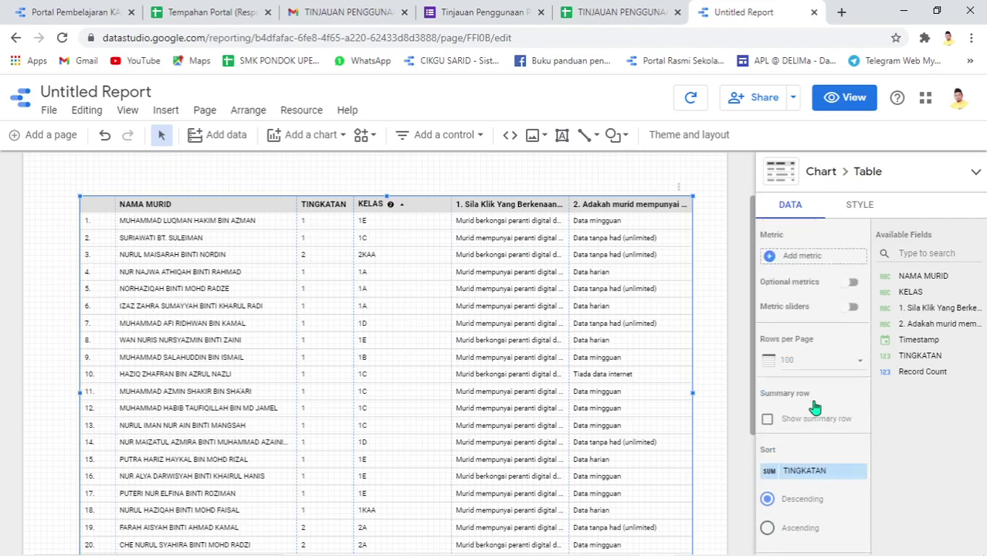
scroll(804, 397, down, 2)
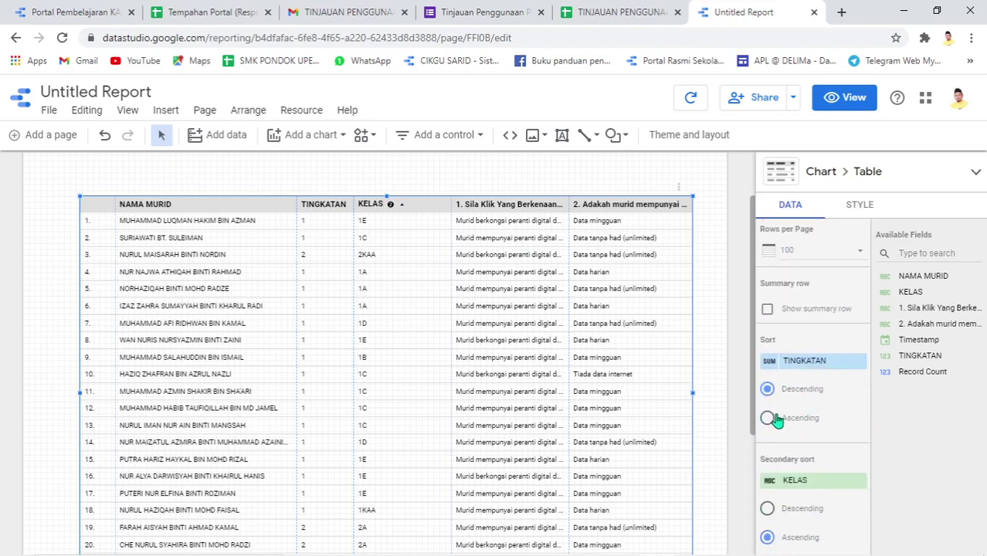
click(768, 417)
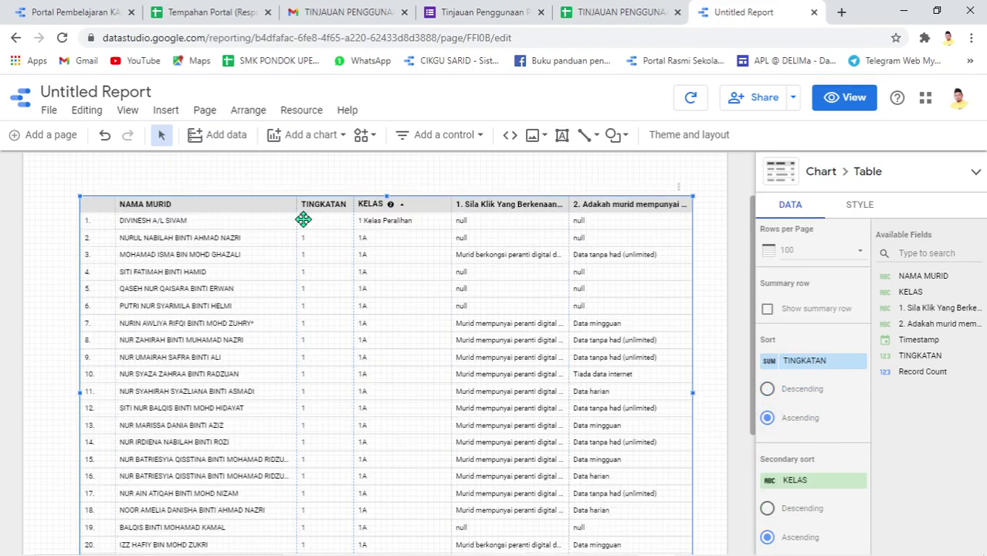
scroll(323, 291, down, 3)
scroll(342, 364, up, 3)
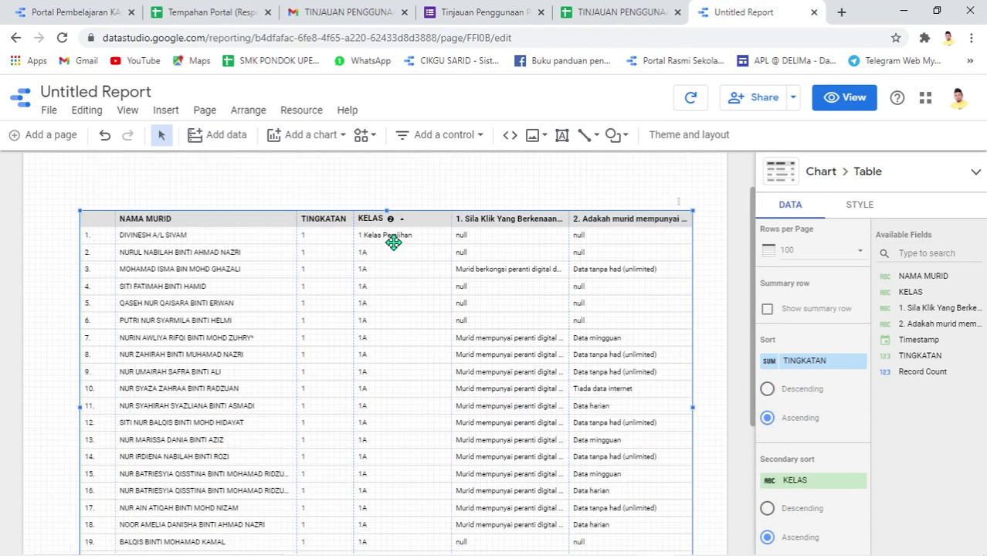
scroll(397, 352, down, 3)
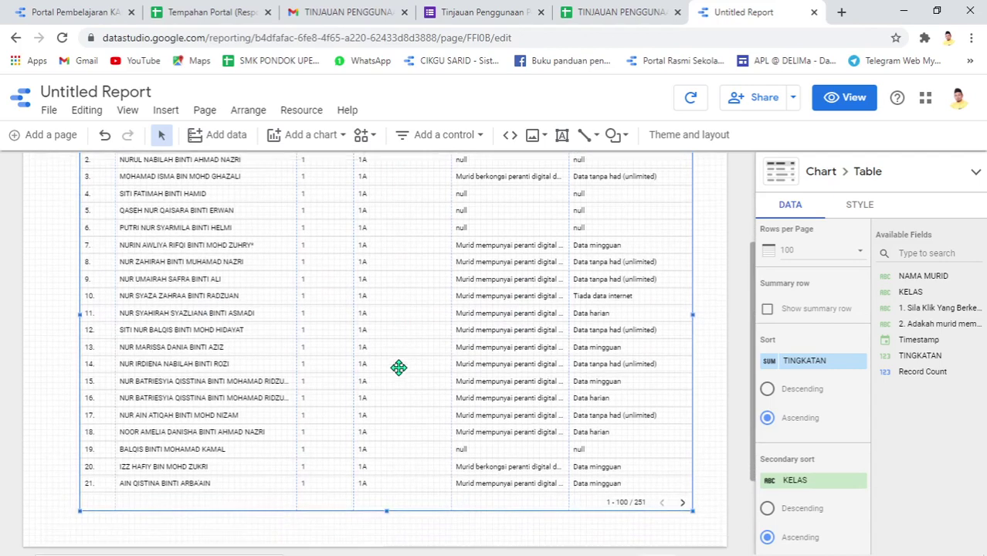
scroll(398, 368, up, 3)
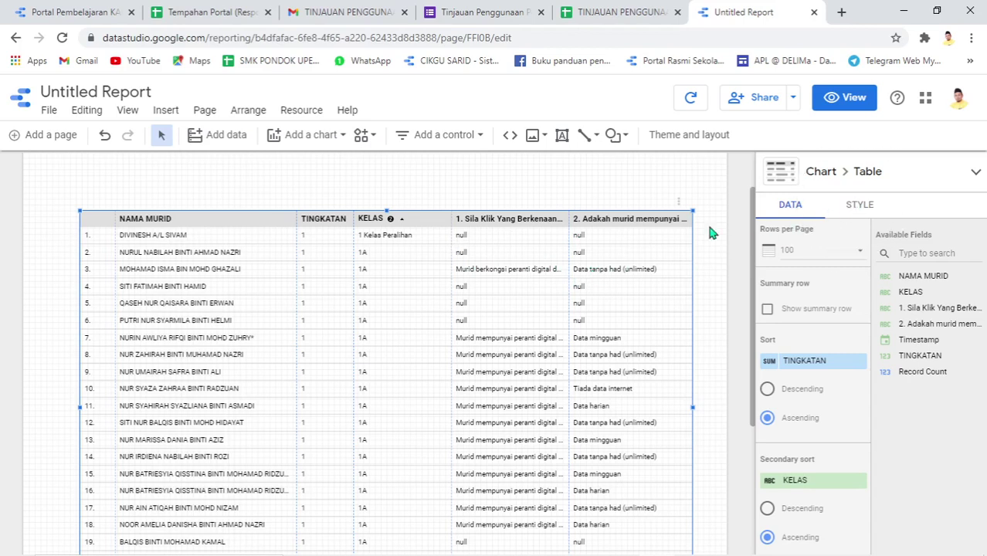
- Set the table's missing data style to show "-" for empty values
click(860, 205)
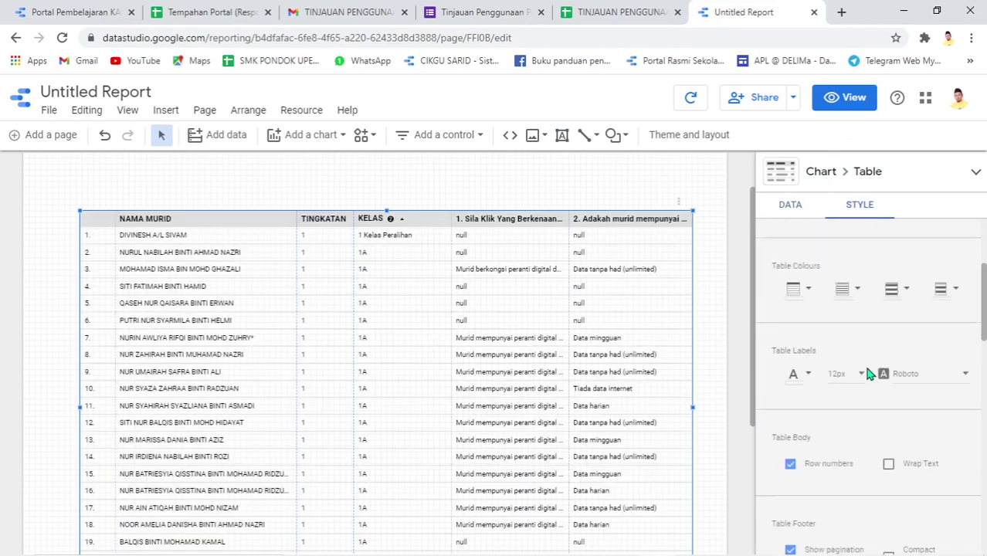
scroll(871, 371, down, 2)
scroll(870, 375, up, 2)
scroll(866, 373, down, 8)
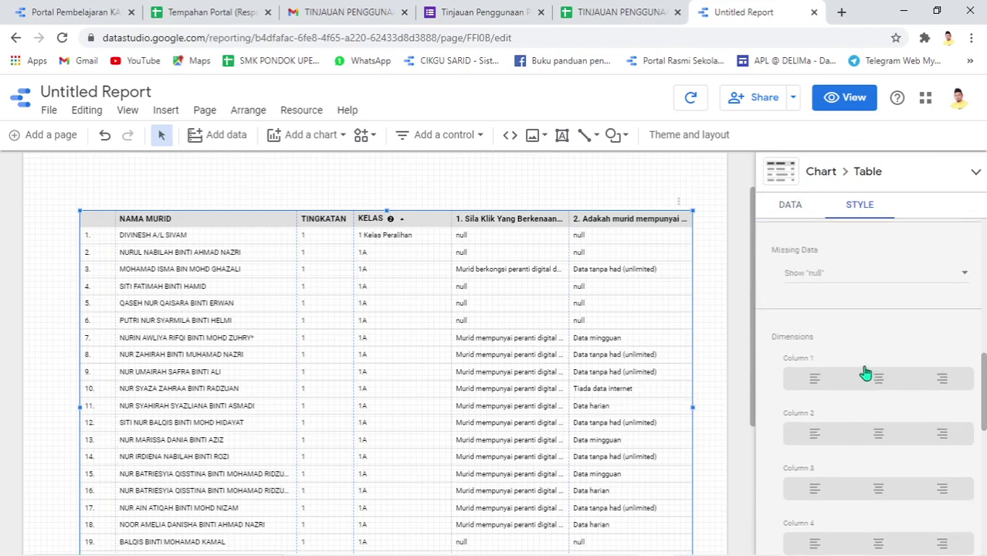
click(889, 286)
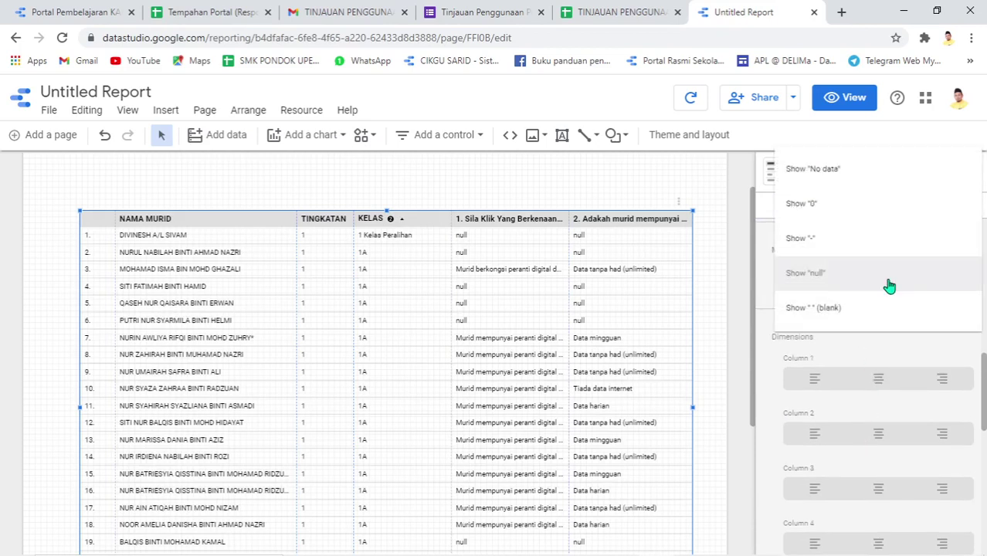
click(829, 240)
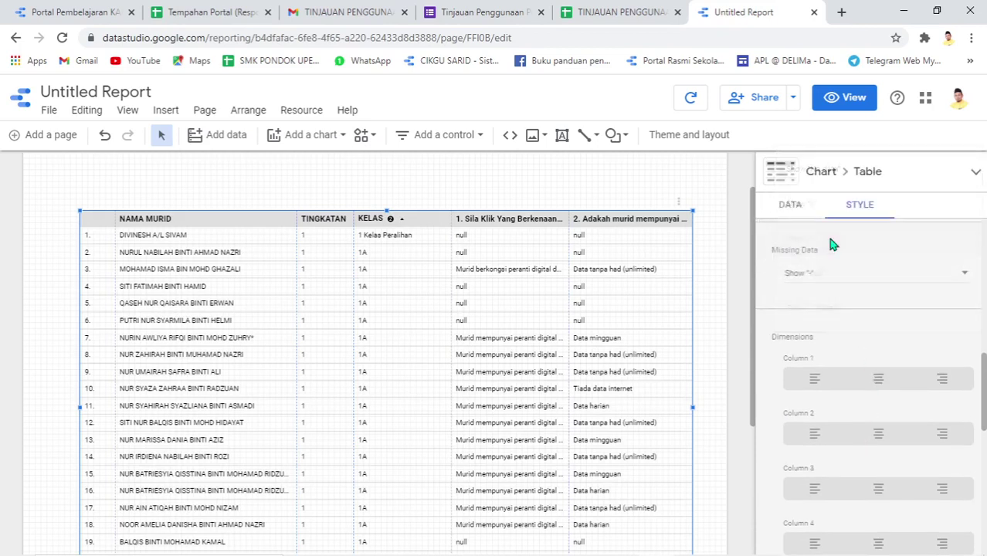
- Preview the report in view mode, check the table's row order and missing-data display, and return to editing
click(828, 101)
scroll(610, 266, down, 5)
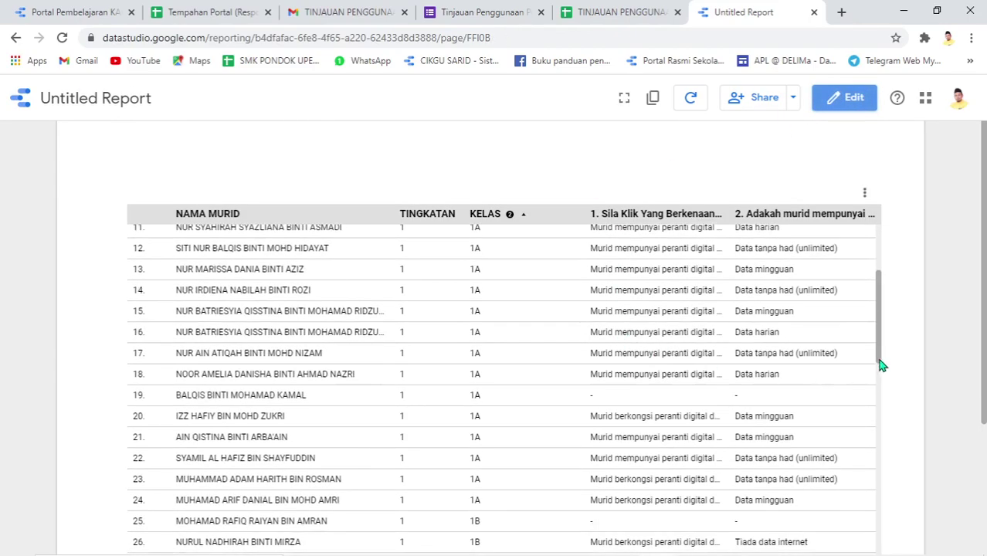
scroll(456, 425, down, 17)
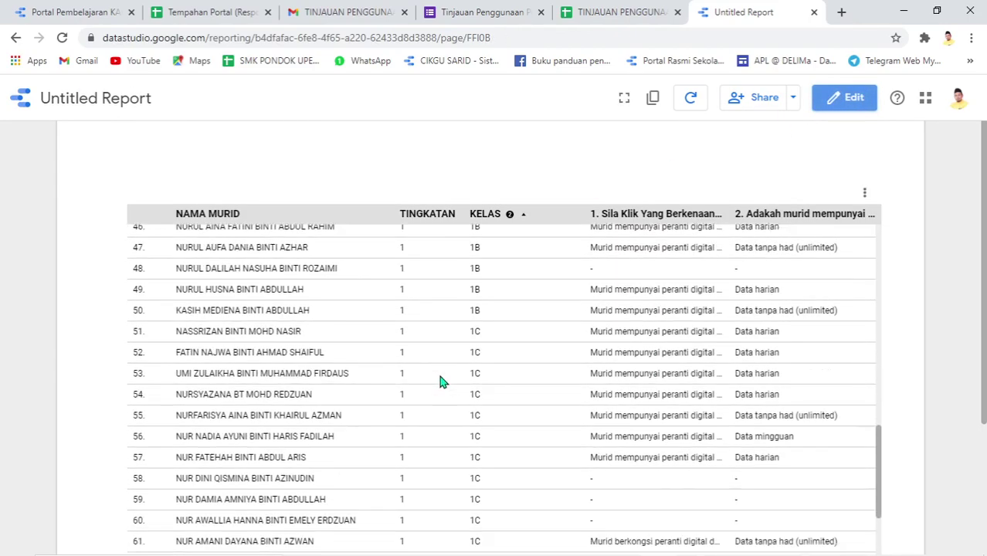
scroll(440, 381, down, 17)
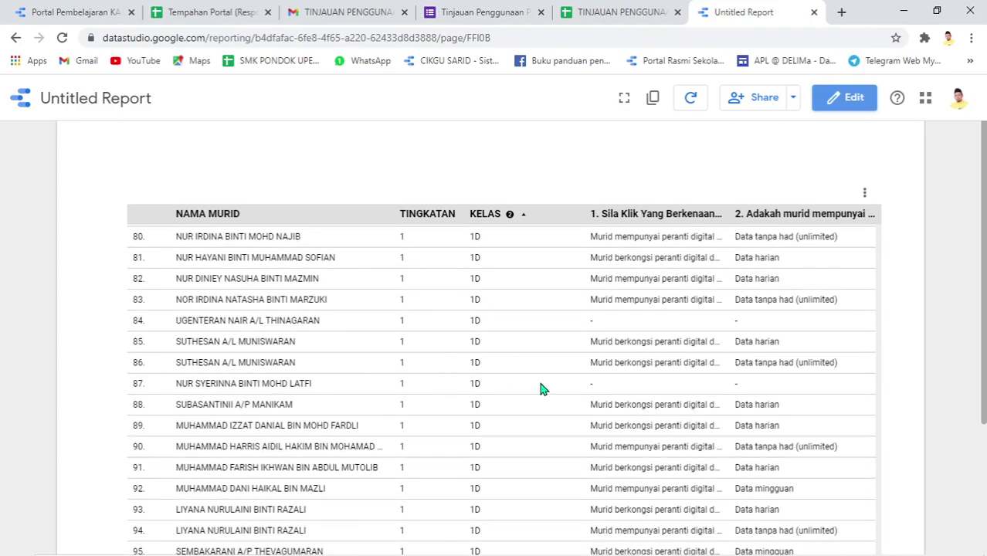
scroll(525, 387, down, 5)
scroll(398, 325, up, 20)
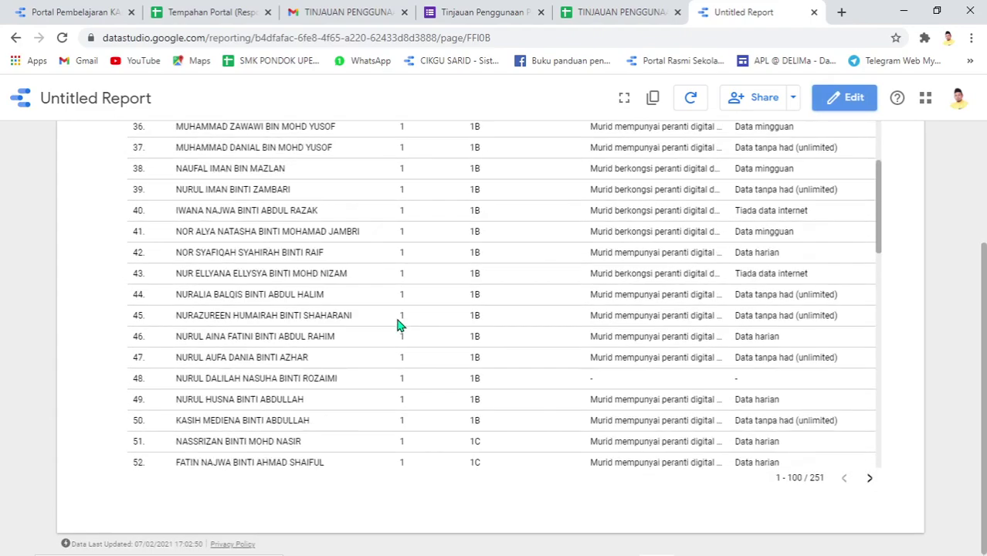
scroll(595, 285, up, 6)
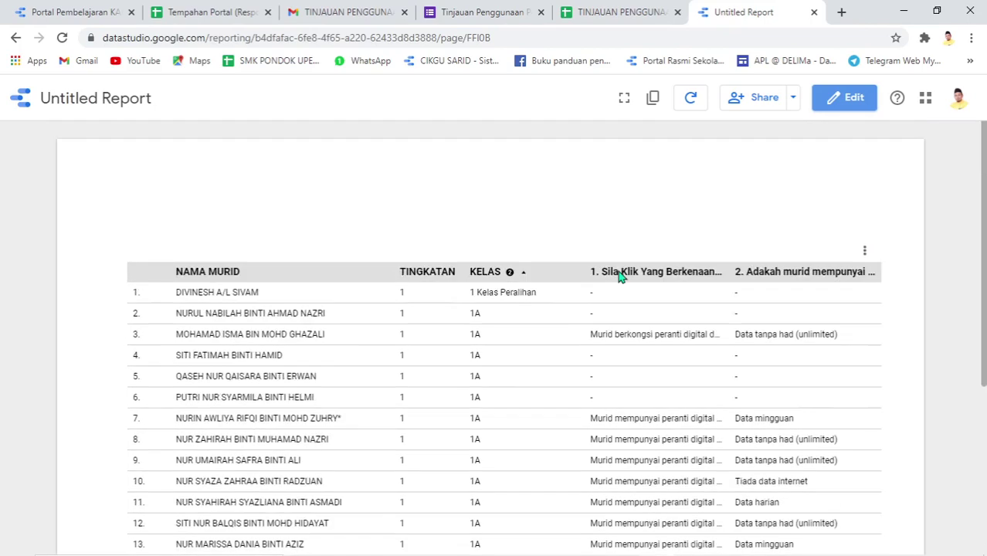
click(846, 95)
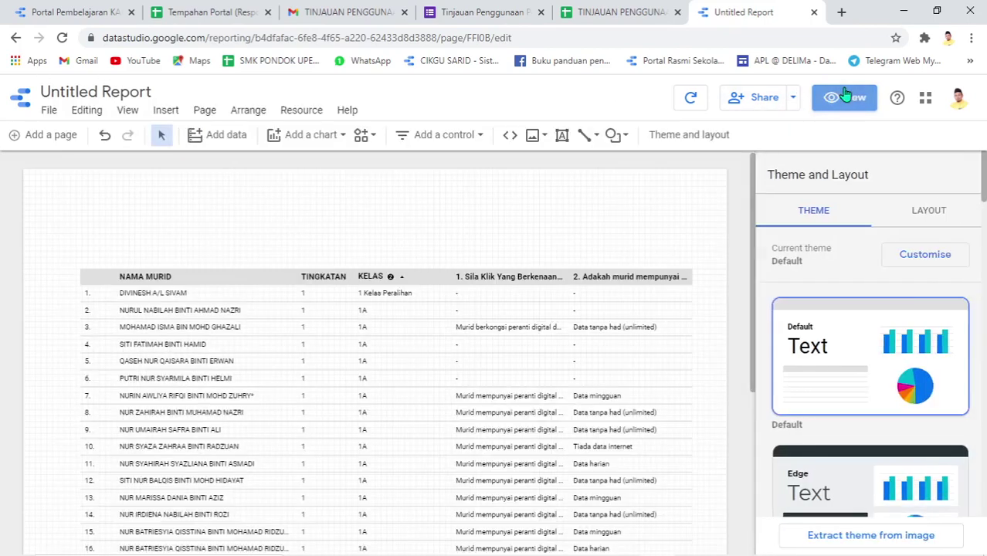
- Add a drop-down list control just above the table, aligned near its first columns
click(408, 139)
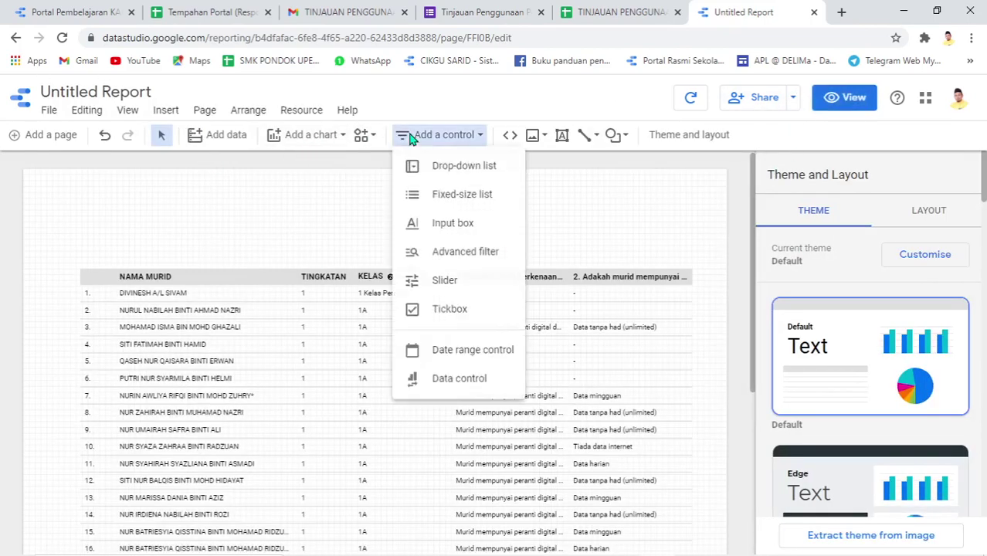
click(414, 165)
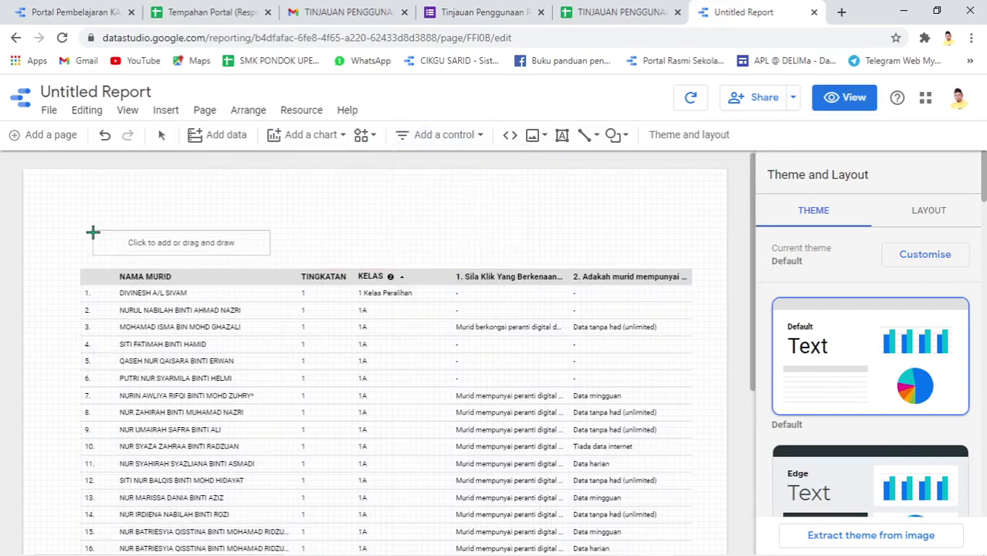
click(84, 233)
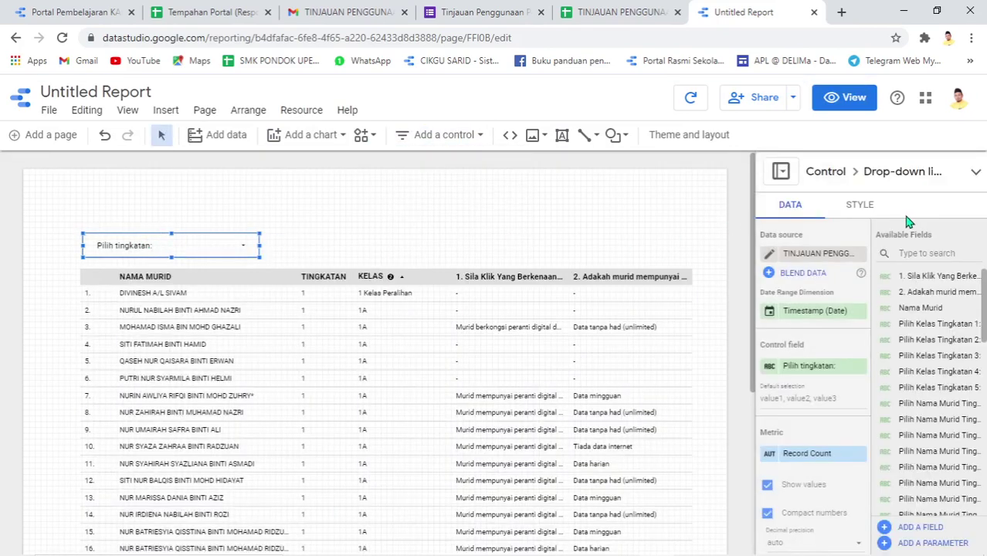
- Give the drop-down list control a lime green background and a border radius of 30
click(852, 207)
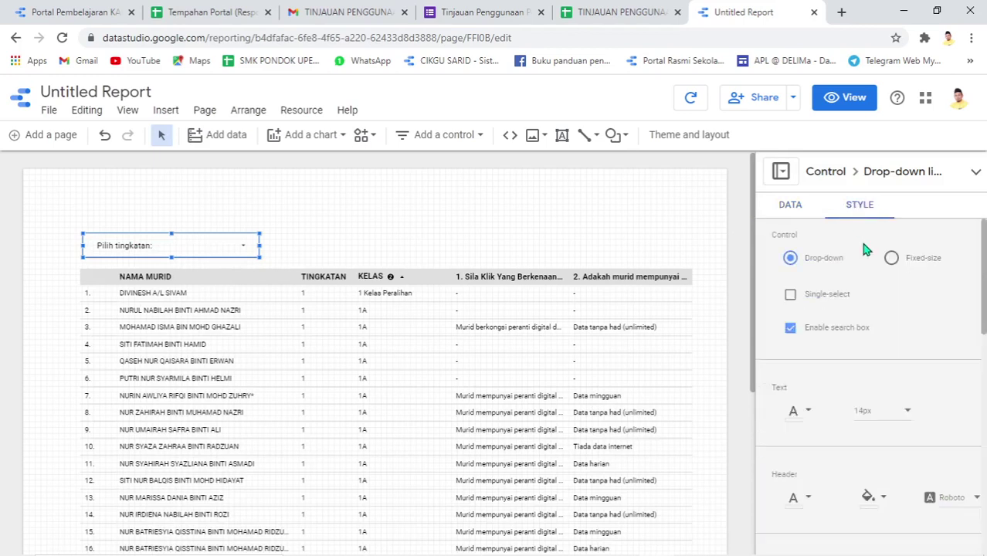
scroll(865, 348, down, 3)
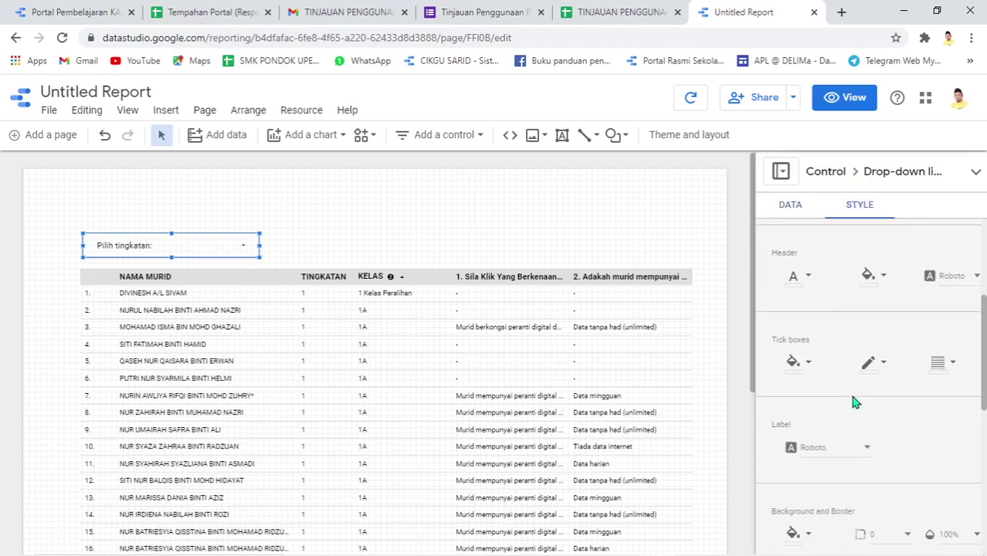
scroll(855, 403, down, 2)
click(806, 407)
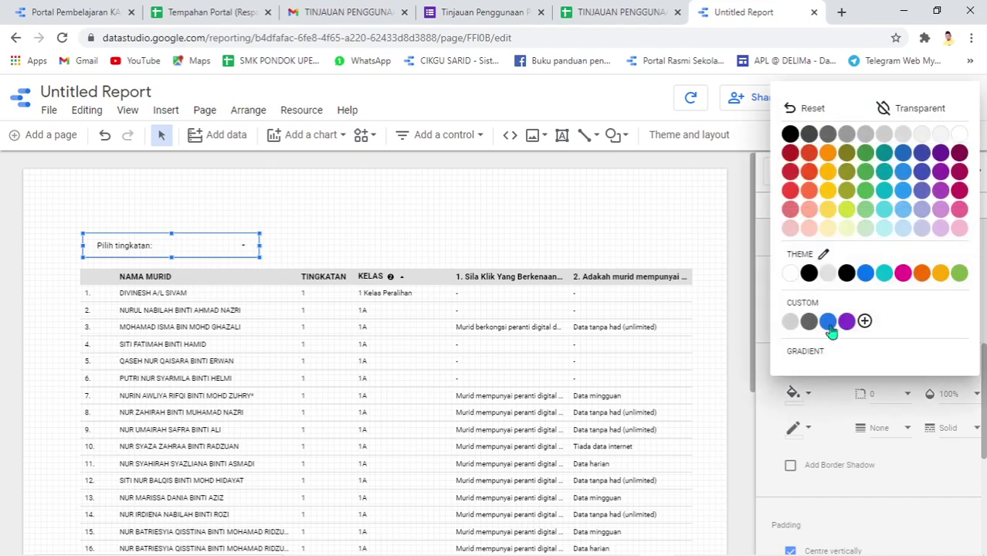
click(850, 213)
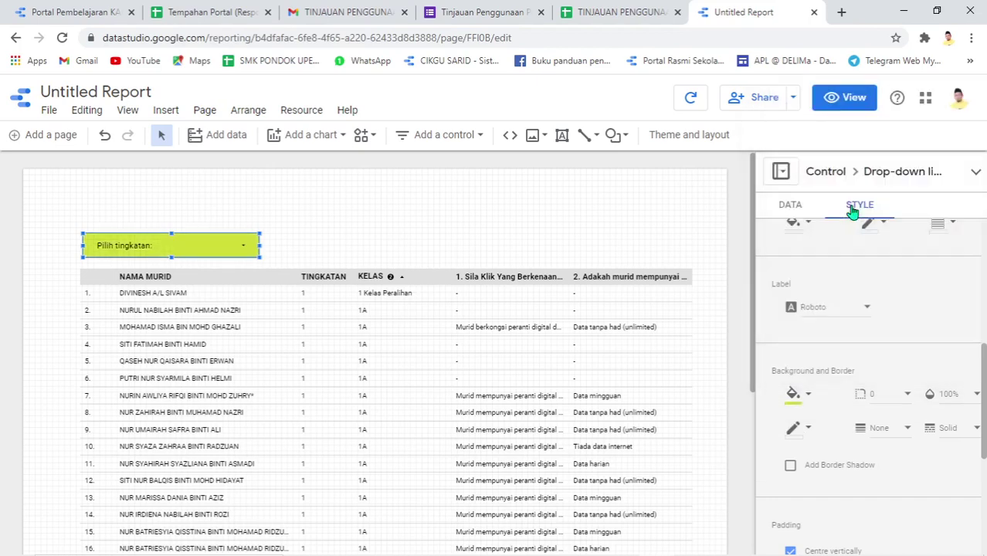
click(884, 397)
scroll(886, 430, down, 3)
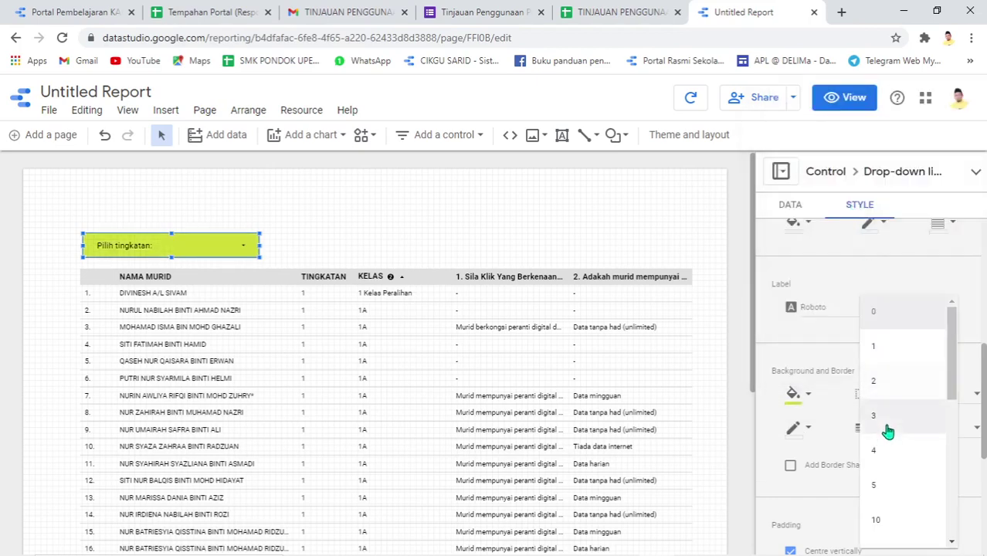
click(889, 448)
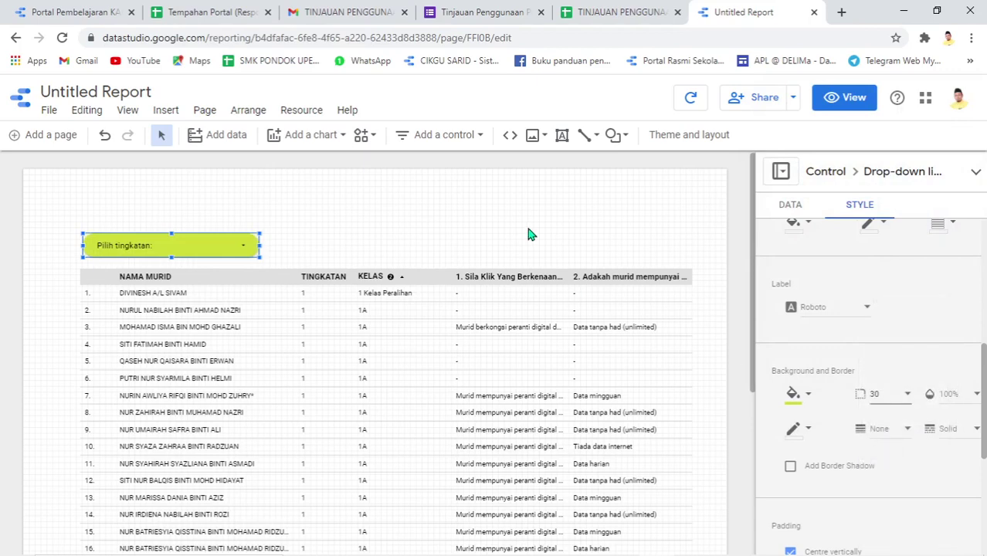
- Set the drop-down list control's border colour to black and its border weight to 3
scroll(816, 399, down, 1)
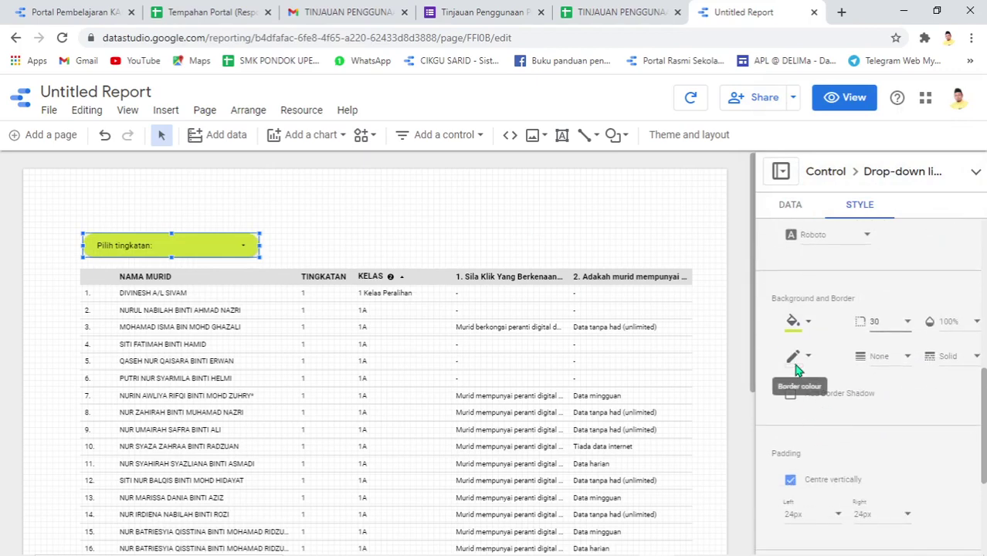
click(796, 357)
click(847, 265)
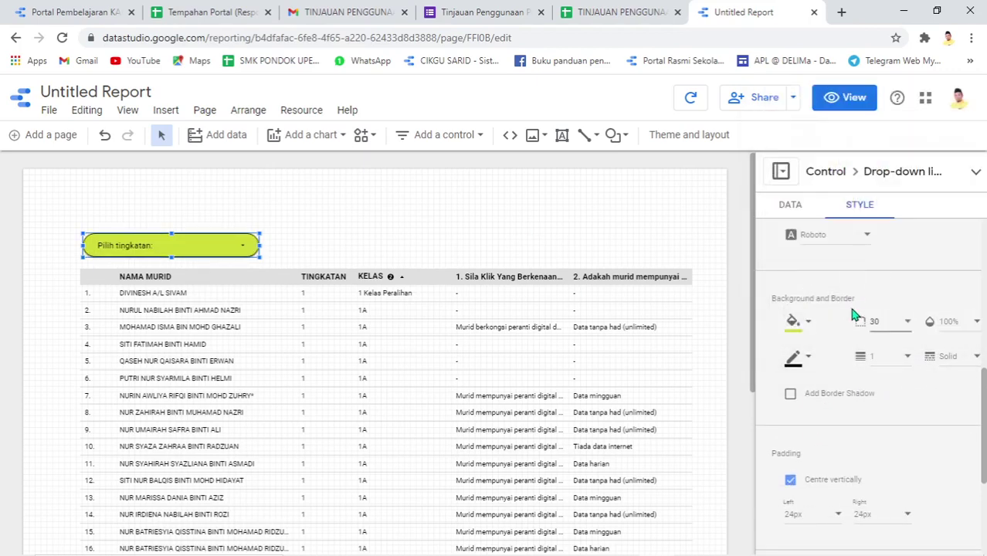
click(903, 360)
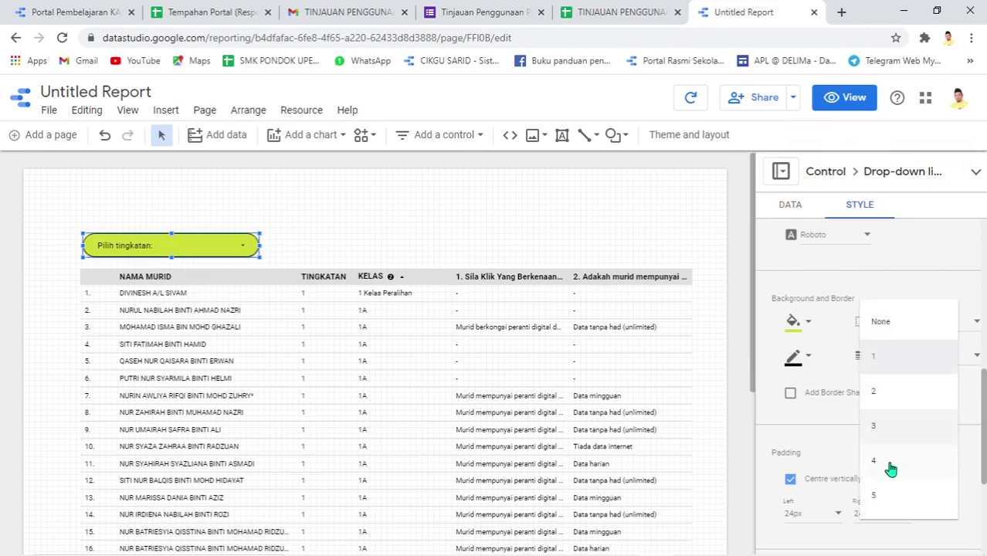
click(892, 435)
click(510, 231)
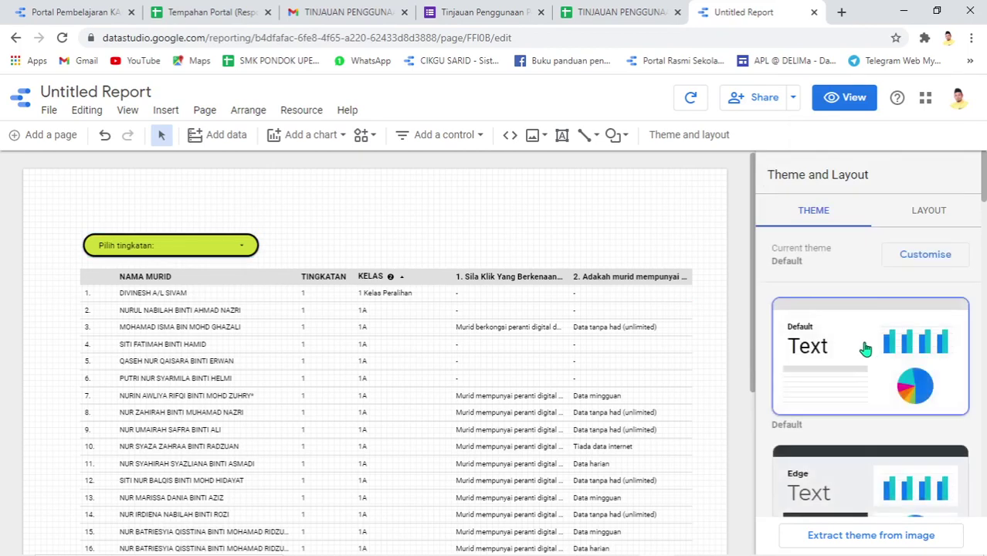
- Reduce the drop-down list control's border weight to 2
click(235, 247)
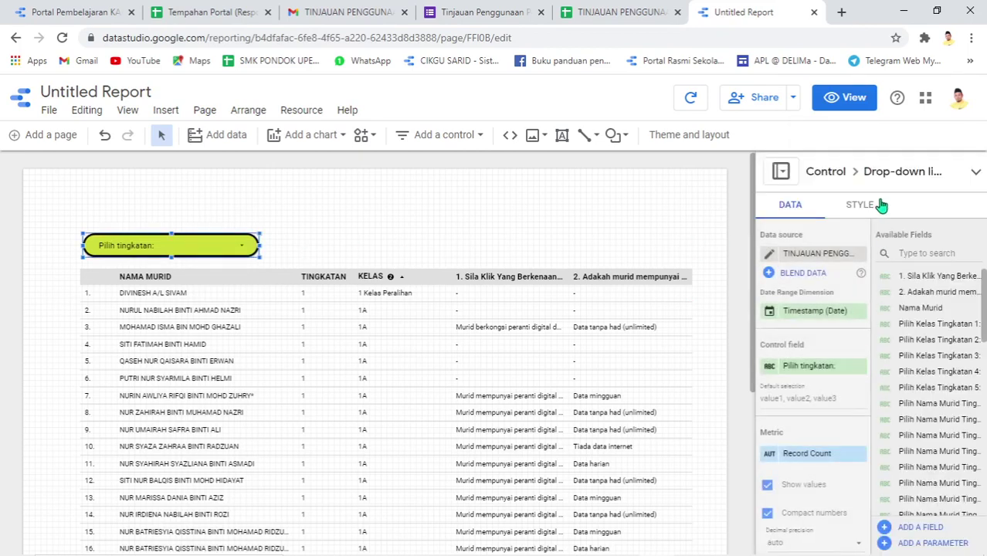
click(882, 205)
scroll(896, 468, down, 5)
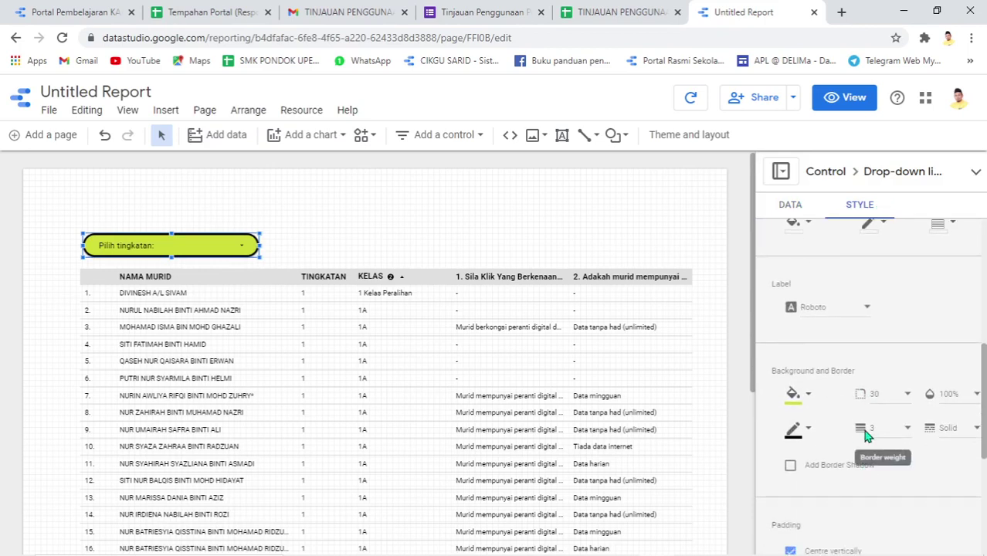
click(876, 430)
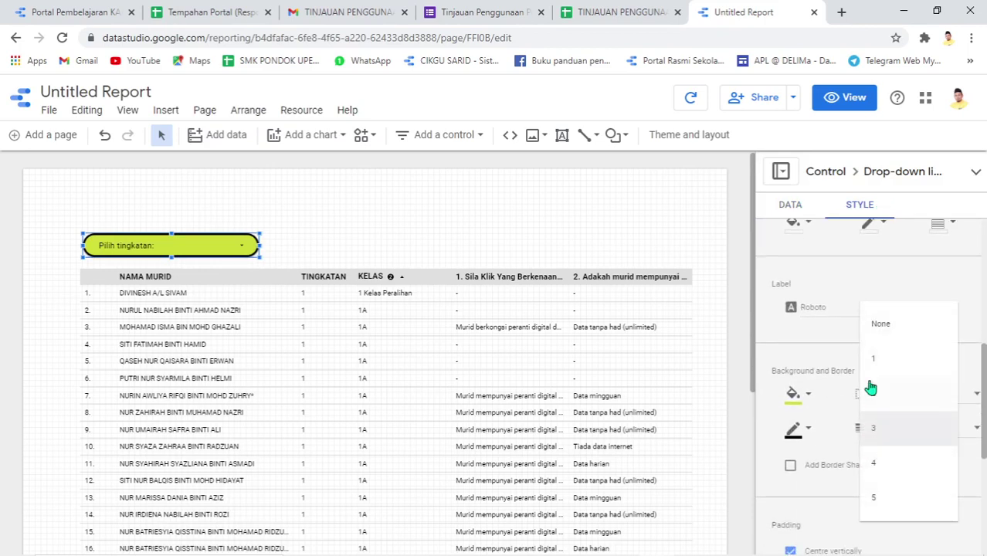
click(876, 394)
click(431, 244)
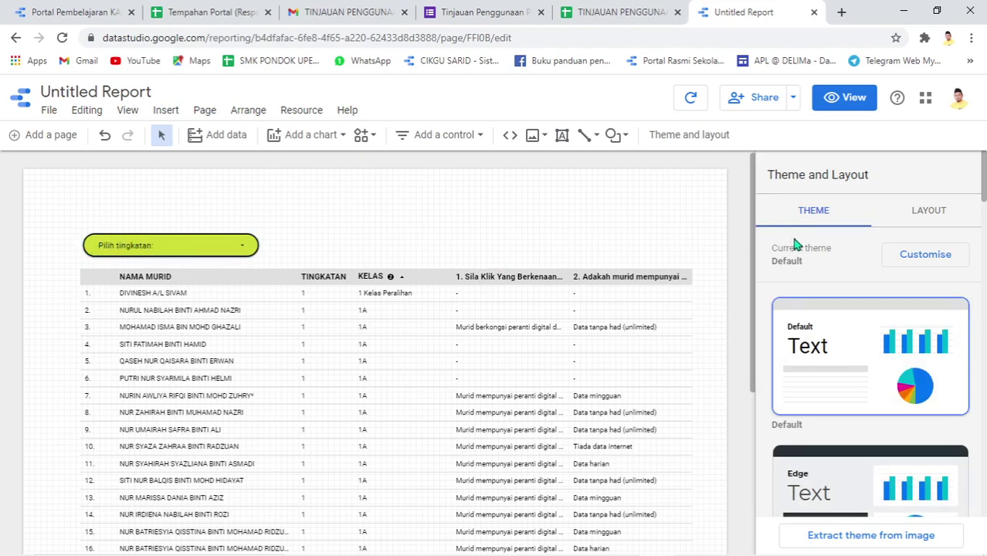
- Rename the drop-down's control field to Tingkatan and place a copy of the control beside the original above the table
click(205, 240)
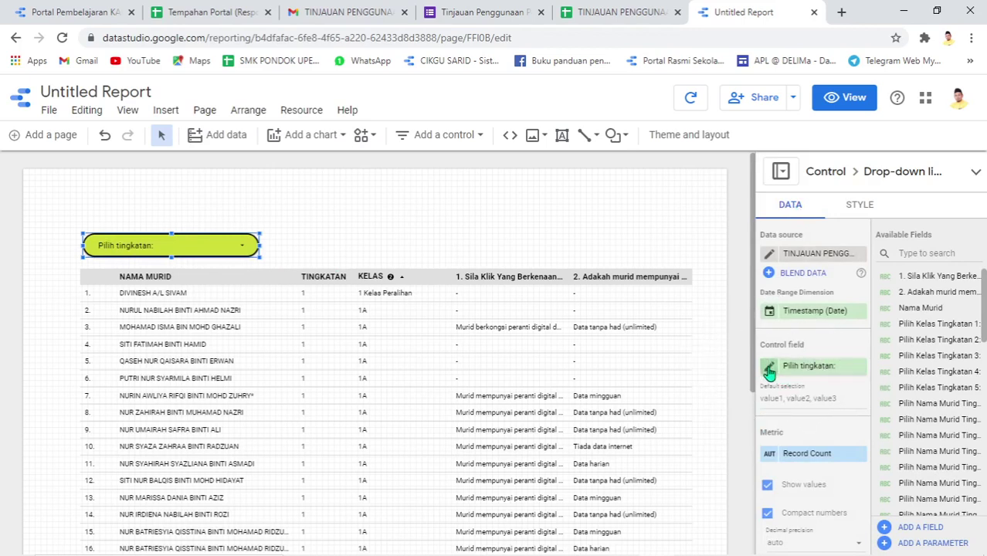
click(769, 371)
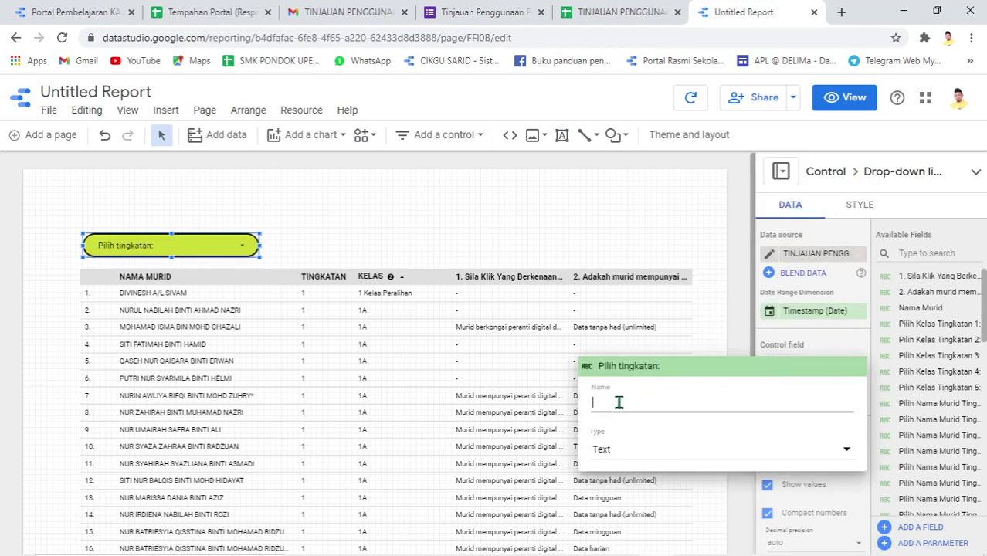
text(Tingkatan)
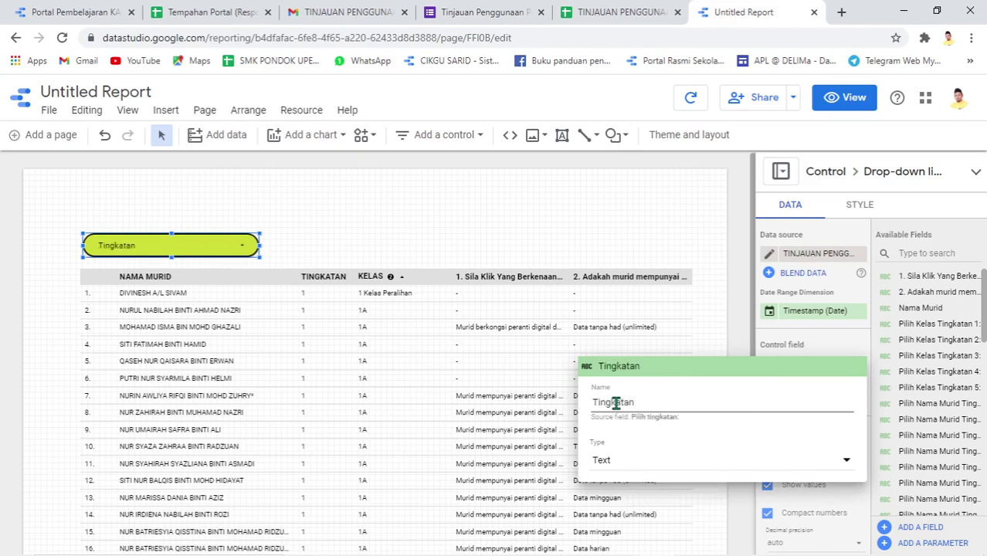
click(720, 307)
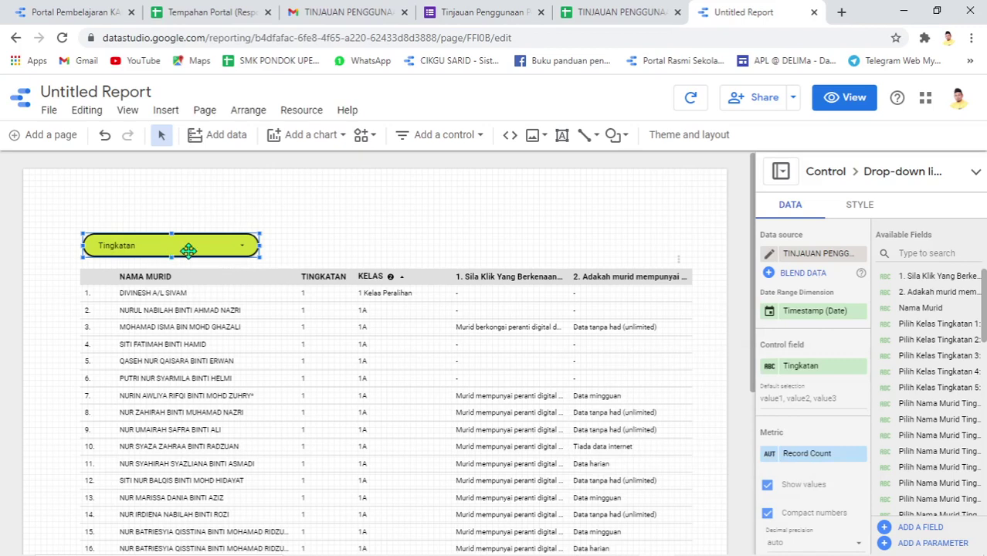
drag(198, 246, 373, 246)
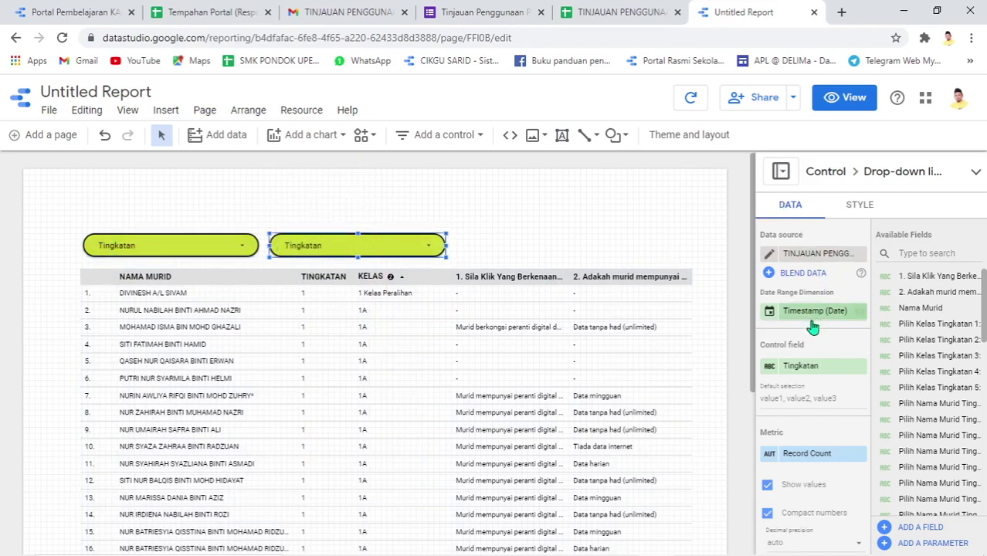
- Search the copied drop-down's control fields for "nama" and "kelas" to find a suitable class field
click(809, 367)
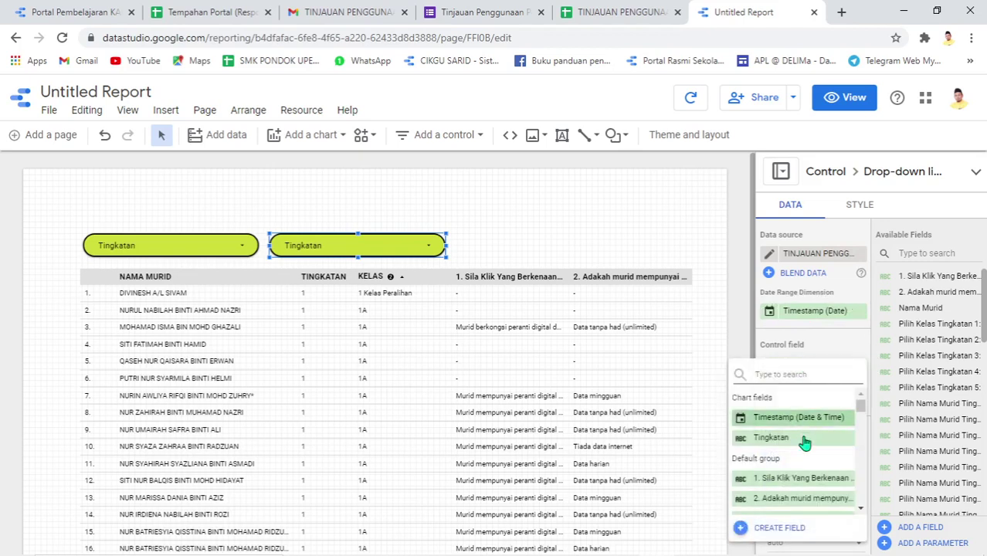
scroll(819, 462, down, 3)
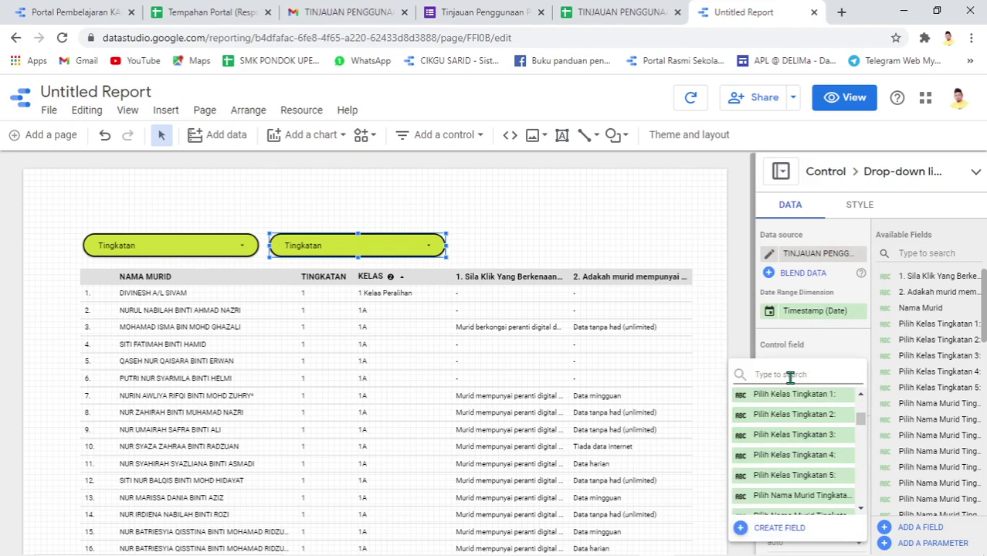
text(nama)
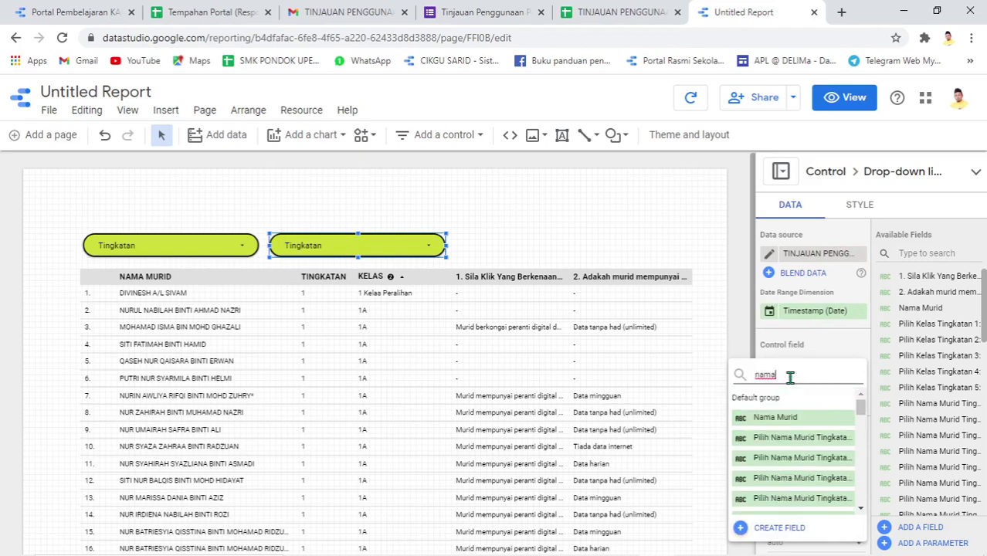
scroll(835, 463, down, 3)
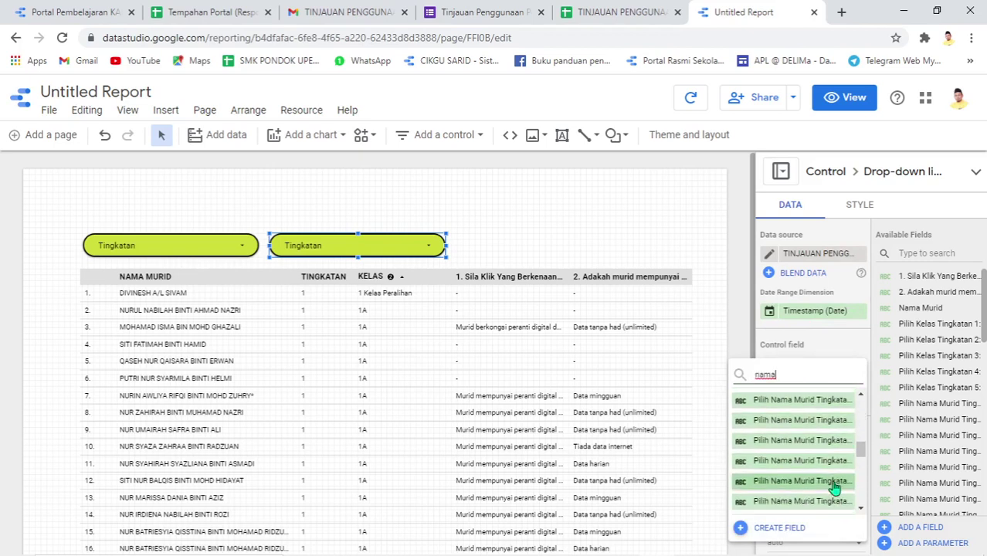
scroll(833, 483, down, 3)
drag(786, 375, 717, 382)
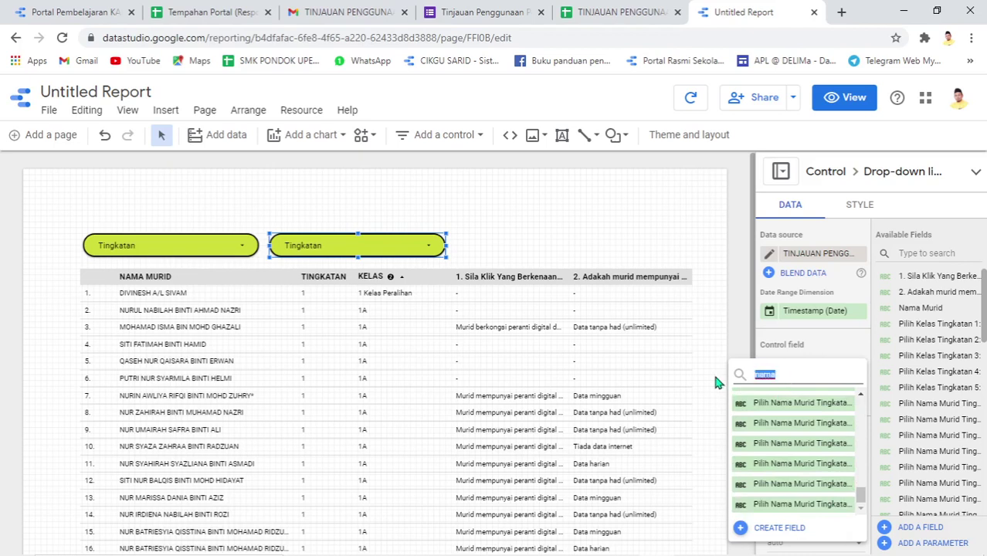
text(kelas)
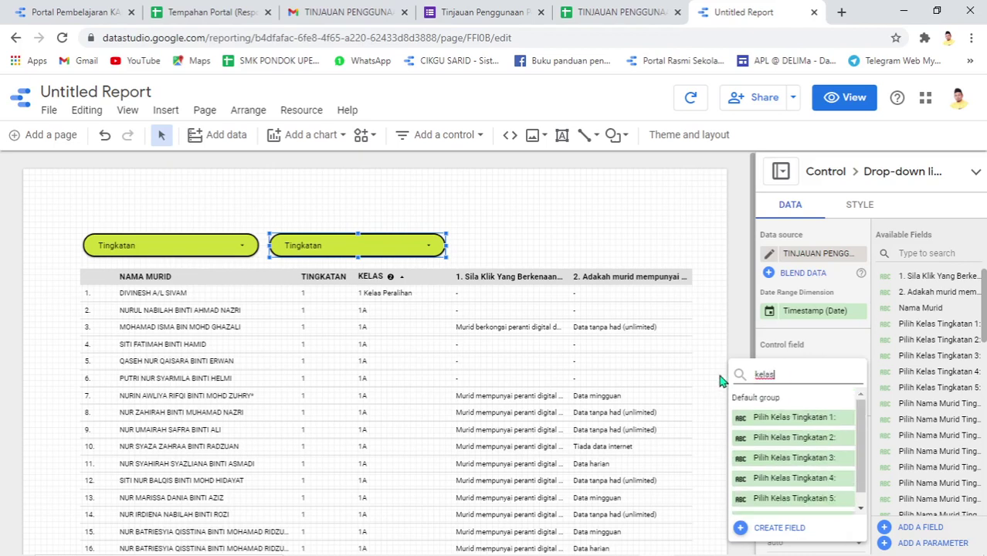
scroll(866, 459, down, 2)
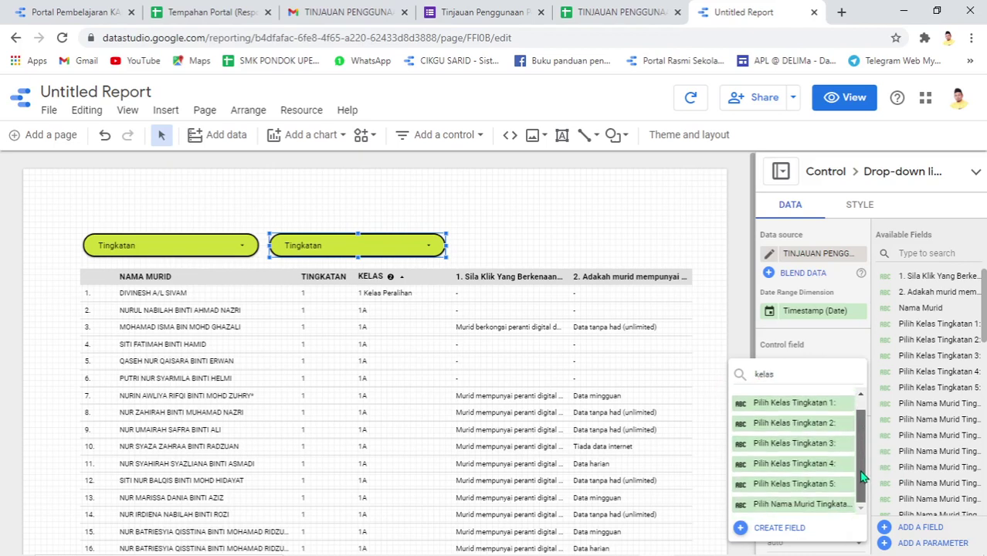
scroll(862, 451, up, 2)
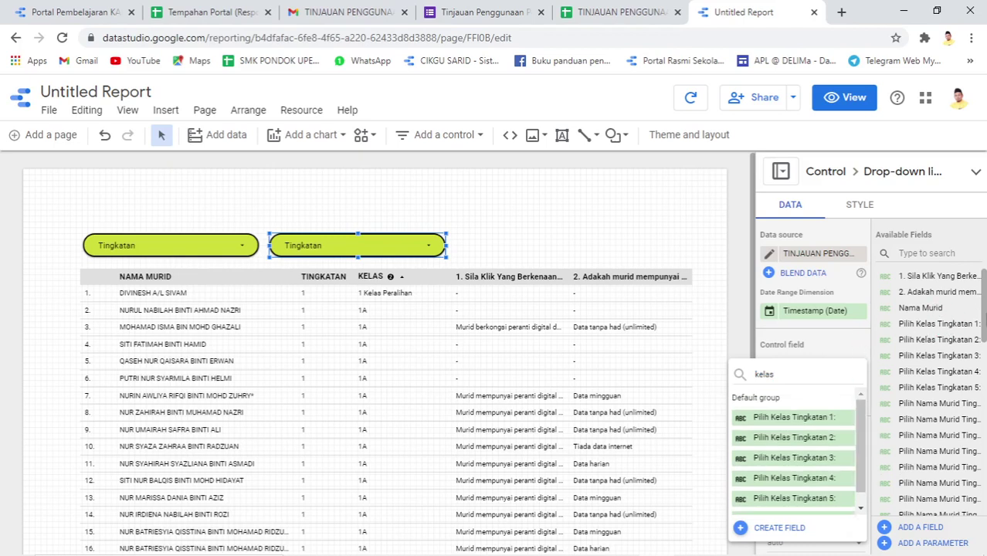
click(901, 332)
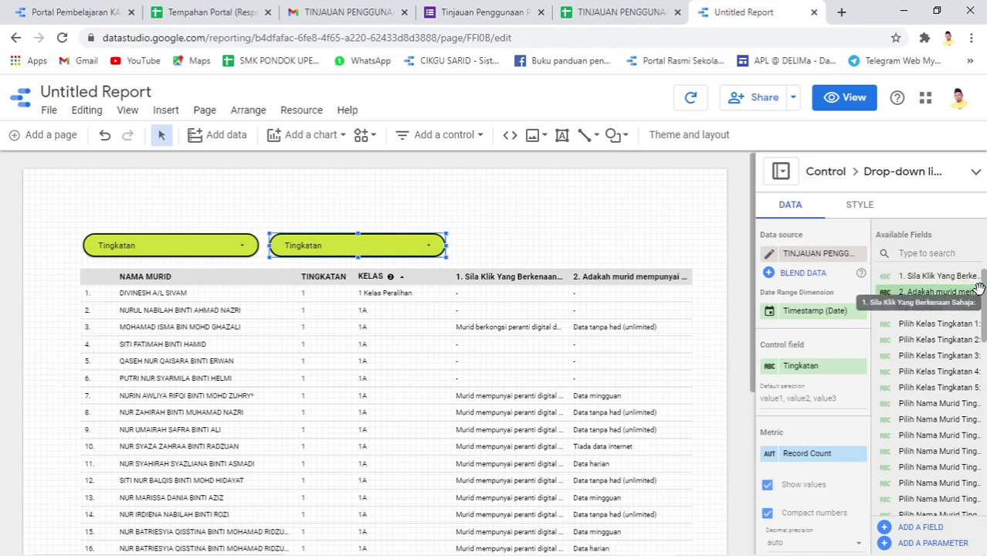
mouse_move(984, 301)
mouse_down()
mouse_move(981, 480)
mouse_move(981, 297)
mouse_up()
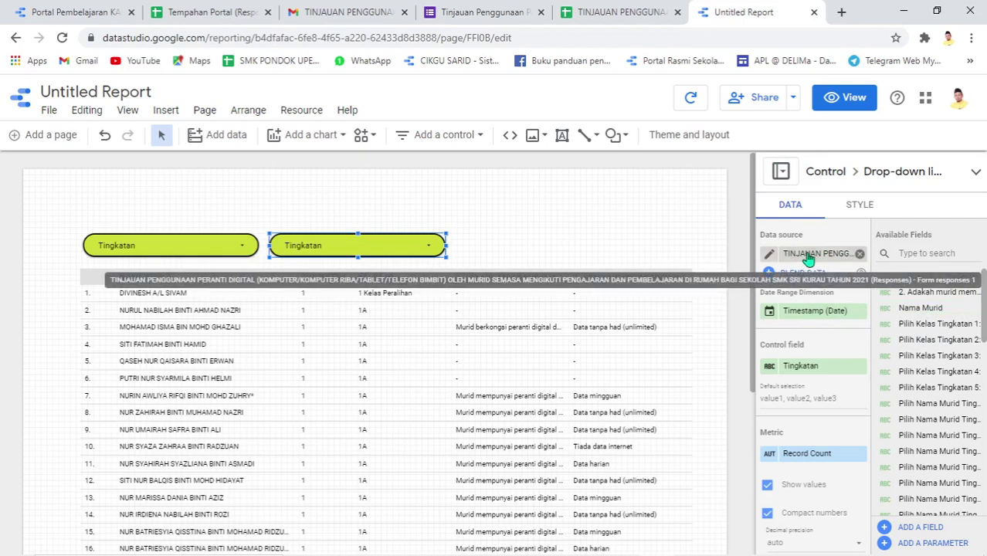
key(shift)
key(shift)
key(shift)
key(shift)
key(shift)
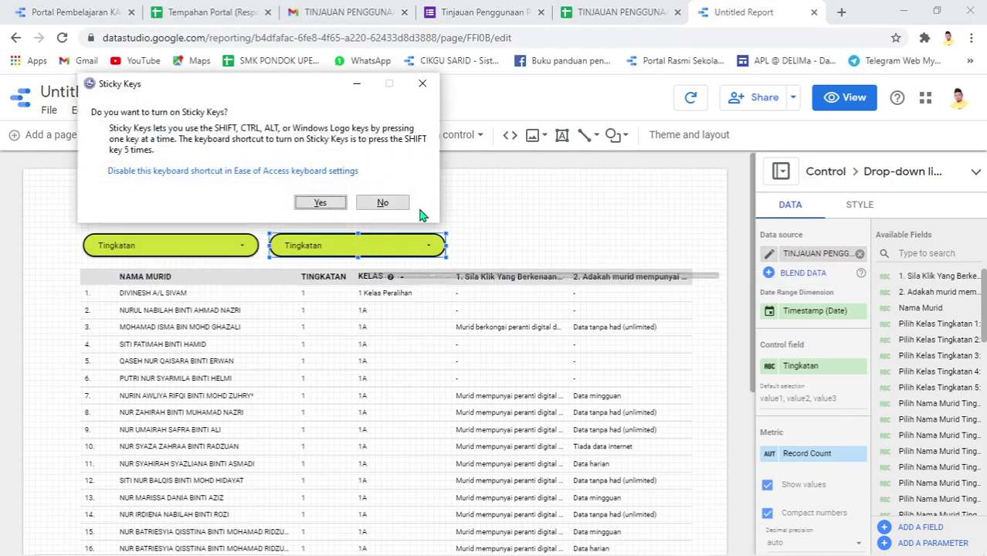
click(407, 207)
- Switch the copied drop-down's data source to Blended Data and set its control field to KELAS
click(819, 253)
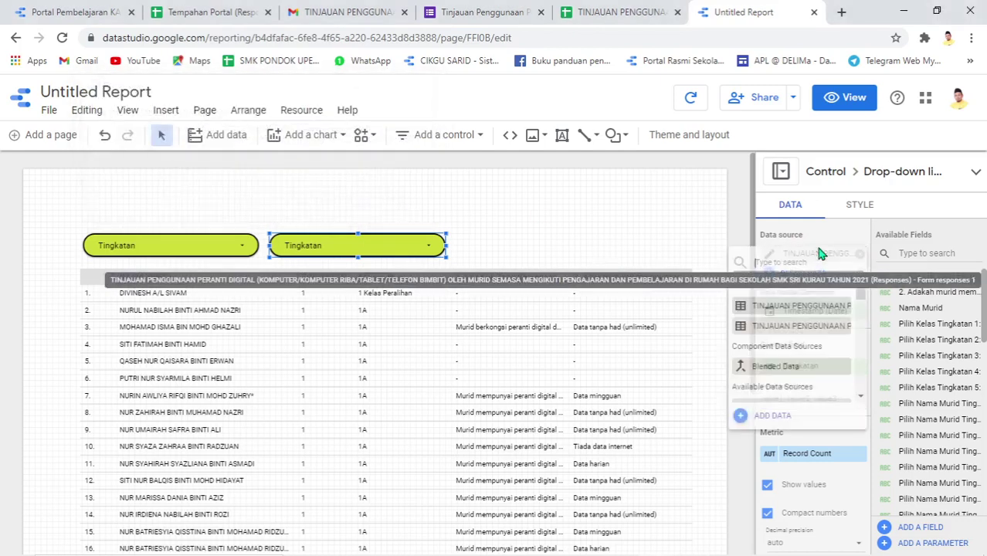
click(812, 367)
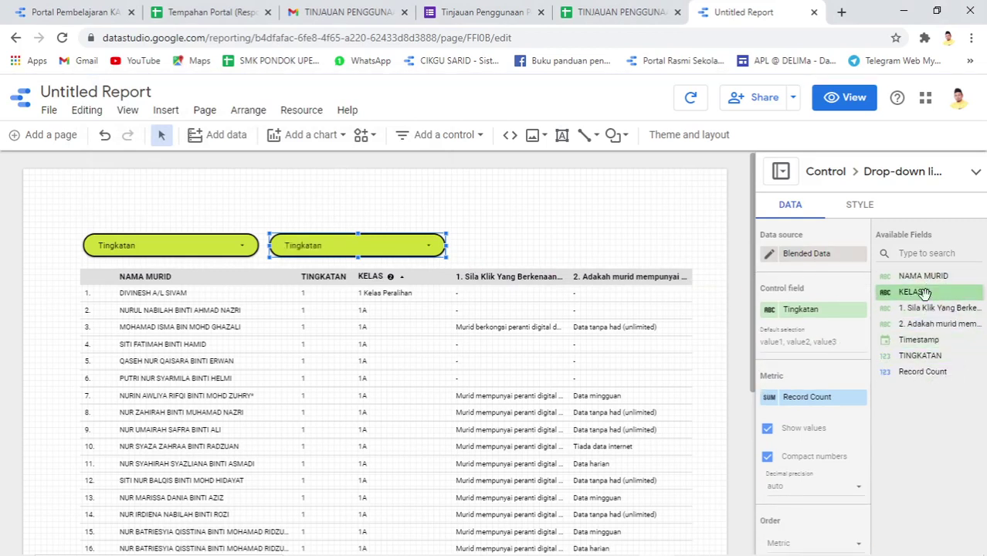
drag(924, 292, 815, 314)
- Change the Tingkatan drop-down's data source to Blended Data
click(228, 239)
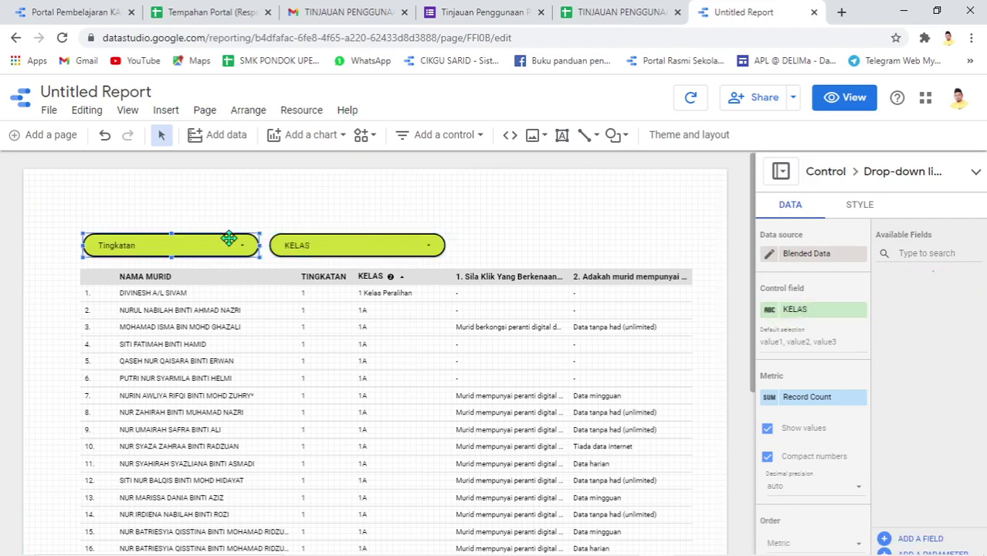
click(804, 256)
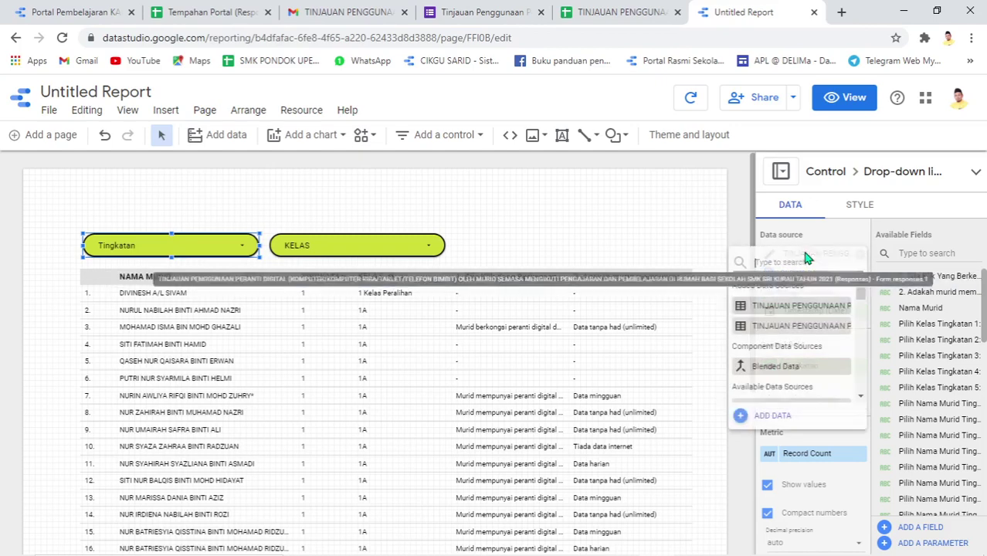
click(790, 367)
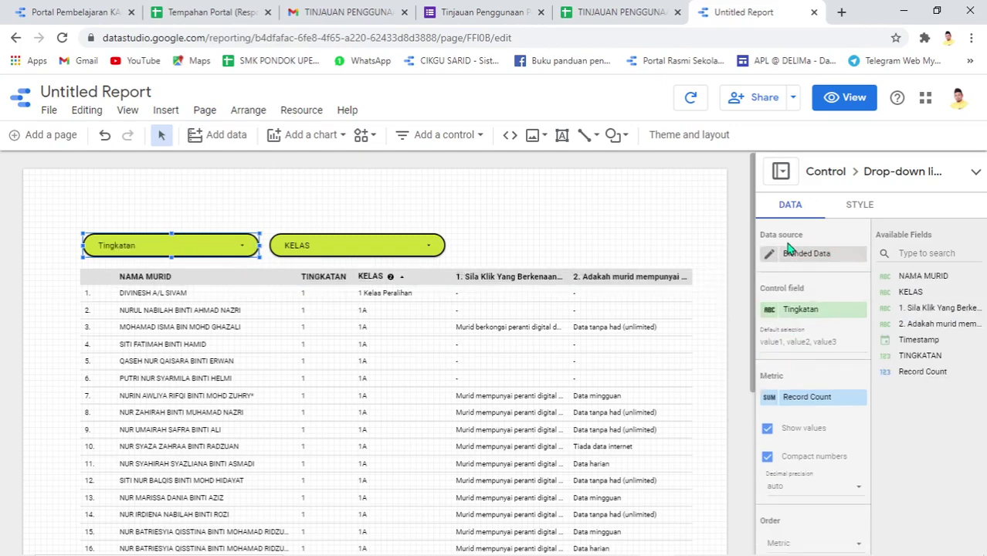
- Test the controls in view mode by filtering Tingkatan to 1A only, examine the KELAS options and table rows, and return to editing
click(843, 97)
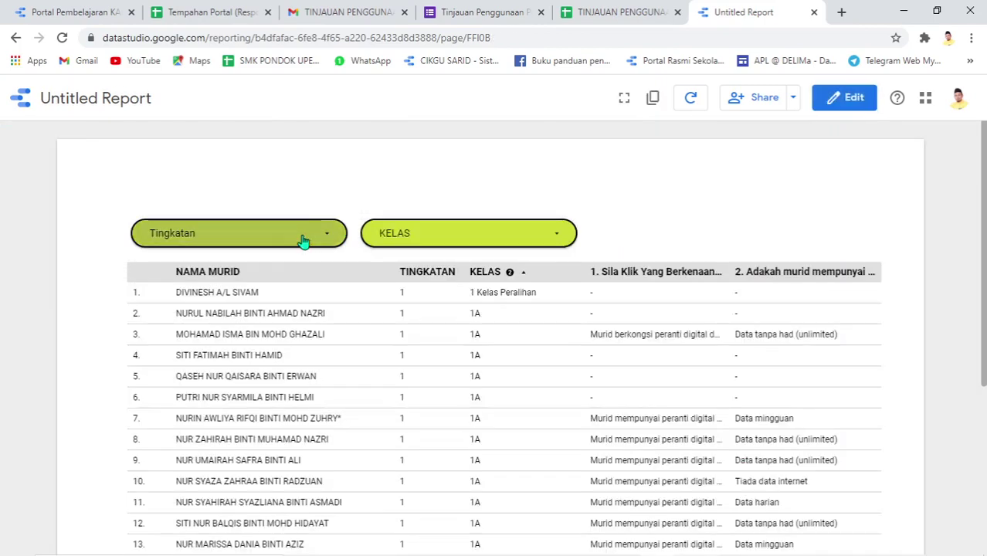
click(270, 234)
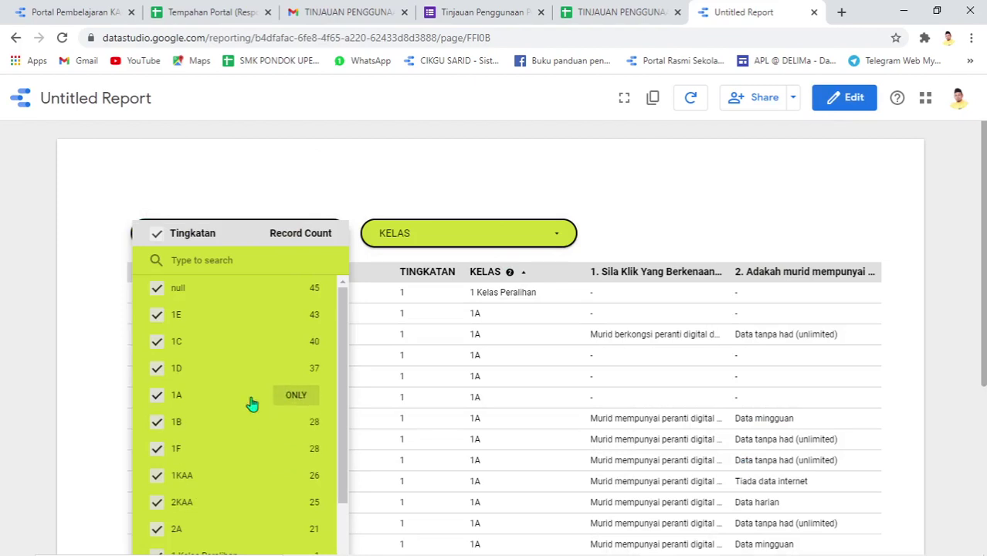
click(296, 396)
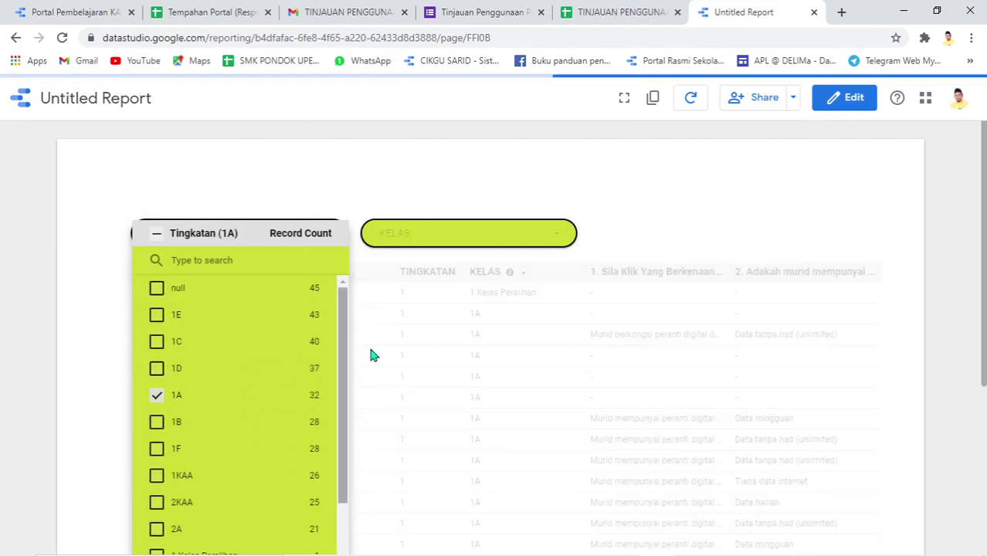
click(521, 237)
click(521, 237)
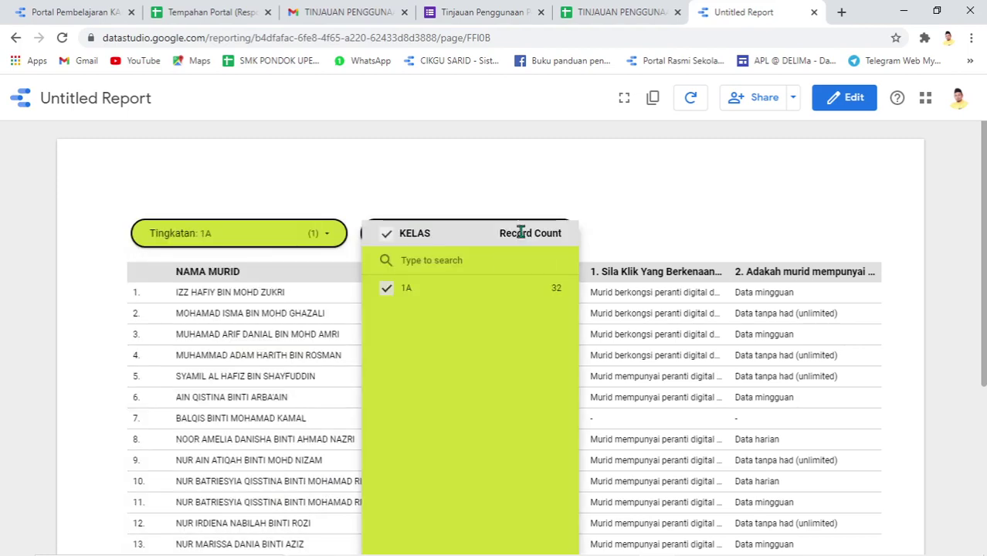
click(632, 220)
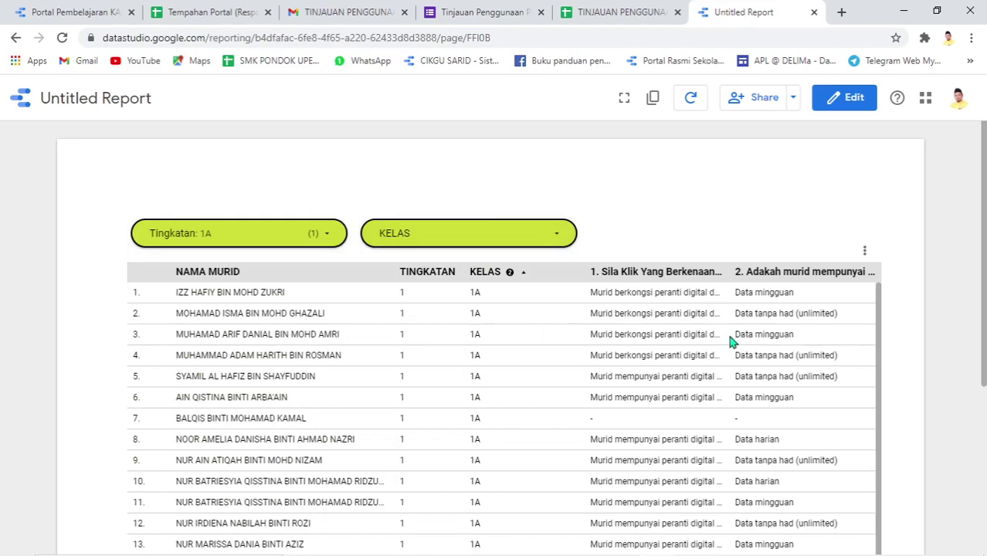
scroll(765, 333, down, 2)
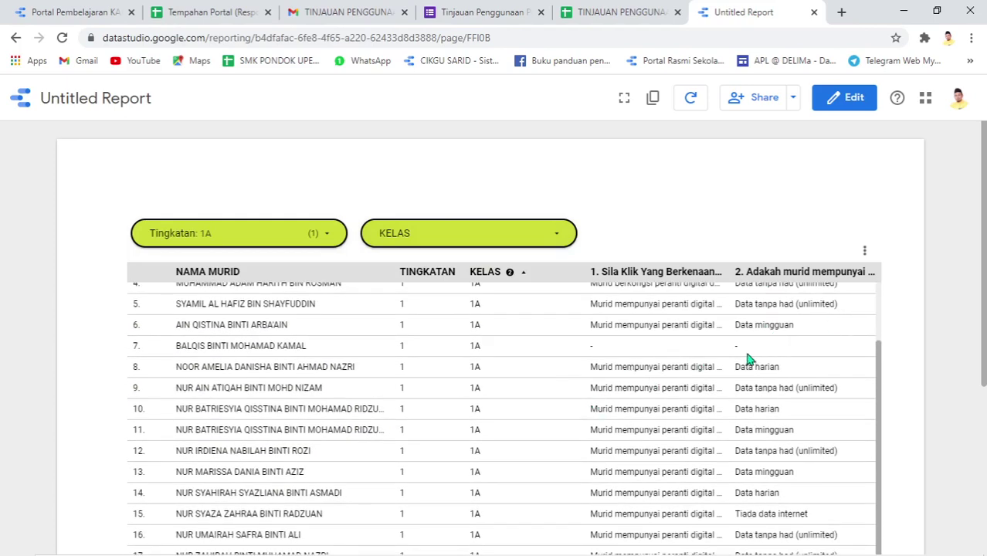
scroll(747, 359, down, 5)
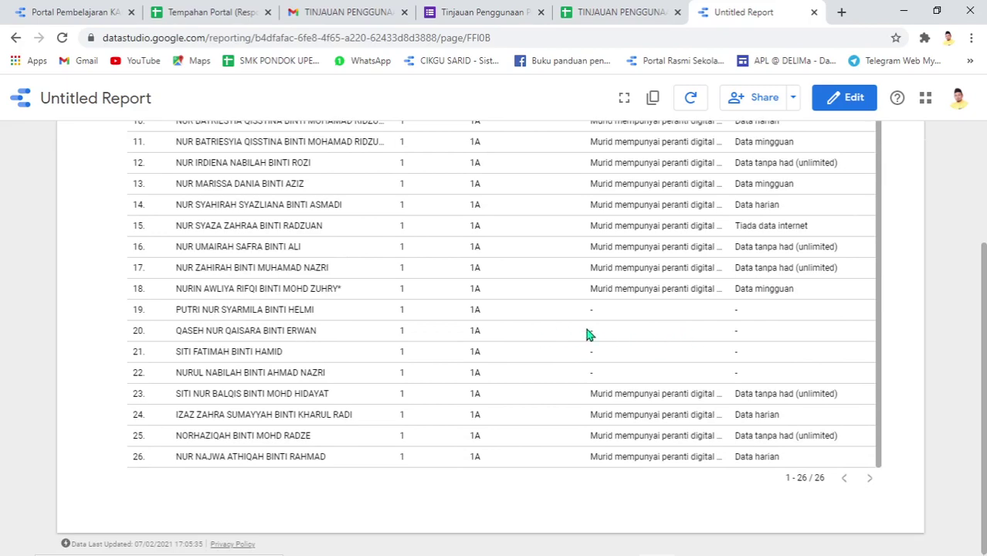
scroll(544, 396, up, 8)
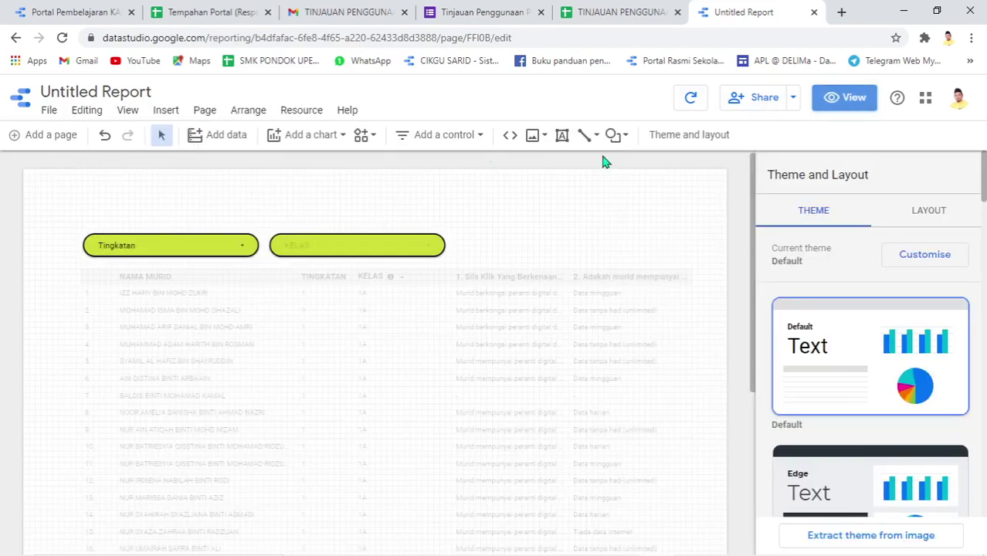
- Add a text box across the full page width above the drop-down controls and start its heading with "ANALISIS"
click(561, 136)
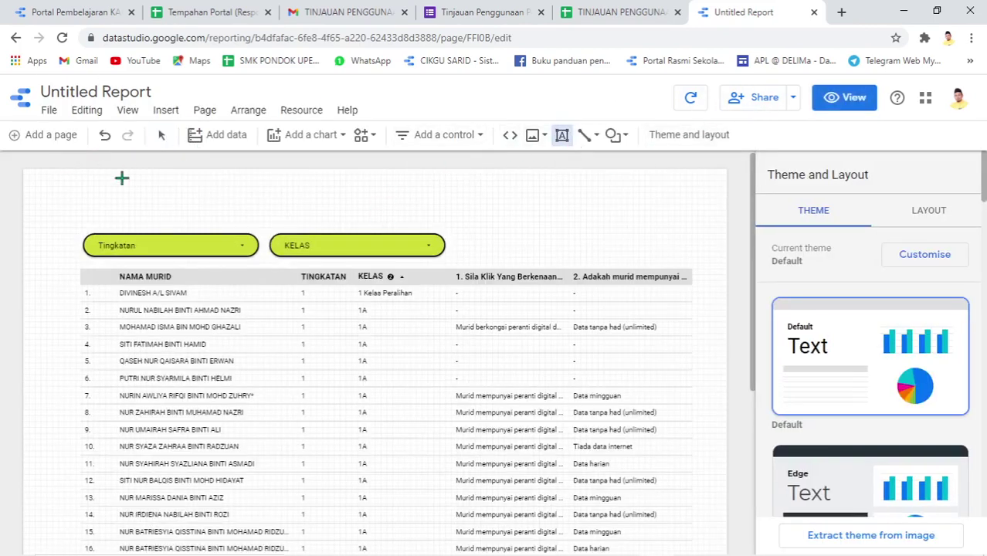
drag(18, 170, 727, 221)
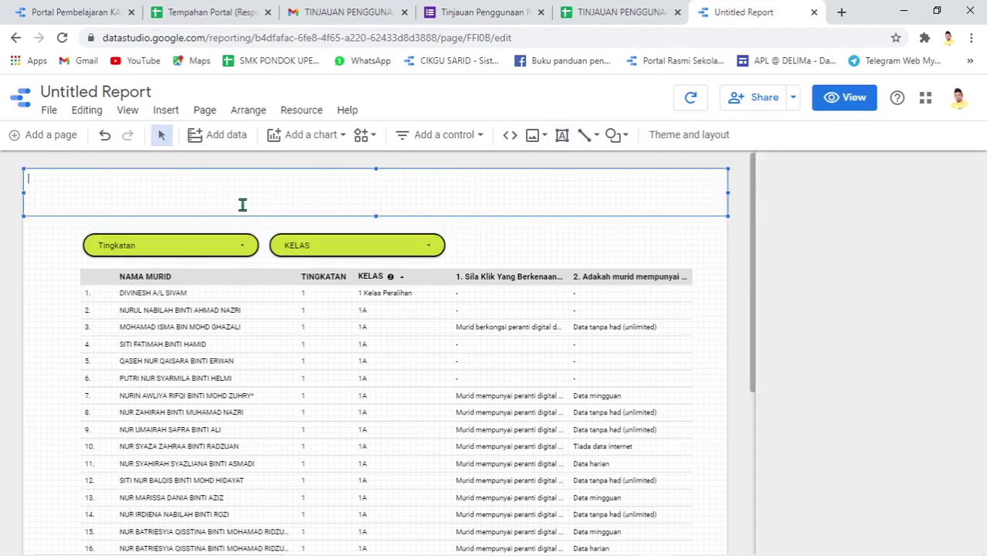
text(ANALISIS)
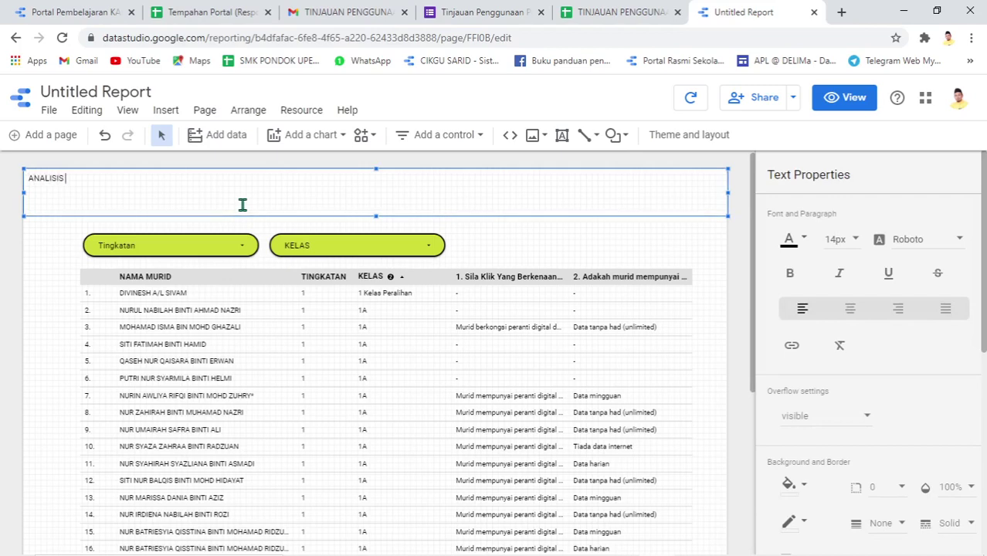
- Copy "TINJAUAN PENGGUNAAN PERANTI DIGITAL" from the survey spreadsheet's title and append it to the heading after "ANALISIS" in the report
click(628, 11)
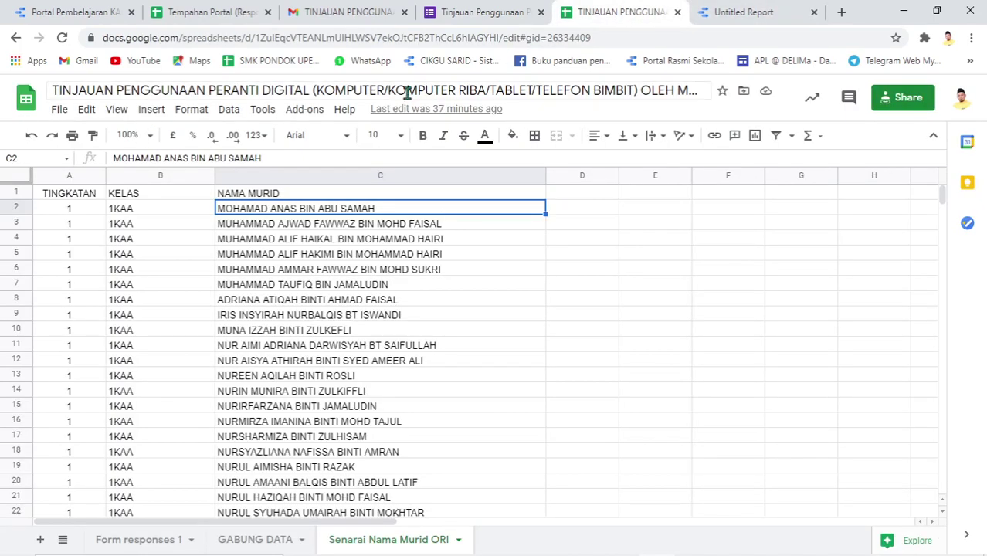
drag(309, 91, 49, 90)
key(ctrl+c)
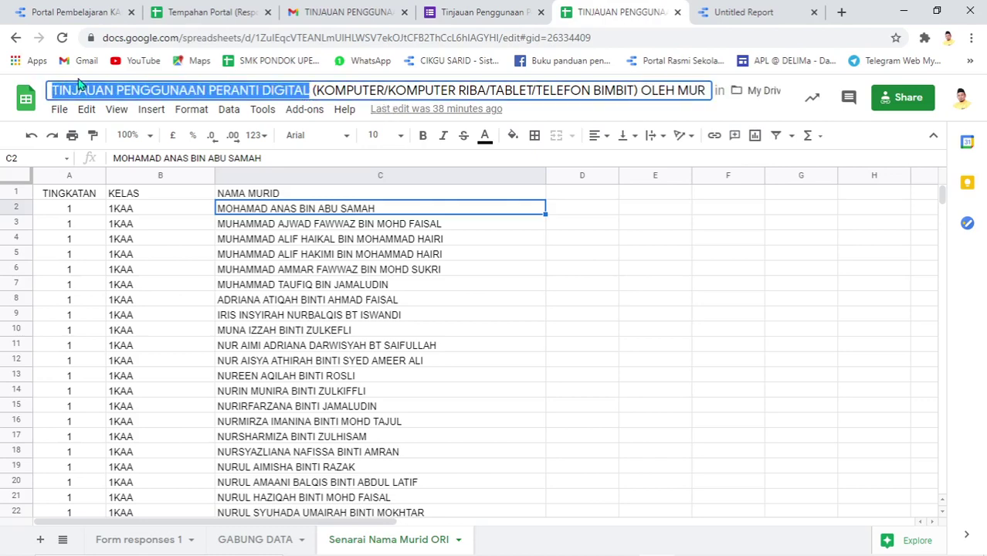
click(730, 12)
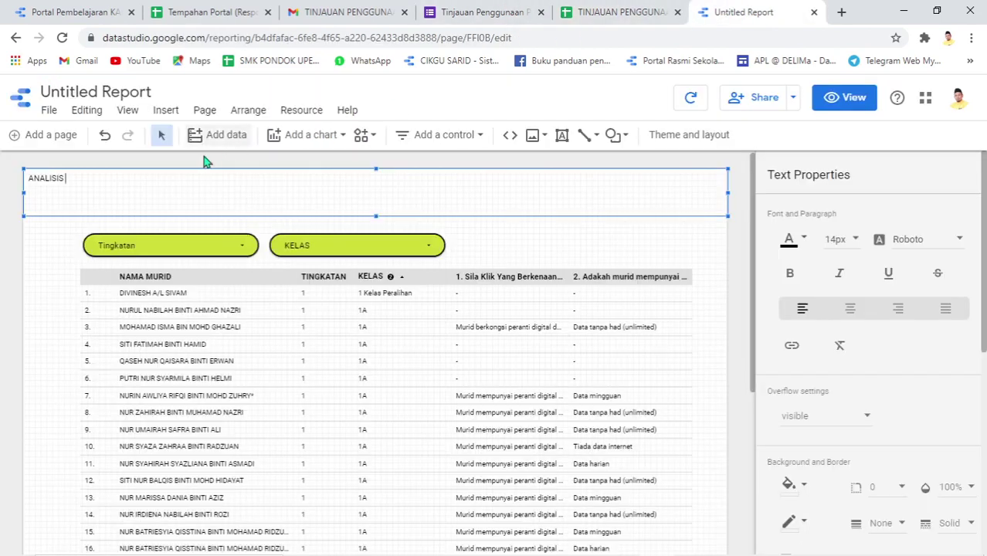
key(ctrl+v)
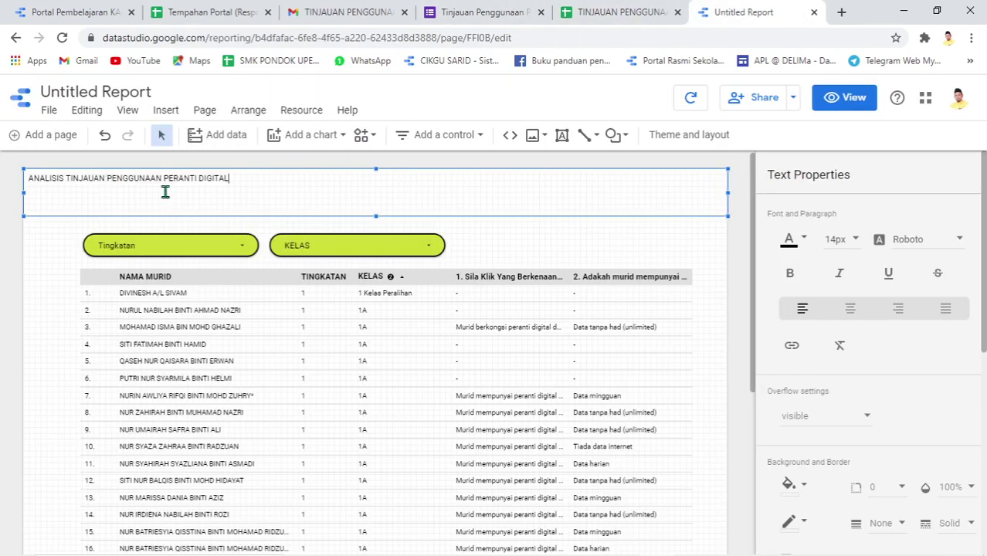
- Set the whole heading text to 36px and centre it in its text box
drag(245, 181, 6, 163)
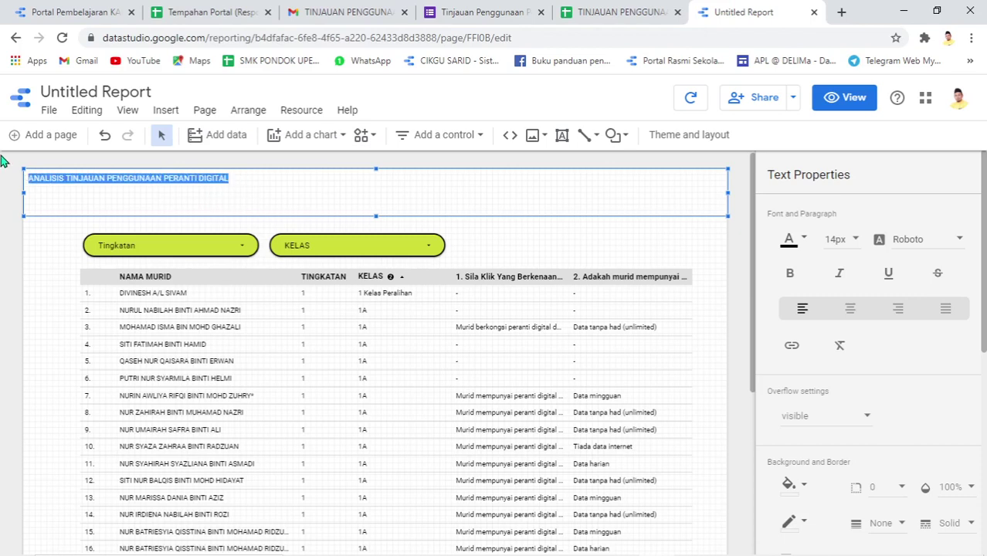
click(842, 242)
scroll(842, 278, down, 6)
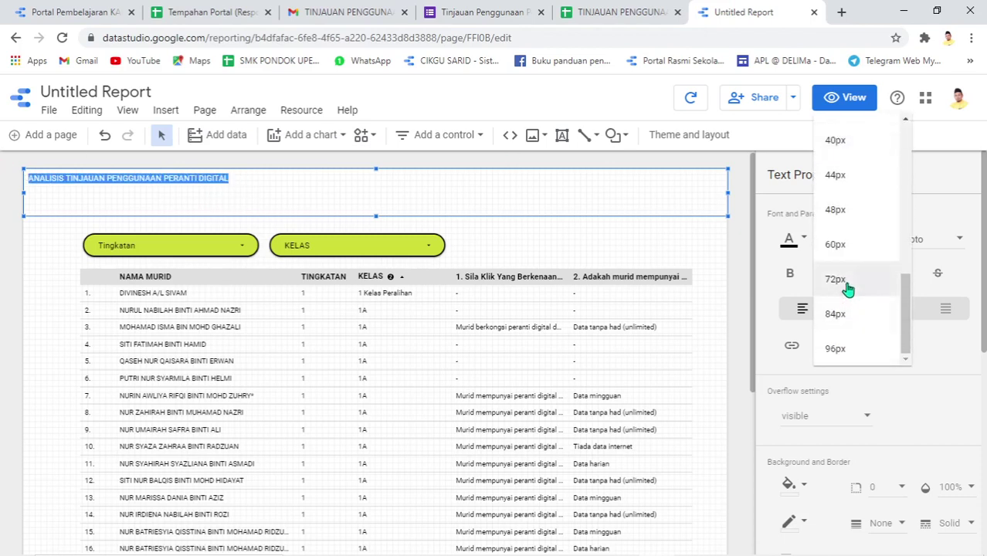
click(847, 286)
click(844, 239)
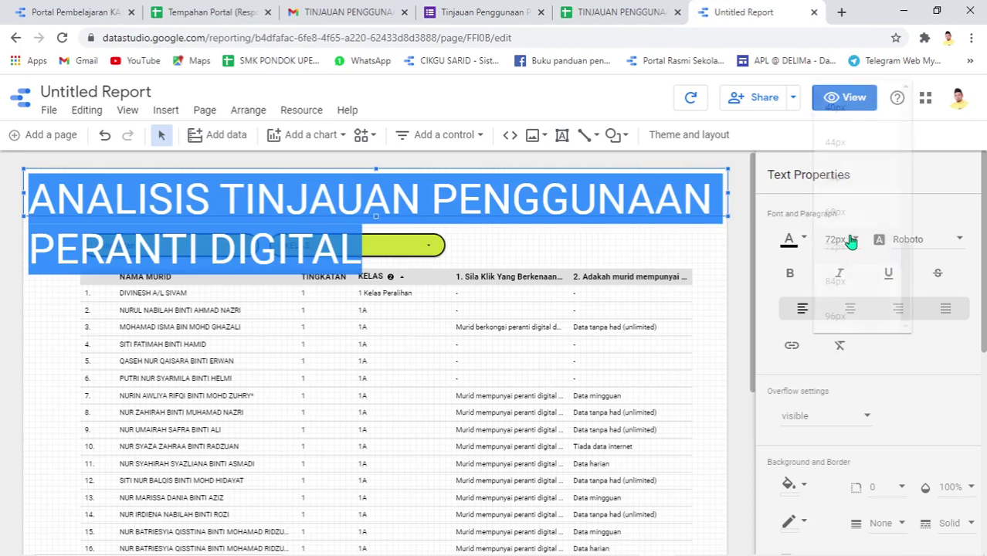
click(844, 291)
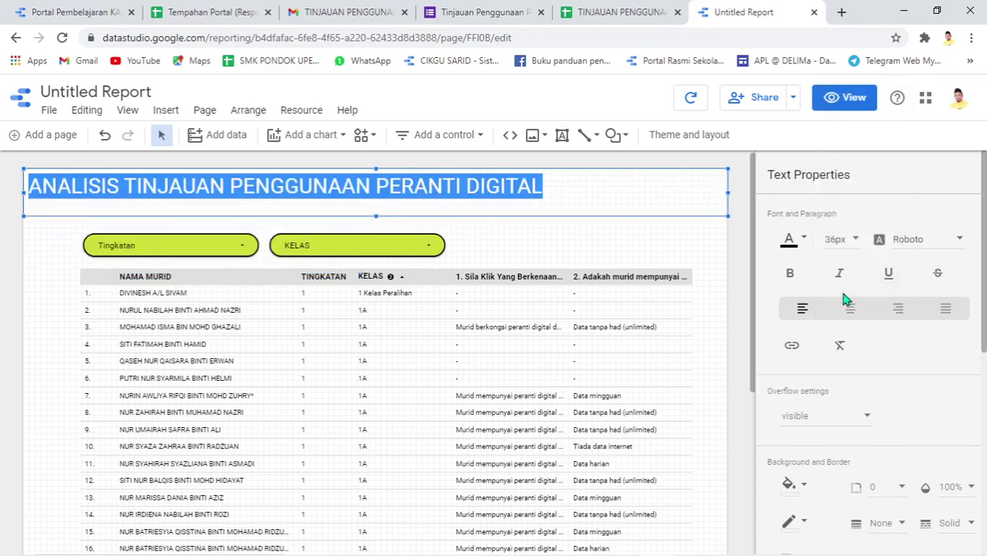
click(848, 312)
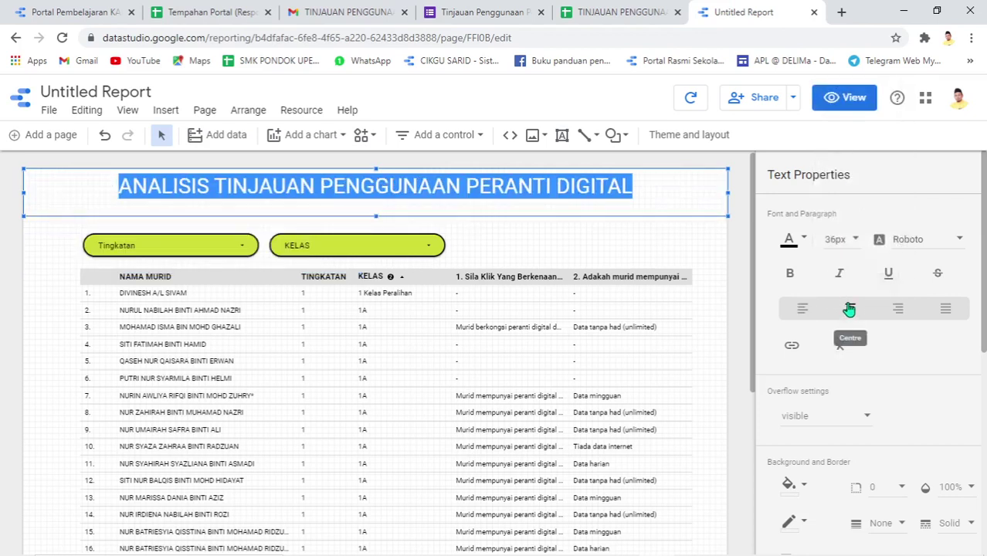
- Give the heading box a dark indigo background and change its text colour to a near-white grey
scroll(846, 371, down, 3)
click(803, 342)
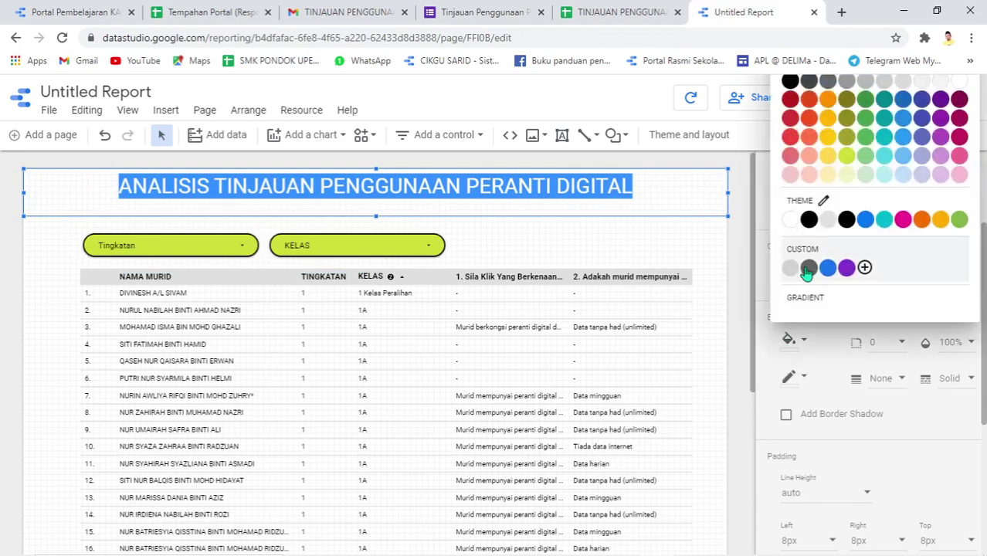
click(865, 158)
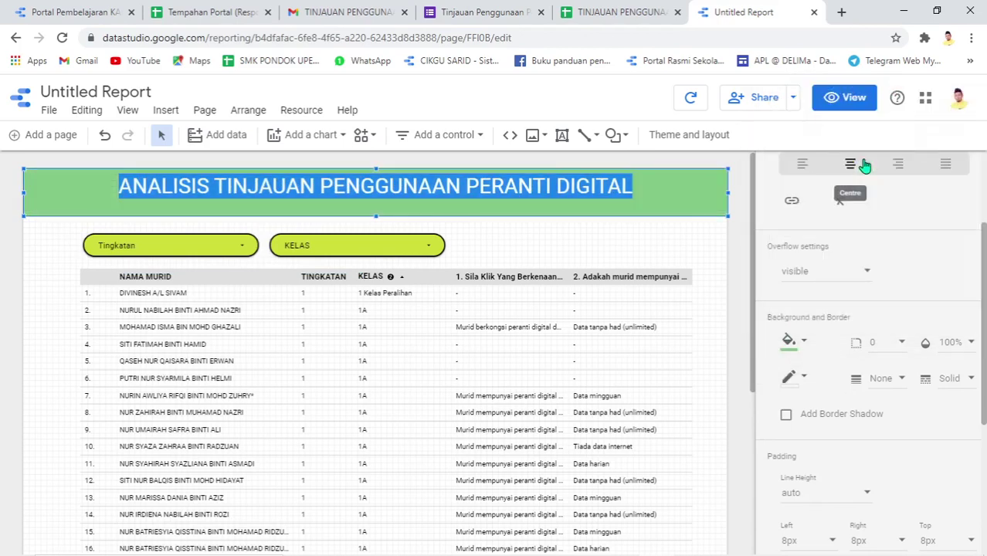
click(803, 343)
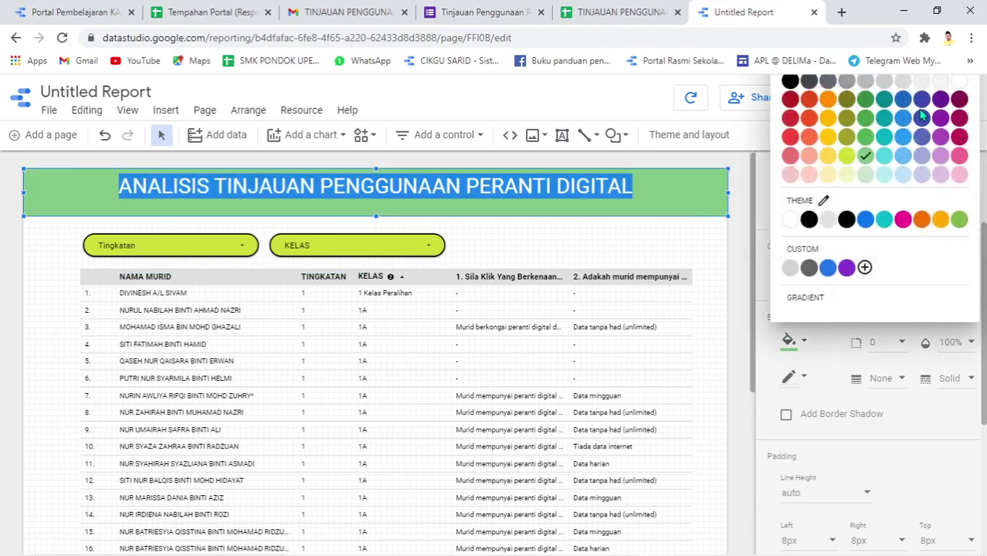
click(922, 108)
scroll(834, 324, up, 2)
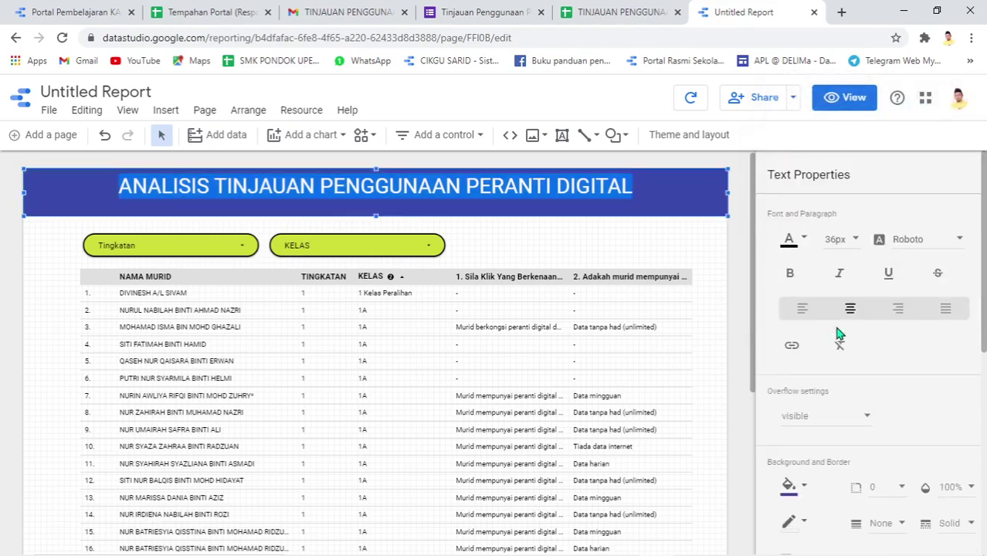
click(803, 241)
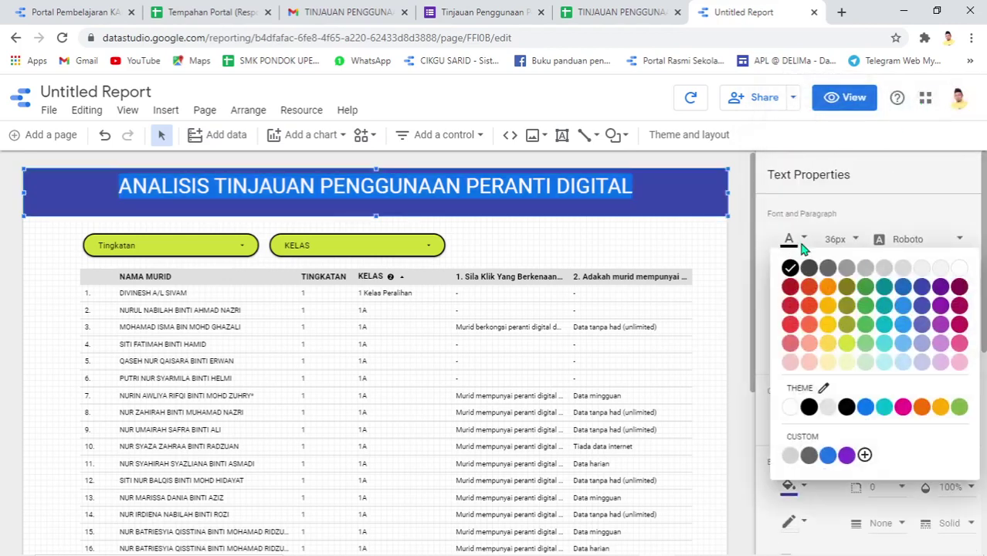
click(939, 269)
scroll(795, 255, down, 3)
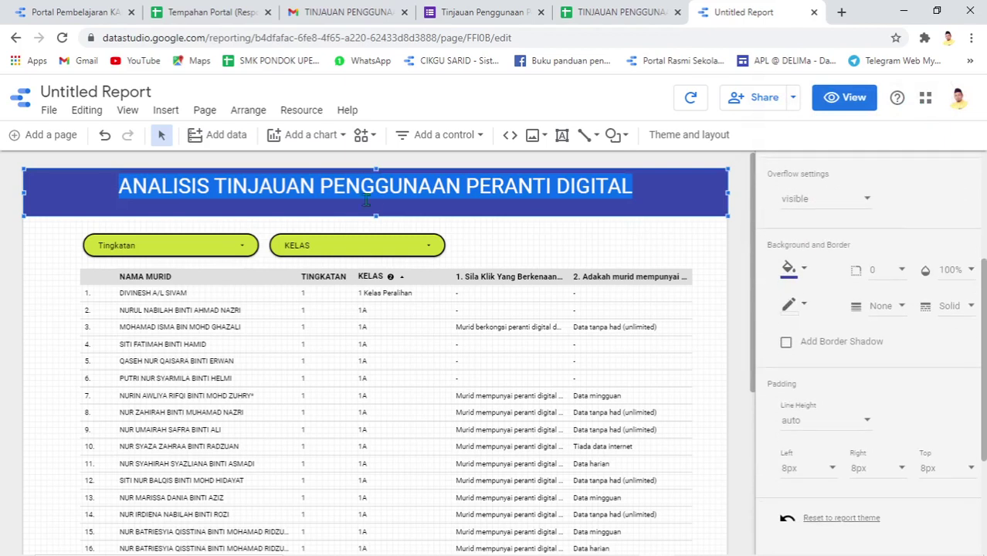
- Make the heading box slightly taller, set its top padding to 24px, and check the banner in view mode before returning to editing
drag(376, 217, 376, 221)
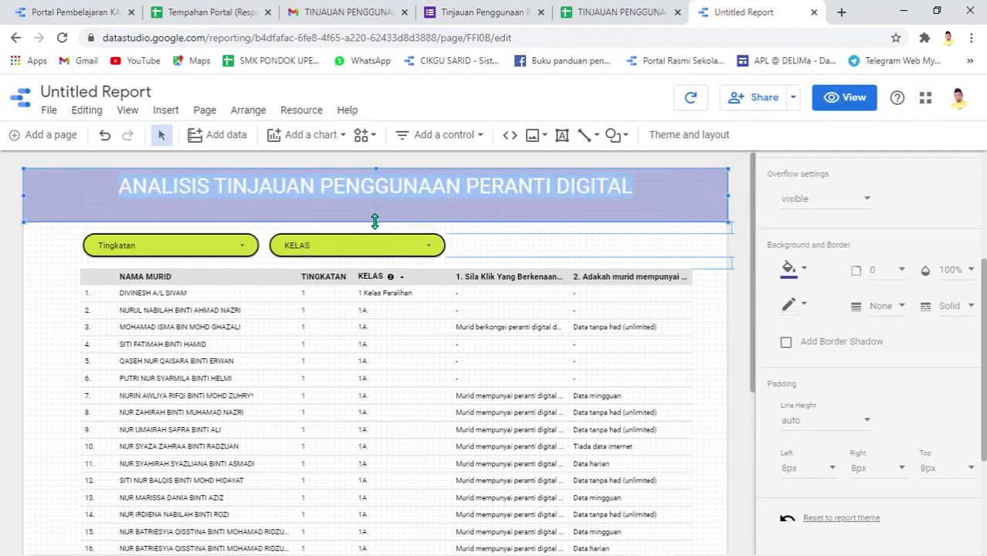
scroll(888, 347, down, 3)
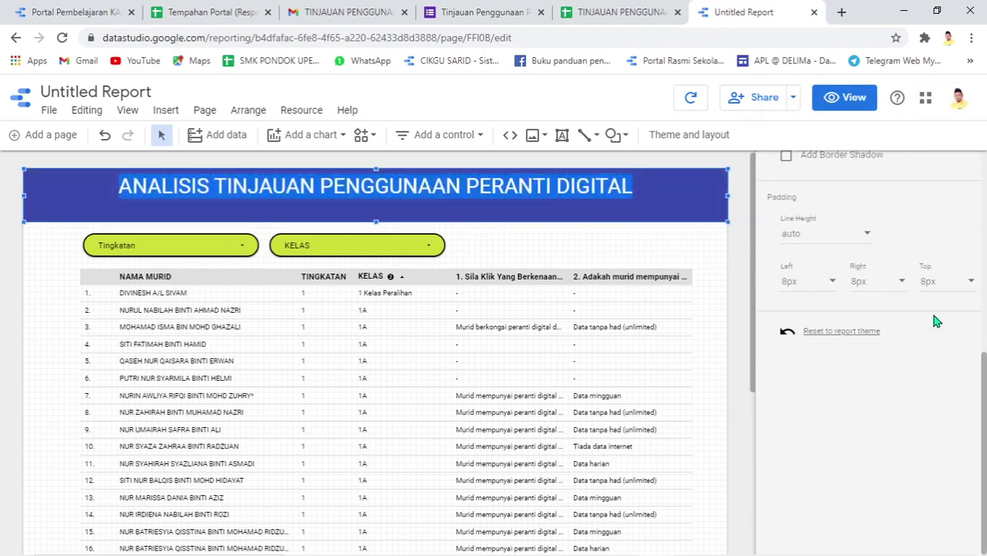
click(948, 287)
scroll(921, 324, down, 2)
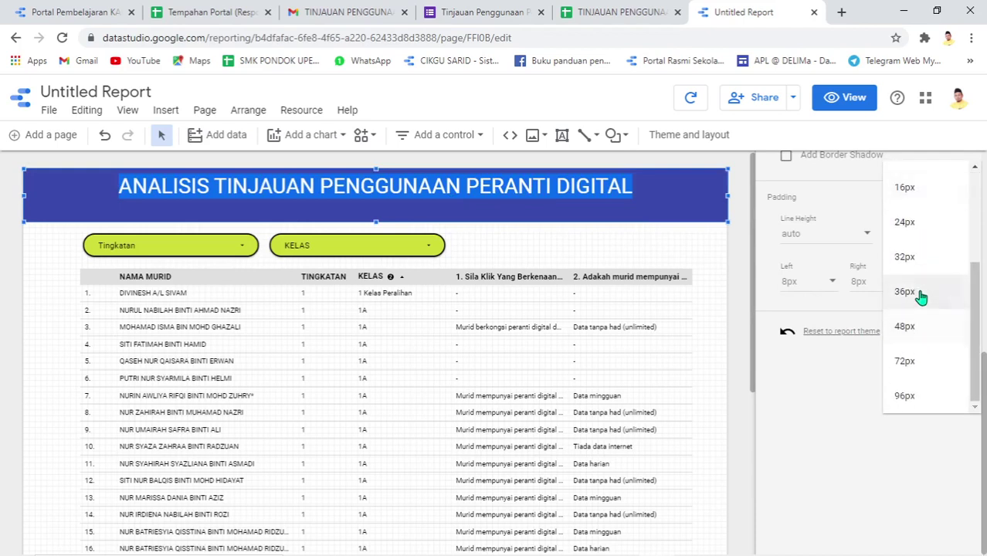
click(926, 268)
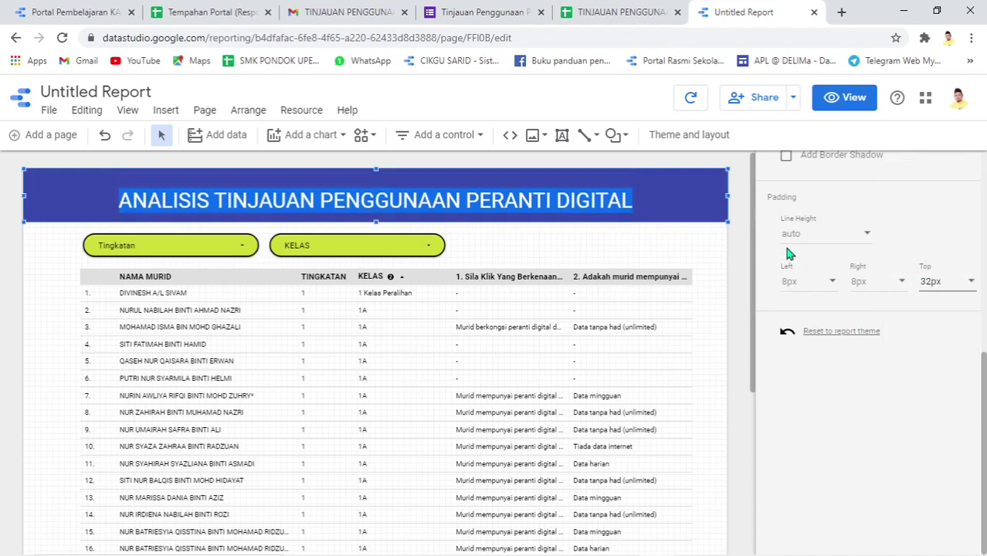
click(960, 284)
click(934, 258)
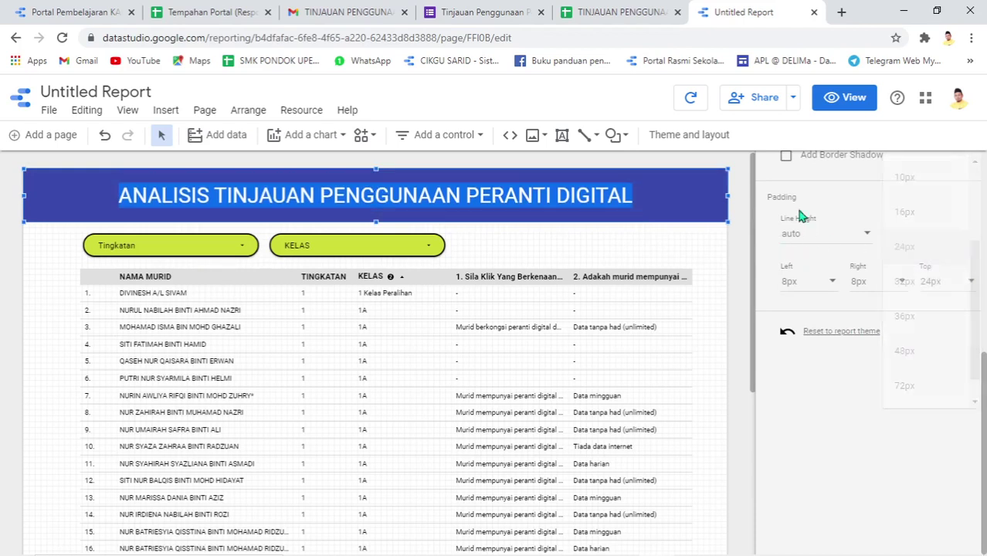
click(836, 101)
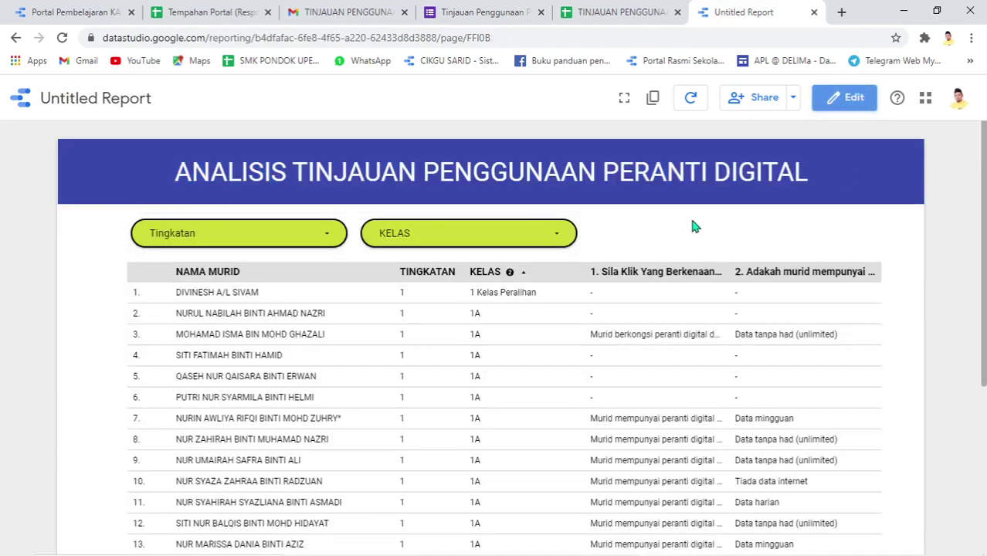
click(833, 108)
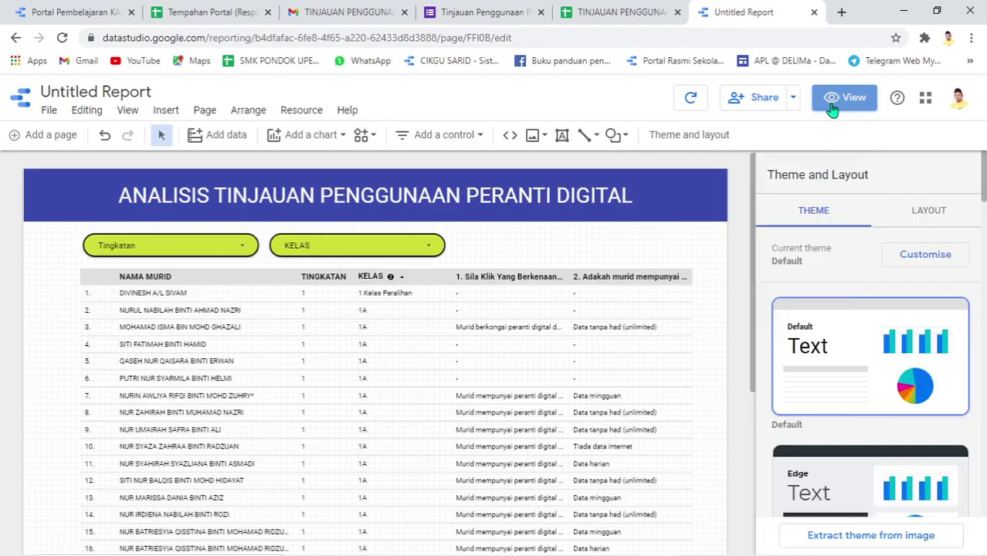
- Add a text box beside the KELAS drop-down reading "ANALISIS DATA" and centre its text
click(564, 148)
drag(474, 235, 672, 257)
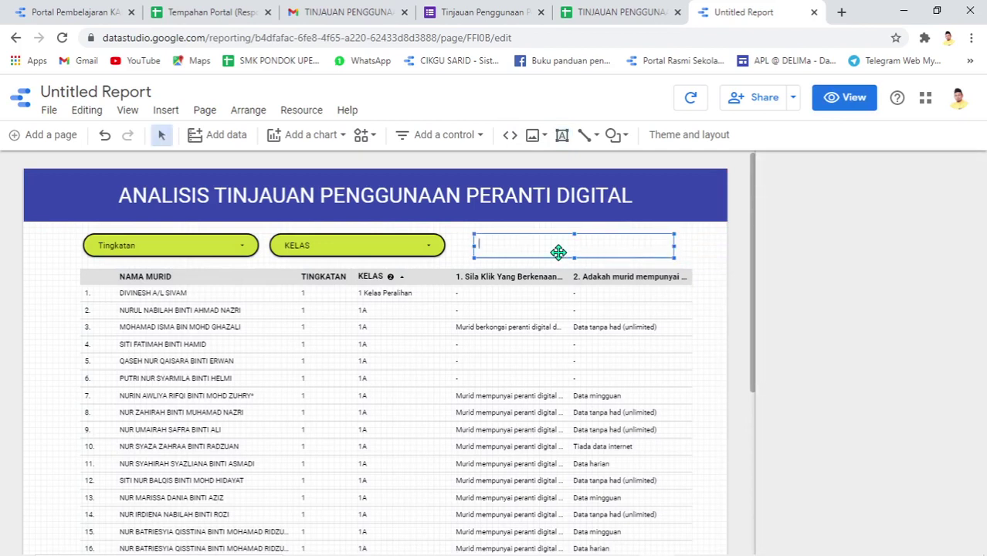
text(ANALISIS DATA)
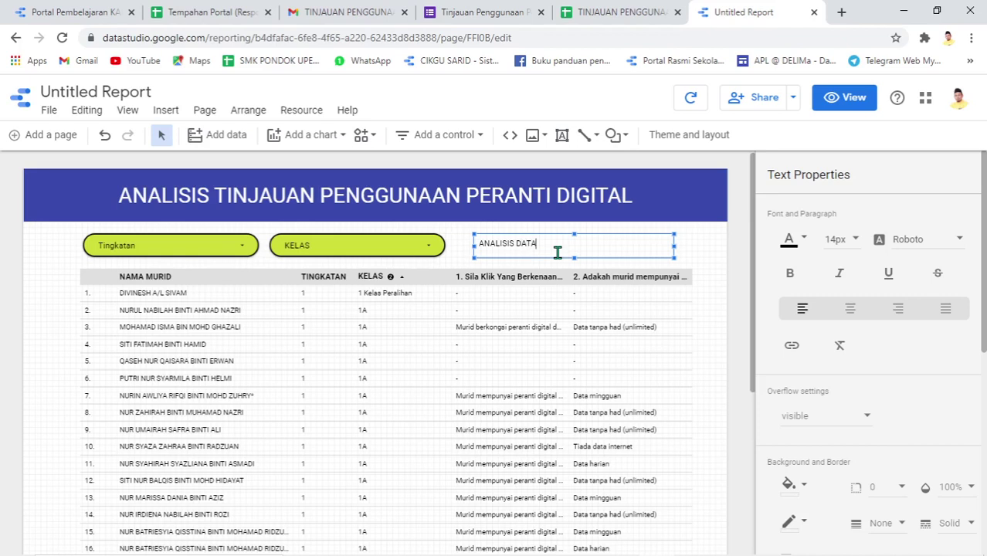
click(850, 309)
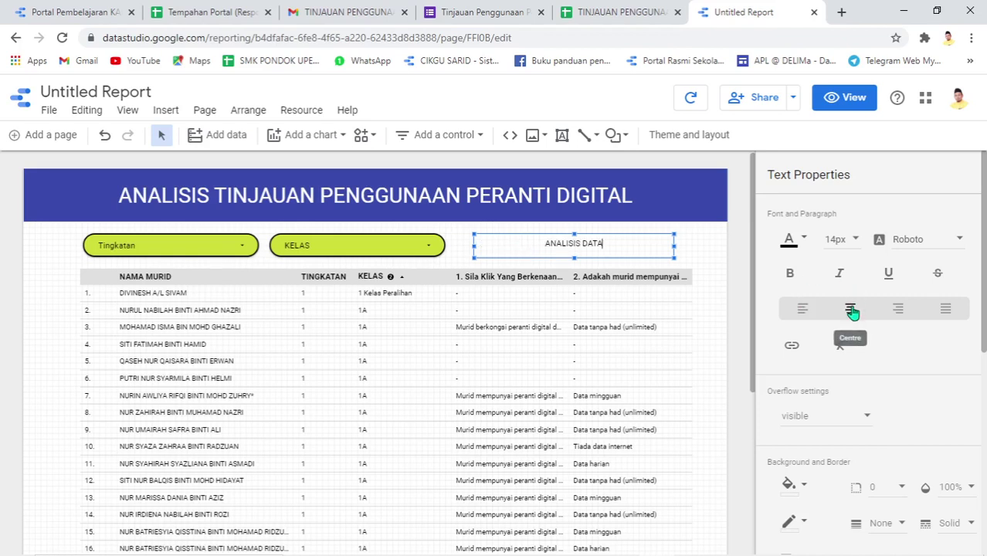
- Fill the ANALISIS DATA box with the drop-downs' lime green and set its corner radius to 40
scroll(850, 317, down, 2)
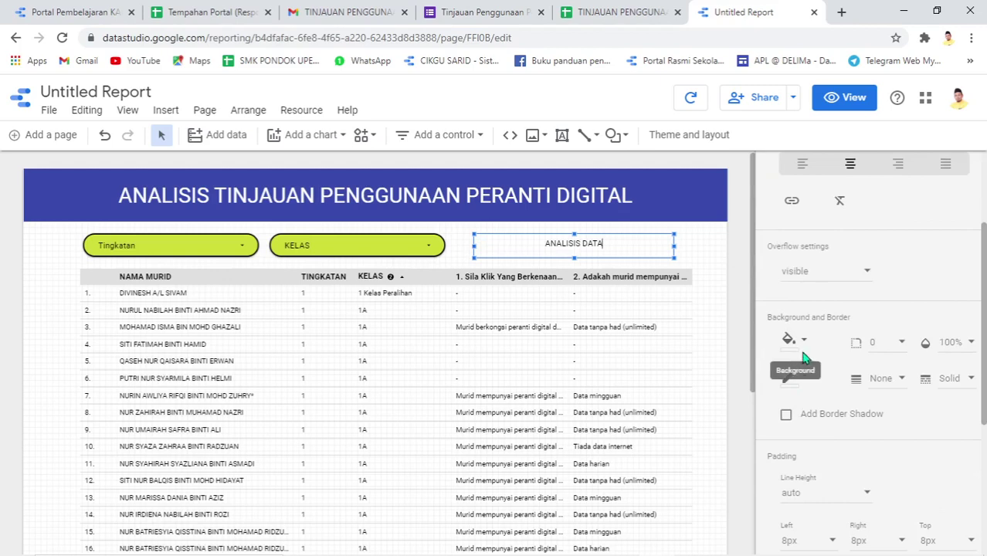
click(794, 341)
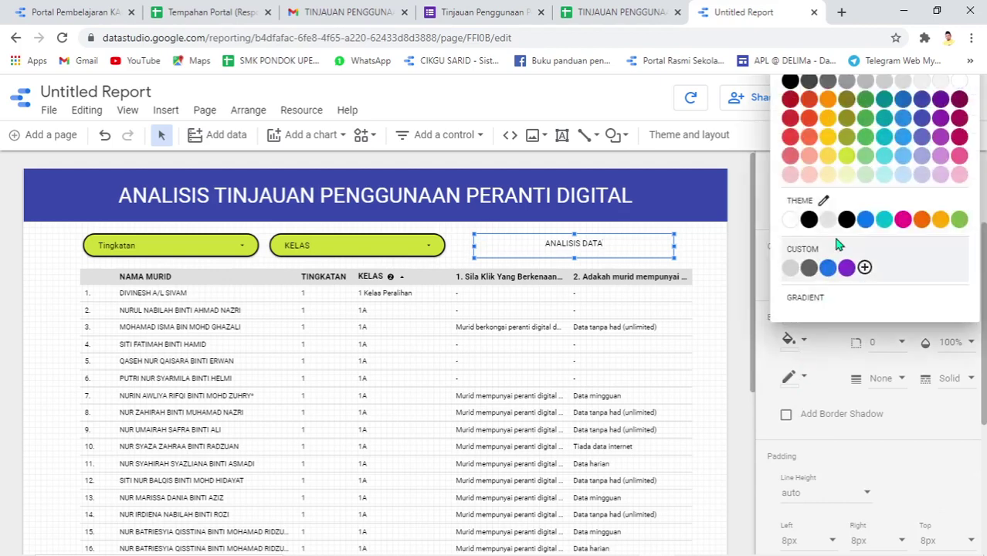
click(847, 138)
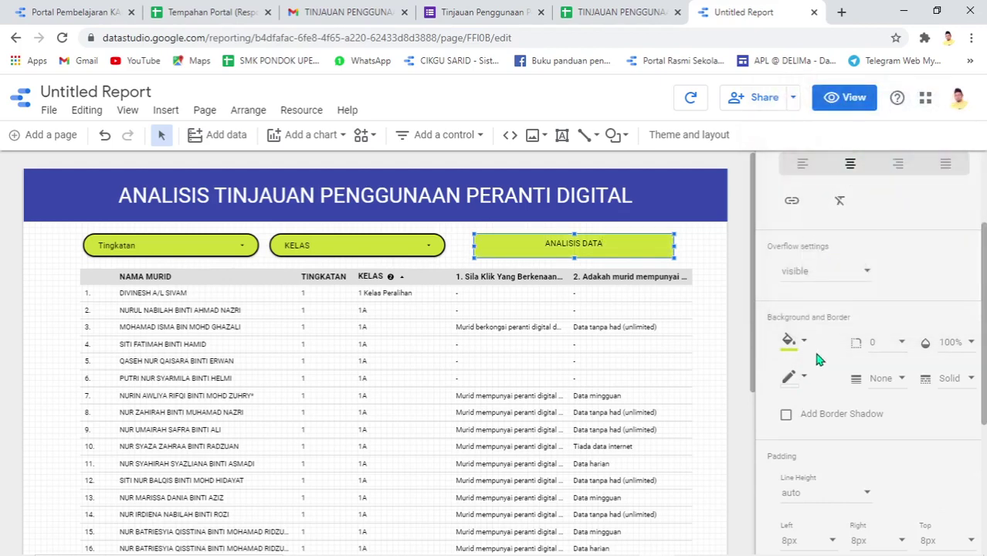
click(873, 347)
scroll(888, 397, down, 5)
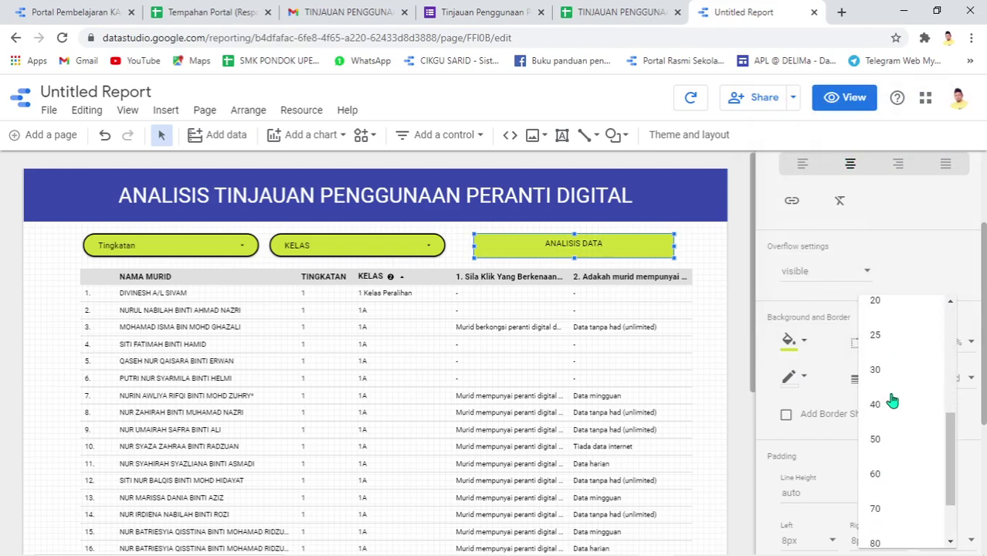
click(892, 402)
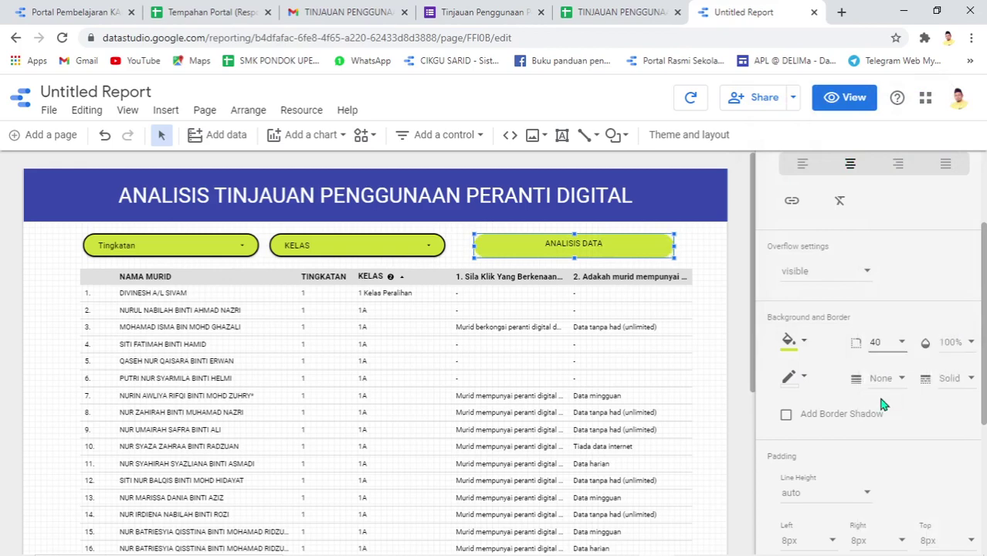
- Give the ANALISIS DATA box a black border with a thickness of 2
click(789, 386)
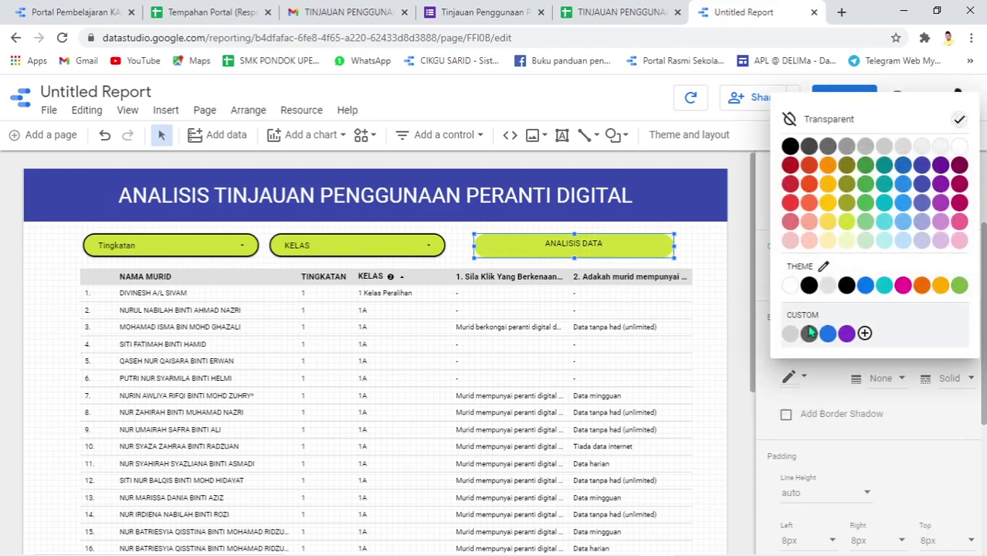
click(809, 286)
click(882, 382)
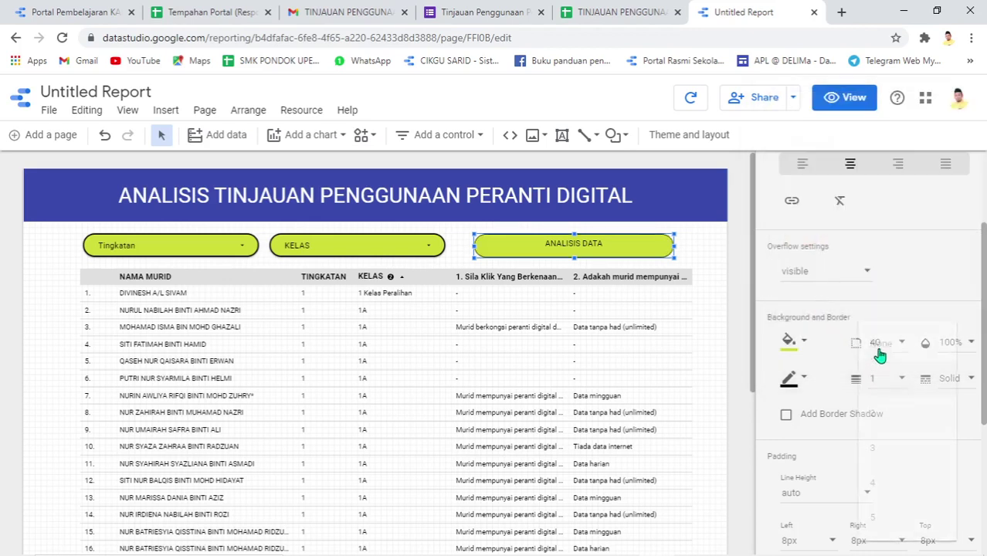
click(886, 417)
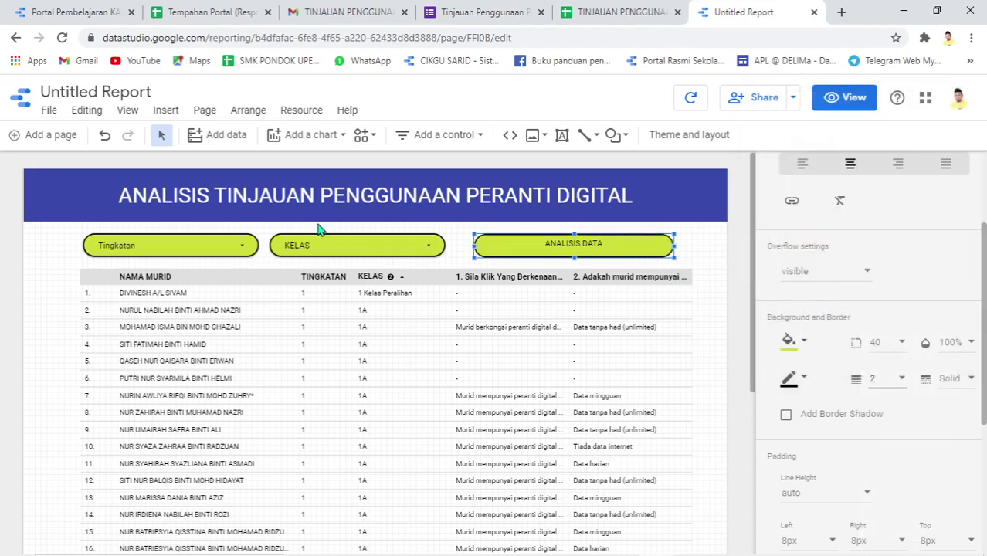
click(547, 248)
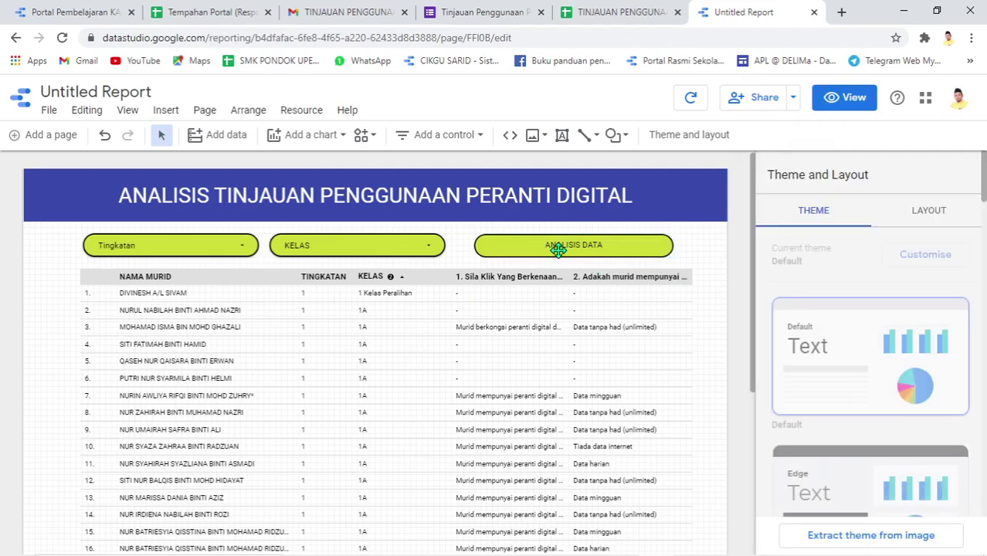
- Add a second page to the report
click(54, 145)
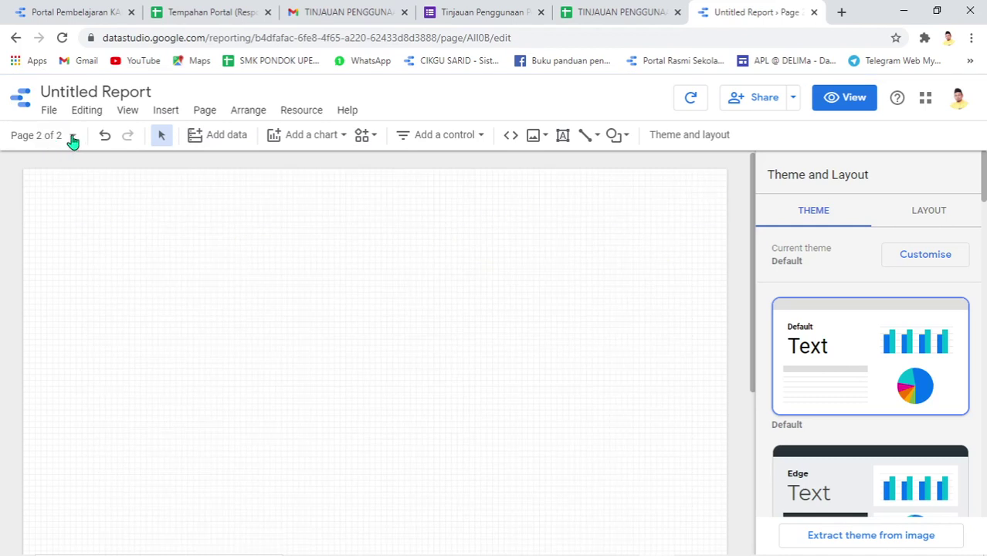
- Rename the report's second page as "Analisis"
click(72, 139)
click(262, 232)
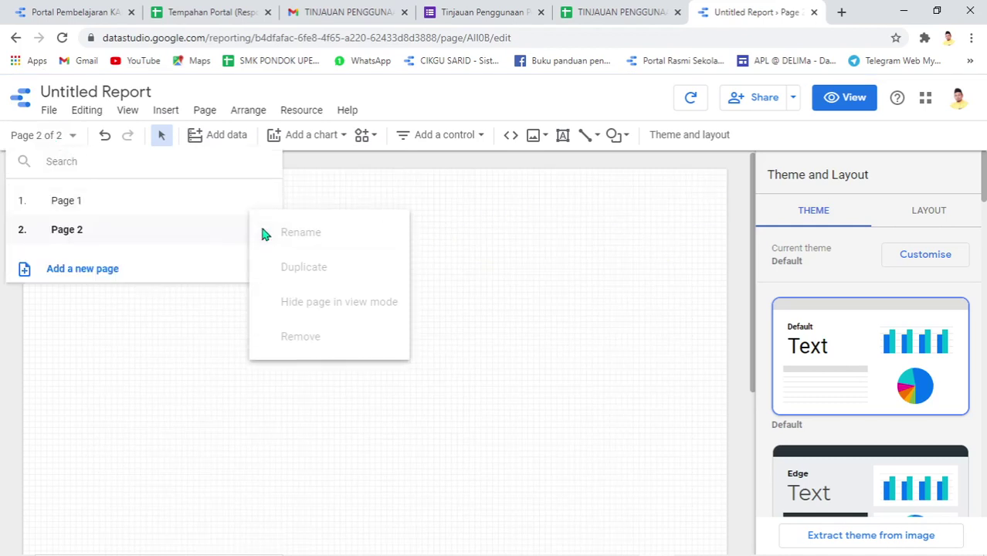
click(282, 229)
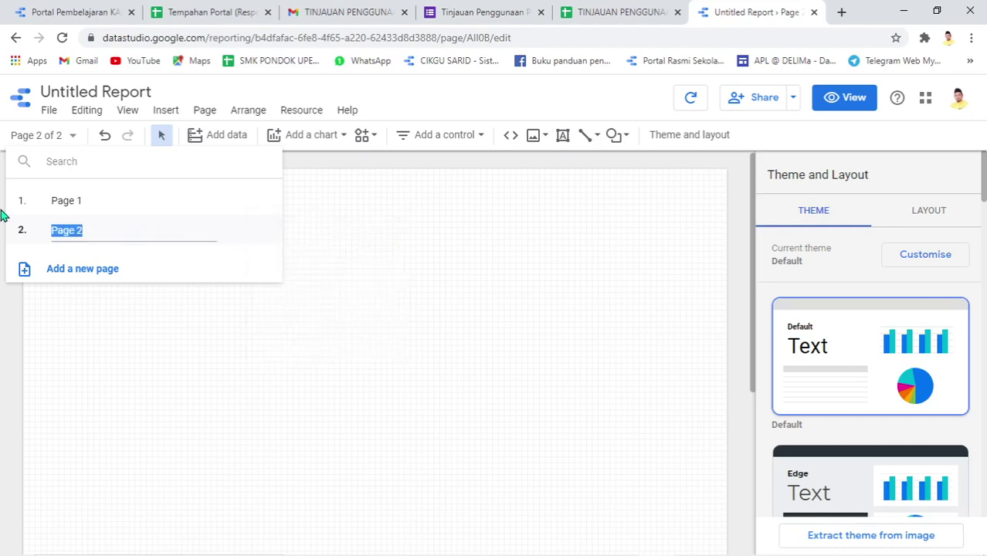
text(alisis)
- Rename the report's first page as "Utama"
click(266, 204)
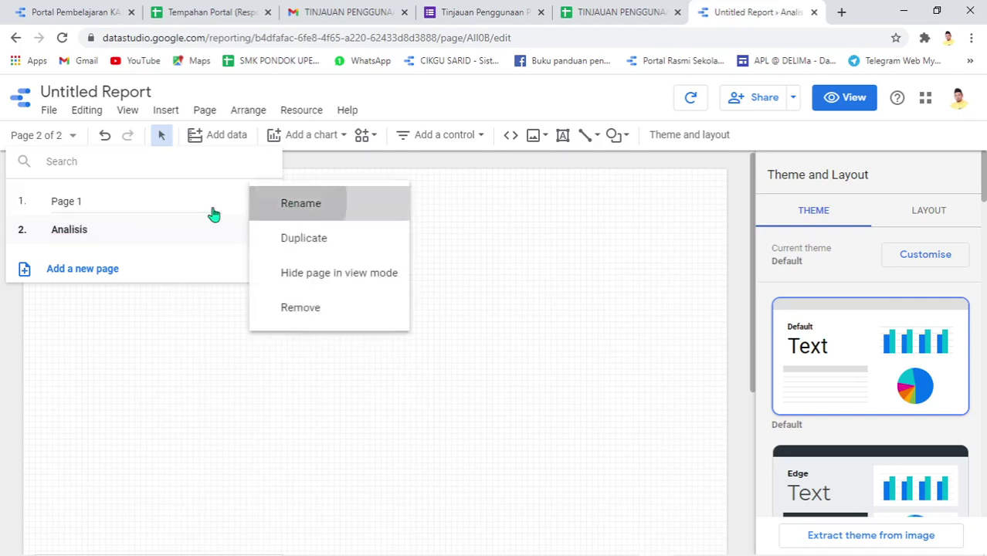
drag(132, 203, 2, 193)
text(Utama)
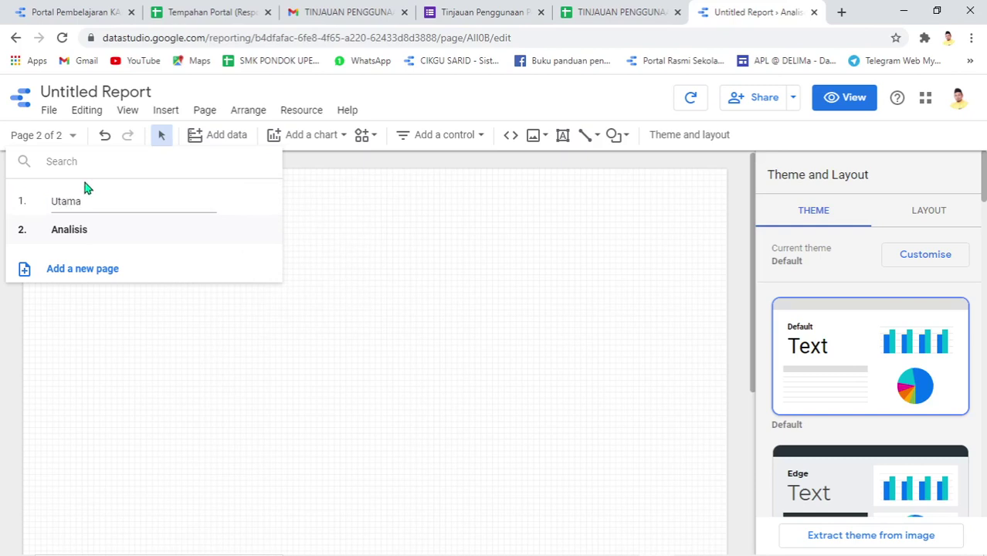
key(Return)
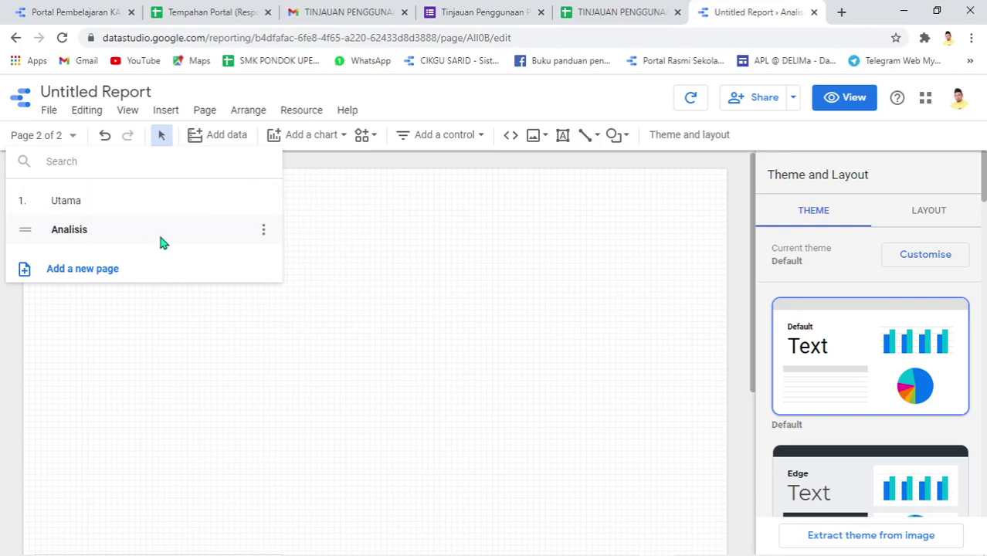
click(466, 296)
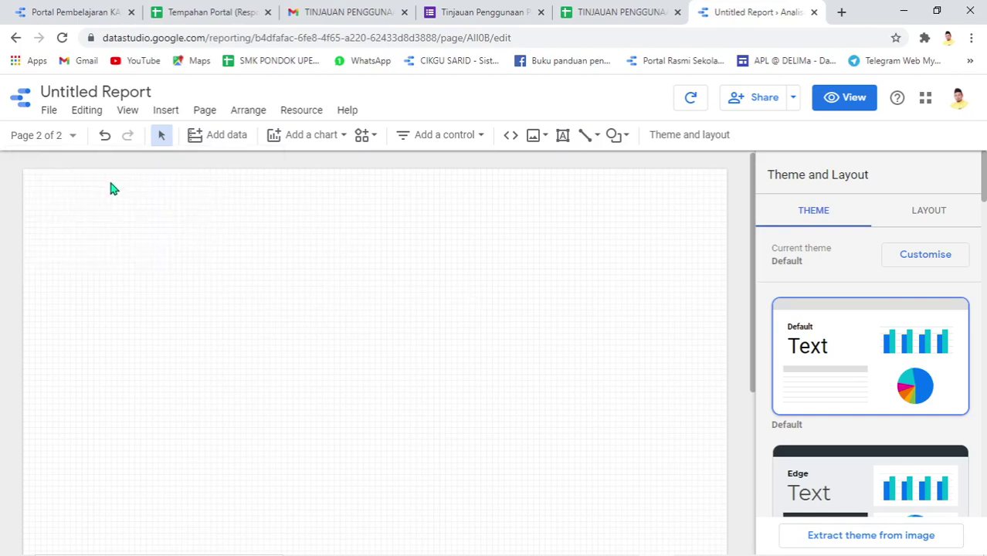
- Copy the heading, both drop-downs and the ANALISIS DATA box from the Utama page onto the Analisis page
click(66, 139)
click(81, 205)
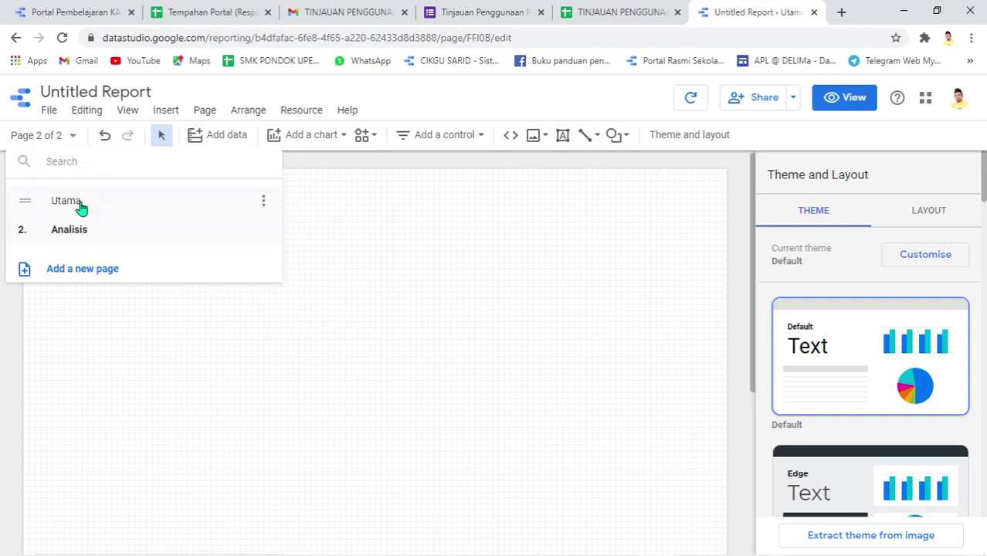
click(738, 248)
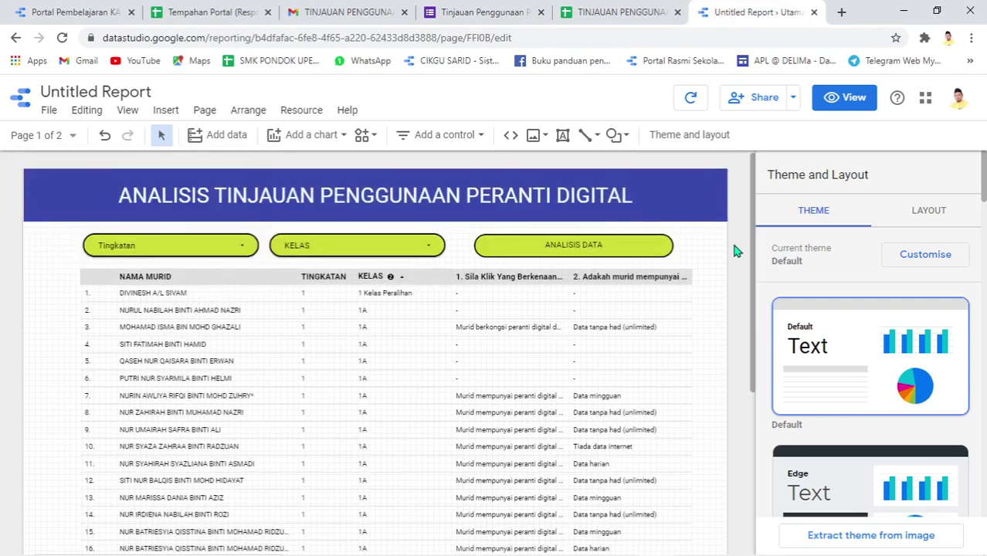
drag(299, 218, 147, 170)
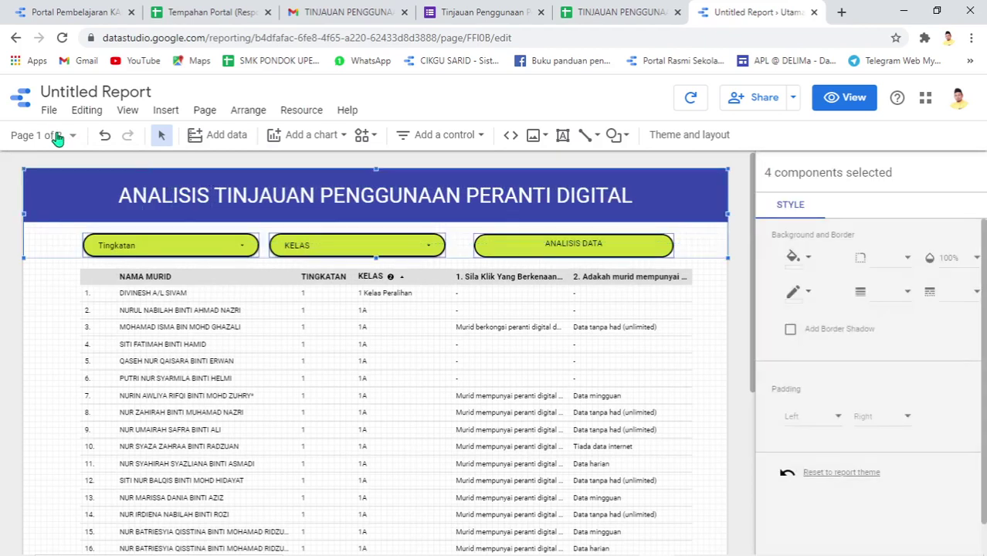
click(58, 138)
click(69, 231)
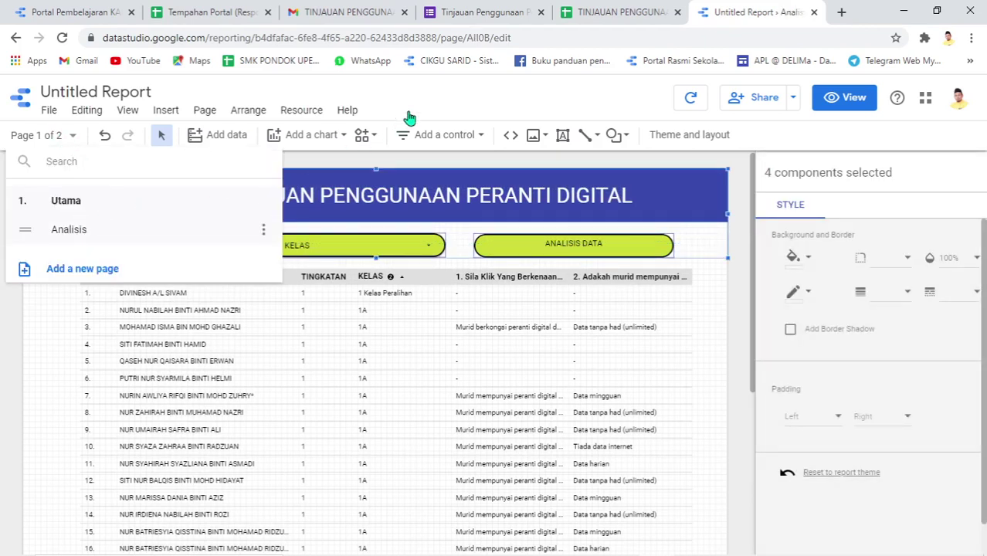
key(ctrl+v)
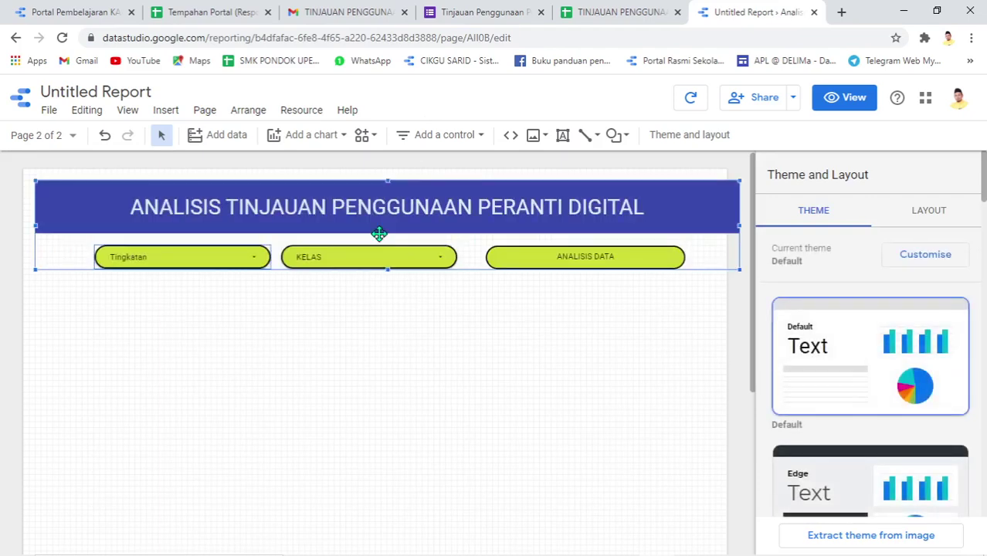
- Move the pasted heading and boxes together so the blue heading sits flush with the Analisis page's top and side edges
drag(379, 240, 379, 234)
key(Left)
key(Left)
key(Left)
key(Left)
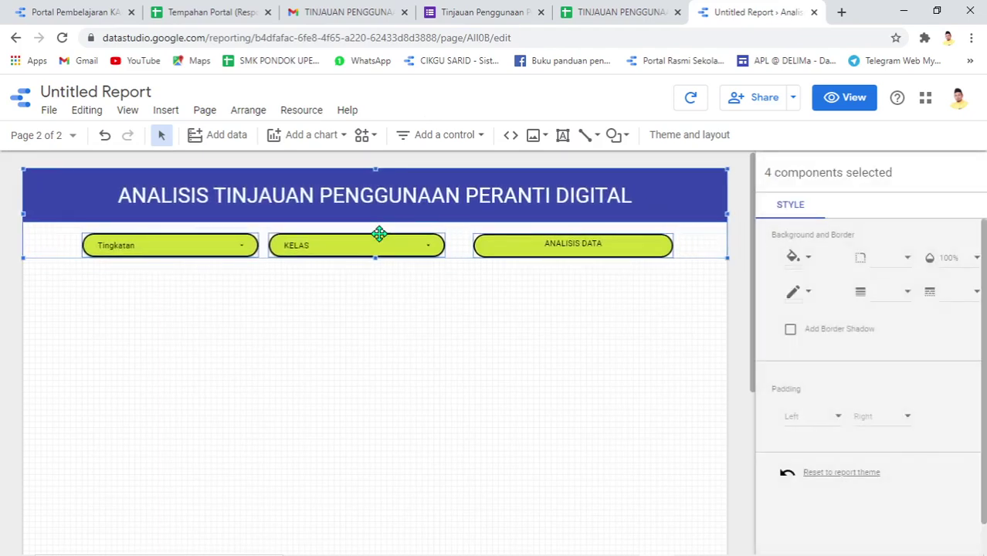
- Delete the copied Tingkatan and KELAS drop-downs from the Analisis page
click(386, 298)
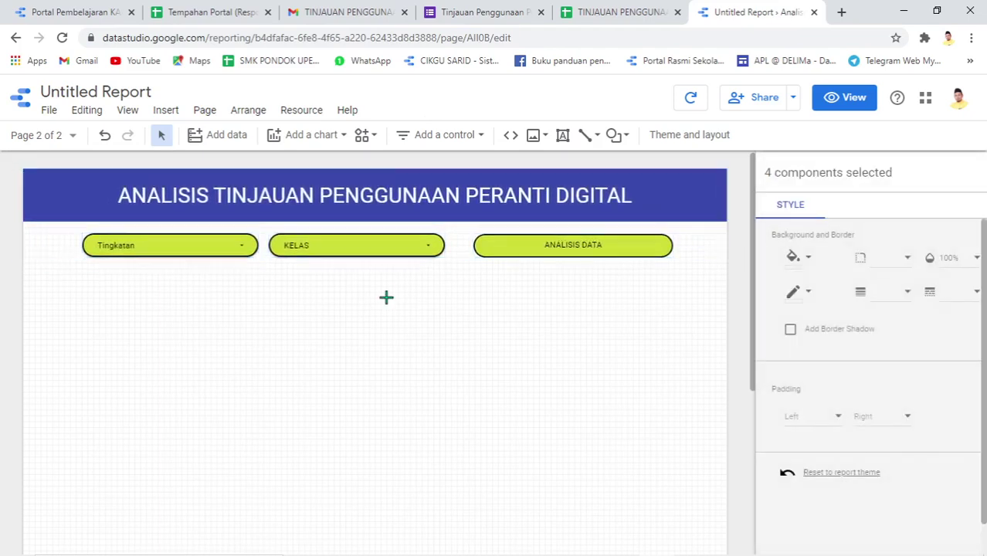
drag(423, 281, 199, 232)
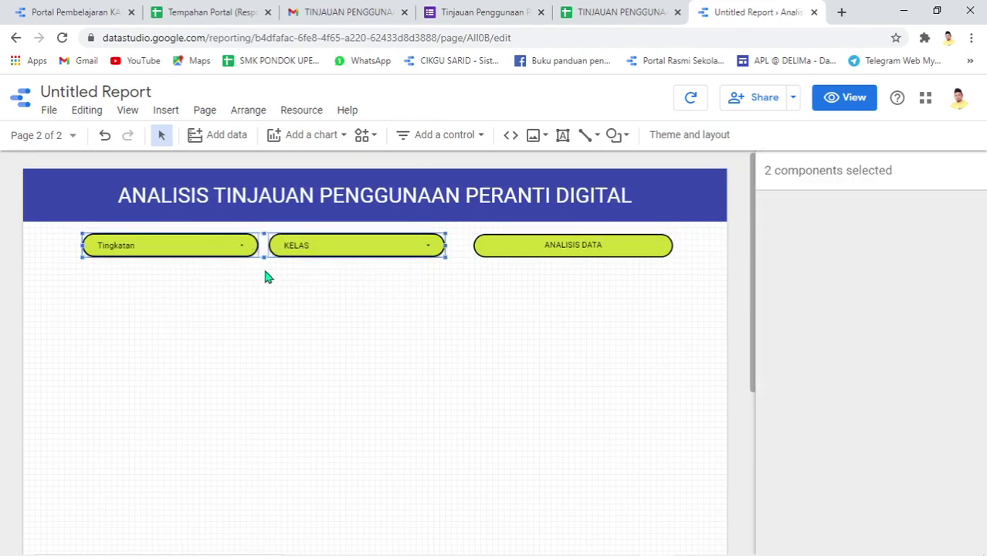
key(Delete)
- Replace the copied ANALISIS DATA box's text with "Halaman Utama" and narrow the box from its left side
click(587, 244)
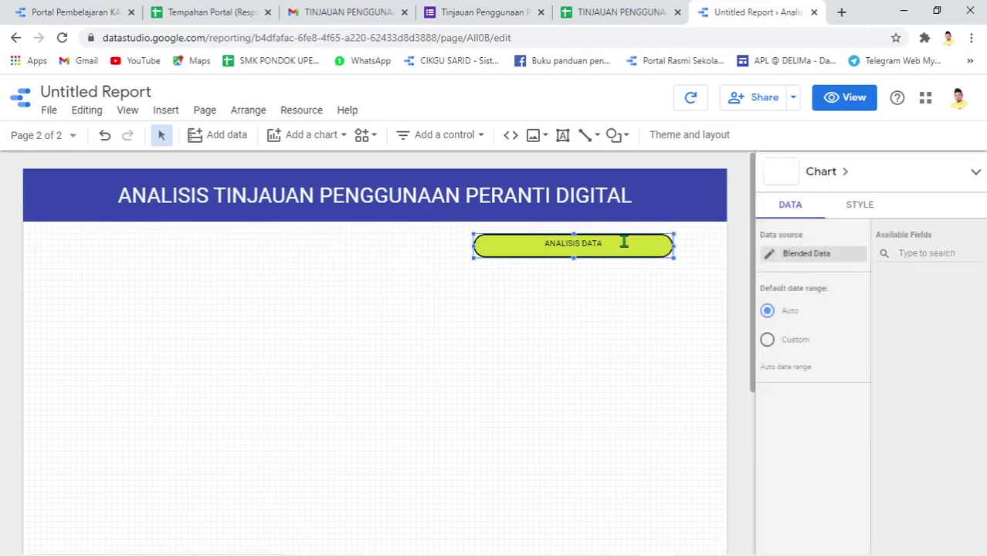
double_click(523, 240)
text(u)
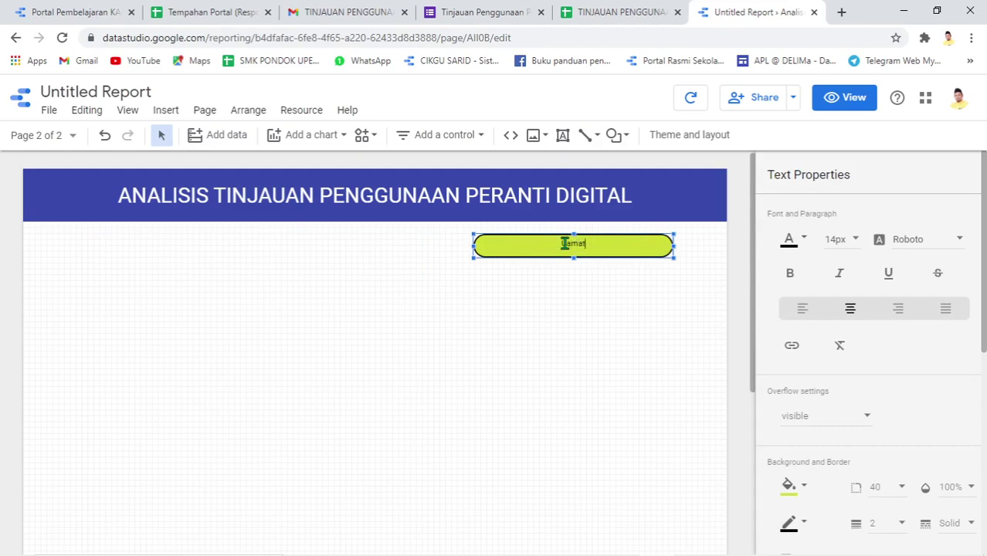
click(612, 302)
click(576, 247)
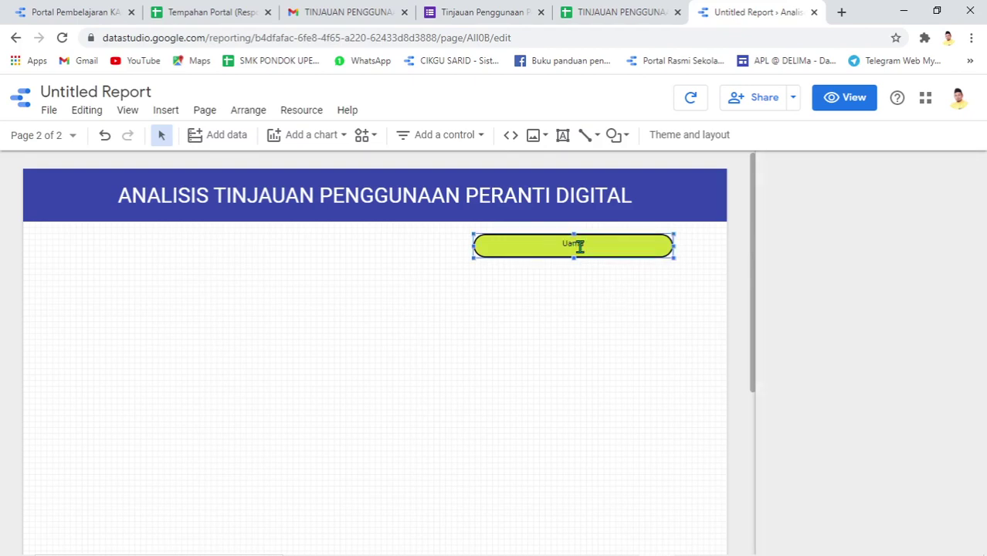
double_click(530, 243)
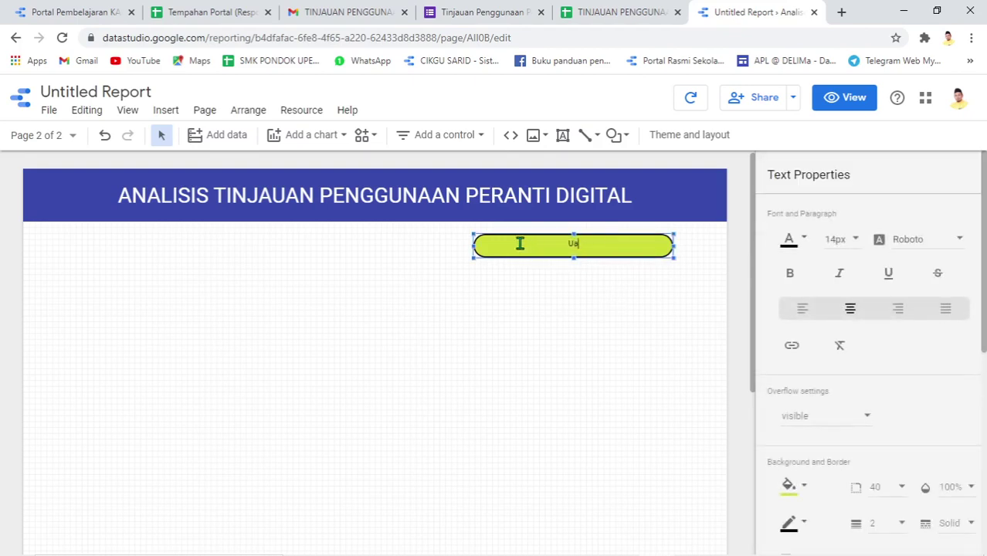
key(BackSpace)
text(Halaman Utama)
drag(473, 245, 557, 244)
click(507, 276)
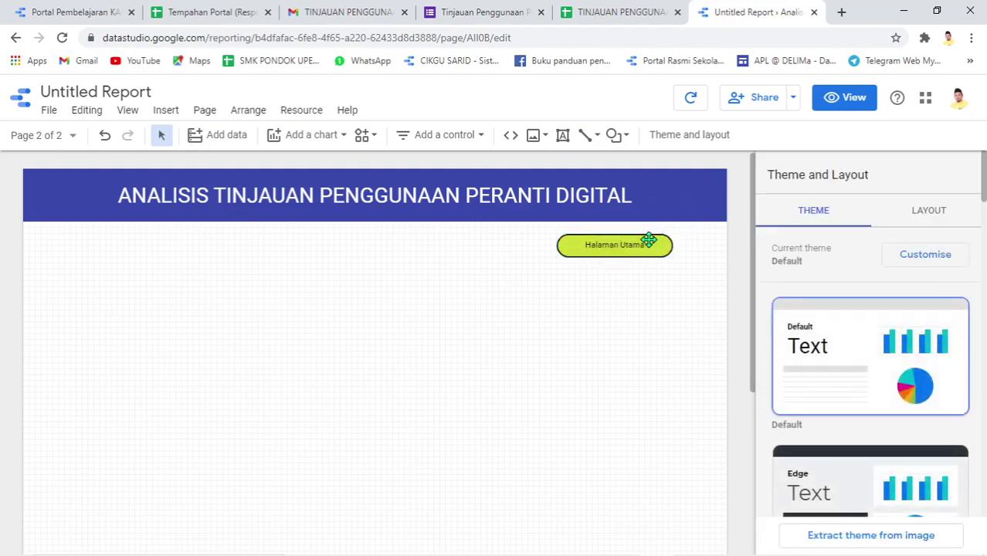
- Link the "Halaman Utama" text to the report's Utama page
double_click(599, 245)
key(ctrl+a)
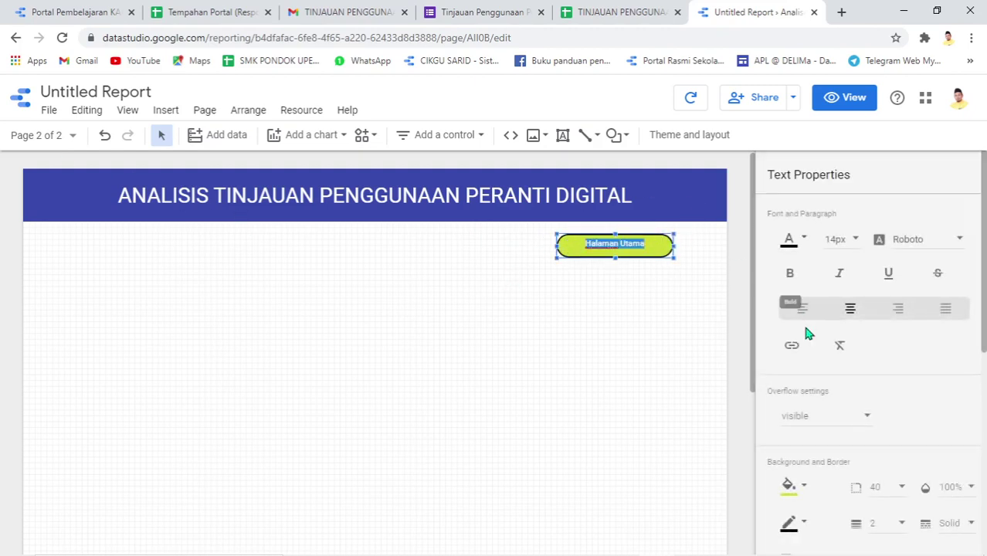
click(791, 345)
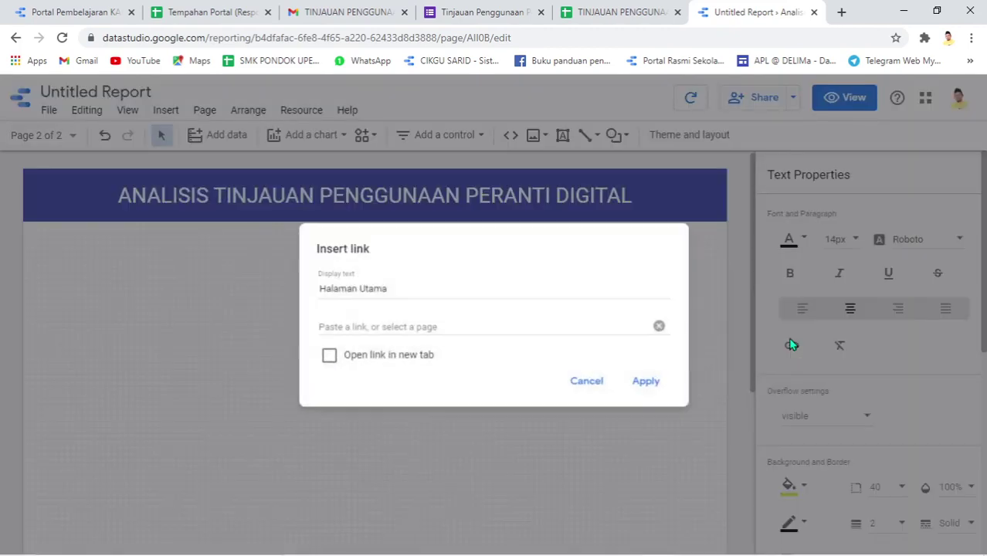
click(400, 336)
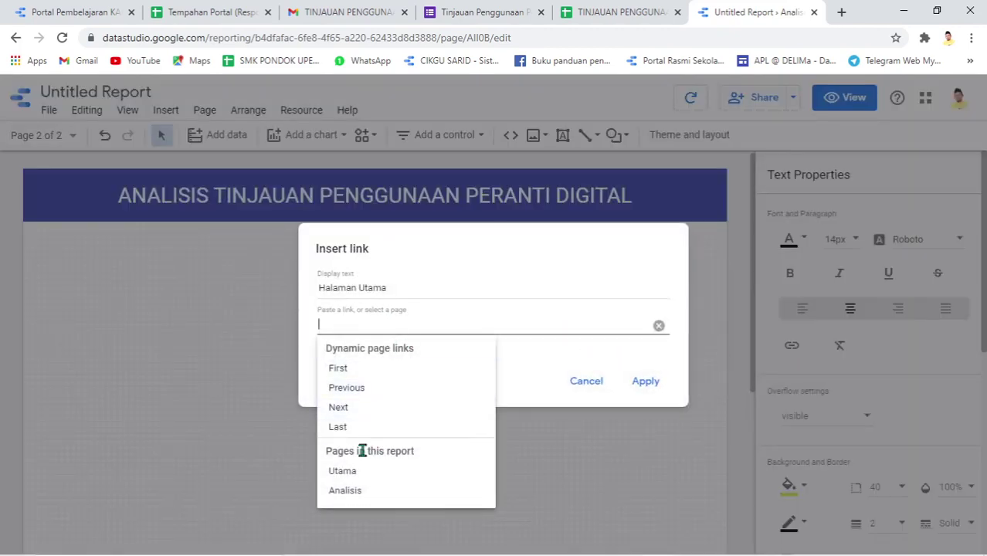
click(347, 471)
click(649, 381)
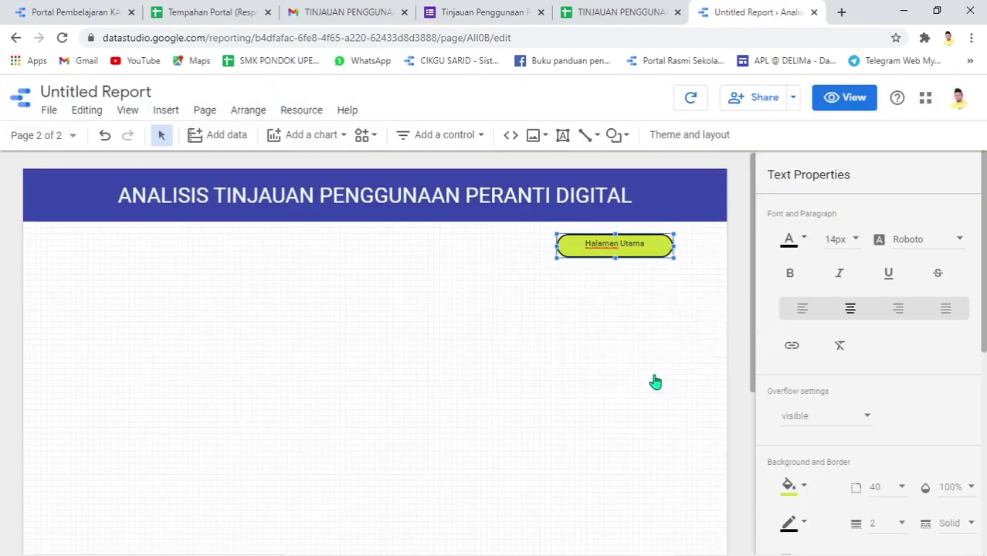
- Make the "Halaman Utama" link text bold and set its font size to 16px
drag(650, 245, 579, 245)
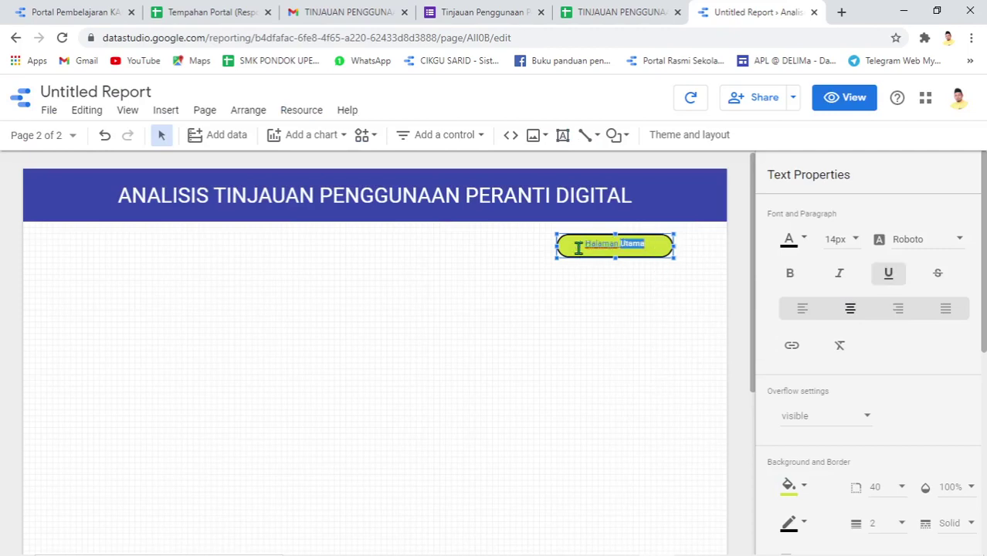
click(789, 273)
click(842, 239)
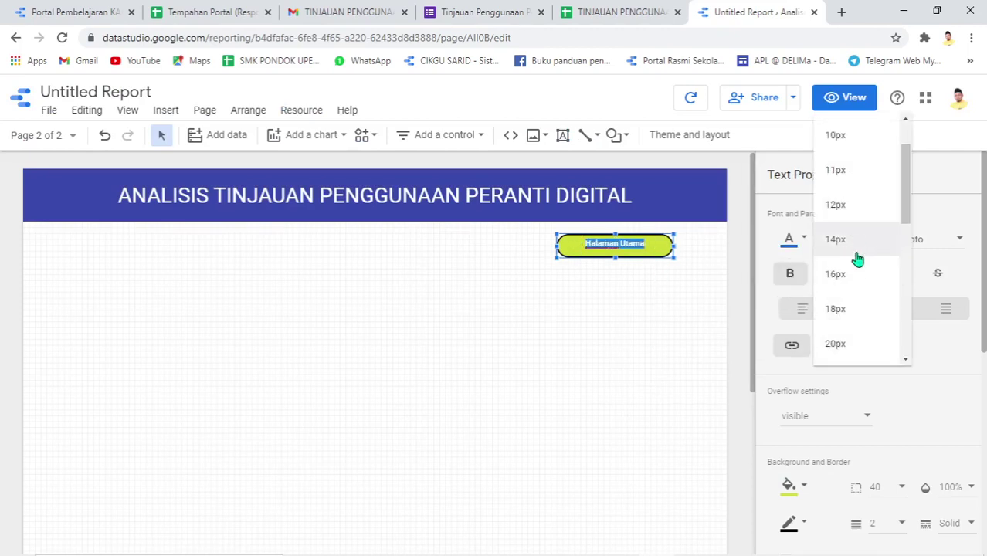
click(857, 287)
click(618, 301)
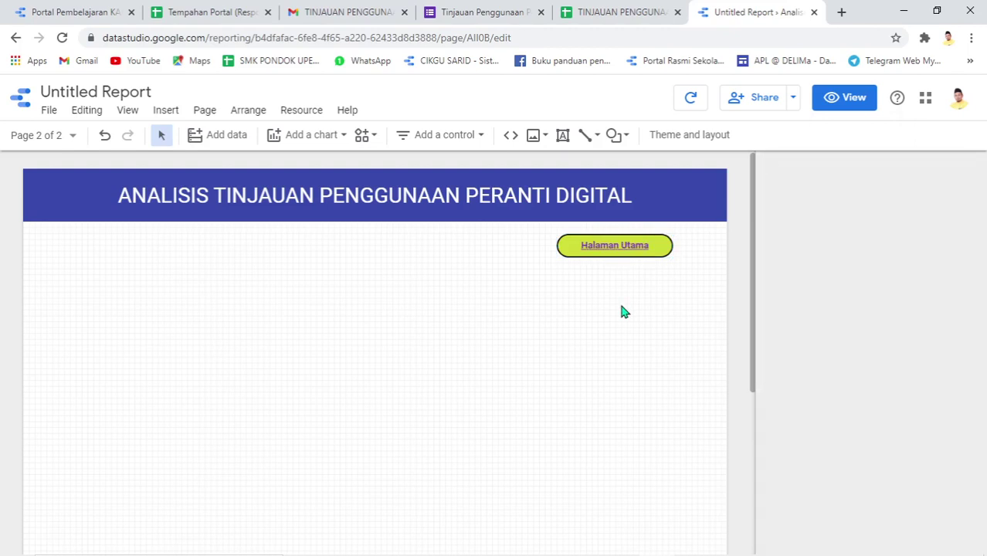
- Test the Halaman Utama link in view mode, and return to editing the report
click(848, 97)
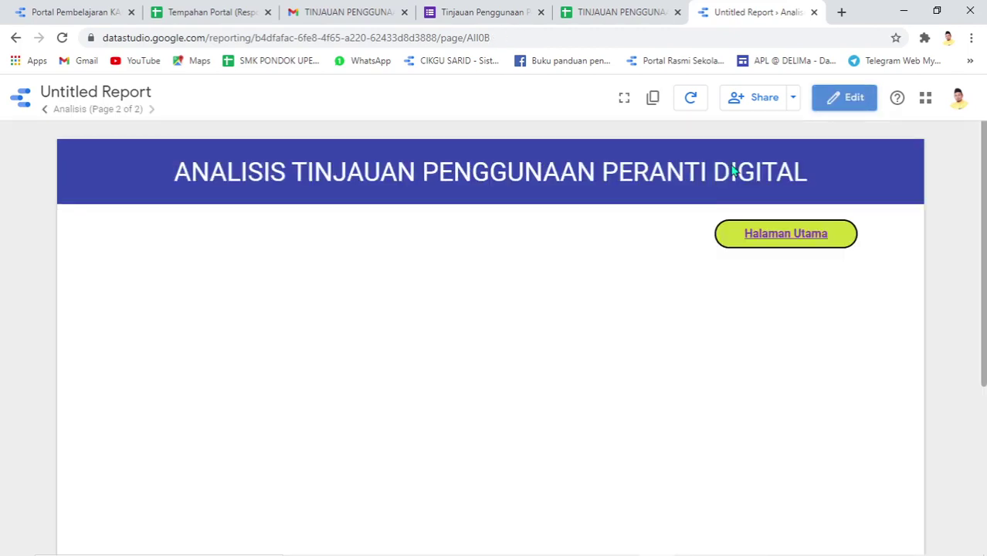
click(781, 238)
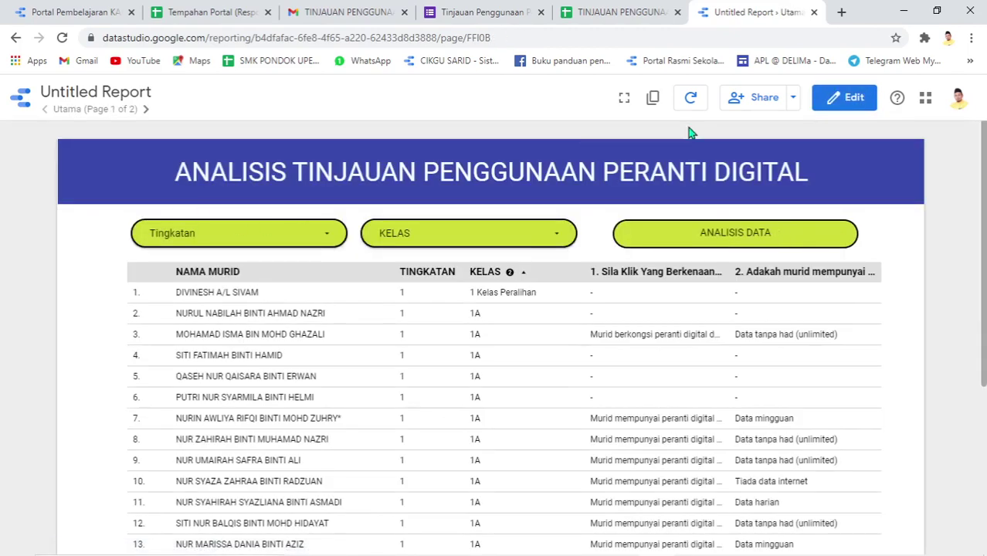
click(820, 100)
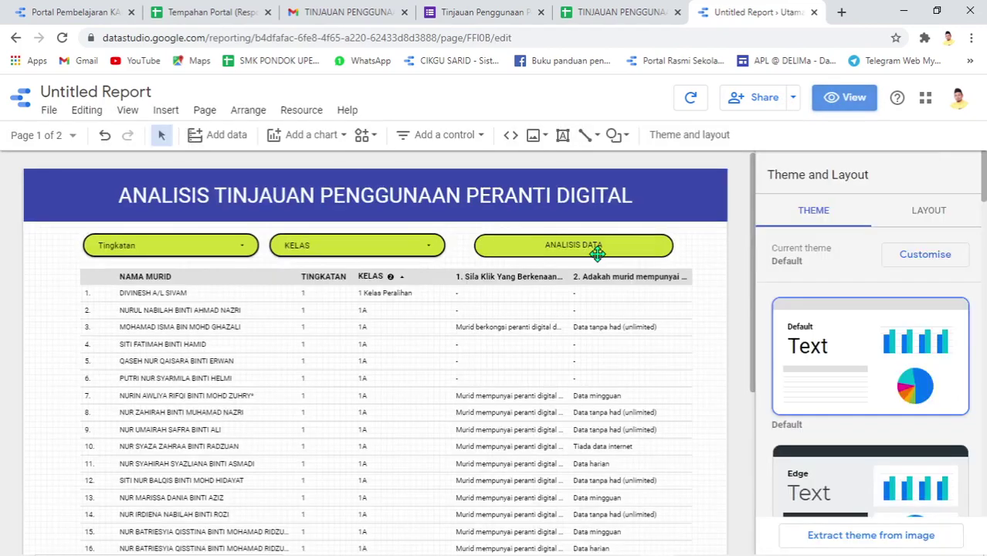
- Narrow the ANALISIS DATA box on the Utama page from its left side and set its text size to 18px
click(597, 251)
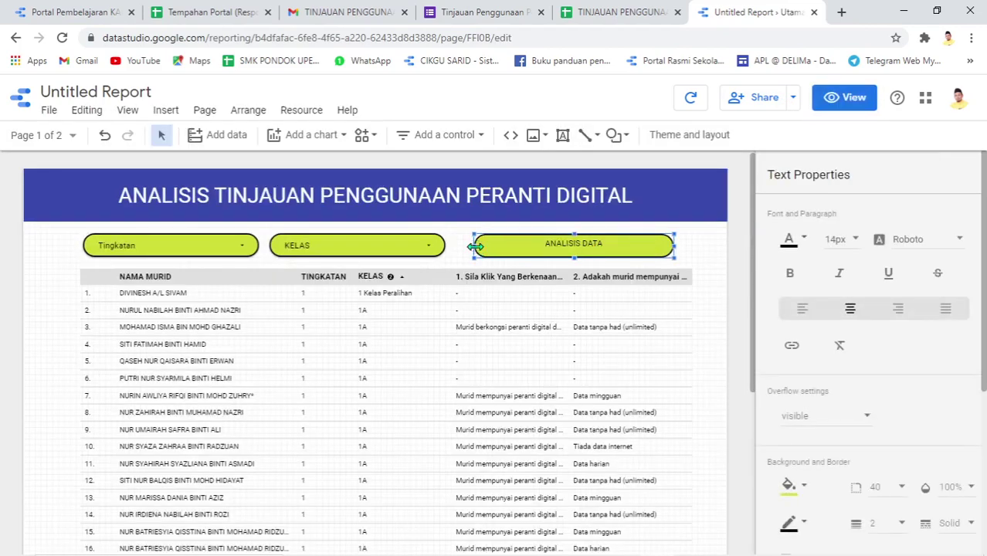
drag(476, 247, 537, 245)
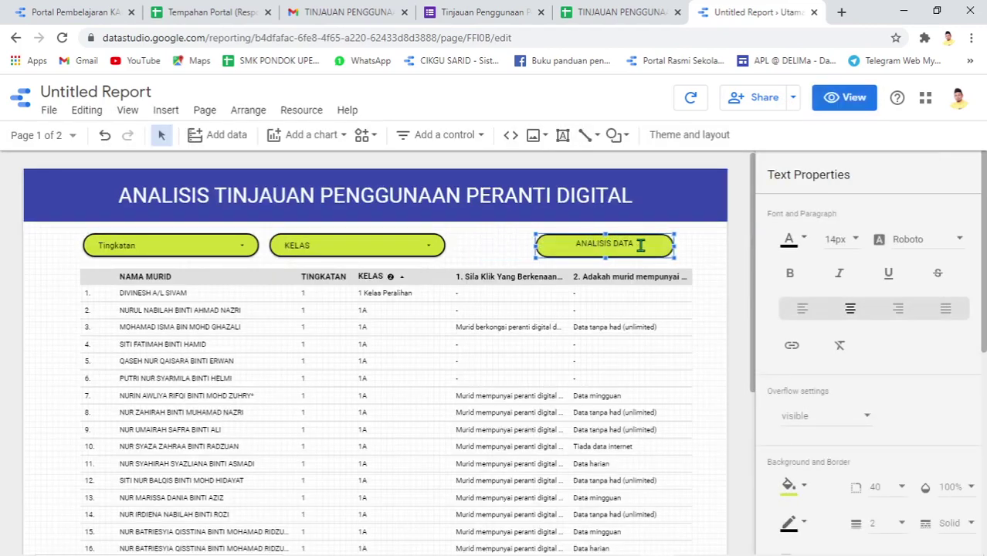
drag(640, 246, 558, 241)
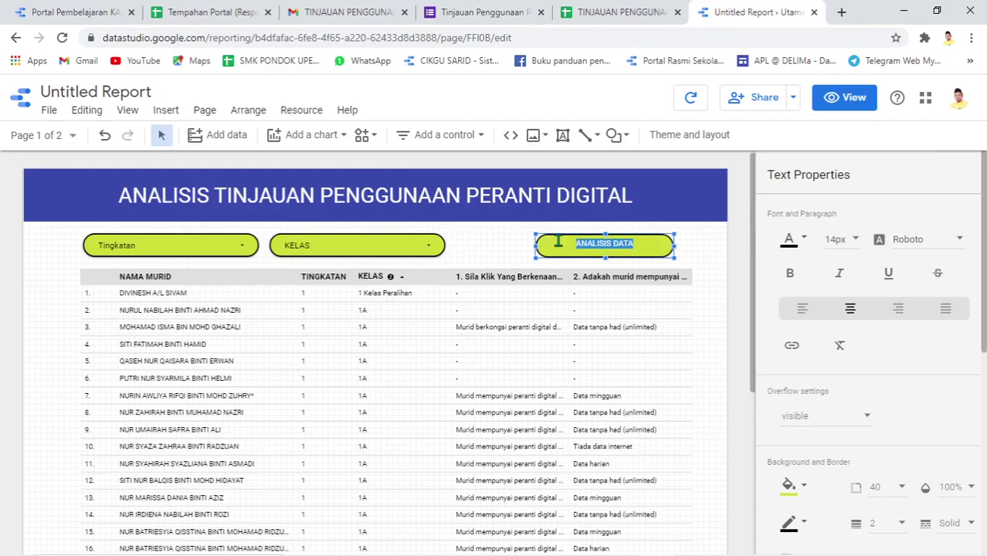
click(853, 244)
click(851, 304)
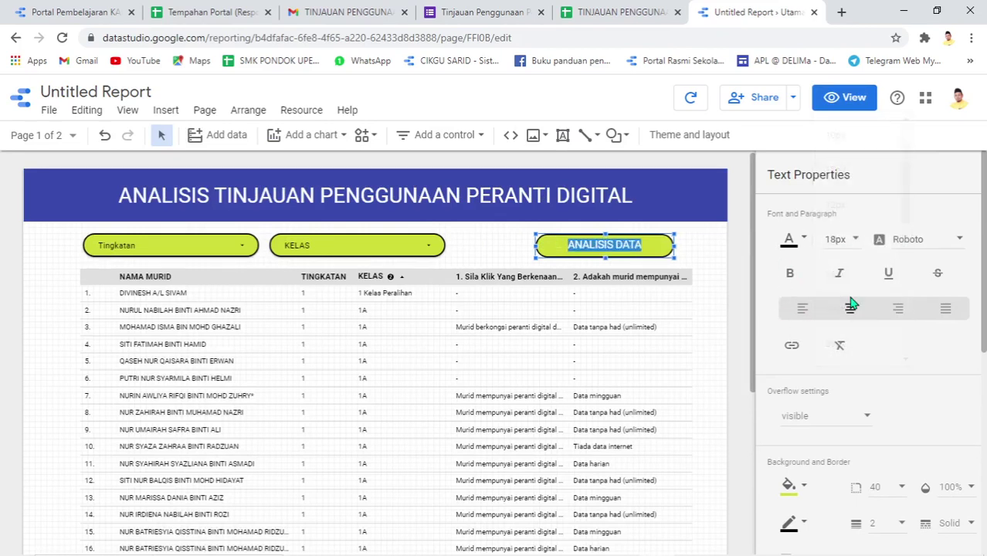
- Link the ANALISIS DATA text on the Utama page to the report's Analisis page
click(792, 345)
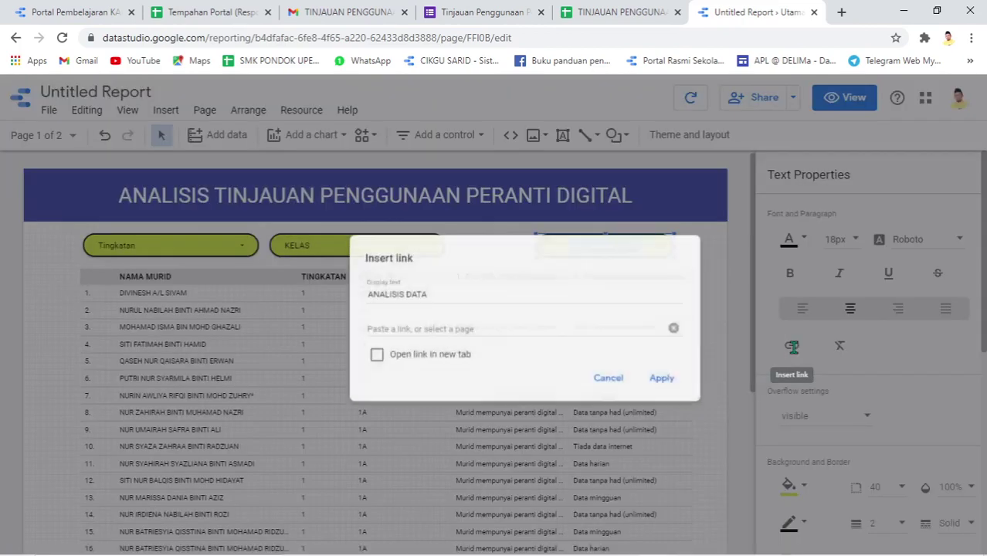
click(374, 331)
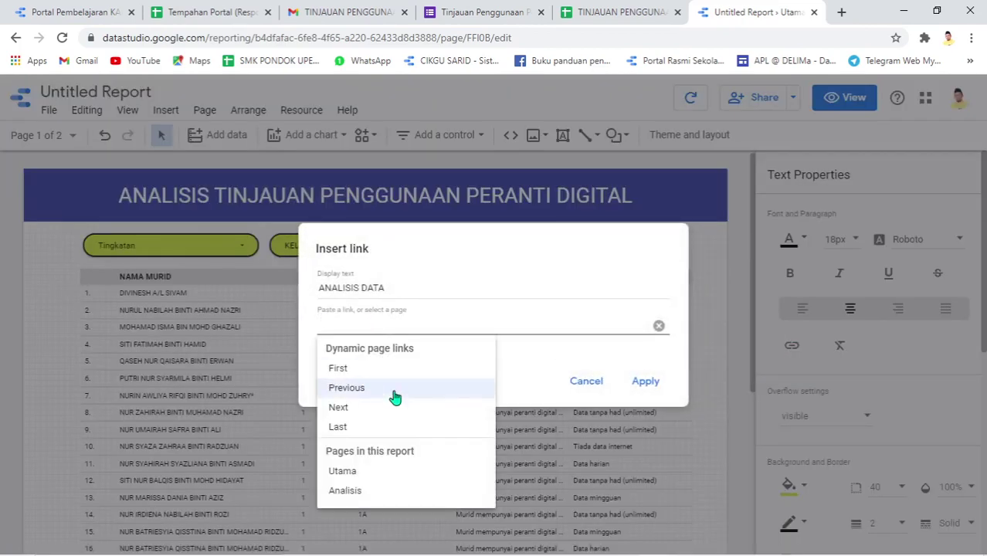
click(371, 491)
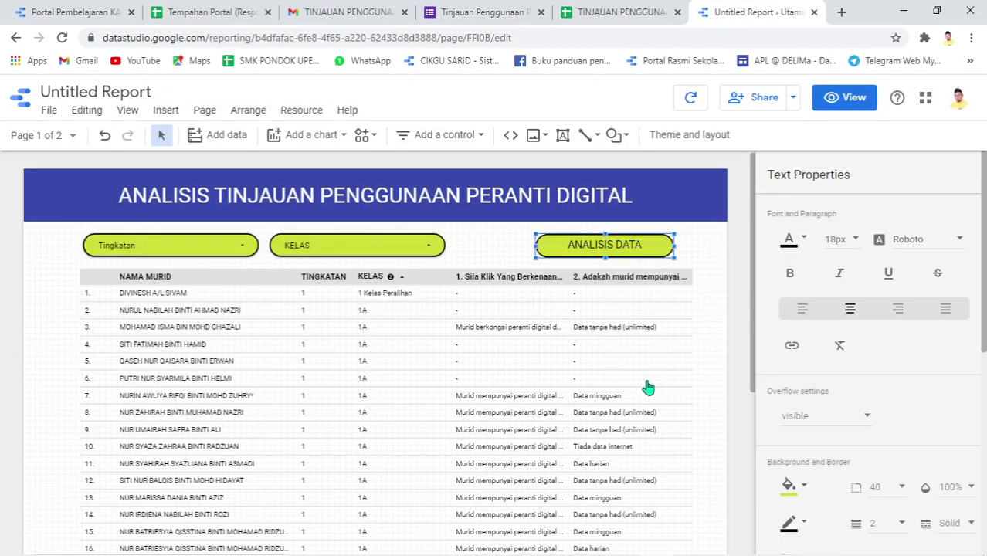
click(645, 382)
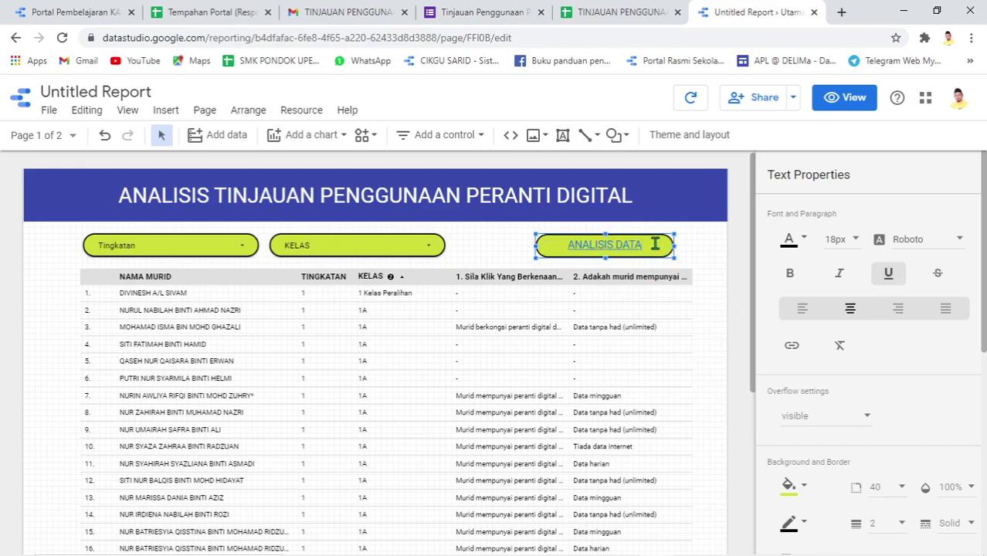
- Remove the underline from the ANALISIS DATA link text and set its colour to white
drag(655, 244, 537, 246)
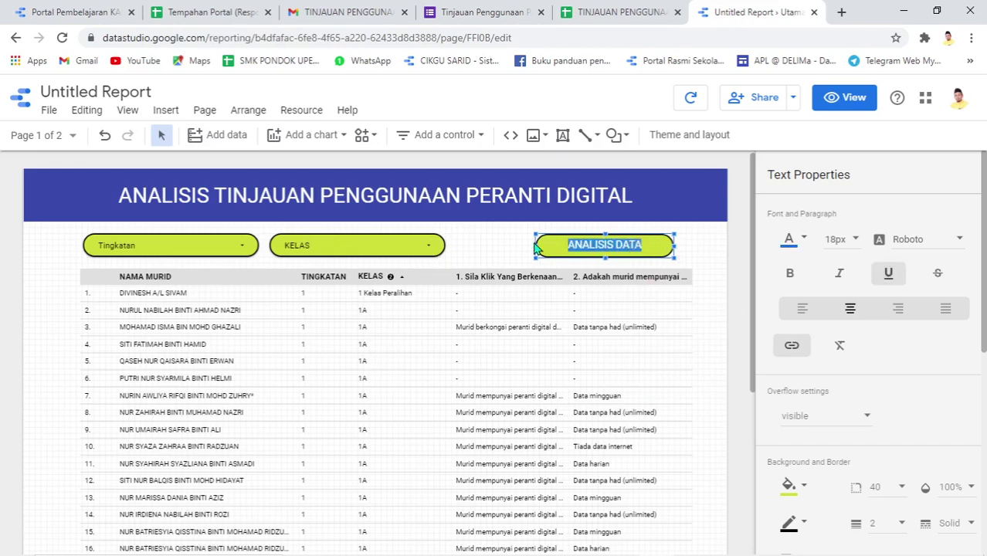
click(891, 275)
click(808, 244)
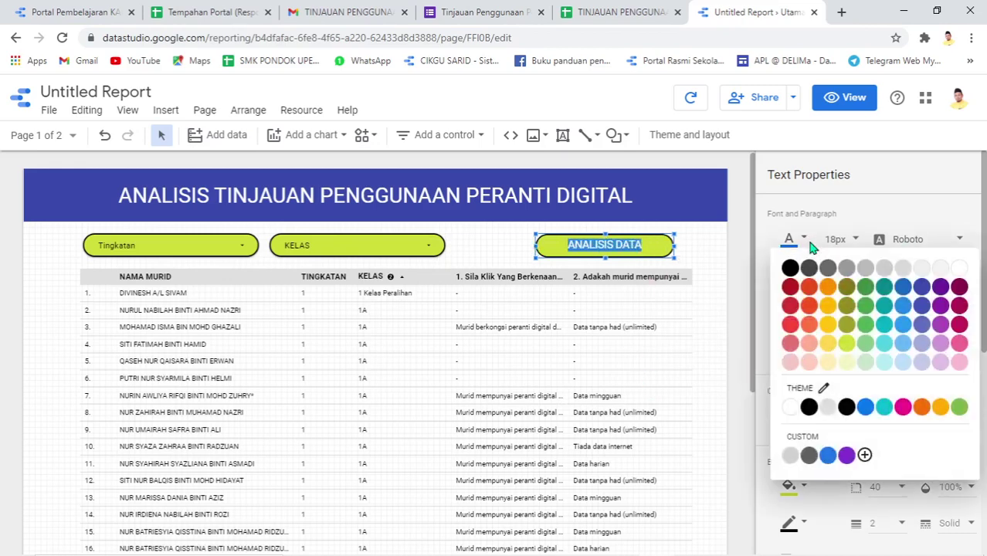
click(958, 269)
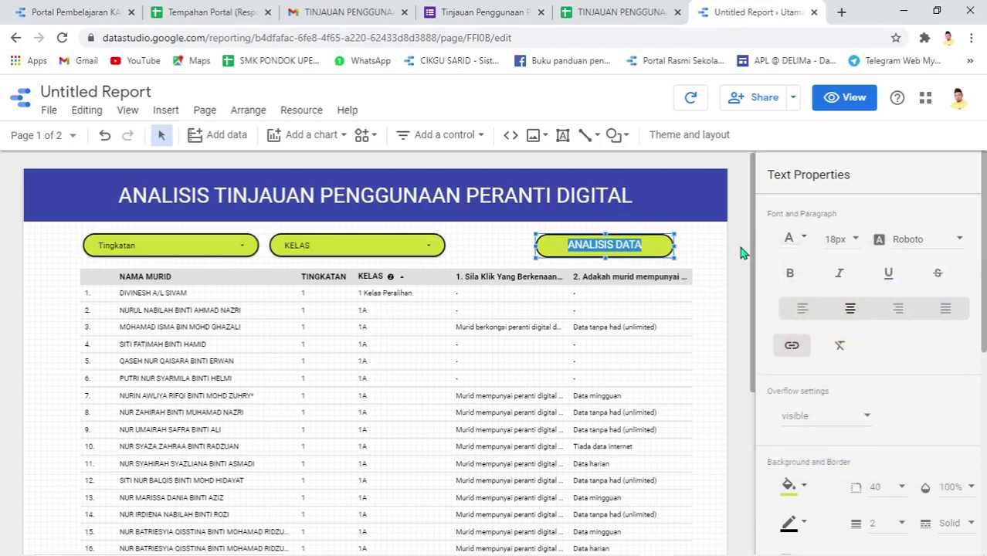
- Test the ANALISIS DATA link in view mode, and return to editing on the Analisis page
click(836, 107)
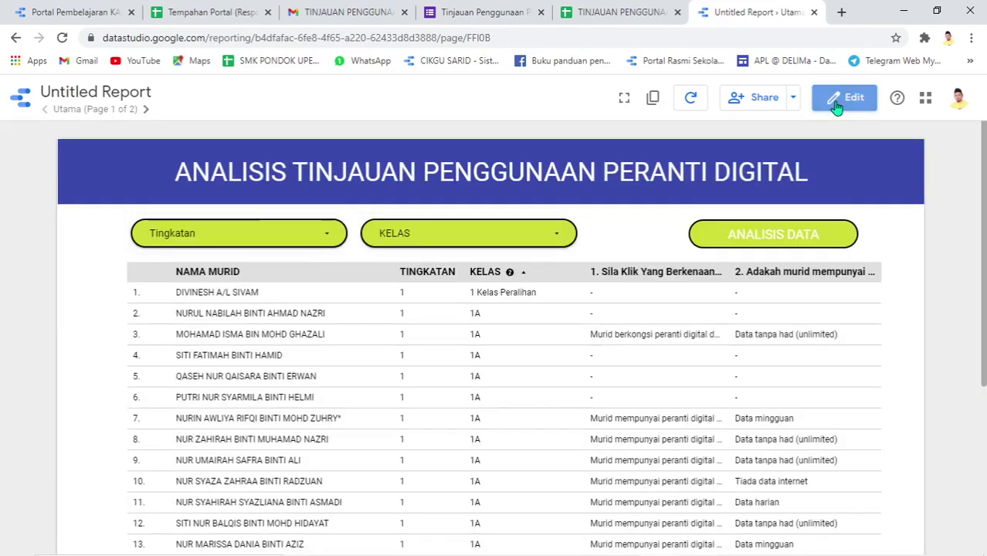
click(769, 236)
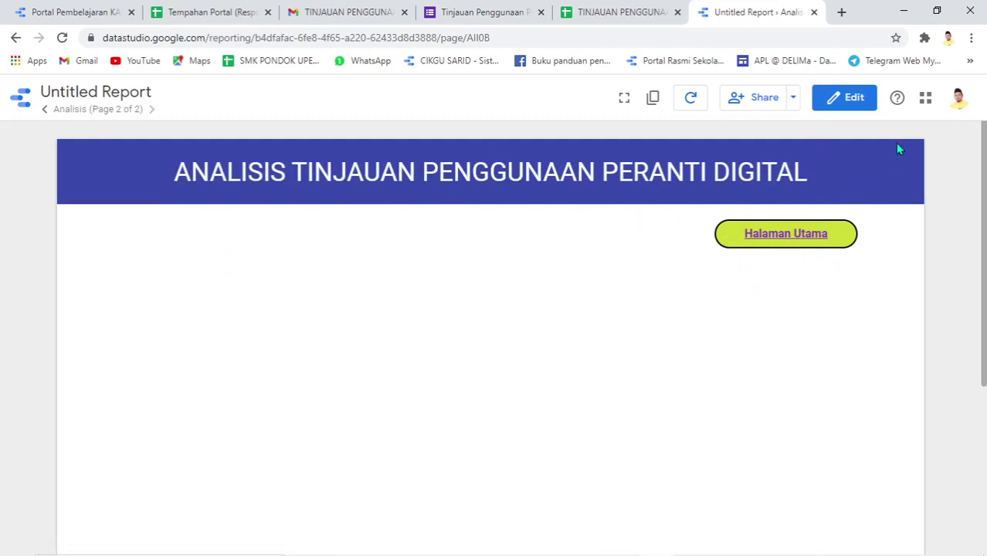
click(851, 107)
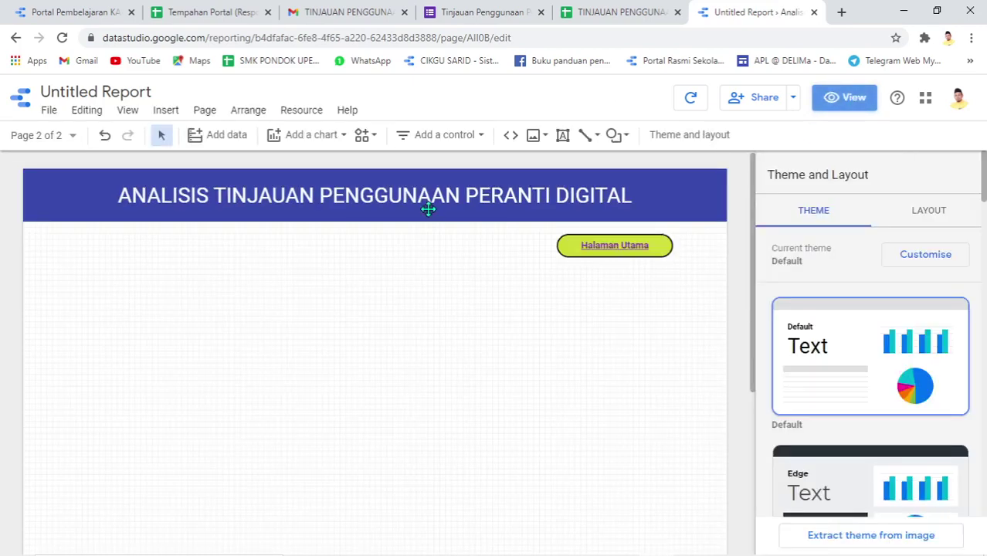
- Add a column chart below the title banner on the Analisis page, and widen it slightly to the right
click(294, 147)
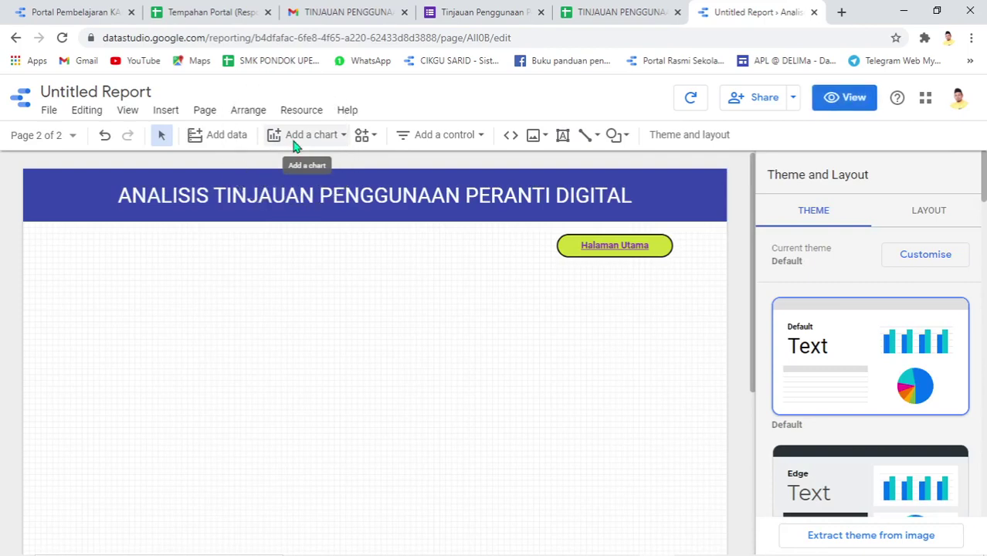
click(294, 147)
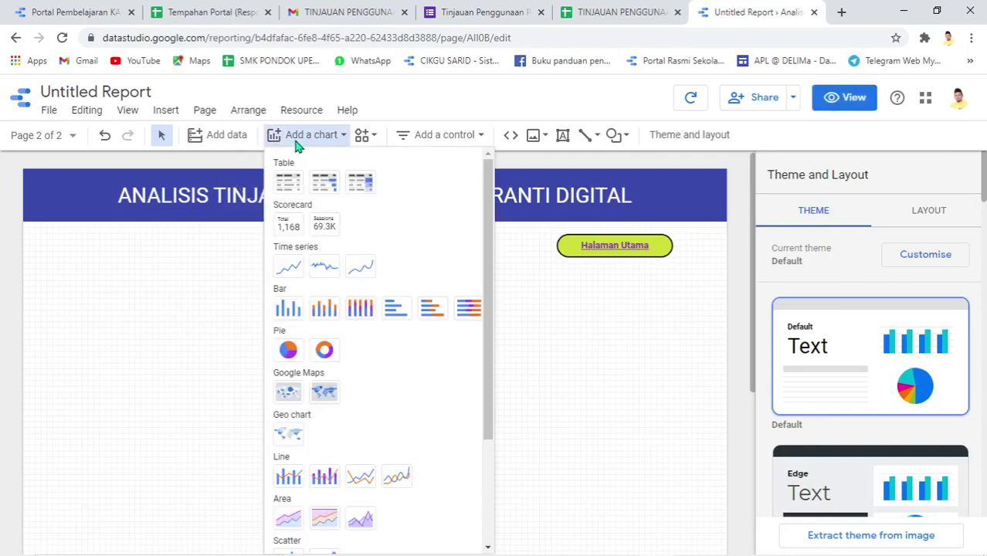
click(295, 309)
click(295, 309)
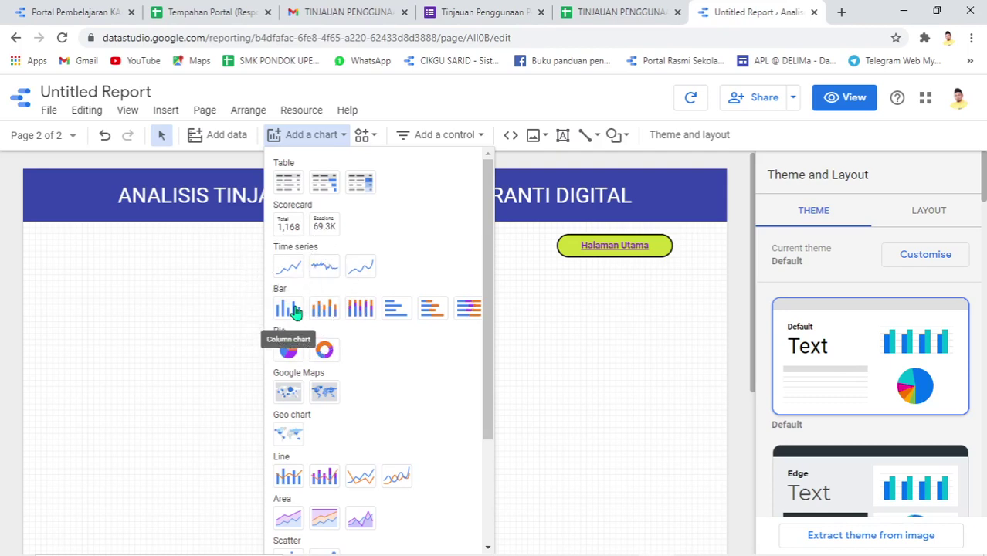
click(295, 309)
click(295, 309)
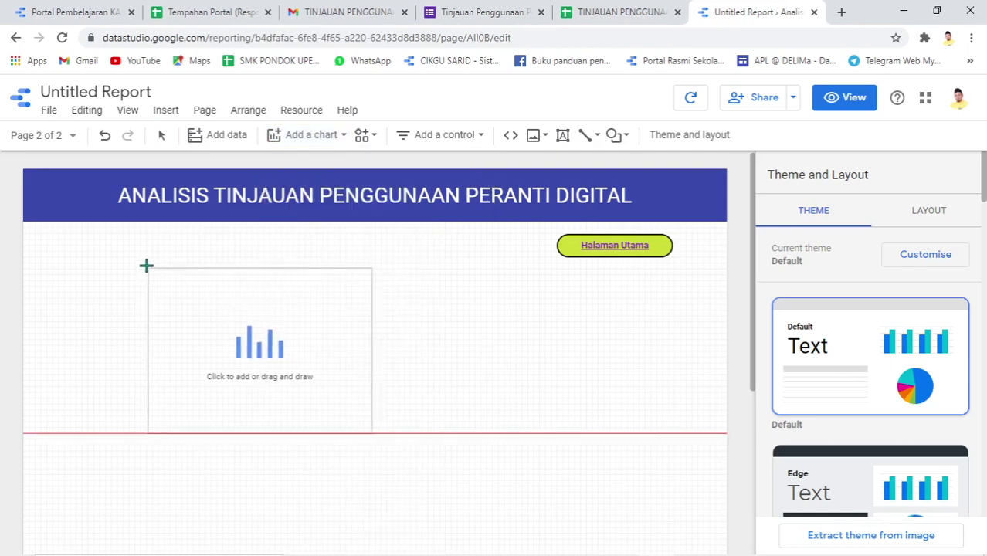
click(94, 246)
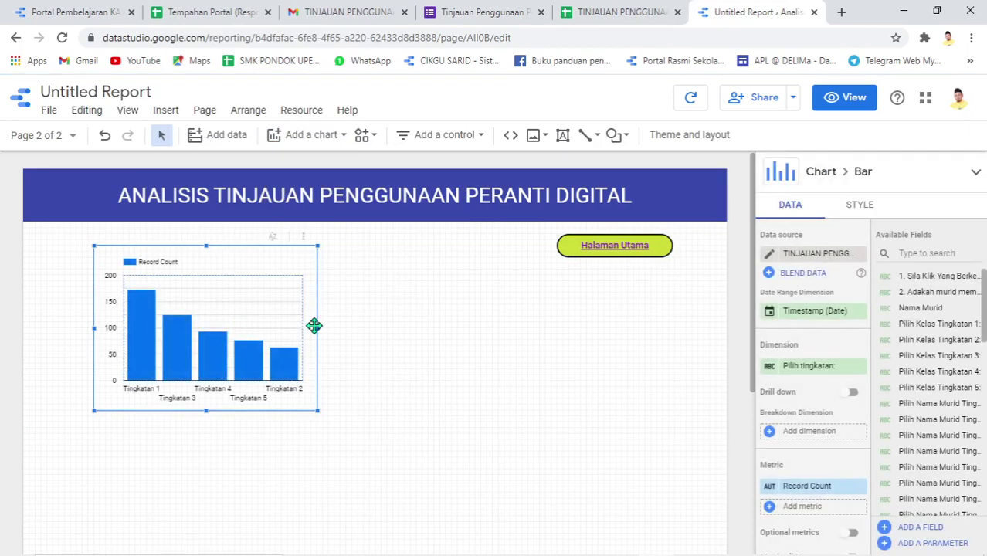
drag(317, 327, 352, 328)
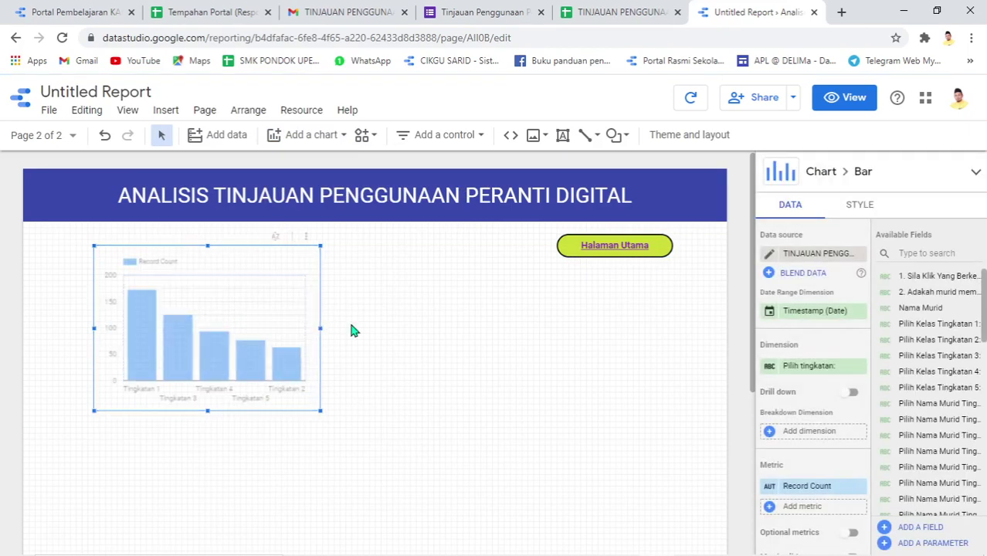
- Switch the column chart's data source to Blended Data and extend its right edge to the Halaman Utama button
click(837, 254)
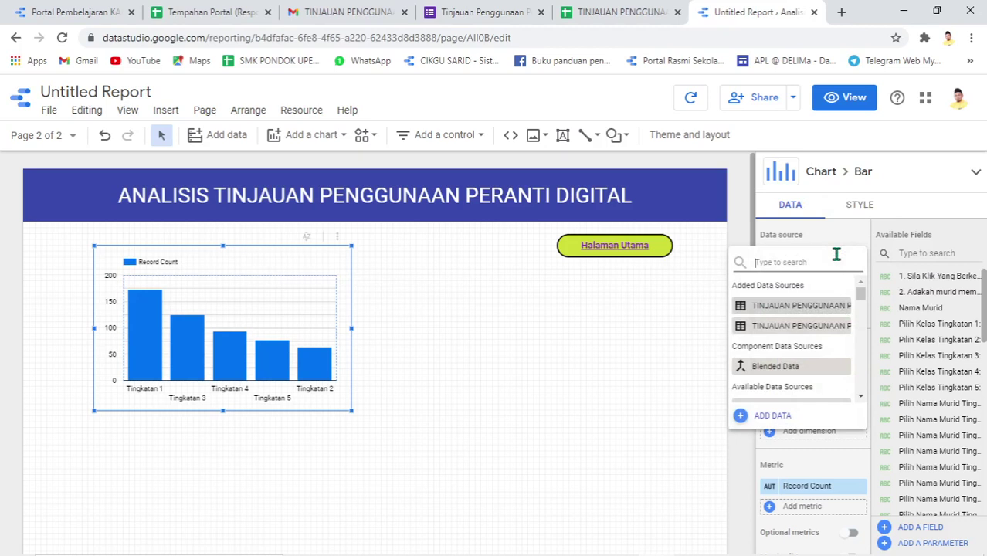
click(794, 373)
click(796, 373)
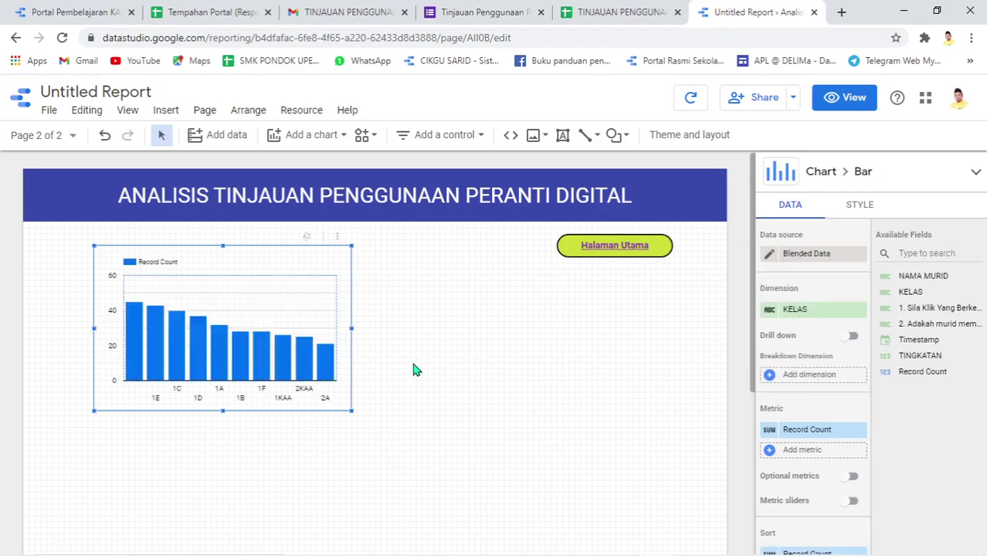
drag(349, 327, 430, 332)
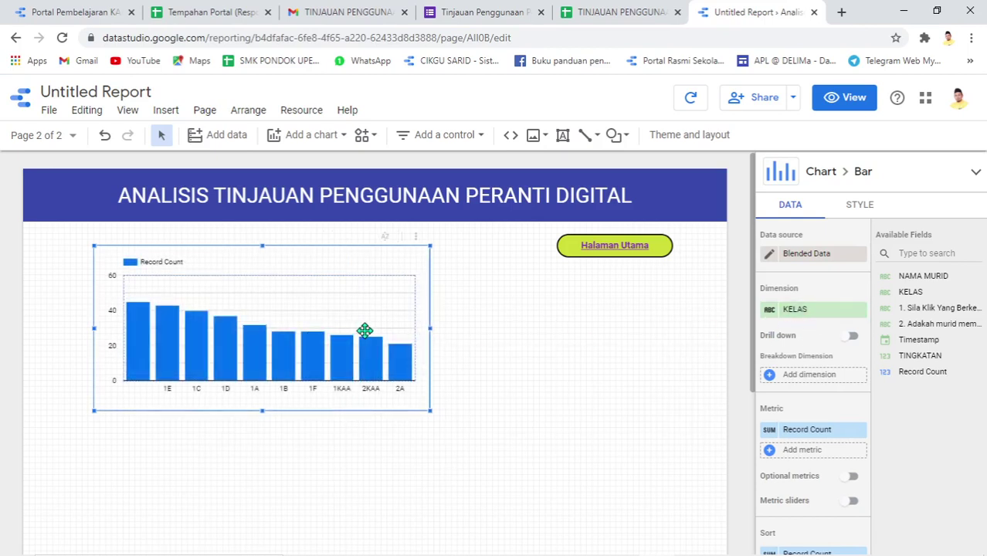
drag(432, 326, 570, 334)
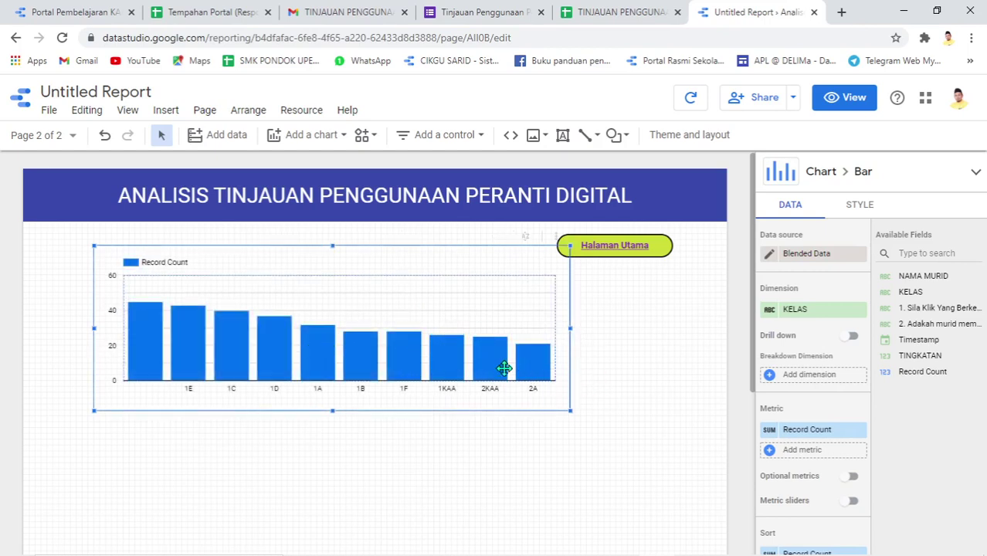
- Set the chart's number of bars to 30 and show data labels on the bars
click(863, 213)
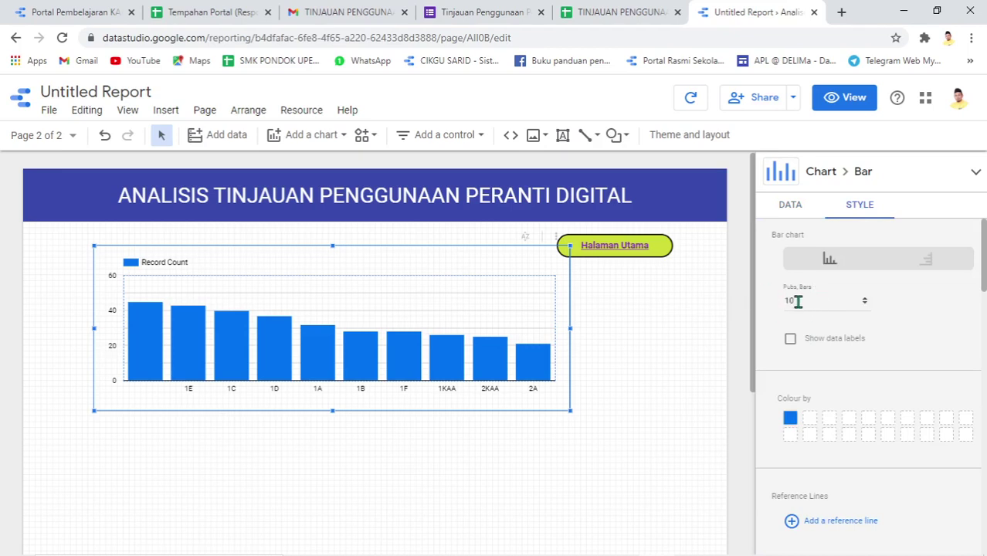
drag(798, 302, 756, 308)
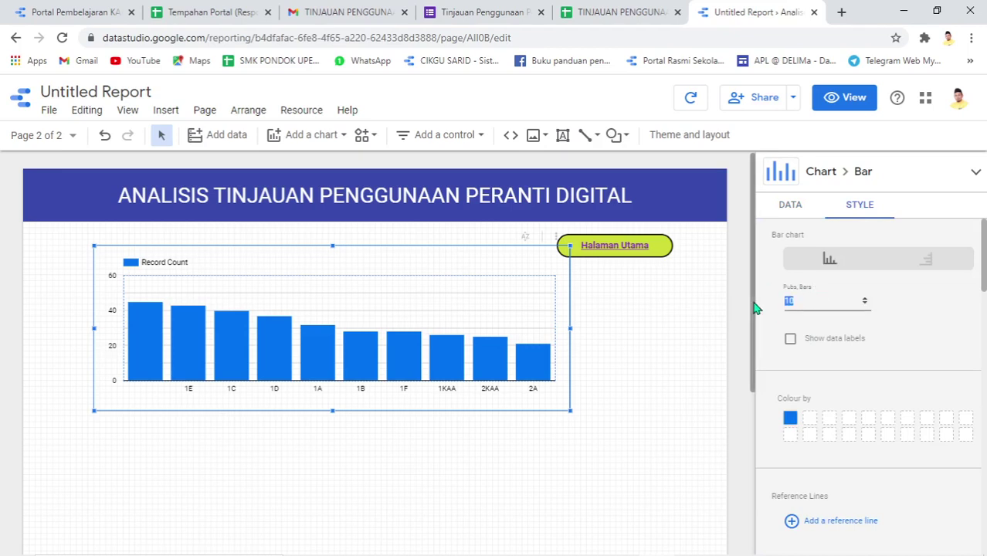
text(30)
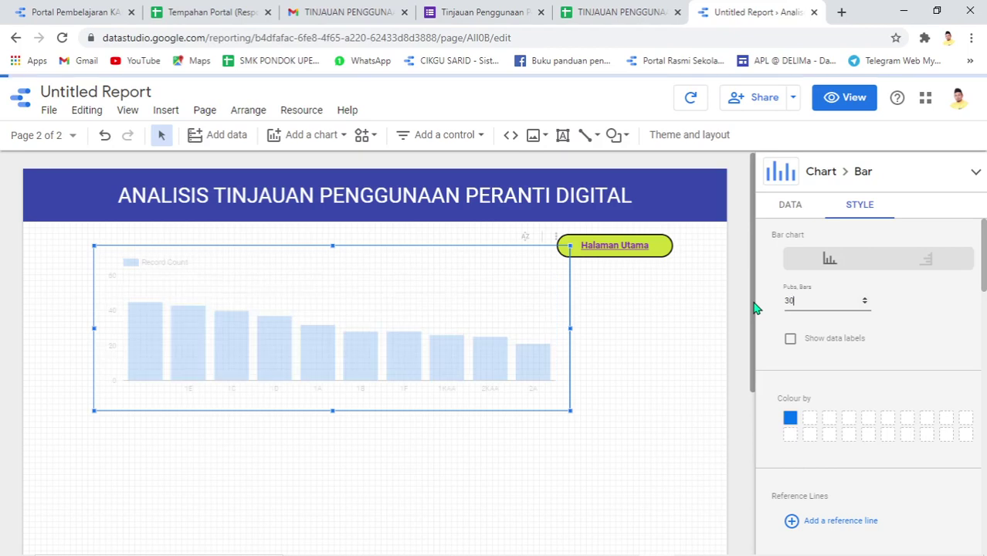
click(793, 340)
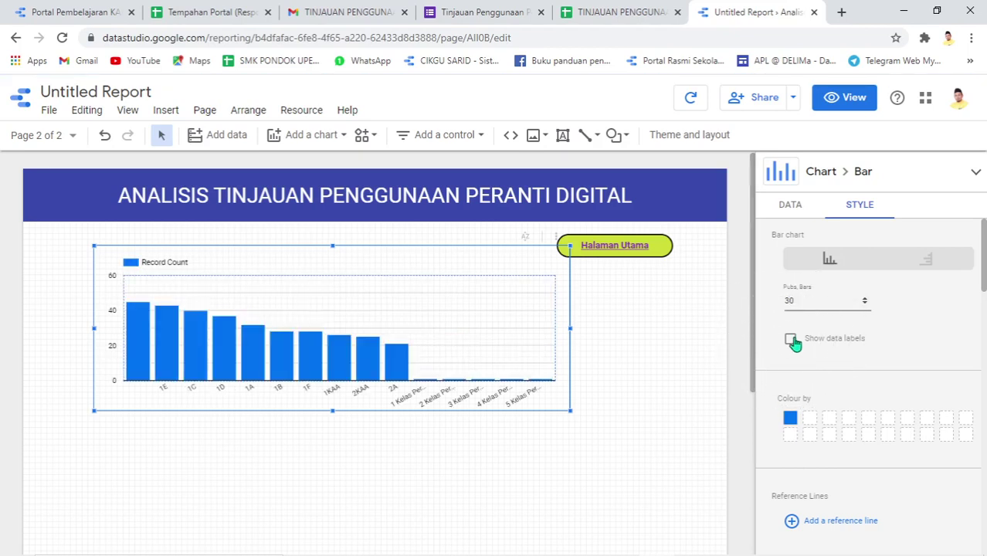
click(791, 339)
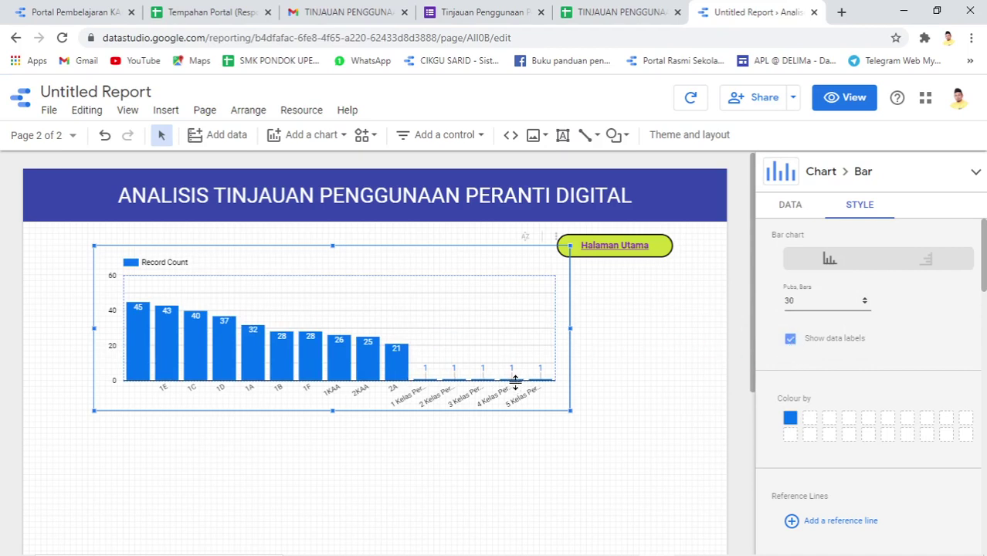
- Stretch the column chart on both sides so it spans nearly the full page width
drag(92, 330, 51, 332)
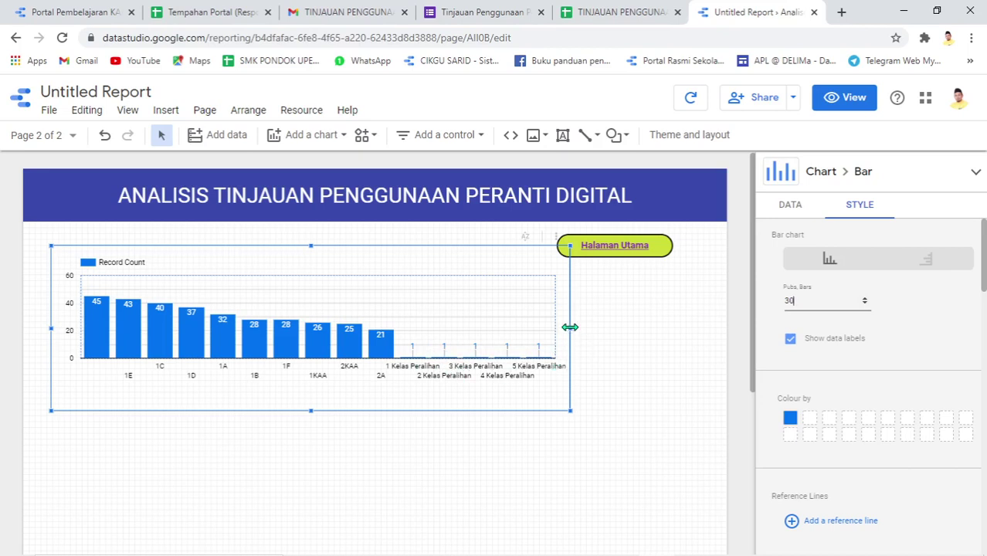
drag(570, 327, 674, 332)
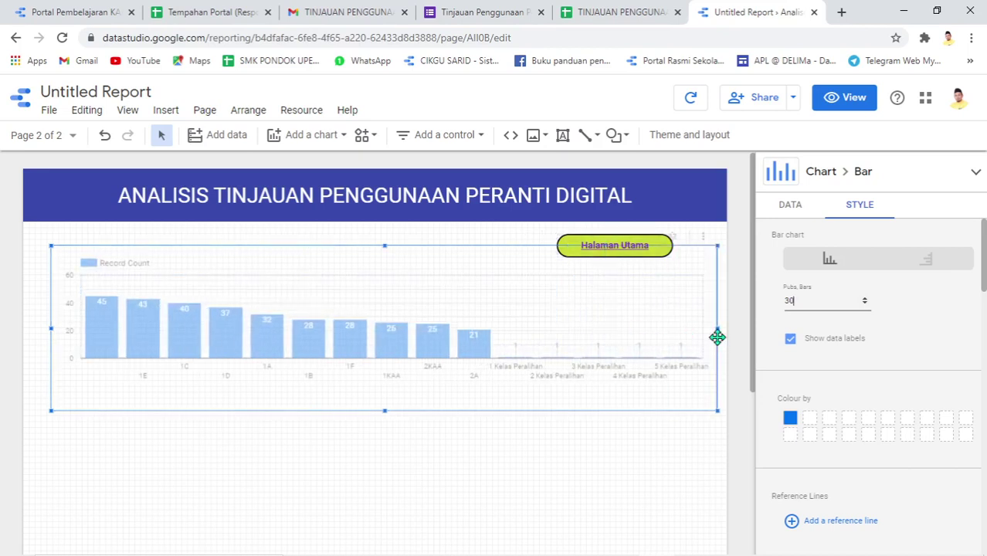
drag(715, 340, 714, 337)
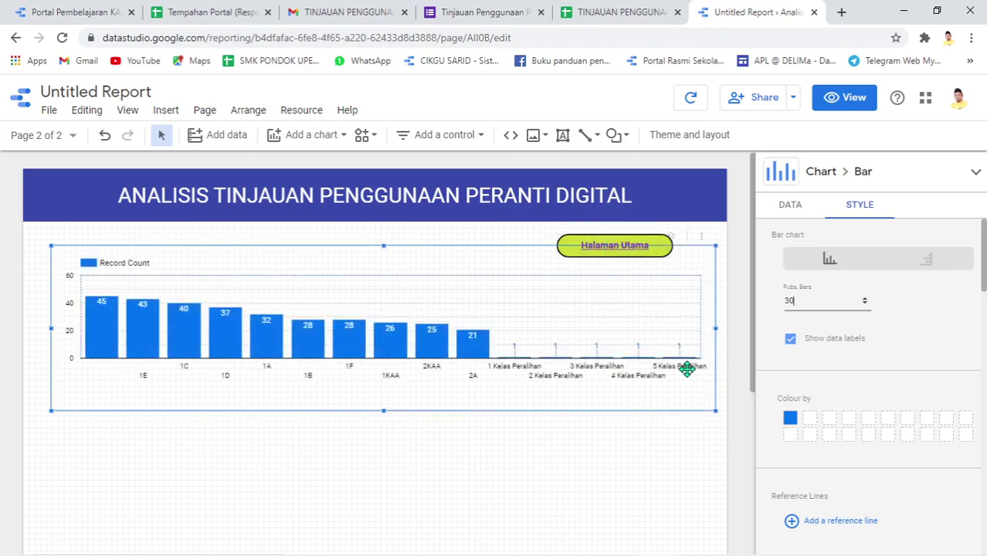
- Move the column chart down so it sits clear below the Halaman Utama button
key(Down)
click(395, 319)
key(Down)
key(Down)
key(Down)
key(Down)
key(Down)
key(Down)
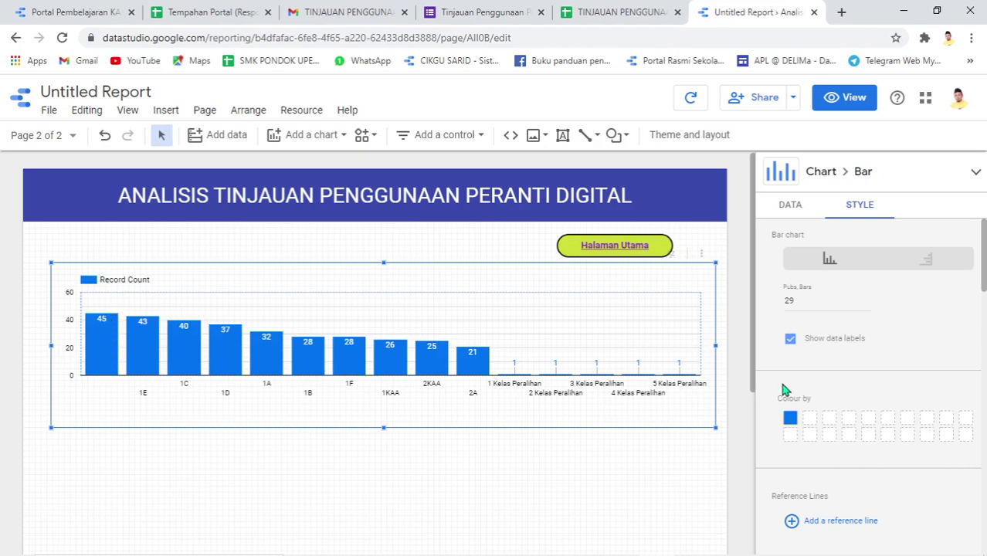
- Show the axis titles on the column chart's left Y-axis and X-axis
scroll(865, 361, down, 5)
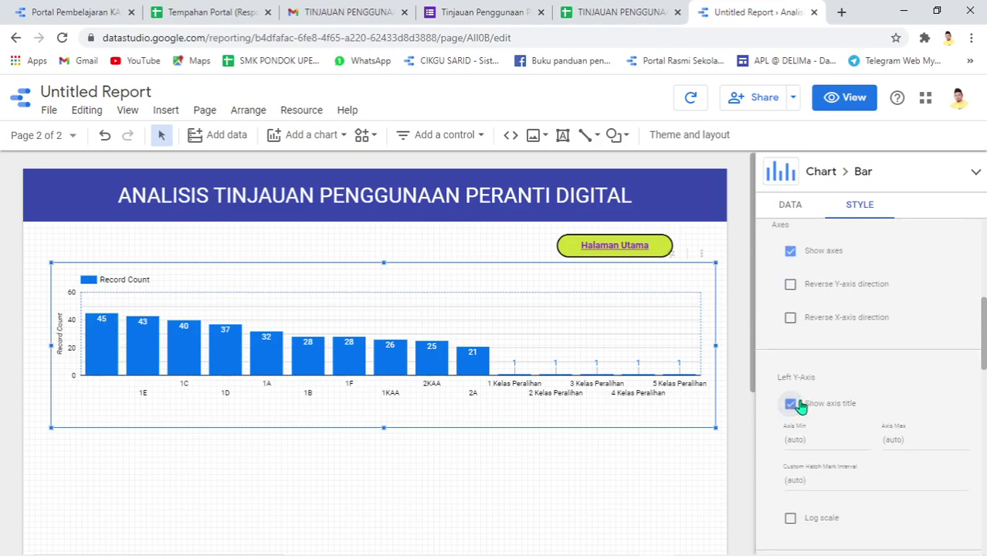
scroll(801, 398, down, 1)
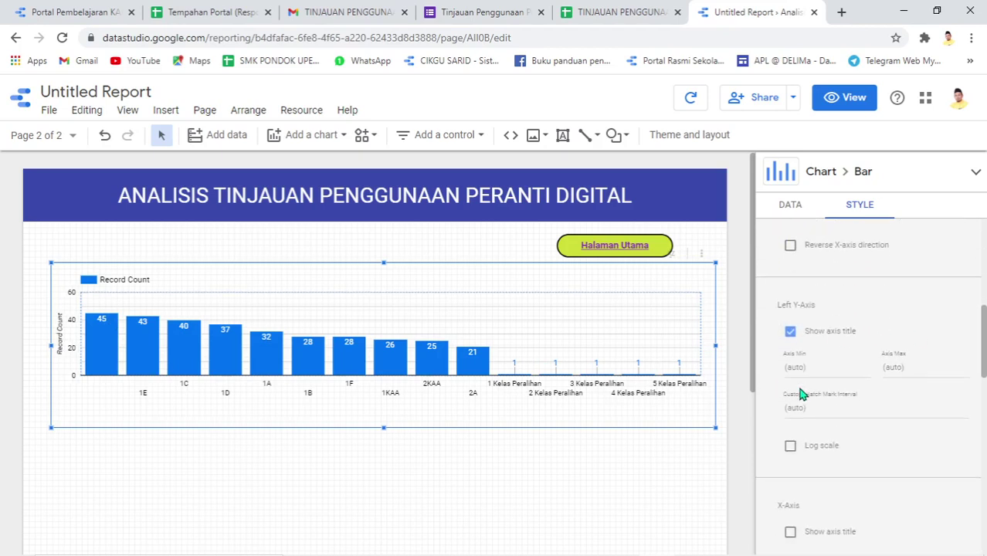
scroll(800, 394, down, 2)
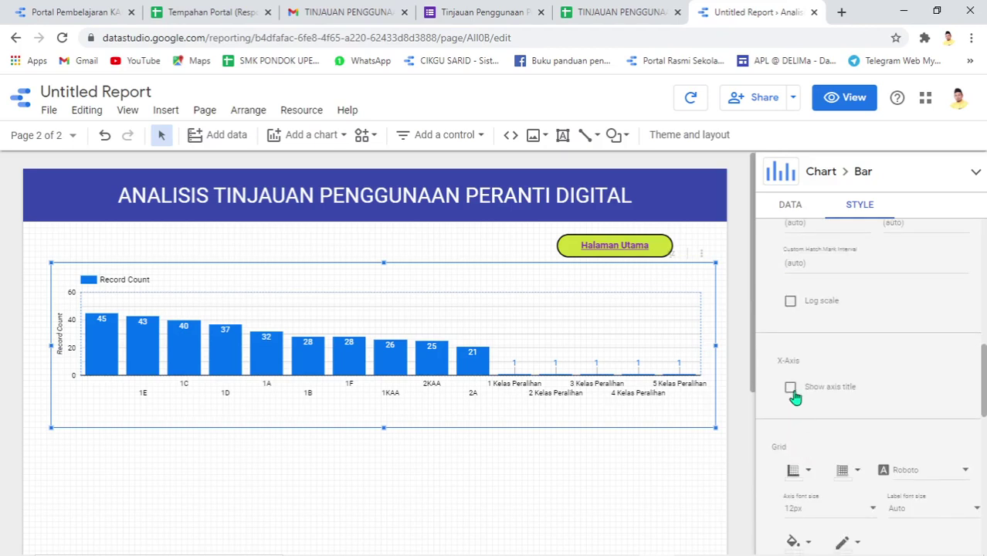
click(791, 388)
scroll(795, 417, down, 4)
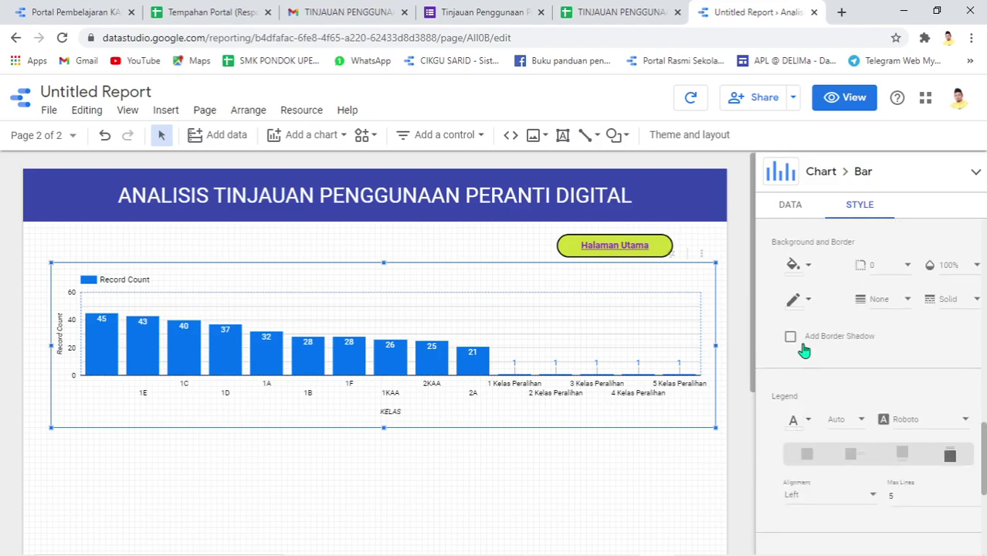
scroll(803, 409, down, 4)
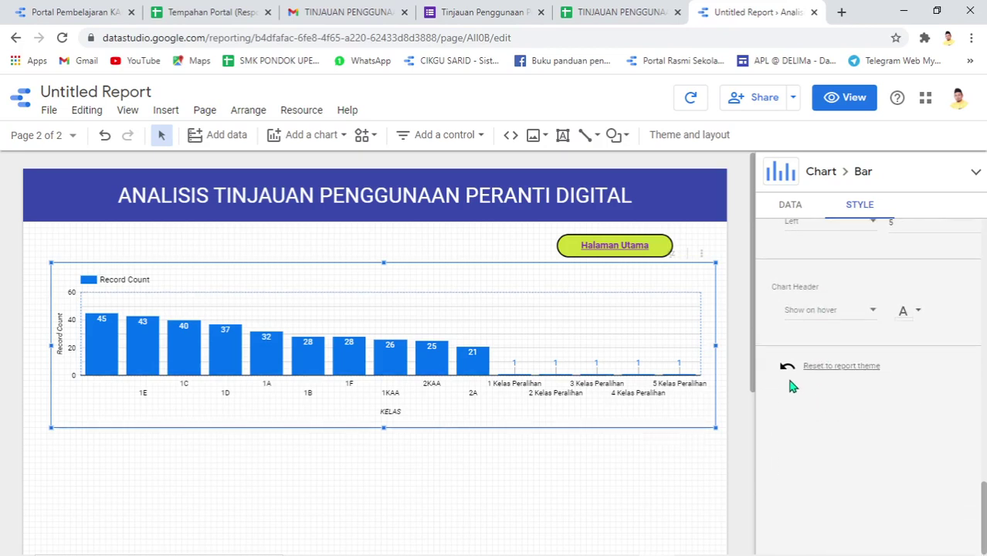
scroll(790, 386, up, 7)
scroll(791, 387, up, 4)
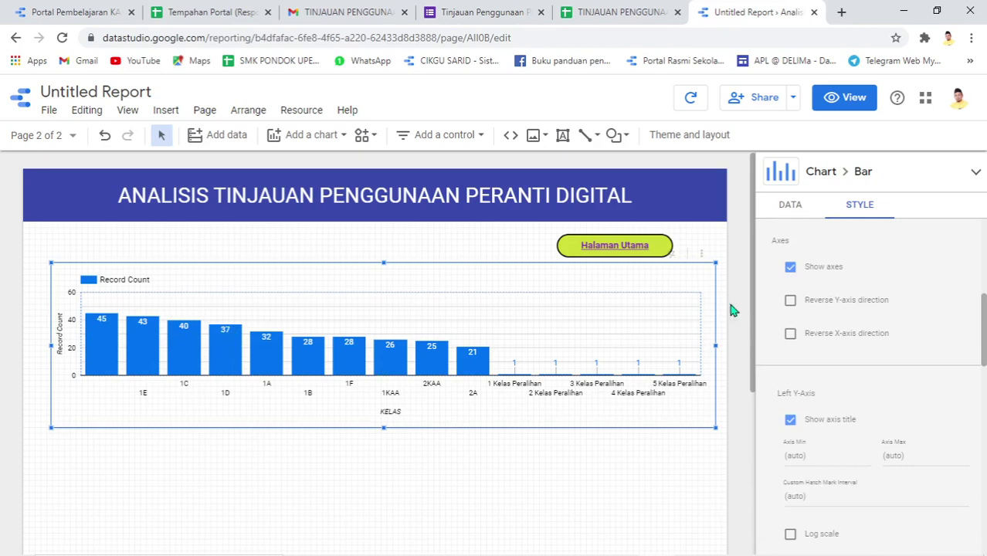
- Start a new filter for the column chart and name it "buang kelas"
click(785, 207)
scroll(811, 432, down, 1)
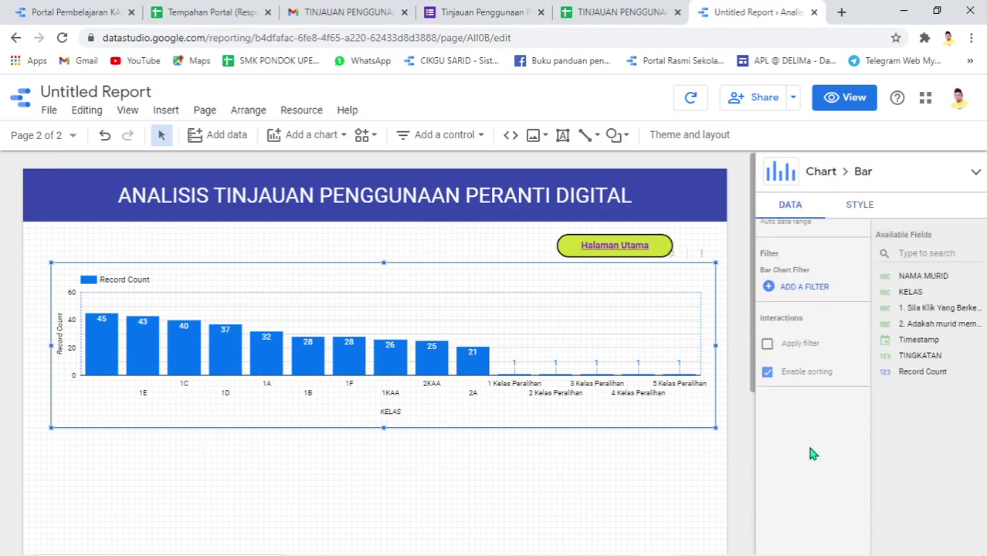
click(806, 290)
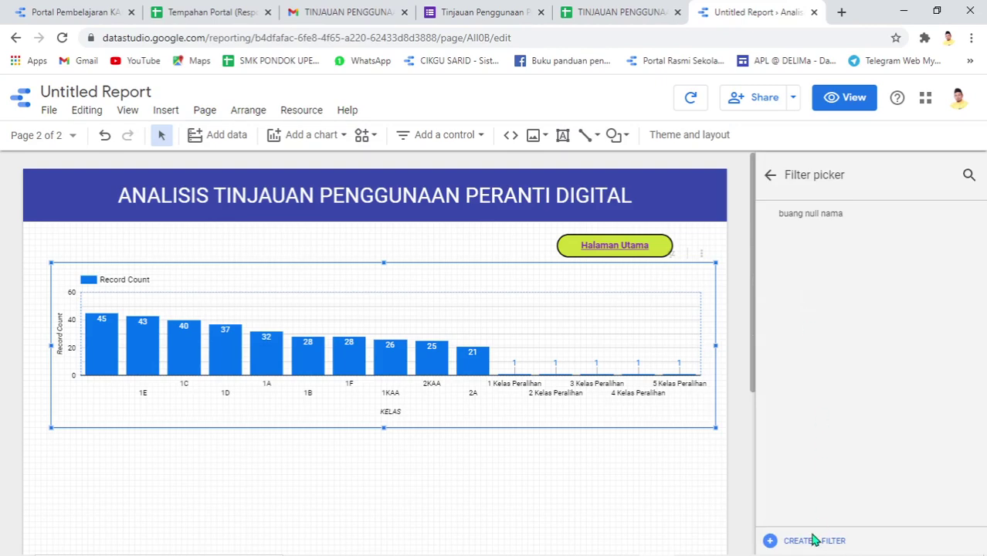
click(813, 541)
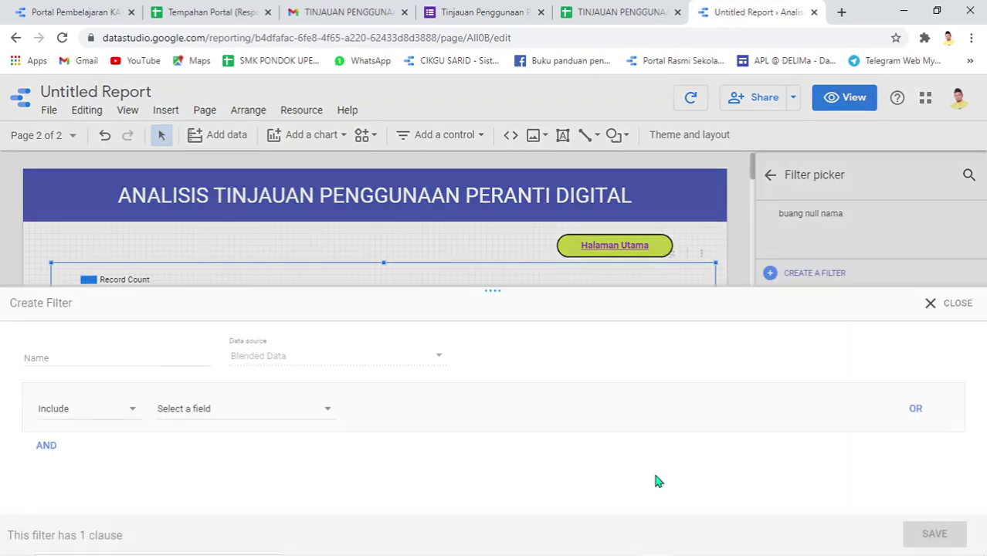
click(64, 350)
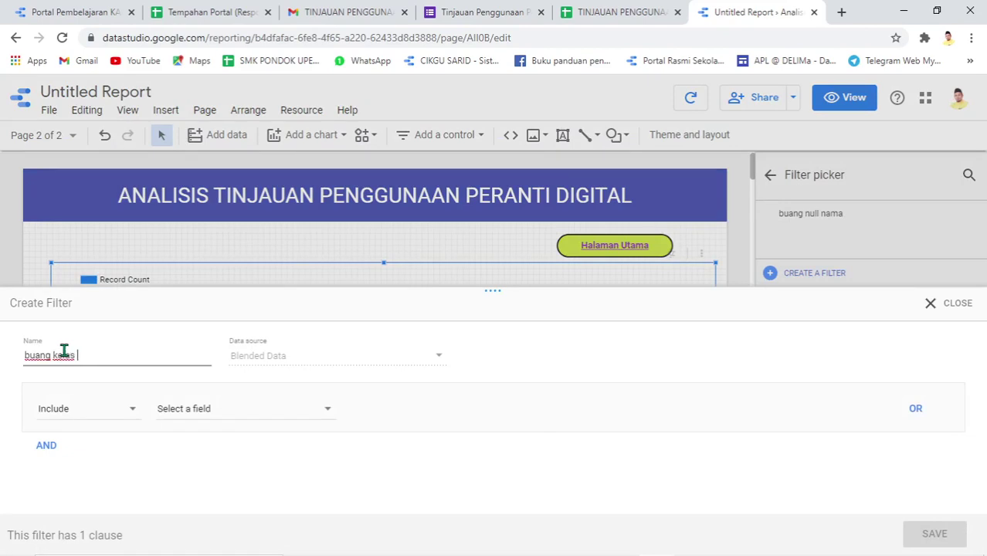
- Set the filter to exclude records where TINGKATAN Is Null, and save it
click(93, 410)
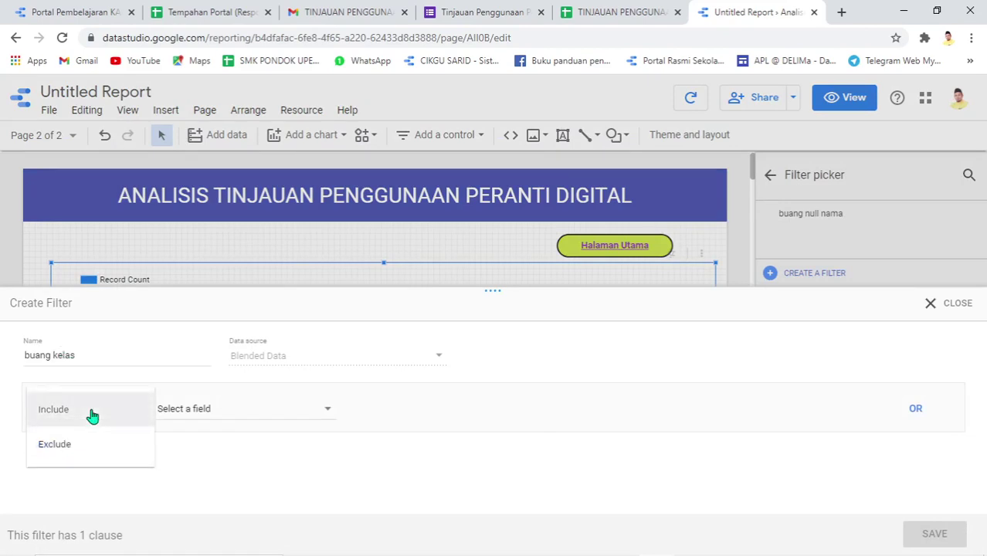
click(70, 451)
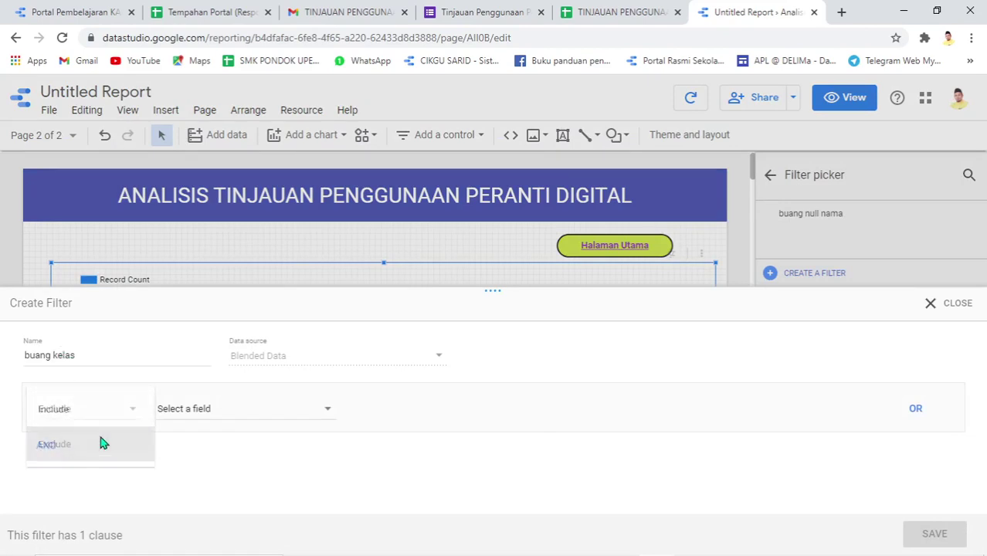
click(258, 410)
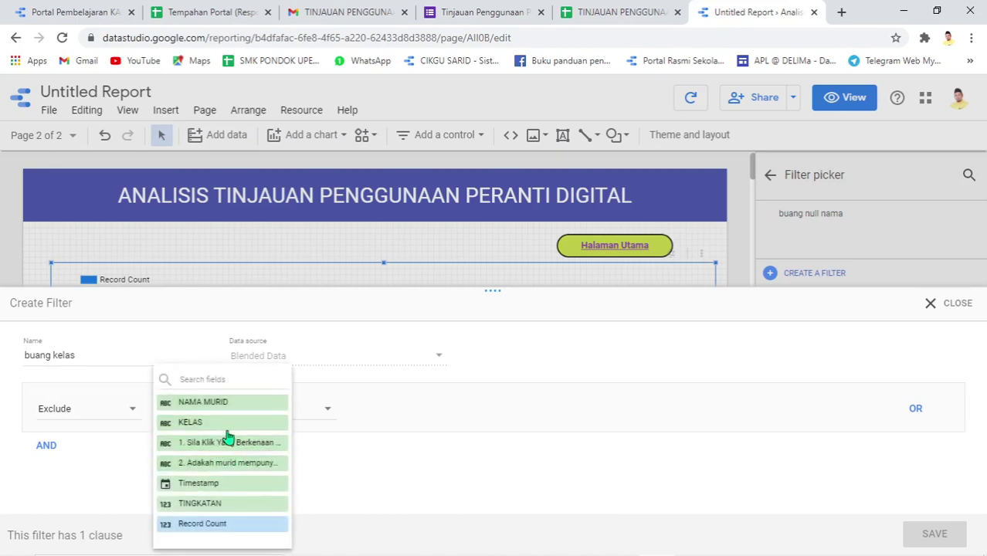
click(222, 506)
click(438, 418)
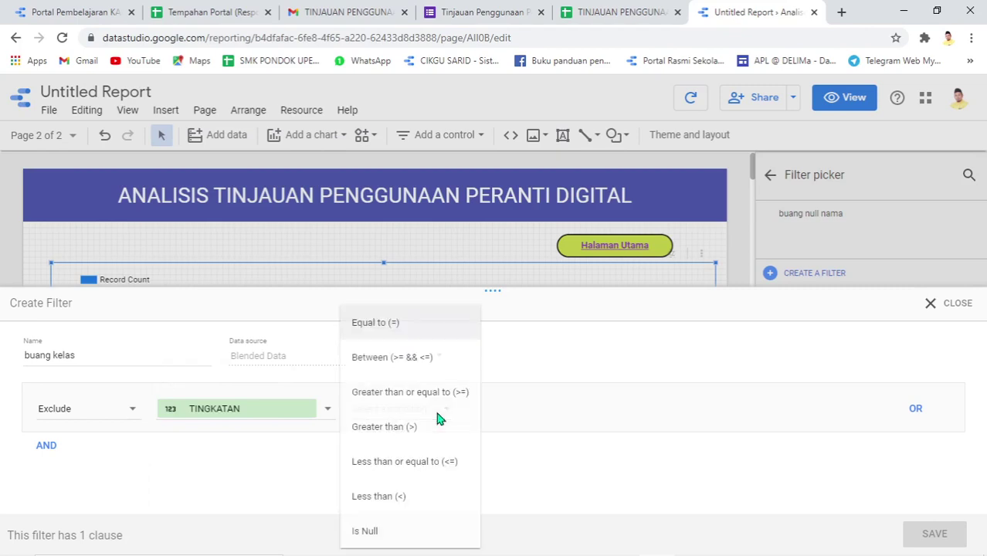
click(379, 531)
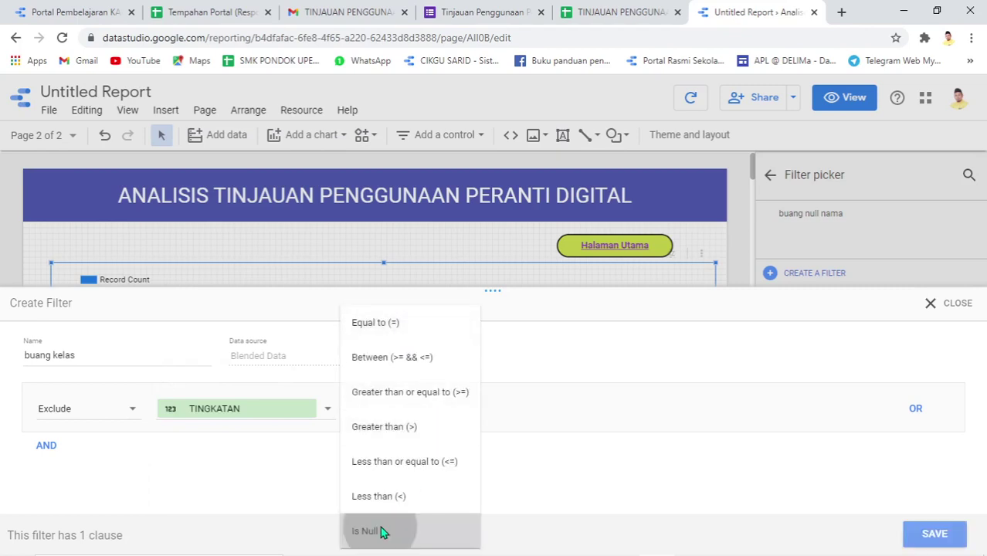
click(935, 536)
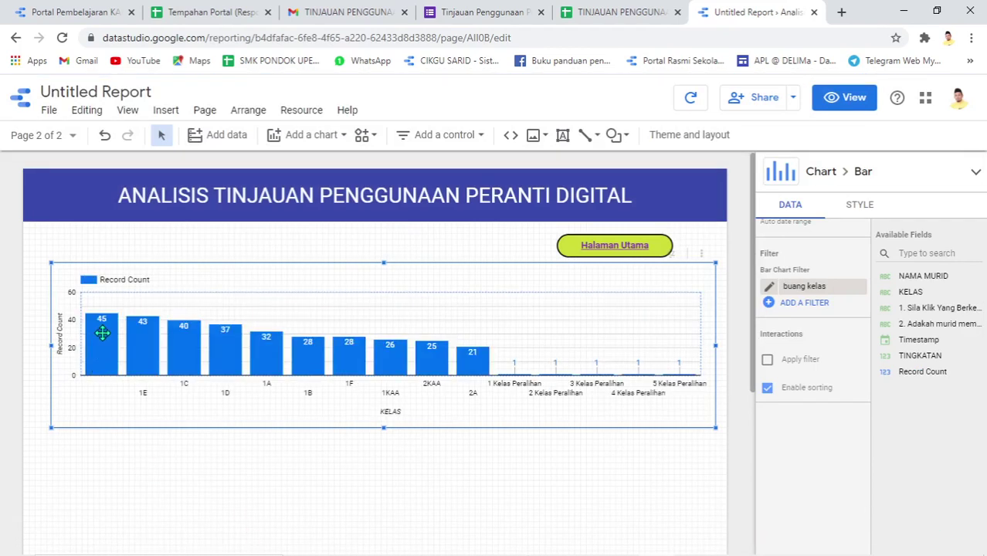
- Glance at the source student list, return to the report and preview the Analisis page's column chart by class
click(611, 12)
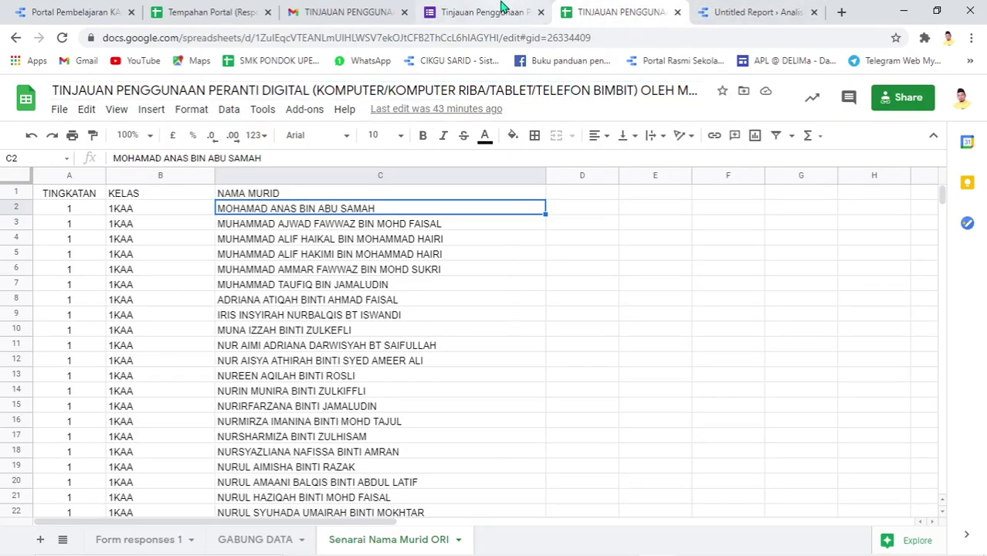
click(719, 9)
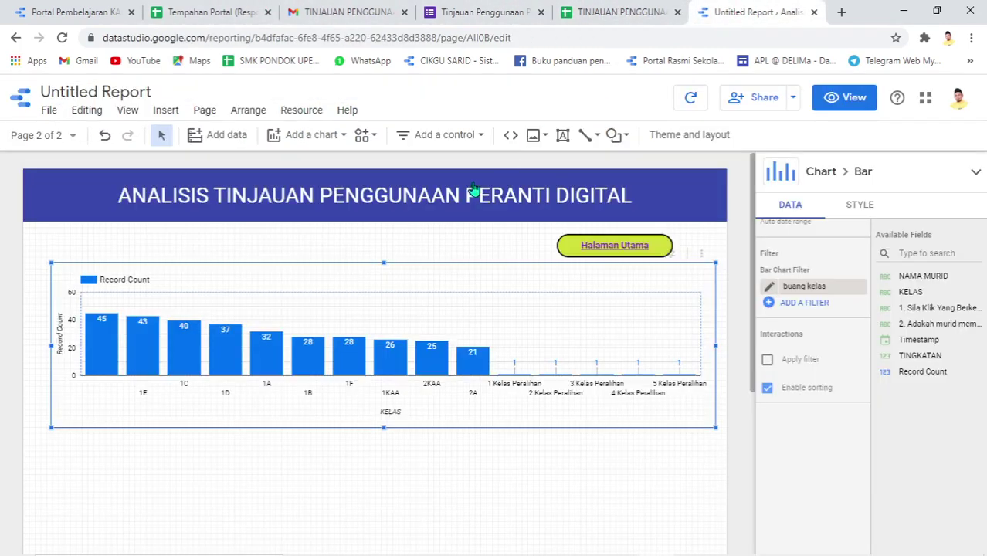
click(844, 98)
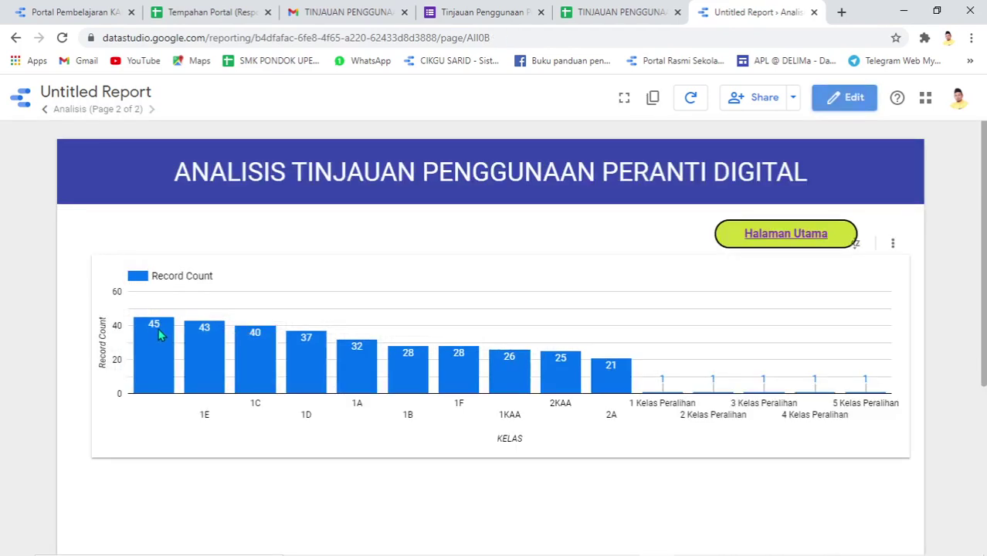
mouse_move(157, 340)
mouse_move(608, 388)
- Switch to the Google Sheets student list and examine the TINGKATAN and KELAS columns from the first row to the last
click(634, 9)
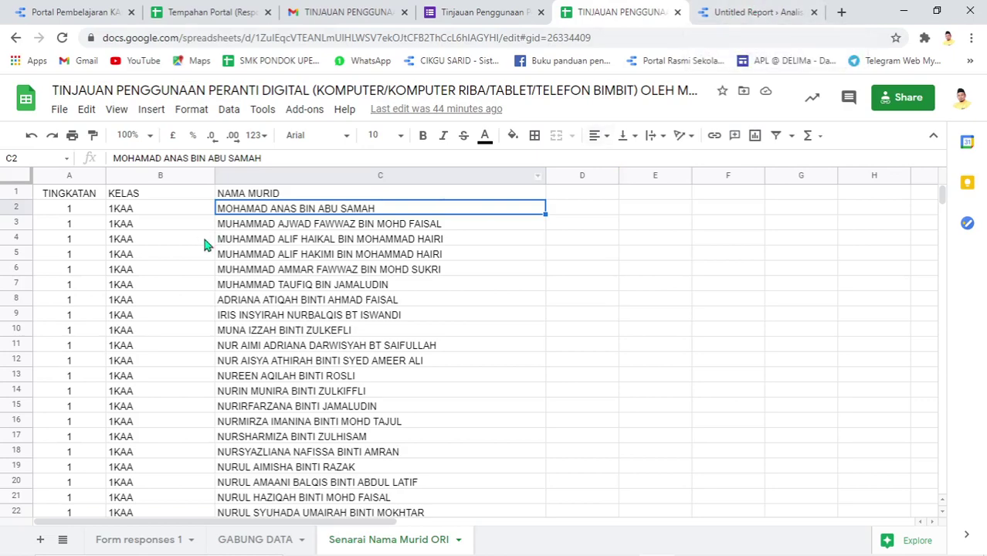
scroll(210, 262, down, 15)
scroll(210, 269, down, 4)
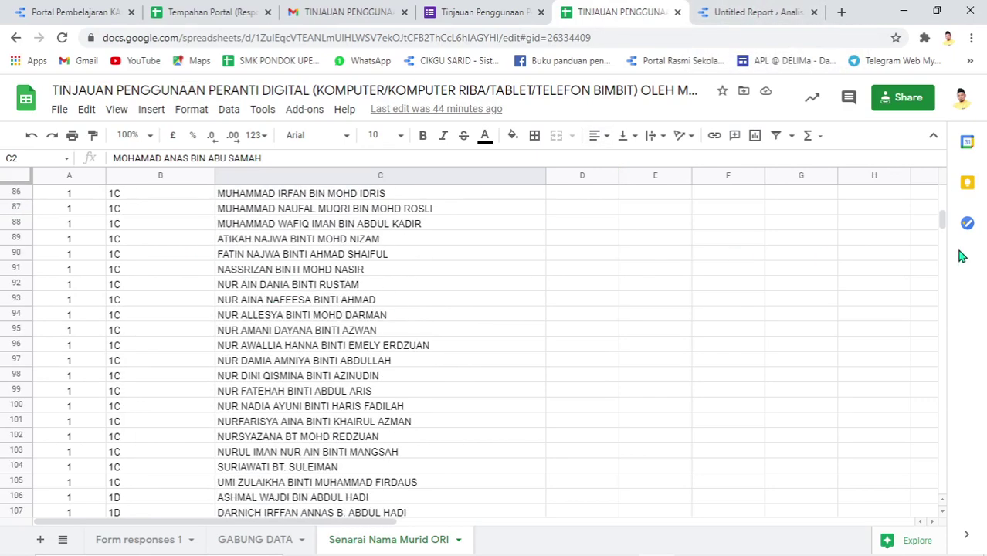
drag(944, 220, 943, 263)
scroll(523, 298, down, 2)
scroll(173, 429, down, 7)
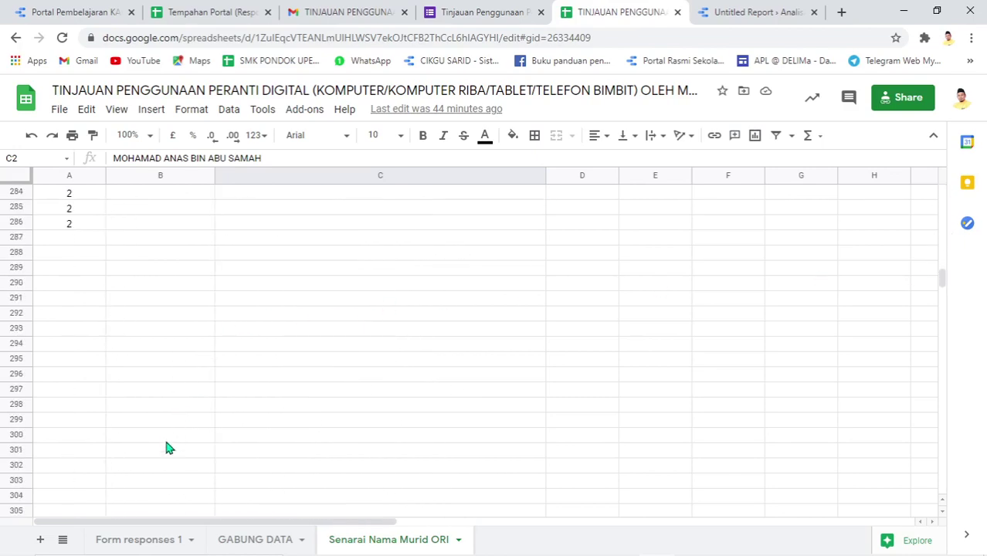
scroll(168, 445, up, 15)
scroll(327, 288, up, 15)
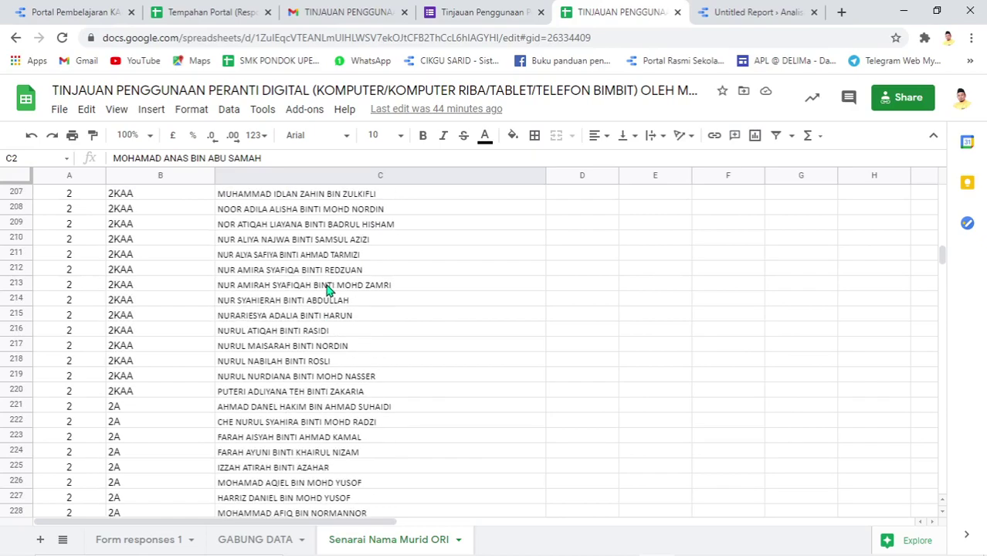
scroll(327, 288, up, 17)
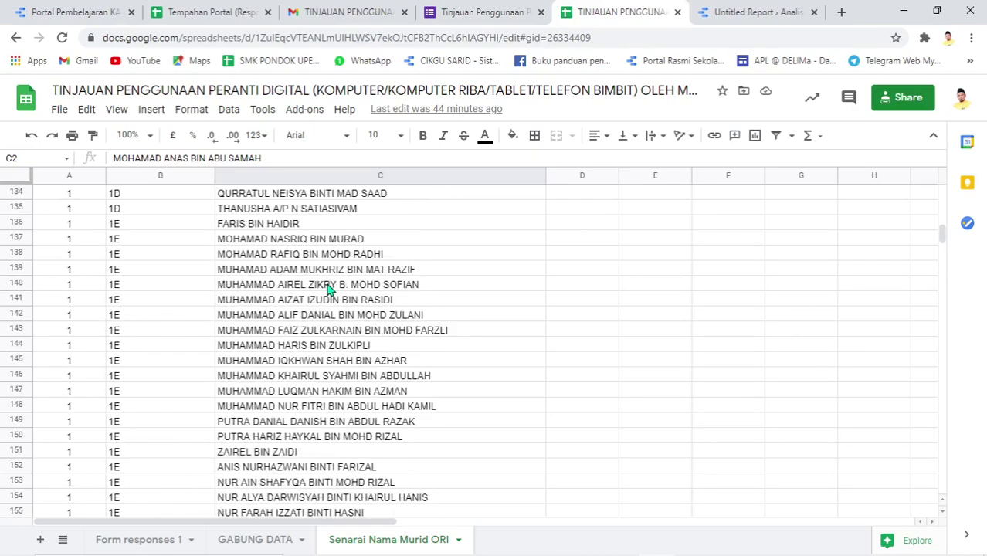
scroll(326, 288, up, 18)
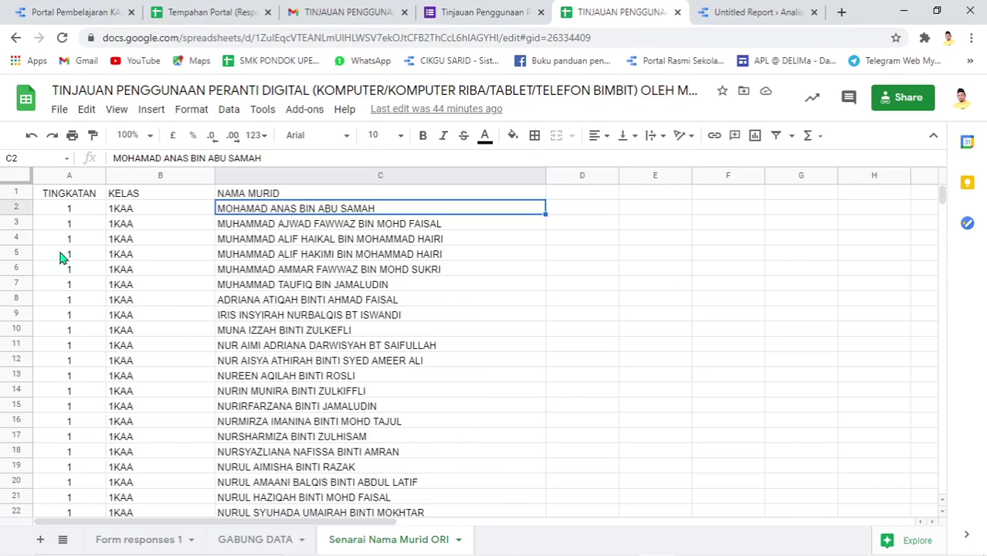
click(84, 225)
- Return to the Data Studio report and replace the column chart's KELAS dimension with TINGKATAN
click(720, 19)
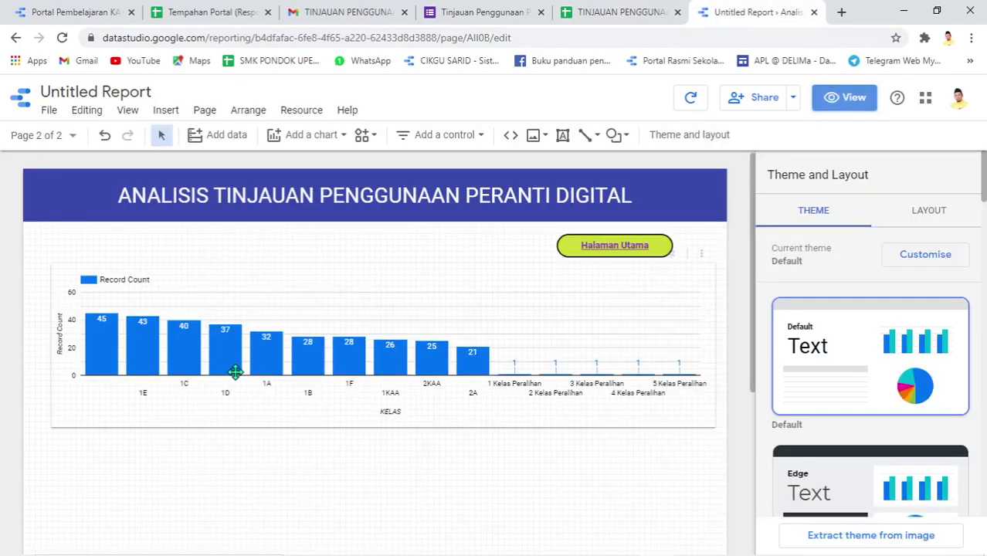
click(235, 372)
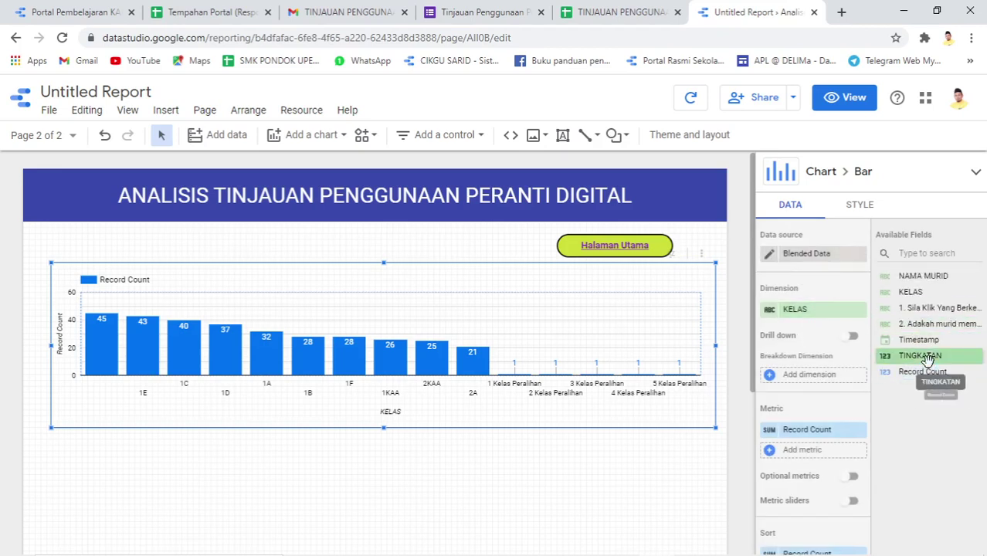
drag(924, 357, 803, 323)
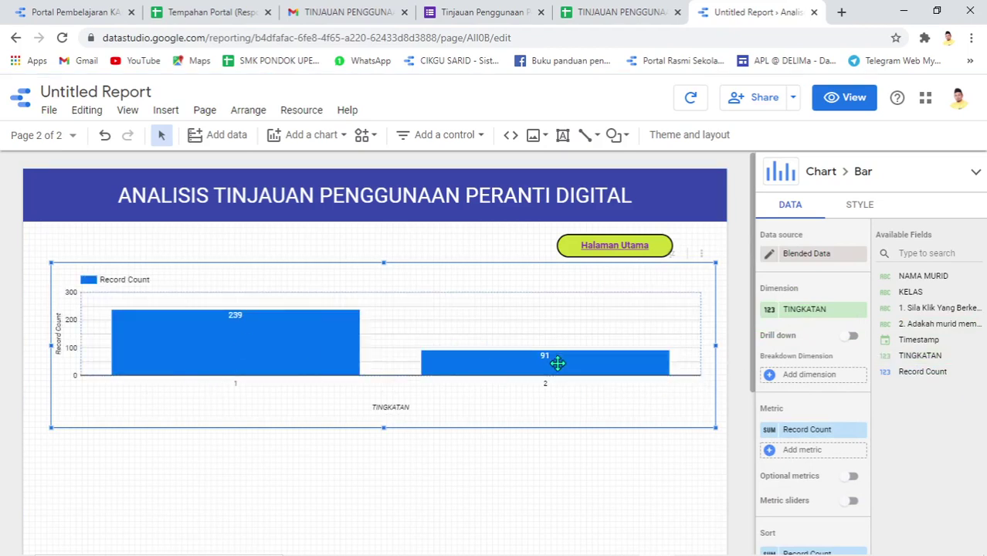
- Compare the TINGKATAN chart with the TINGKATAN and KELAS entries in the Google Sheets list, and return to the report
click(634, 13)
scroll(183, 309, down, 7)
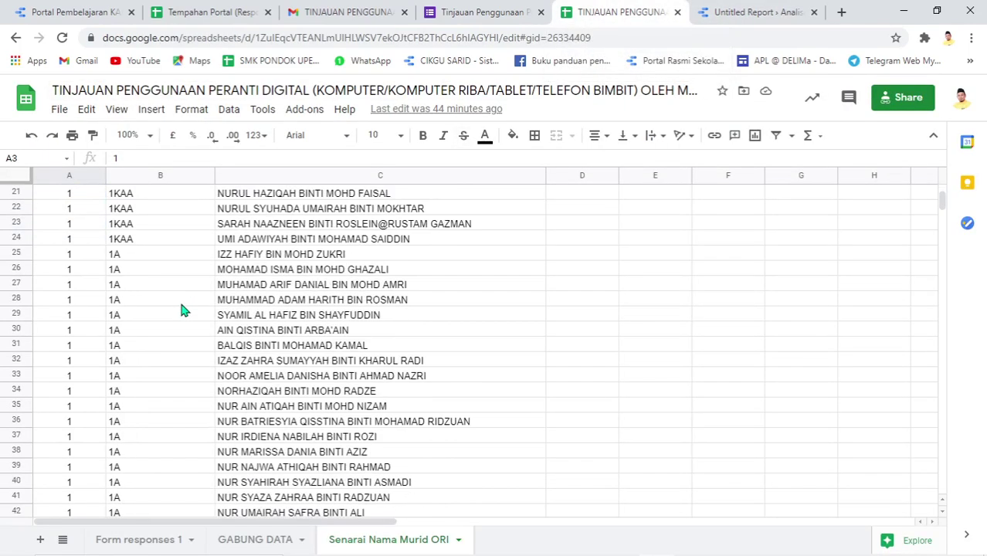
scroll(183, 310, up, 6)
click(738, 13)
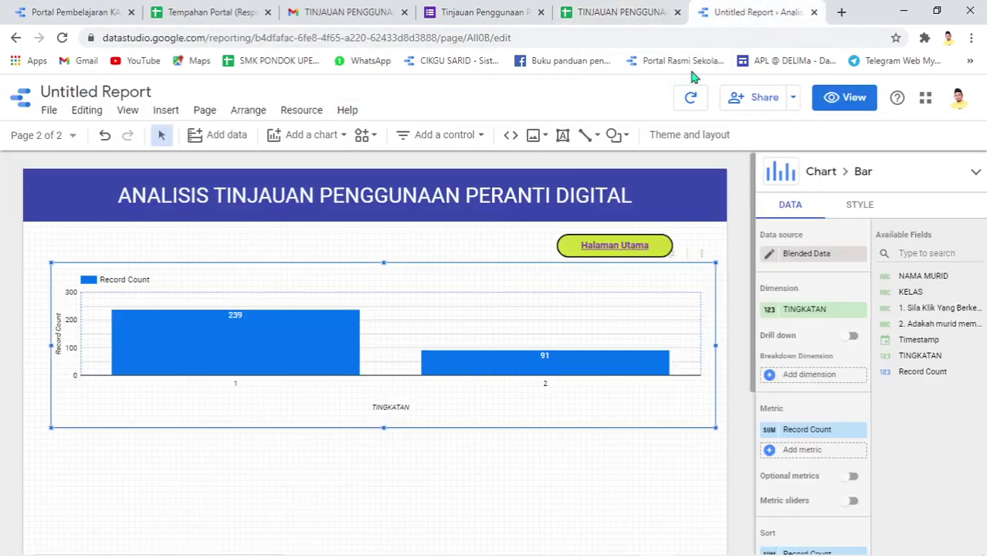
- Add a pie chart below the column chart, aligned with its left edge, and enlarge it to nearly half the page width
click(301, 139)
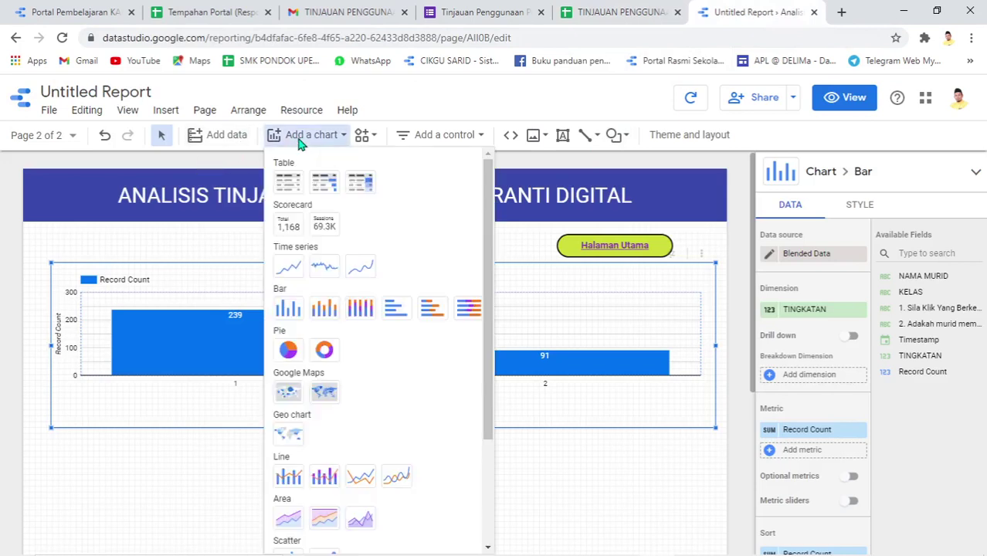
click(287, 351)
scroll(165, 326, down, 5)
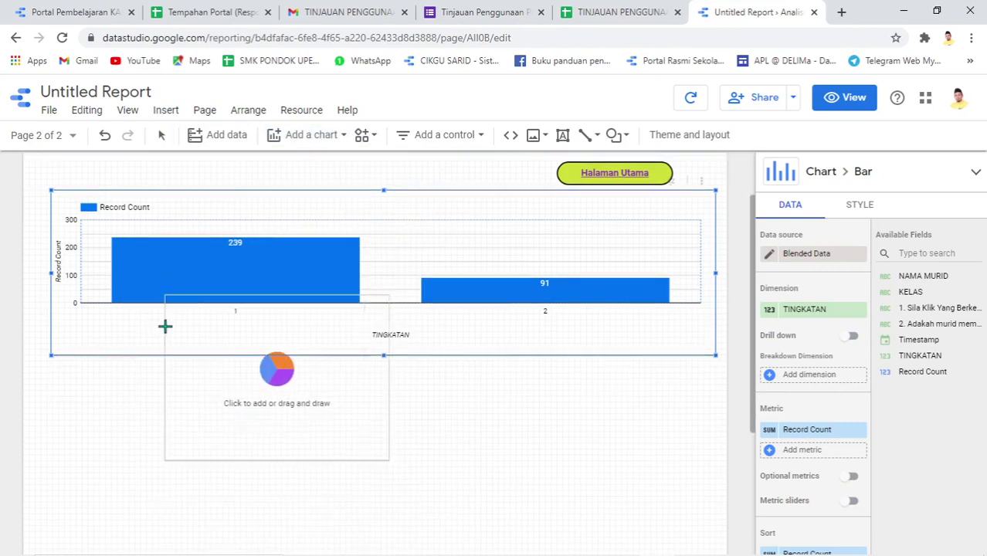
scroll(62, 216, up, 2)
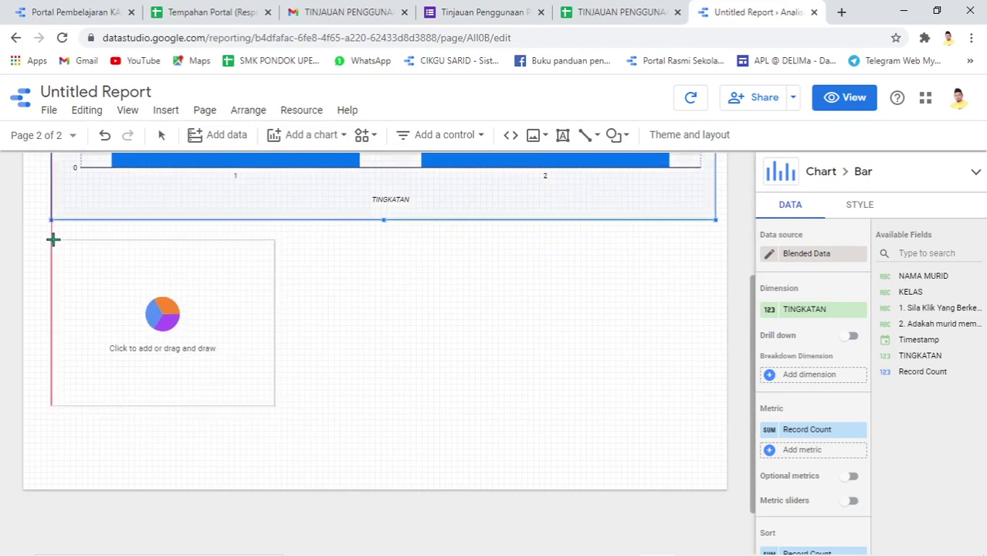
click(51, 236)
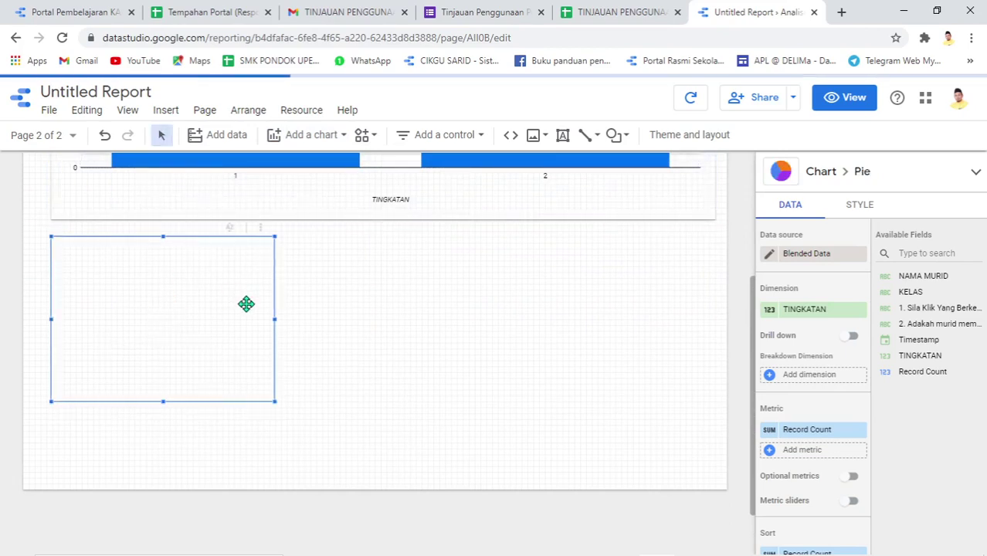
drag(272, 319, 346, 322)
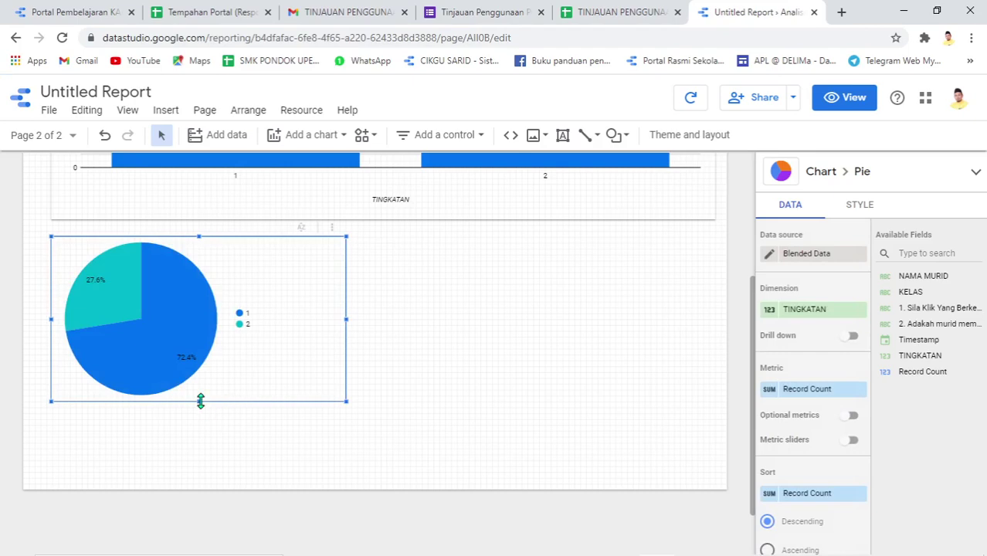
drag(200, 401, 199, 431)
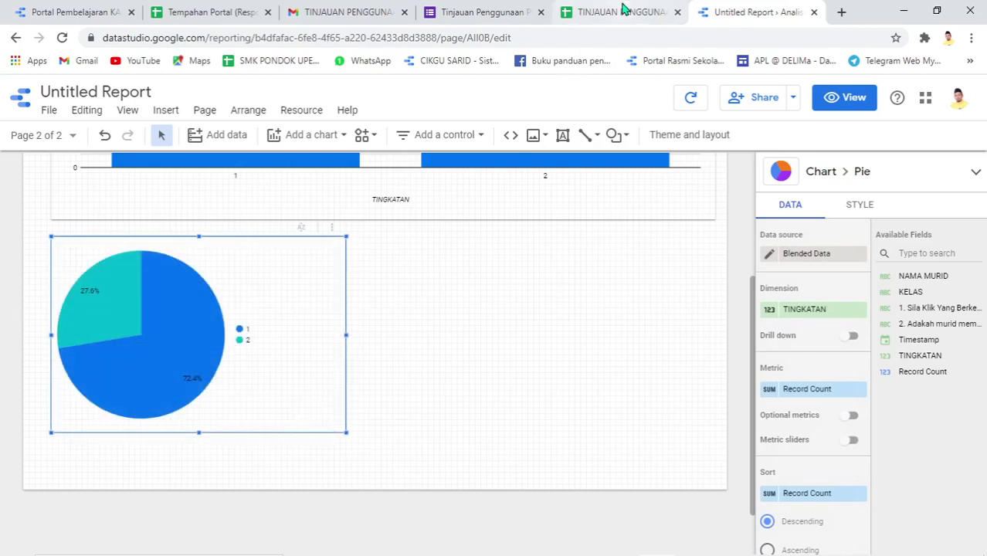
- Review the class rows in the Senarai Nama Murid ORI sheet again, and return to the report's pie chart
click(624, 11)
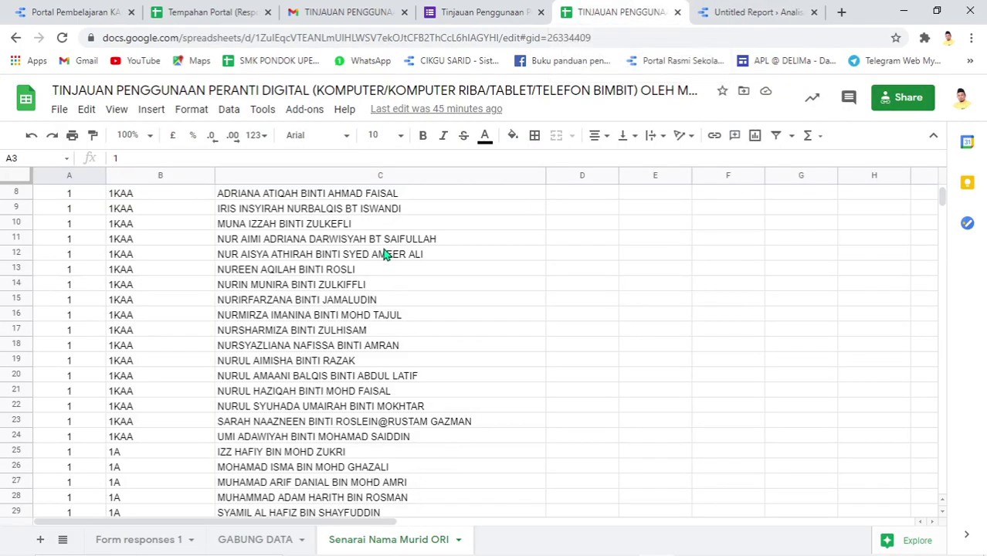
scroll(384, 254, down, 16)
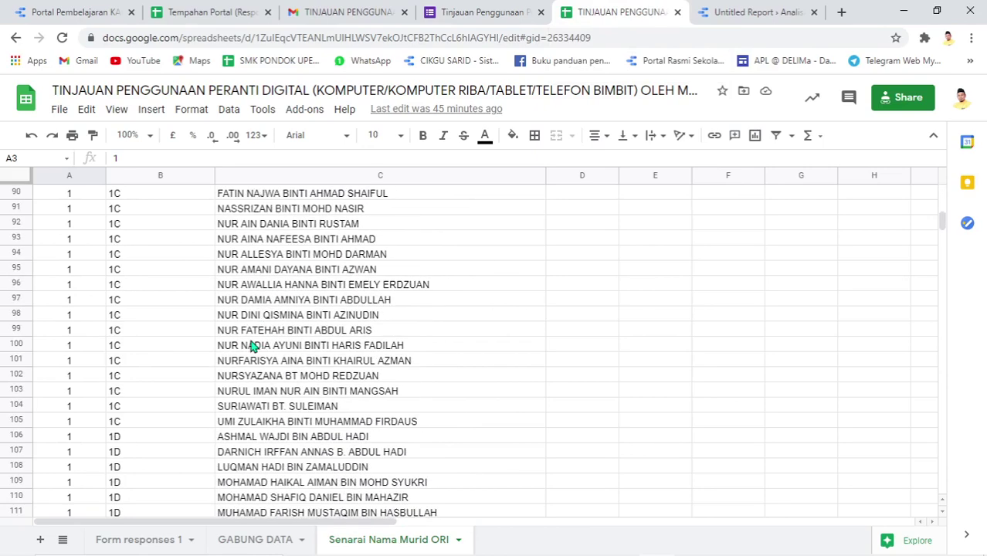
scroll(254, 344, down, 14)
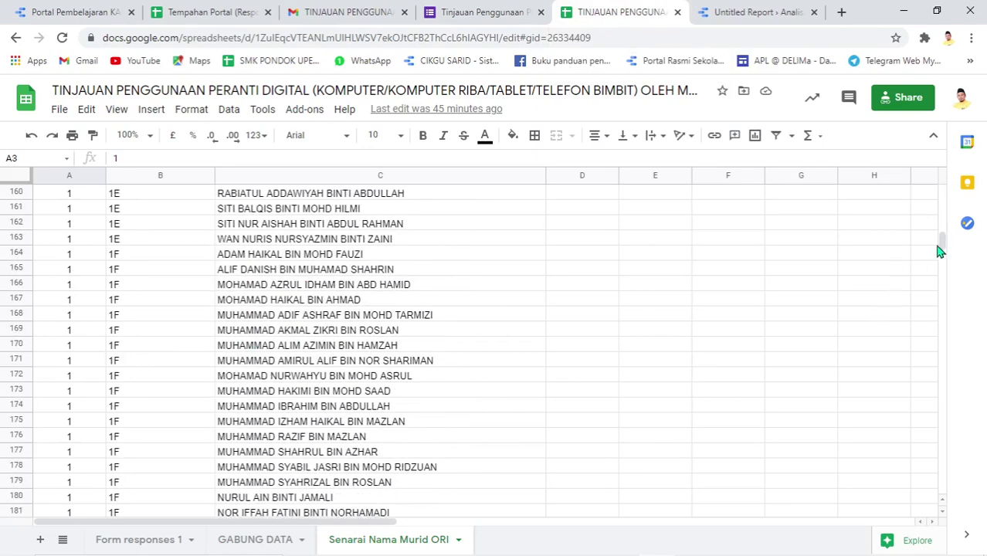
drag(938, 247, 947, 202)
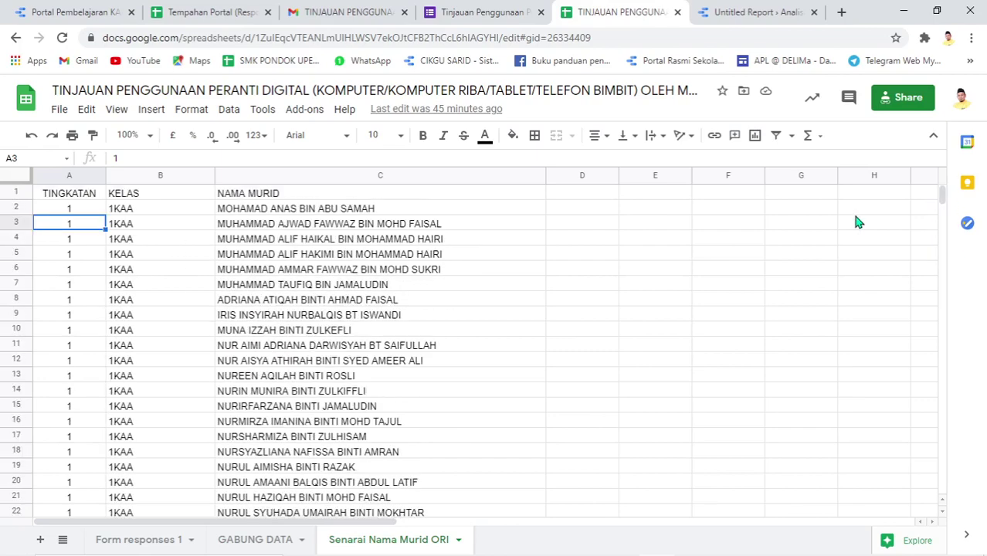
click(532, 285)
click(729, 10)
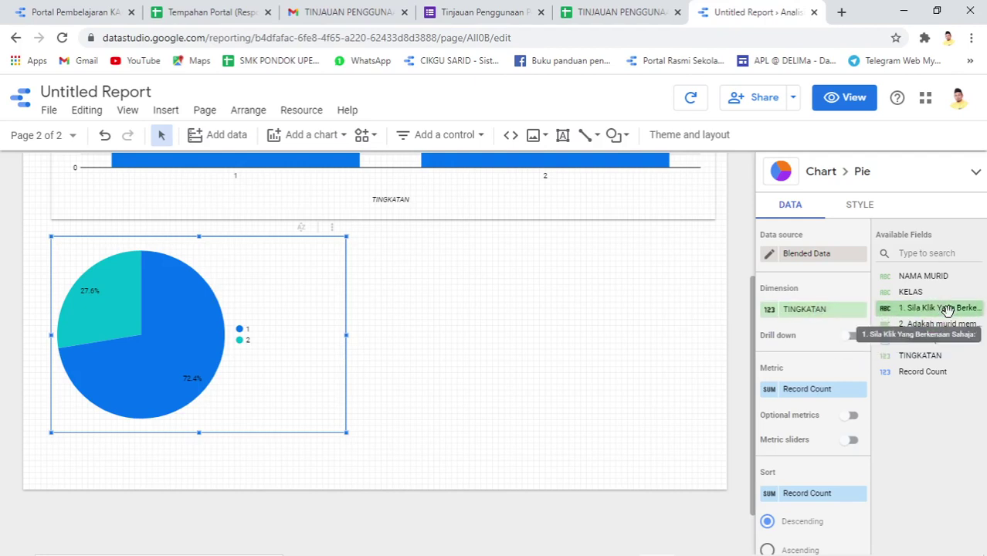
- Set the pie chart's dimension to "1. Sila Klik Yang Berkenaan Sahaja:" and turn the pie into a doughnut with a hole about 30% wide
drag(947, 311, 824, 313)
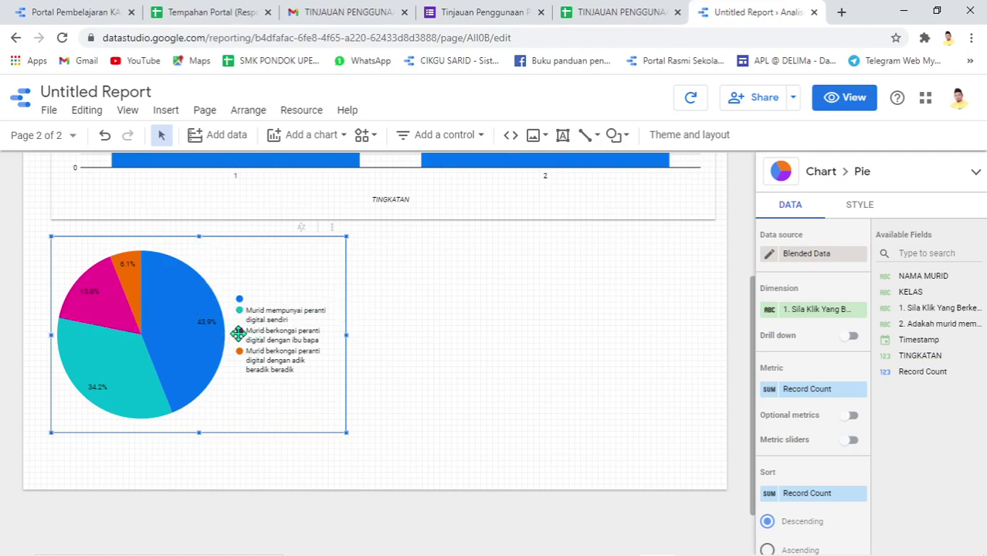
click(864, 208)
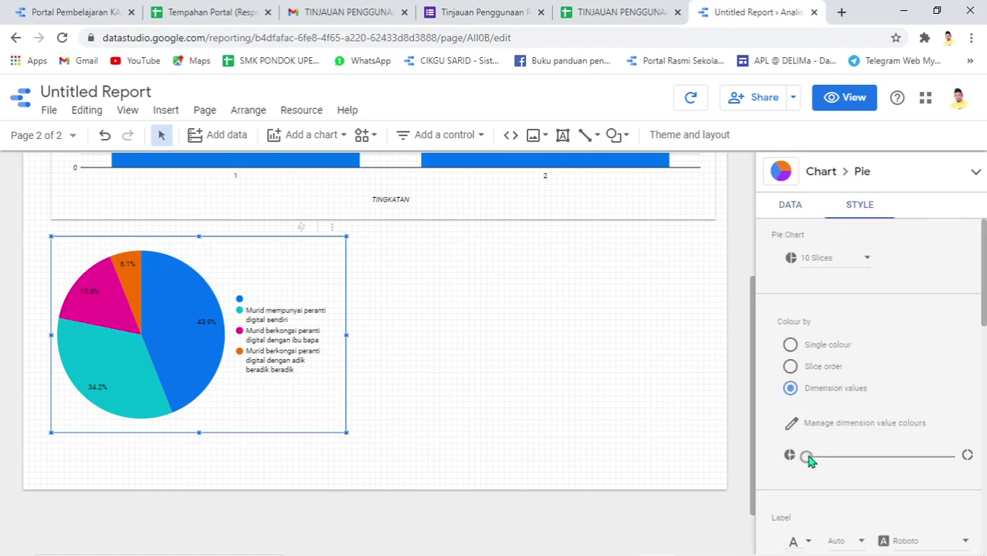
drag(807, 457, 853, 457)
- Set the doughnut chart's slice labels to show Value
scroll(811, 342, down, 5)
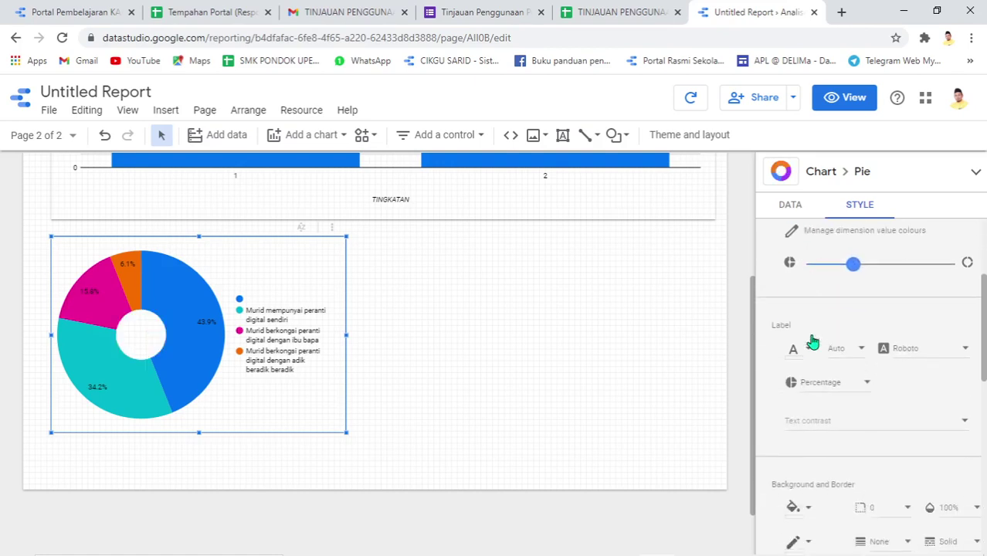
scroll(811, 340, up, 2)
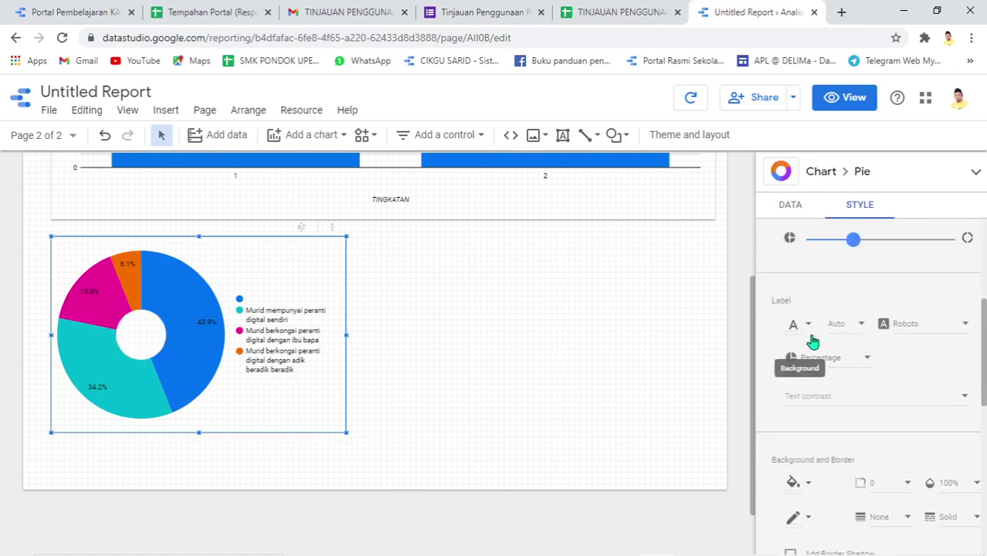
click(853, 358)
click(817, 427)
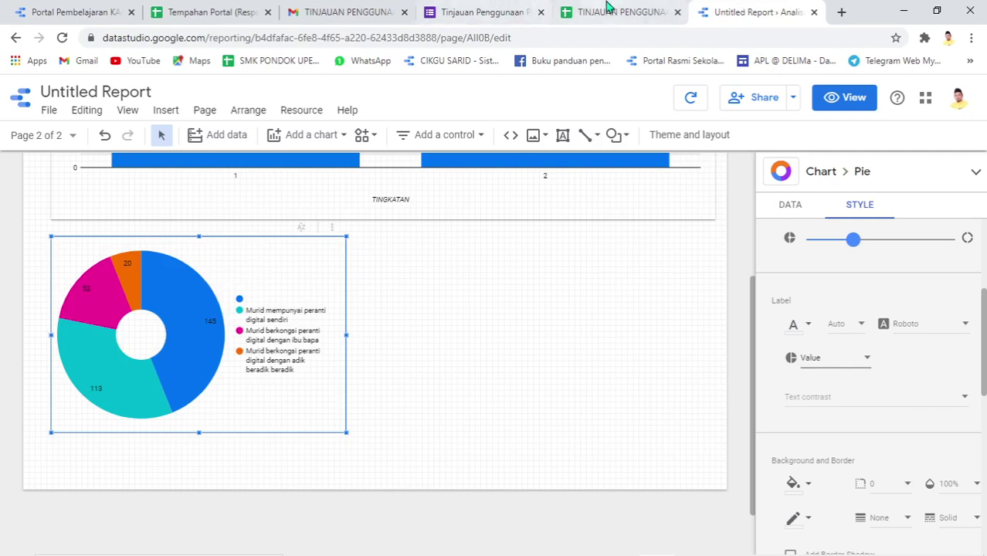
- Review the TINGKATAN 1 and 2 rows in the Senarai Nama Murid ORI sheet in Google Sheets, and compare them with the Data Studio report's charts
click(610, 12)
scroll(292, 345, down, 3)
scroll(292, 345, down, 18)
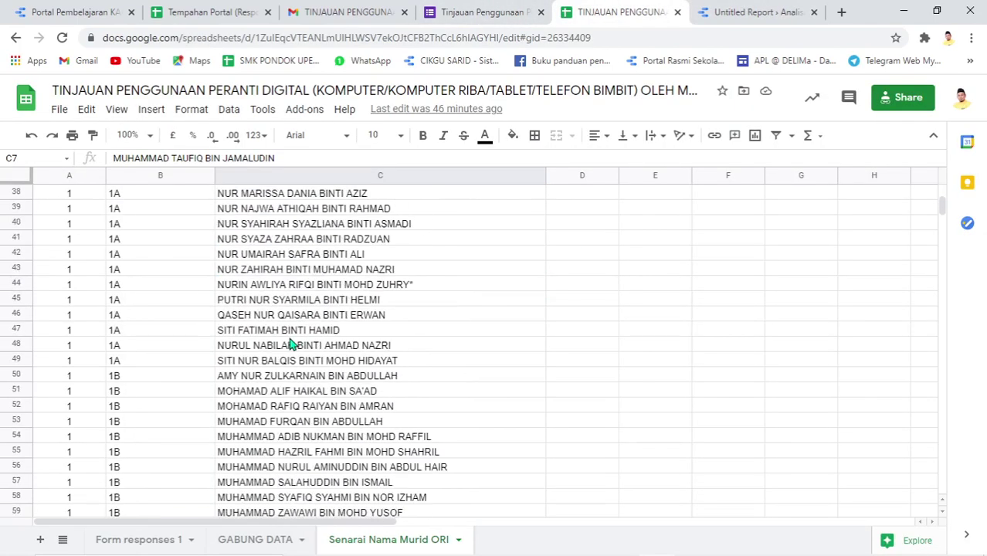
scroll(292, 346, down, 20)
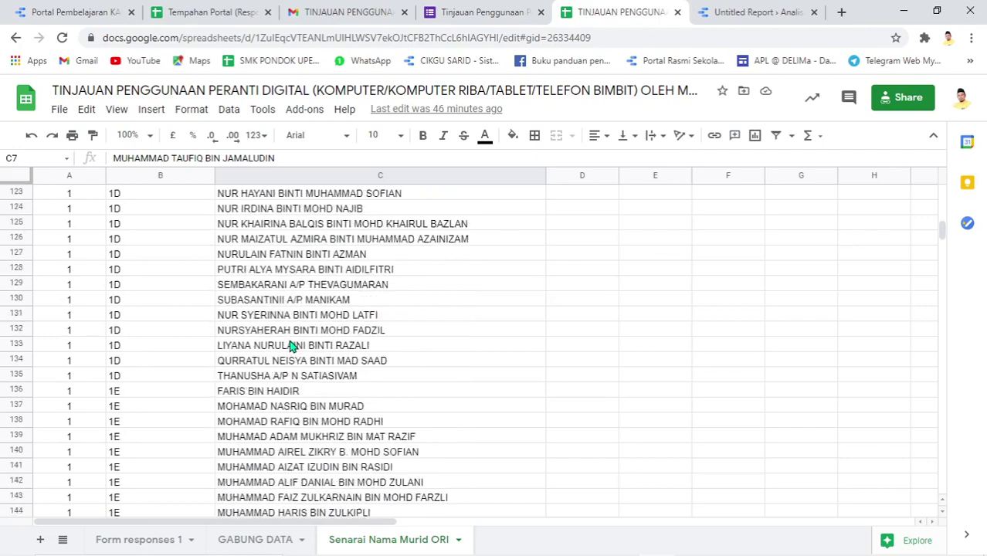
scroll(292, 346, down, 8)
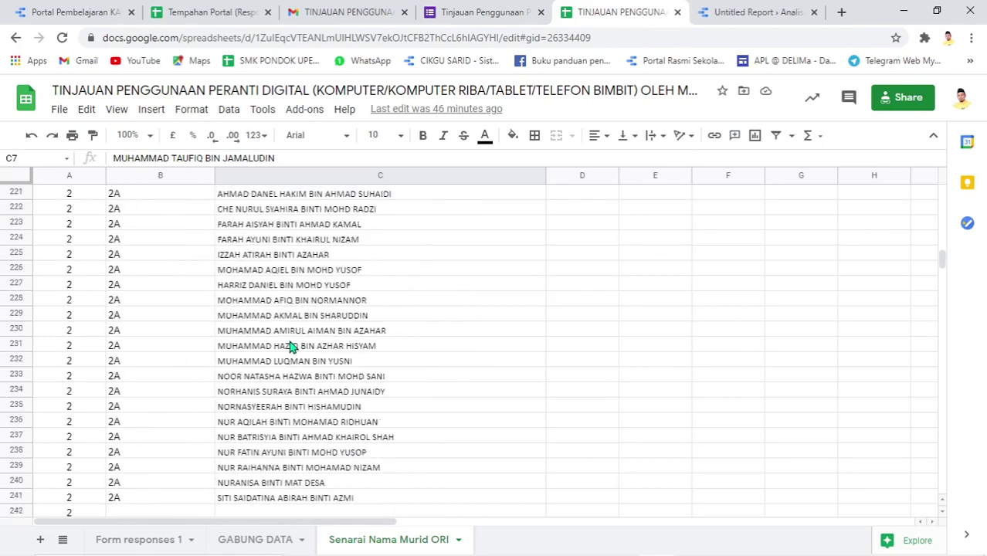
scroll(292, 347, up, 3)
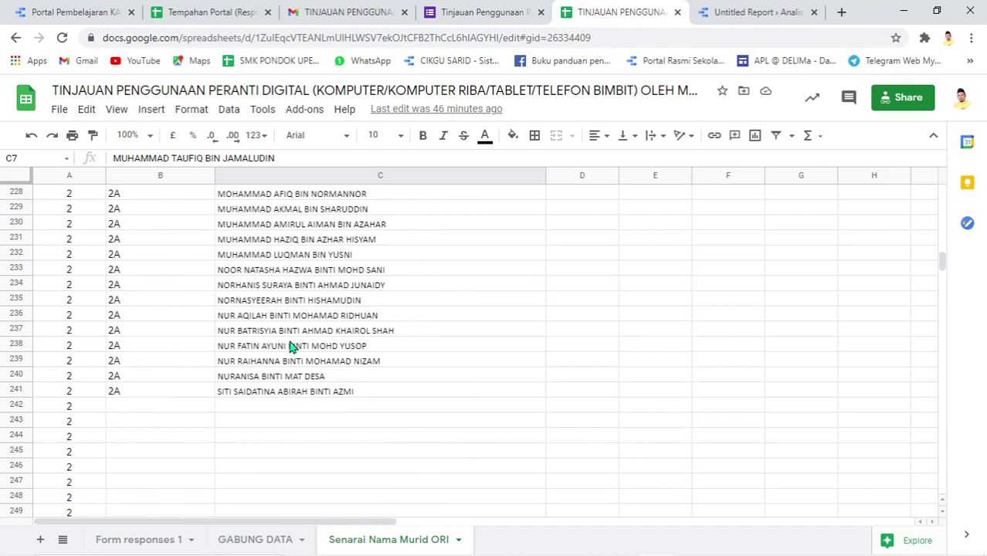
click(75, 348)
click(141, 335)
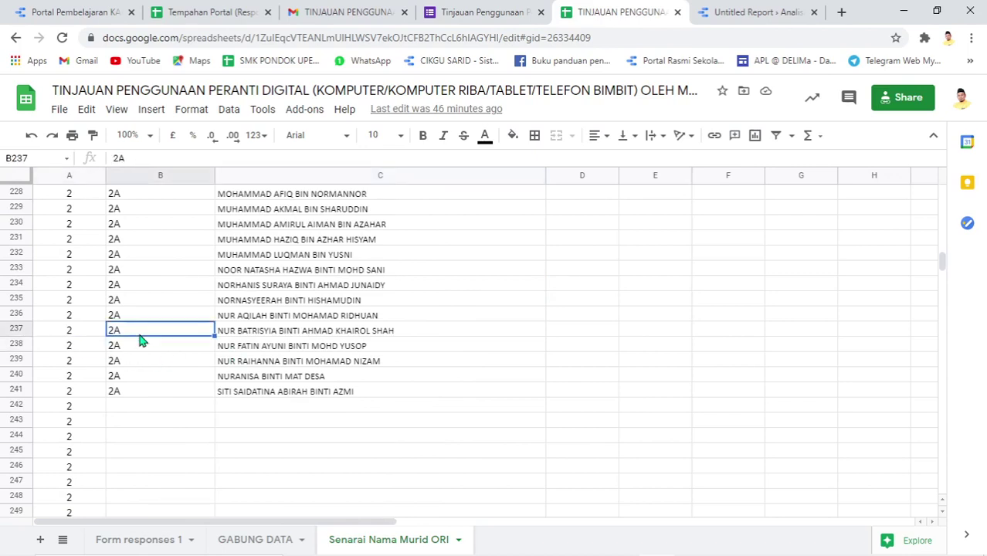
click(375, 350)
scroll(314, 356, down, 3)
scroll(314, 356, down, 15)
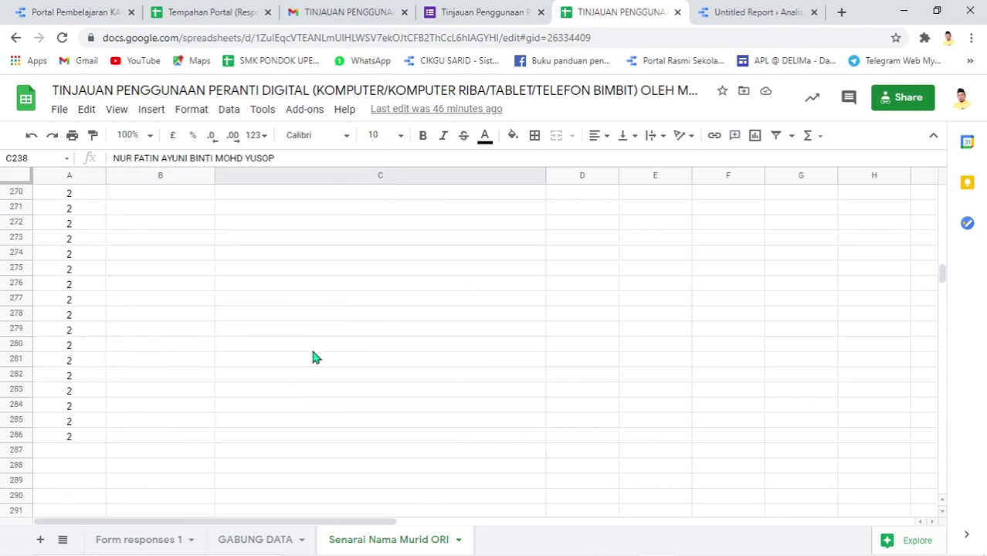
scroll(313, 356, up, 16)
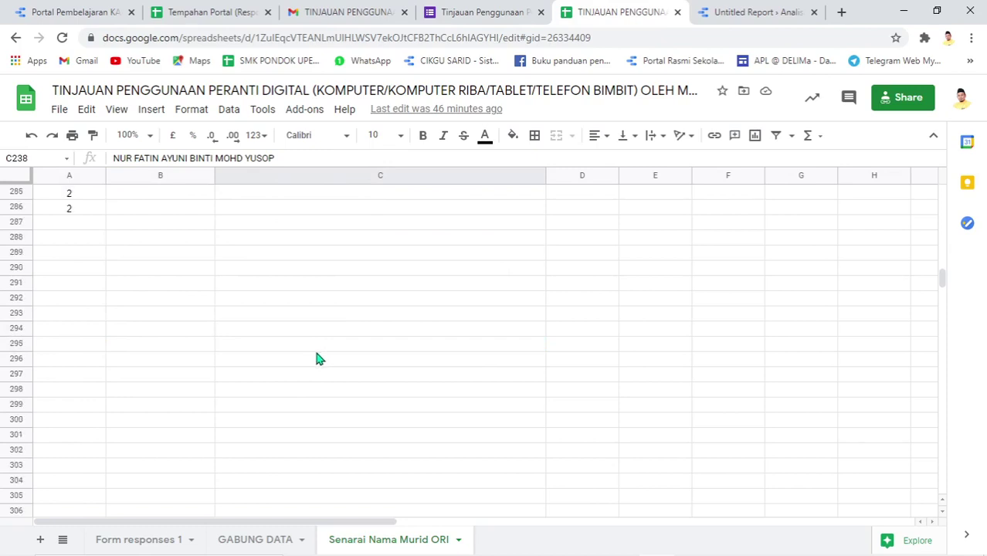
scroll(316, 360, up, 3)
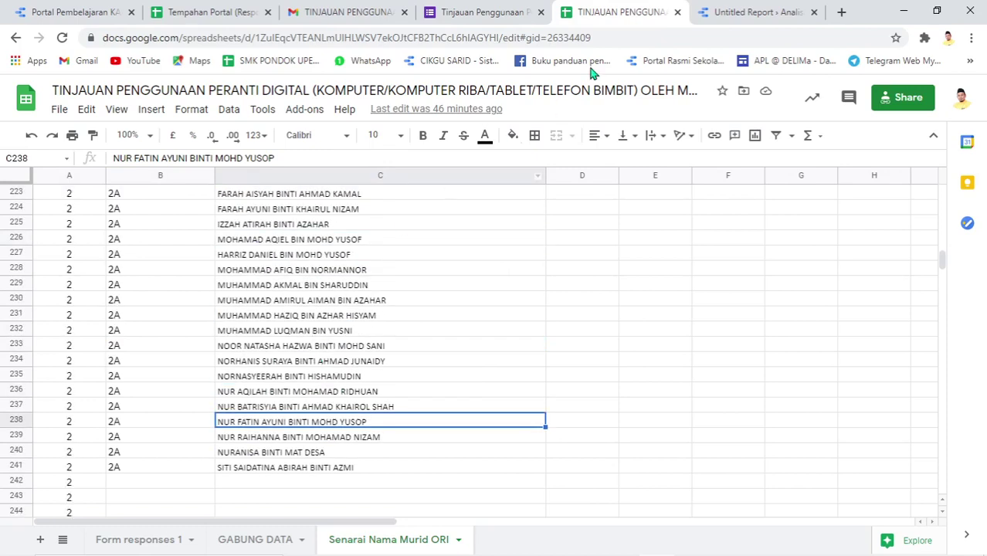
click(711, 12)
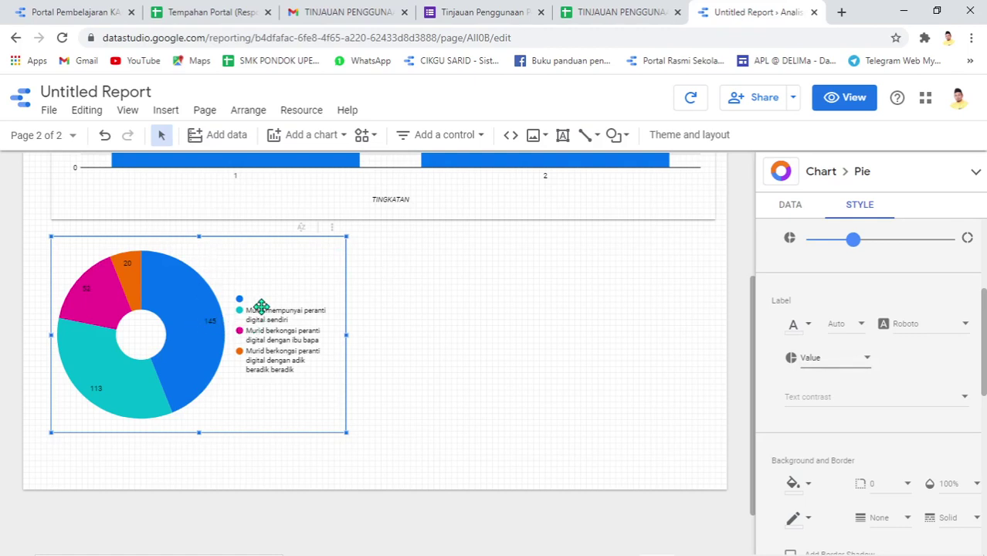
scroll(522, 266, up, 2)
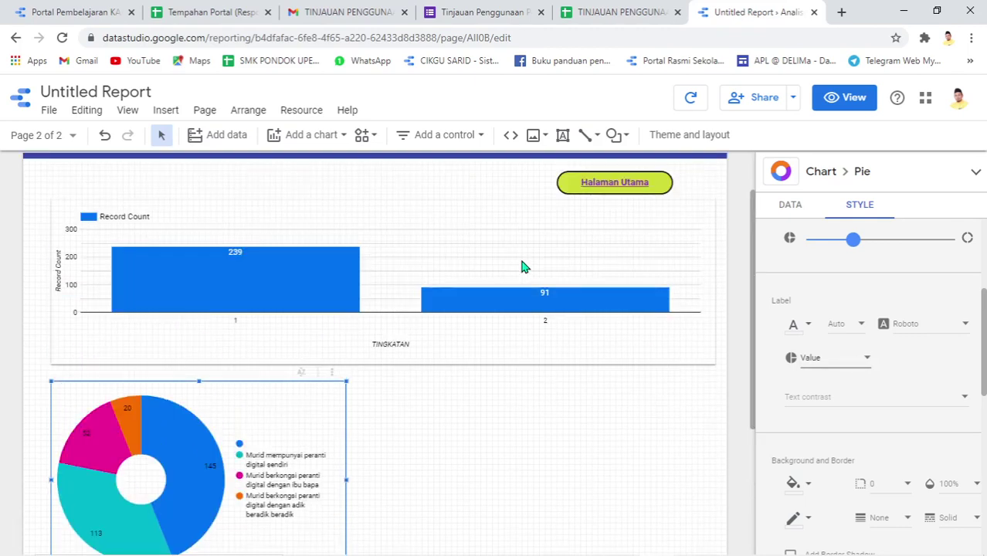
scroll(522, 260, down, 1)
scroll(541, 259, up, 2)
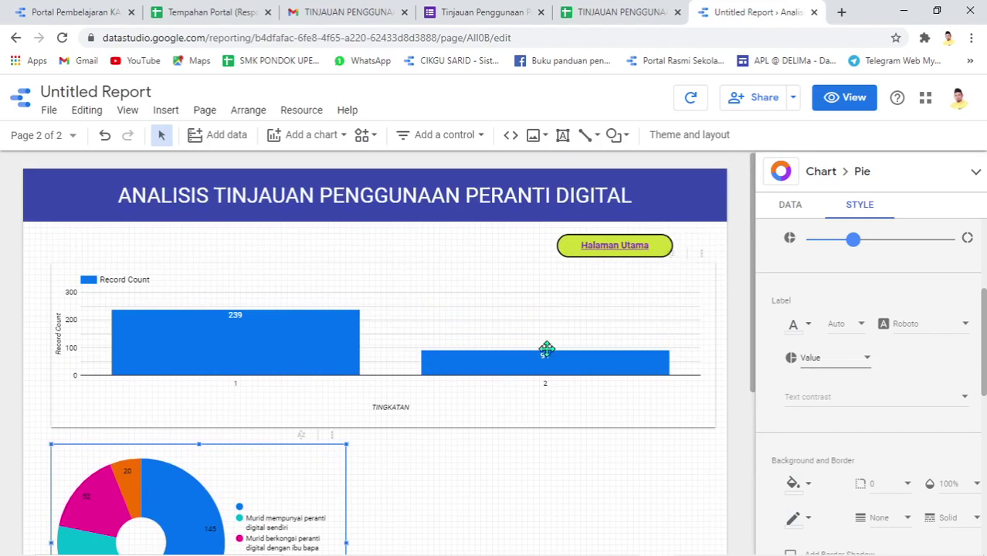
scroll(280, 352, down, 2)
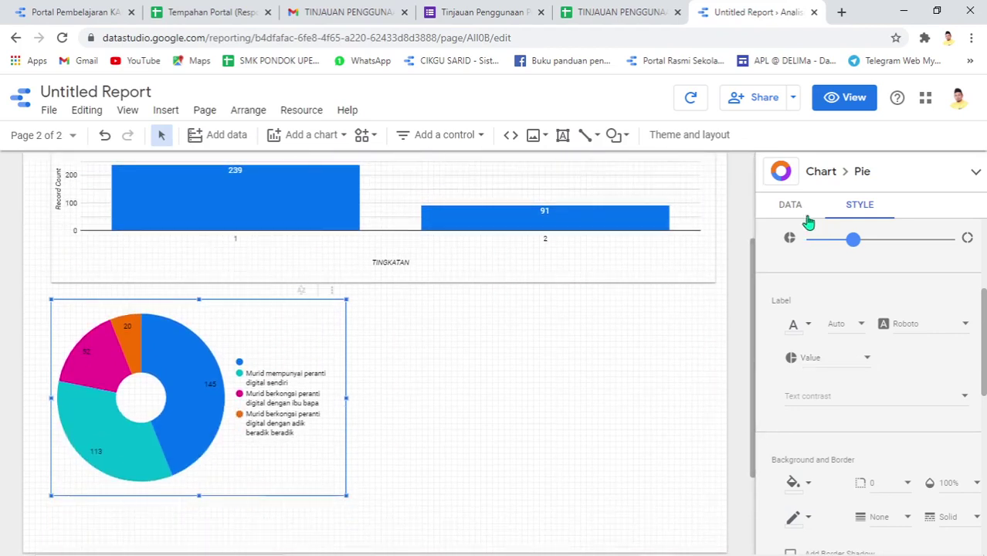
- Duplicate the doughnut chart, place the copy level beside the original, and set its dimension to "2. Adakah murid mempunyai Data Internet:"
click(792, 206)
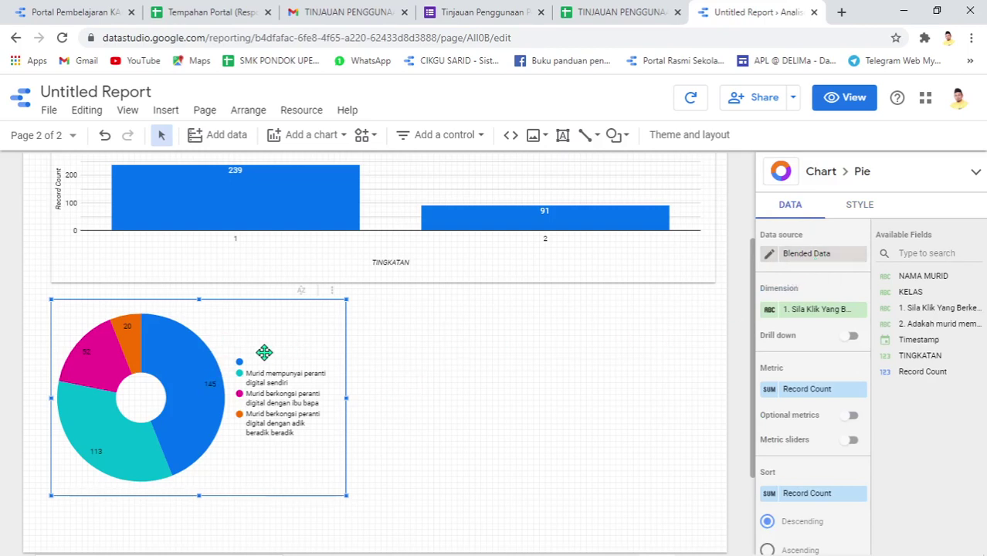
key(ctrl+d)
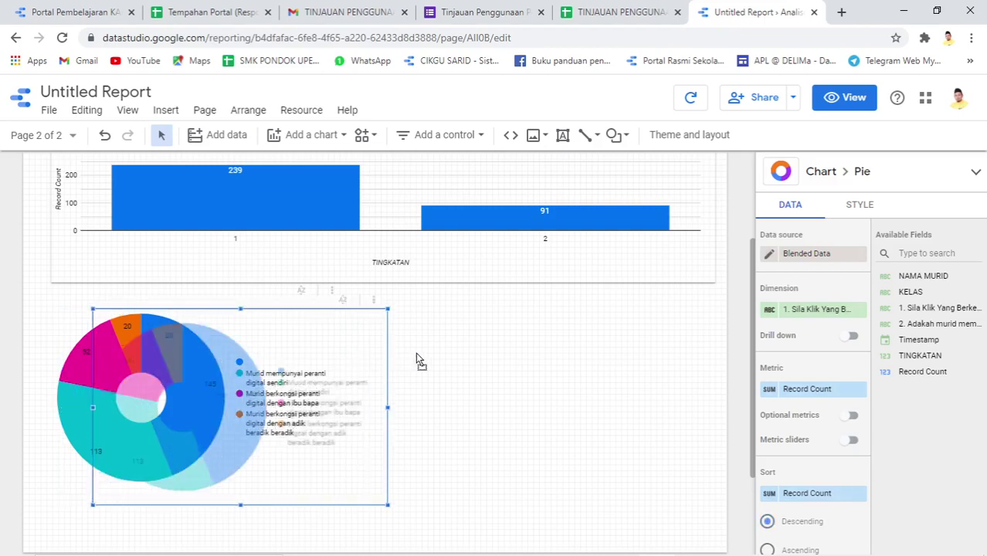
drag(417, 360, 541, 356)
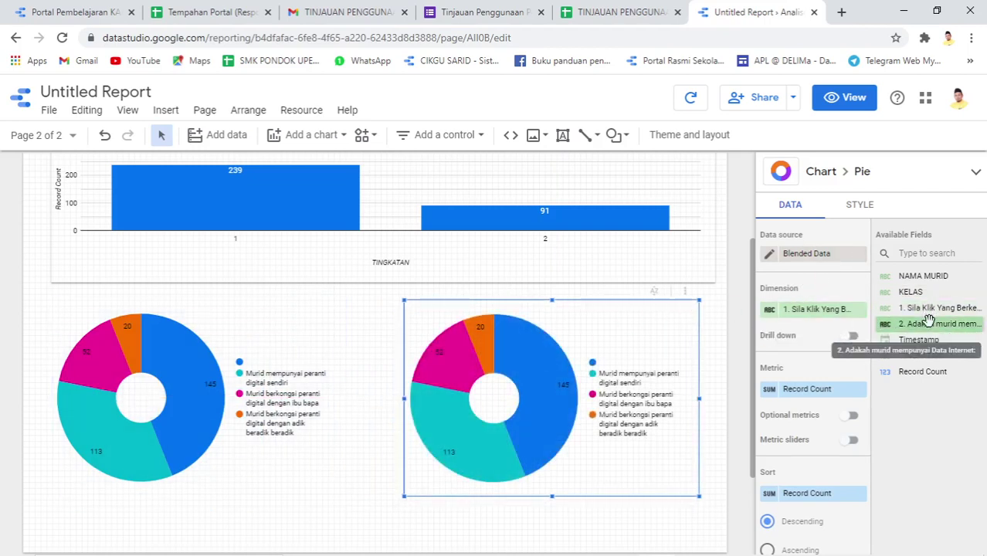
drag(929, 320, 802, 304)
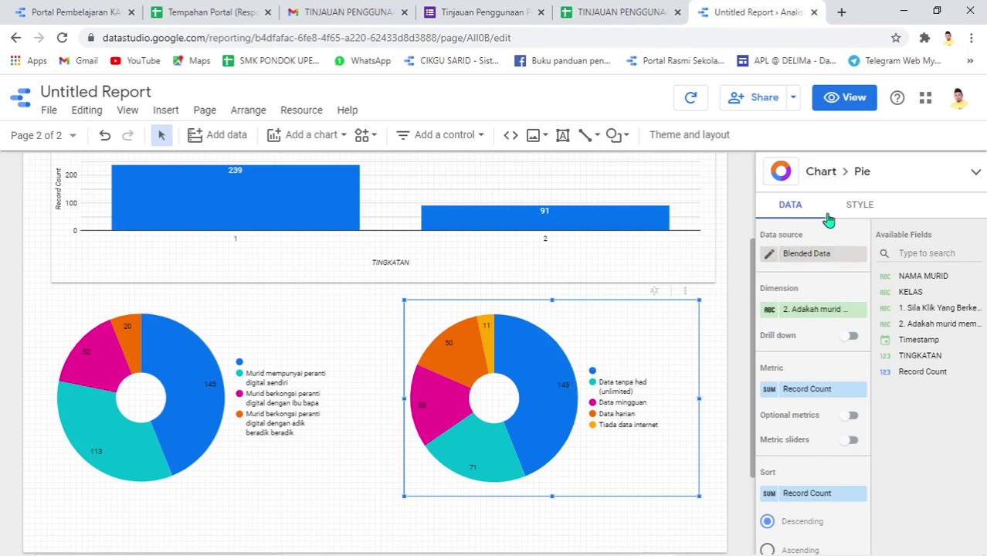
- Open the filter picker for the duplicated doughnut chart
scroll(817, 386, down, 5)
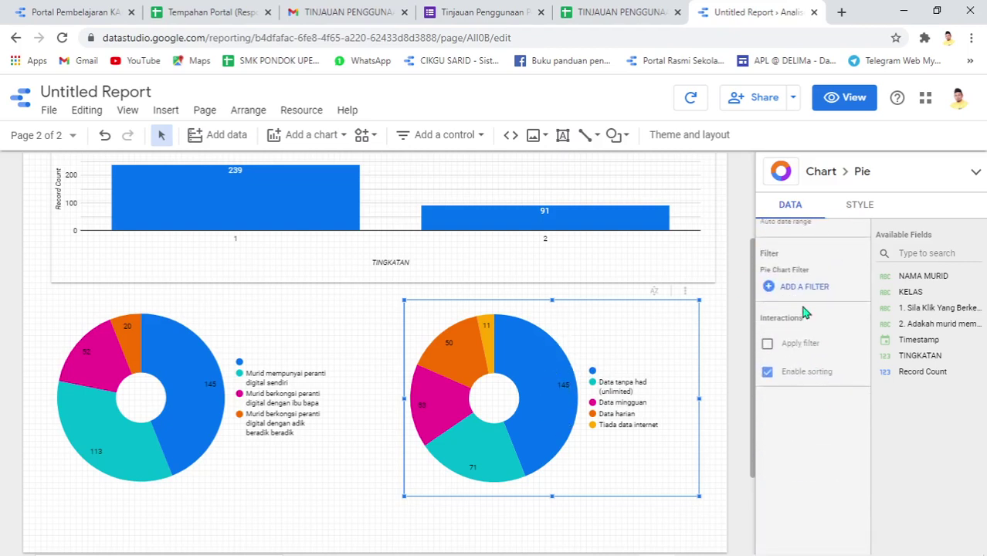
click(803, 291)
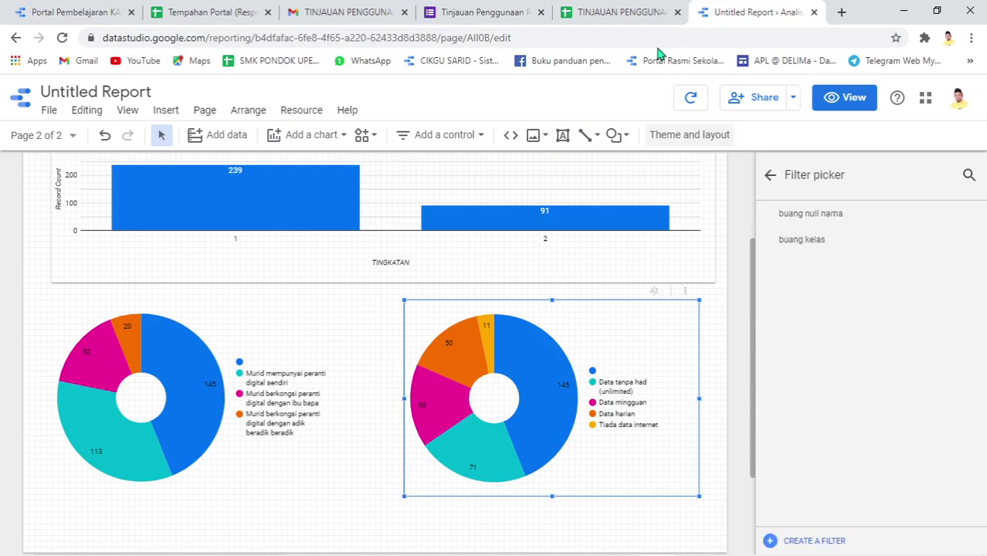
- Switch to the Form responses 1 sheet in Google Sheets and inspect the answers and empty cells under survey questions 1 and 2
click(653, 13)
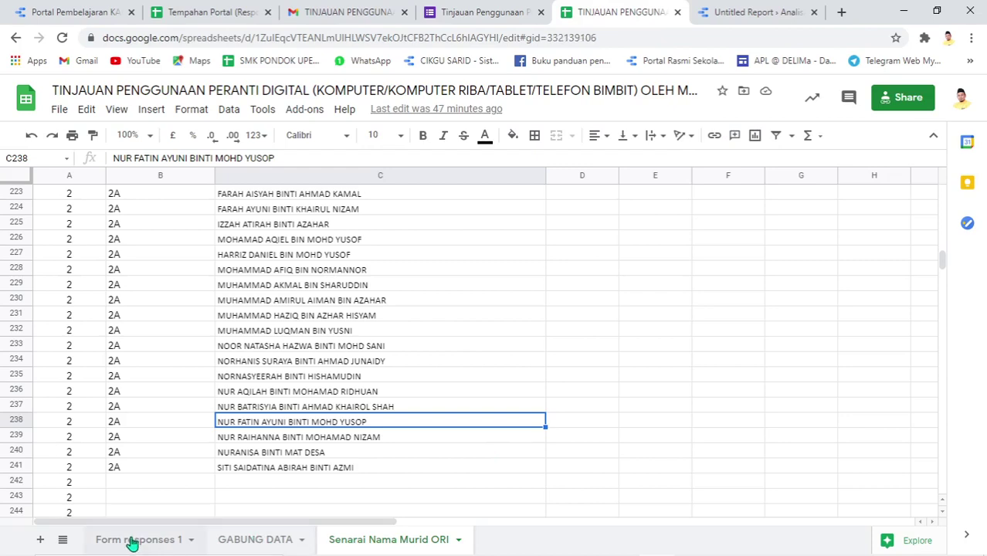
click(135, 539)
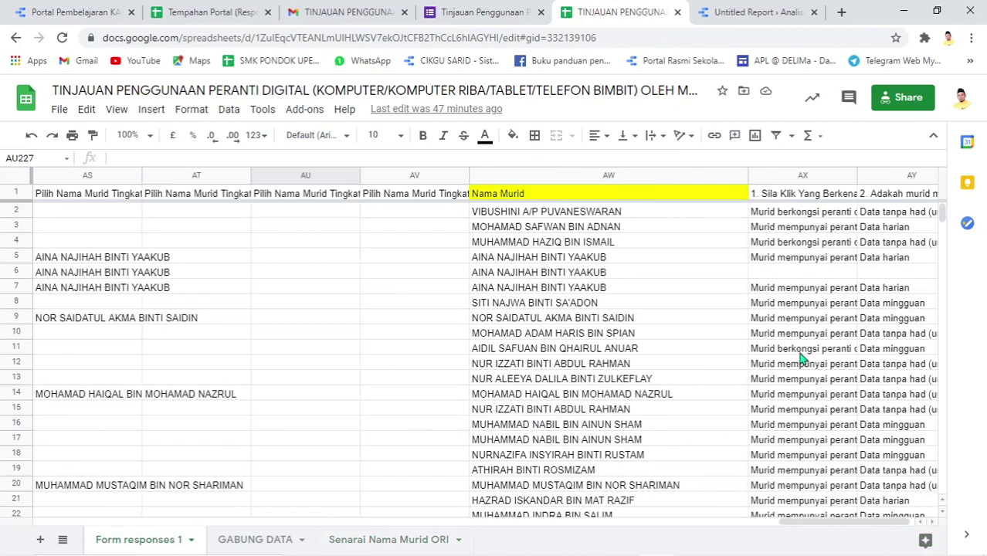
click(826, 197)
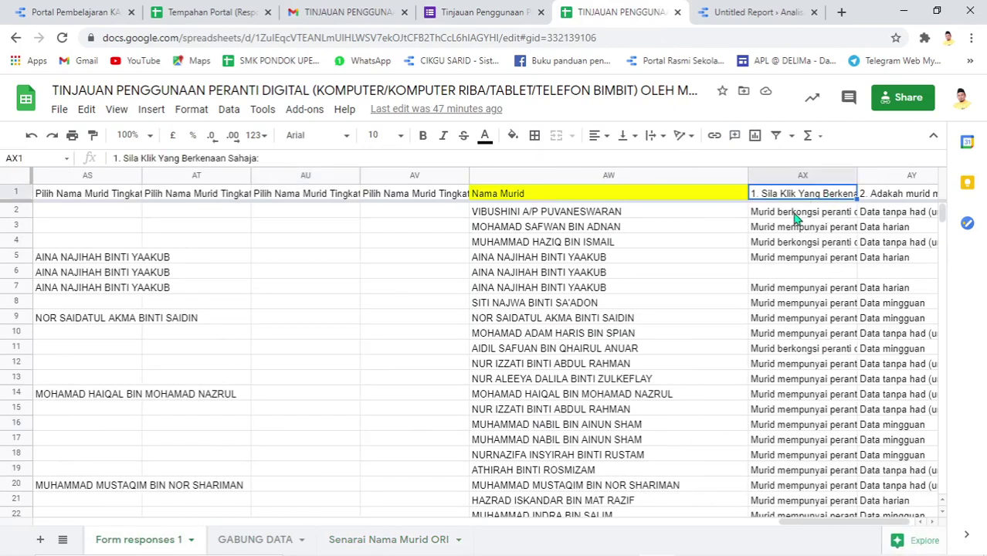
click(796, 219)
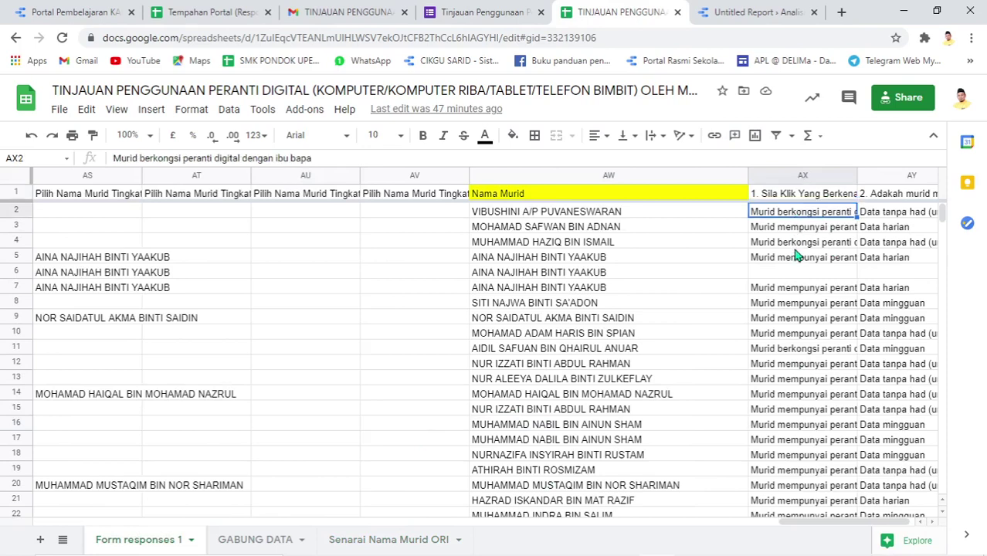
click(799, 259)
click(794, 275)
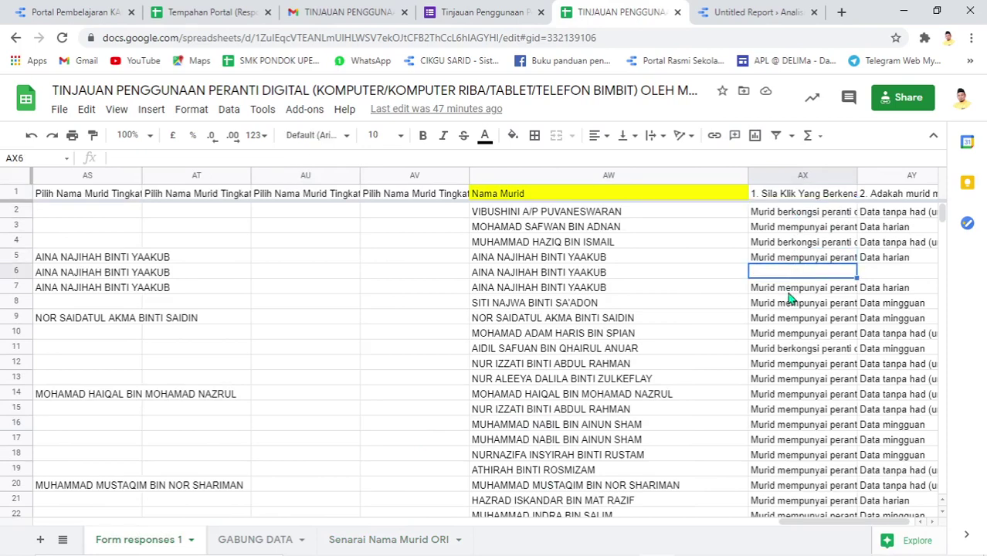
click(790, 303)
click(789, 323)
click(811, 274)
key(Right)
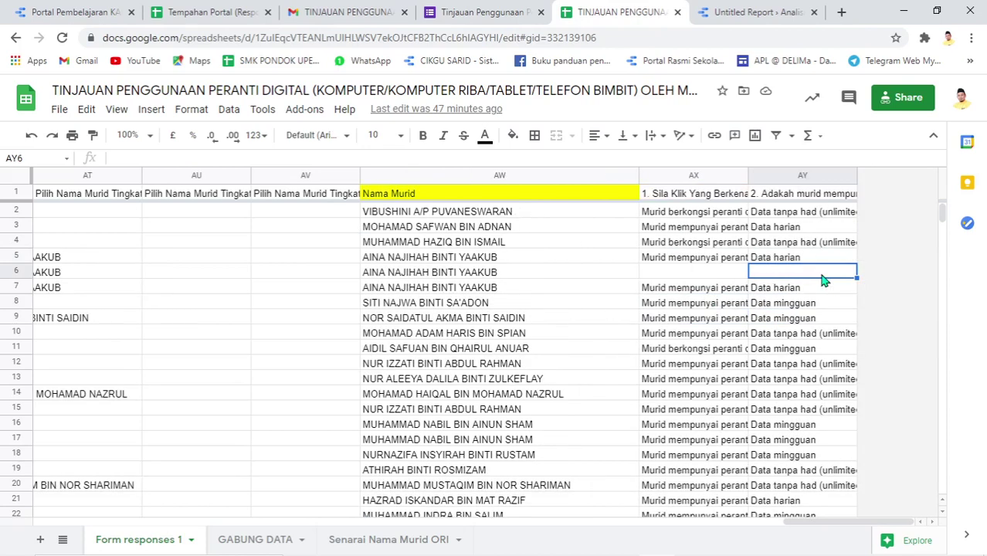
- Scan the question 1 answers in column AX down past row 80 and return to the column header
key(Up)
key(Up)
key(Up)
key(Up)
key(Left)
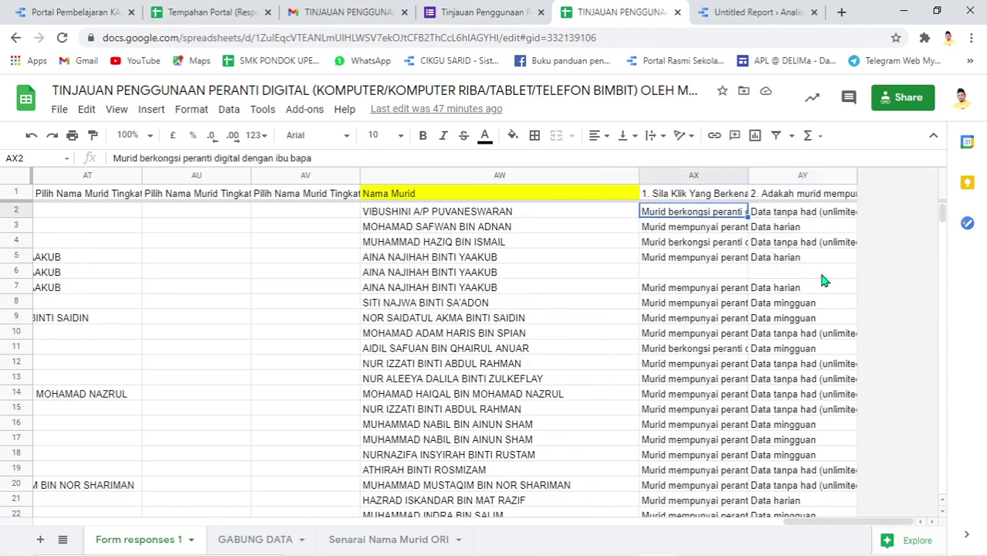
key(Down)
key(Down)
key(Down)
key(Down)
key(Down)
key(Down)
key(Down)
key(Down)
key(Down)
key(Down)
key(Down)
key(Down)
key(Down)
key(Down)
key(Down)
key(Down)
key(Down)
key(Down)
key(Down)
key(Down)
key(Down)
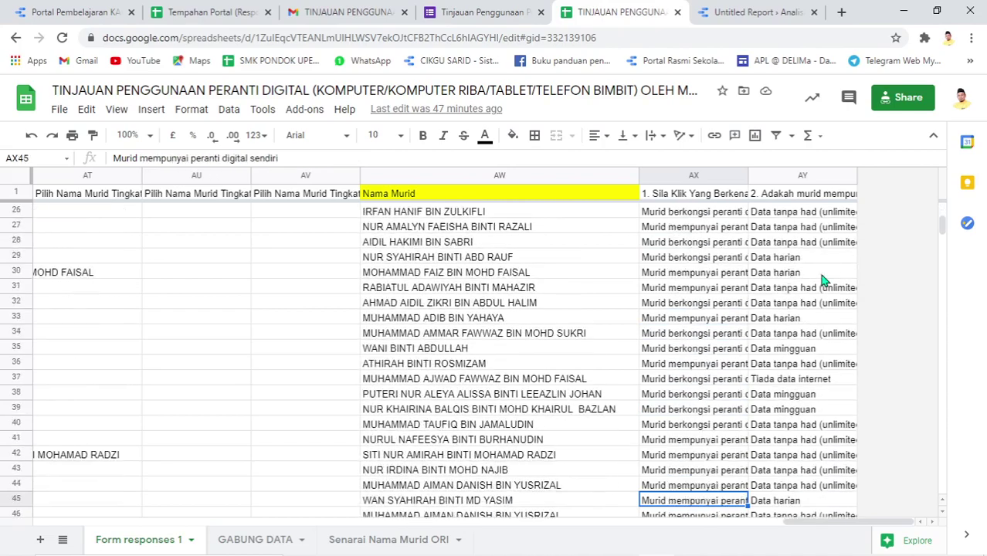
key(Down)
key(Down)
key(Down)
key(Down)
key(Down)
key(Down)
key(Down)
key(Down)
key(Down)
key(Down)
key(Down)
key(Down)
key(Down)
key(Down)
key(Down)
key(Down)
key(Down)
key(Down)
key(Down)
key(Down)
key(Up)
key(Up)
key(Up)
key(Up)
key(Up)
key(Up)
key(Up)
key(Up)
key(Up)
key(Up)
key(Up)
key(Up)
key(Up)
key(Up)
key(Up)
key(Up)
key(Up)
key(Up)
key(Up)
key(Up)
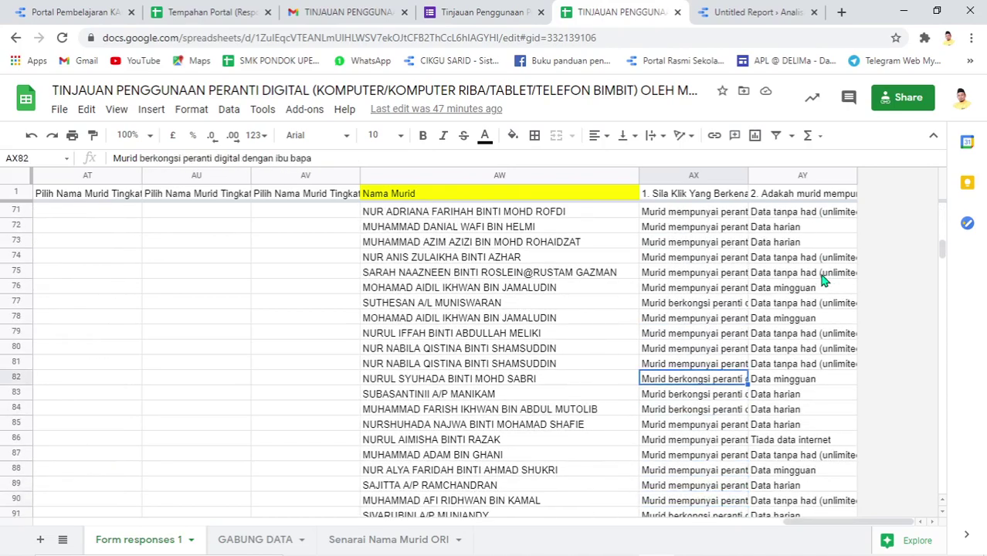
key(Up)
key(Up)
key(Up)
key(Up)
key(Up)
key(Up)
key(Up)
key(Up)
key(Up)
key(Up)
key(Up)
key(Up)
key(Up)
key(Up)
key(Up)
key(Up)
key(Up)
key(Up)
key(Up)
key(Up)
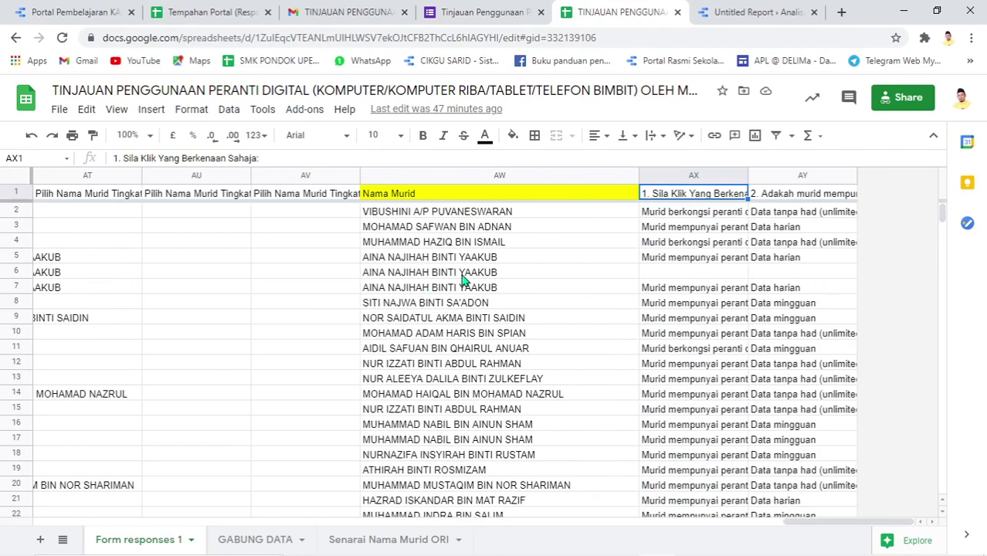
- Return to the Data Studio report and create a filter on the duplicated doughnut chart excluding null values of "2. Adakah murid mempunyai Data Internet"
click(726, 15)
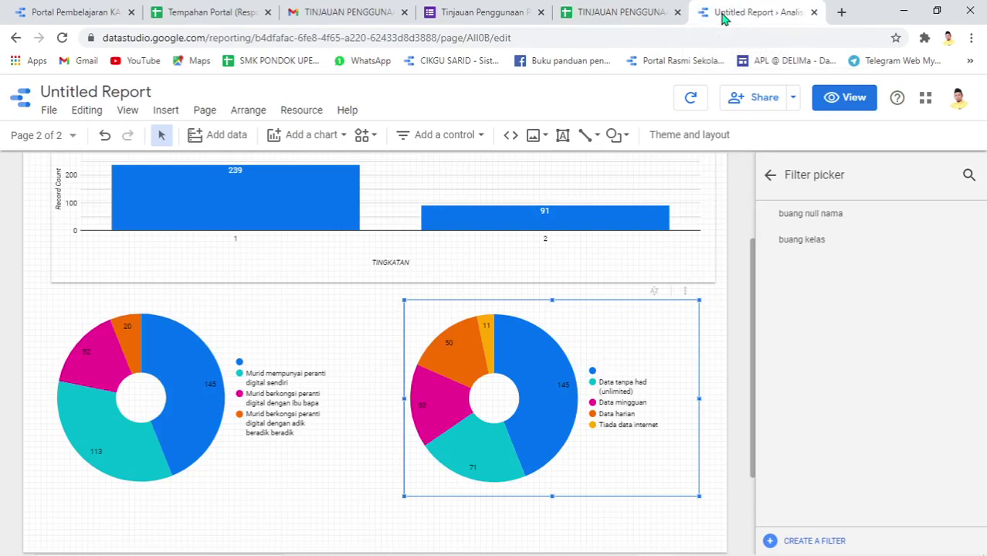
click(815, 541)
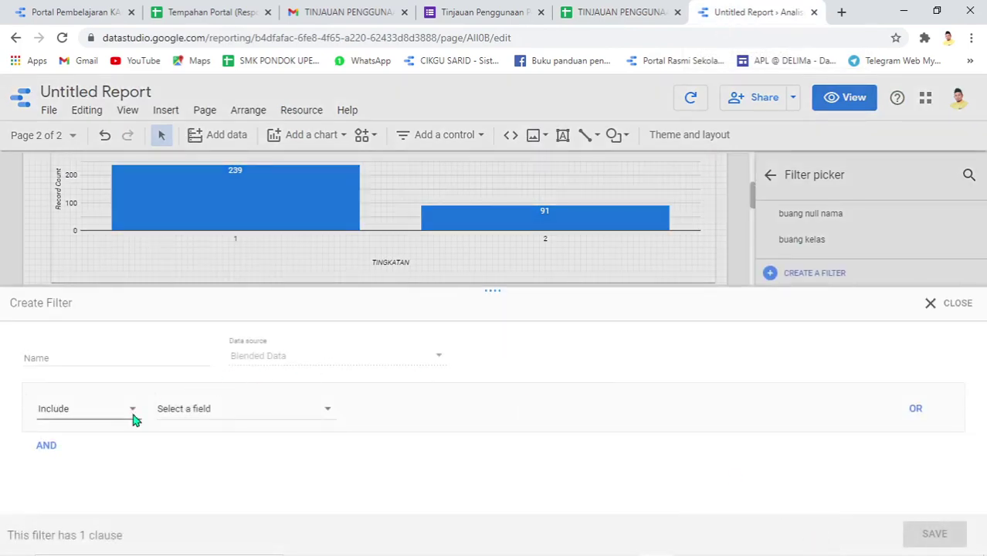
click(134, 417)
click(87, 445)
click(282, 411)
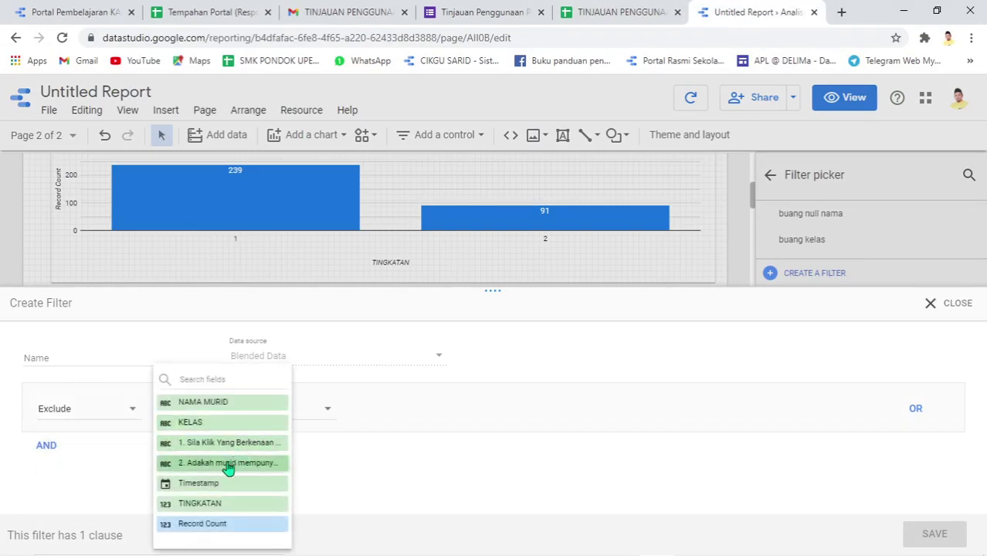
click(229, 464)
click(431, 417)
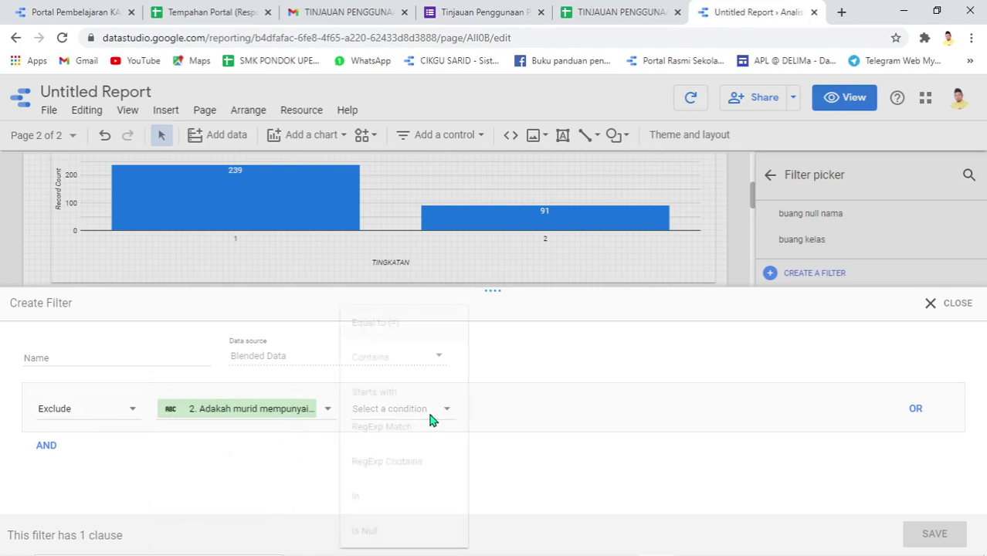
click(384, 532)
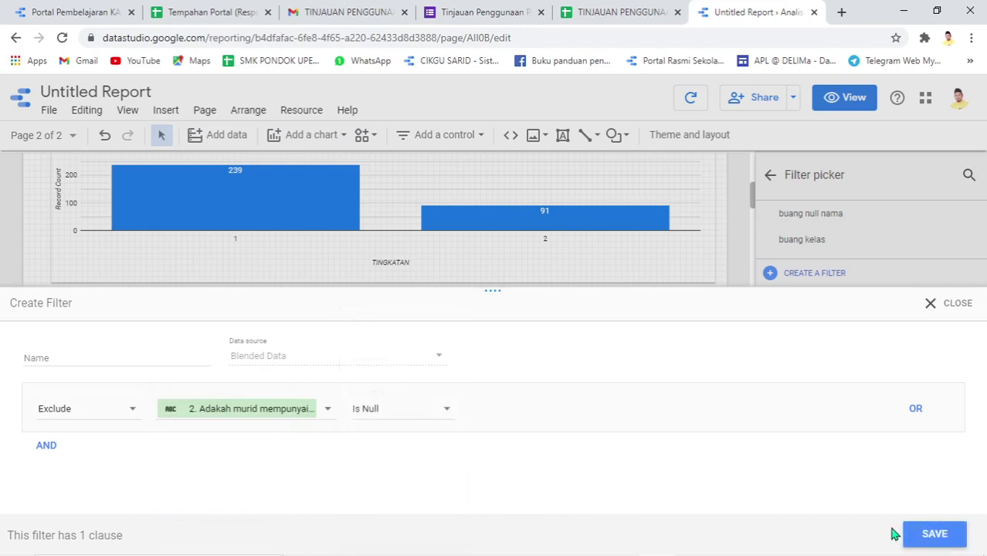
click(931, 534)
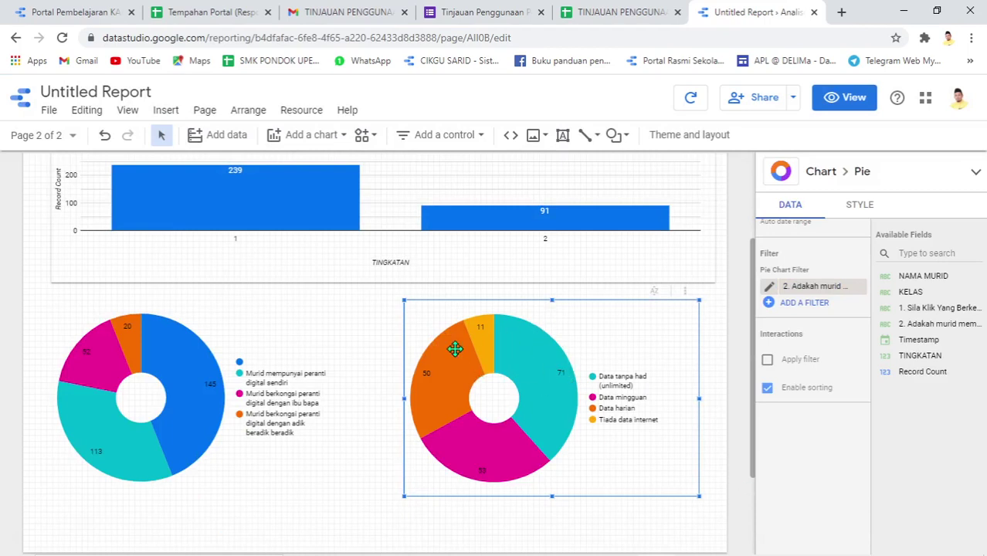
- Create a filter on the original doughnut chart that excludes null values of "1. Sila Klik Yang Berkenaan Sahaja"
click(177, 363)
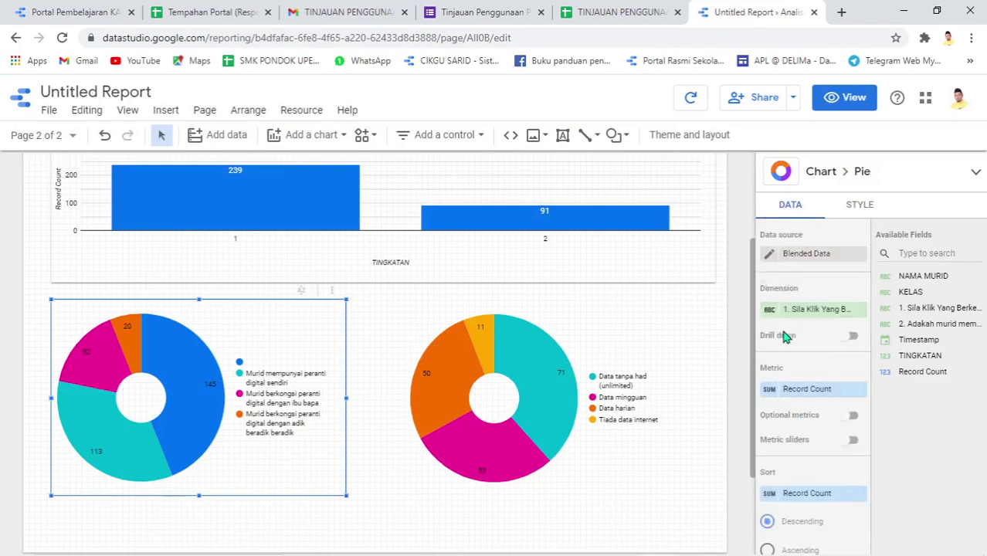
scroll(786, 392, down, 5)
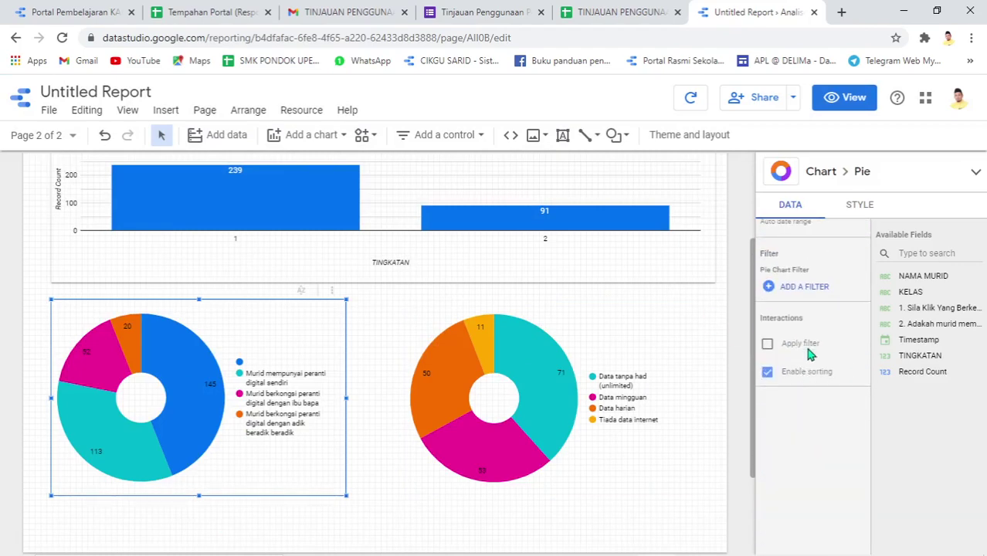
click(803, 287)
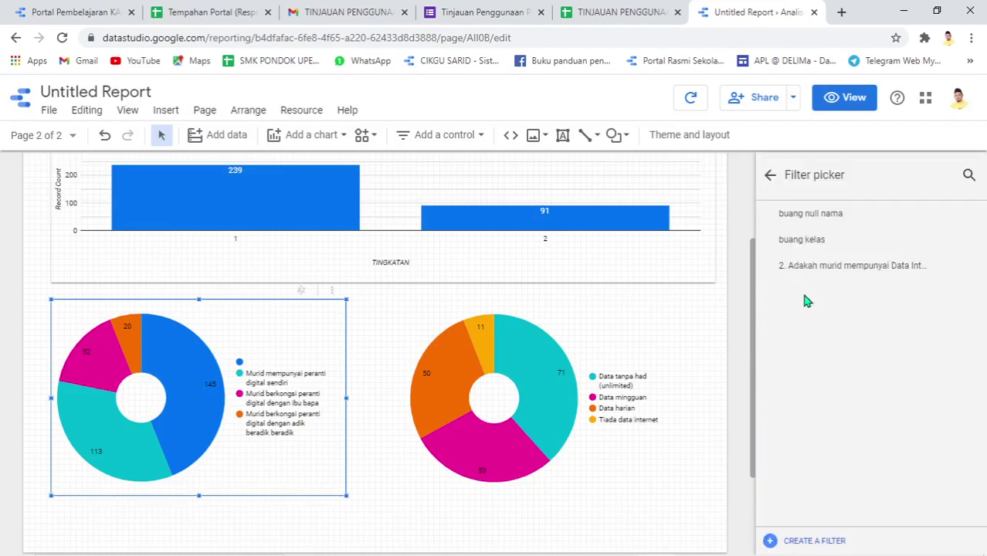
click(819, 541)
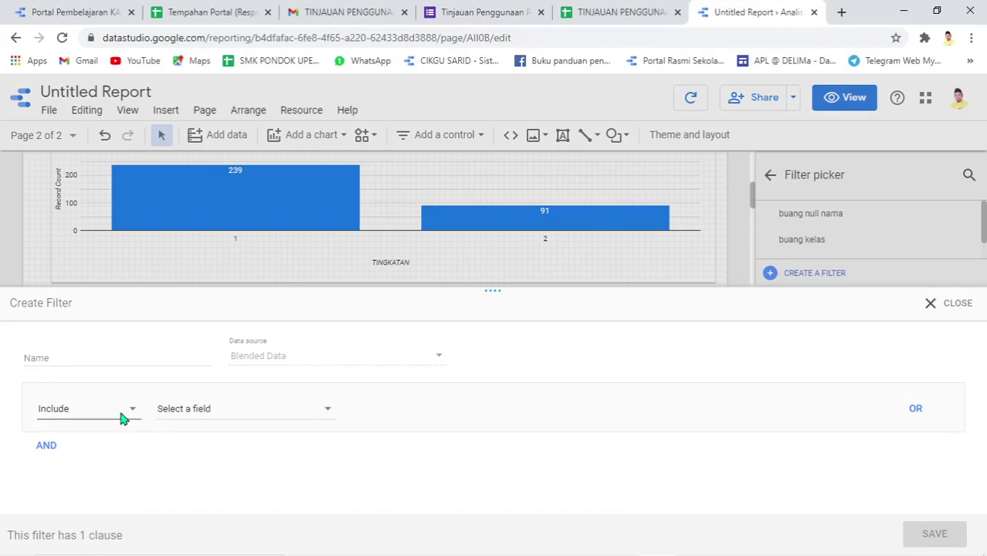
click(124, 413)
click(75, 446)
drag(493, 301, 468, 468)
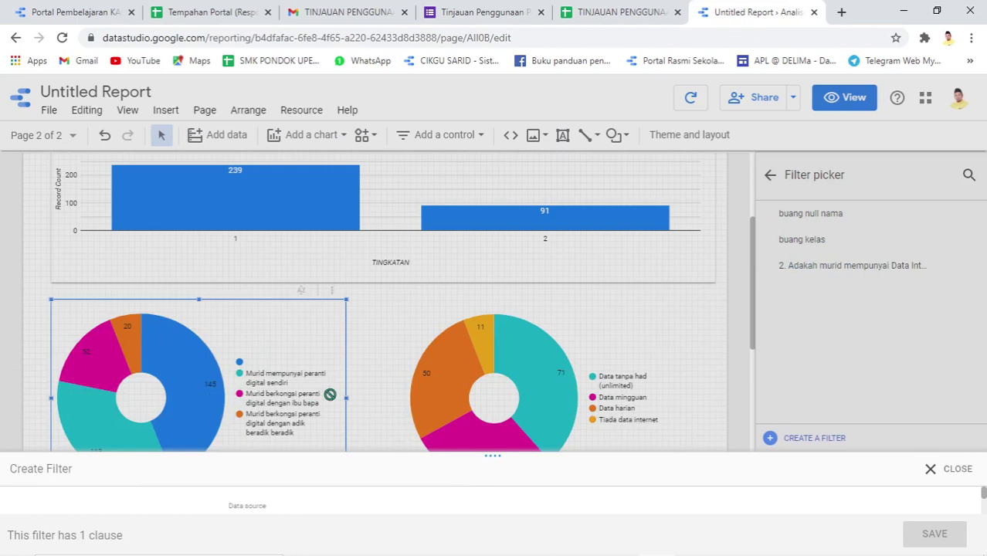
drag(495, 456, 513, 145)
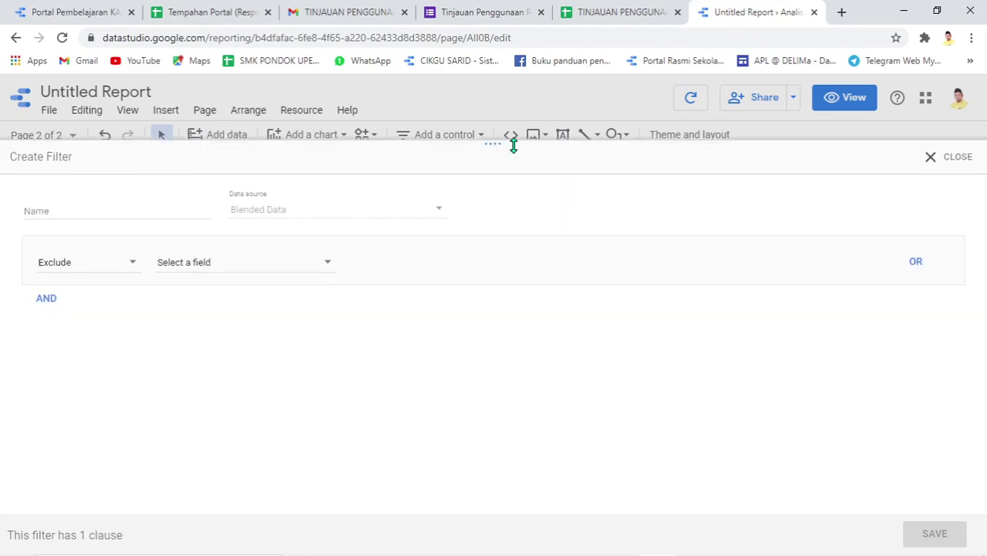
click(315, 264)
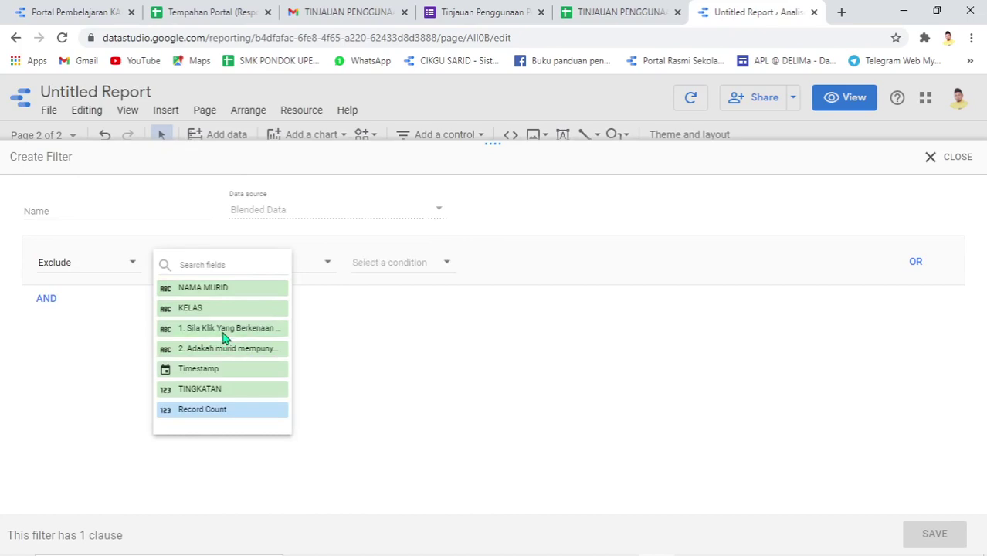
click(223, 338)
click(423, 265)
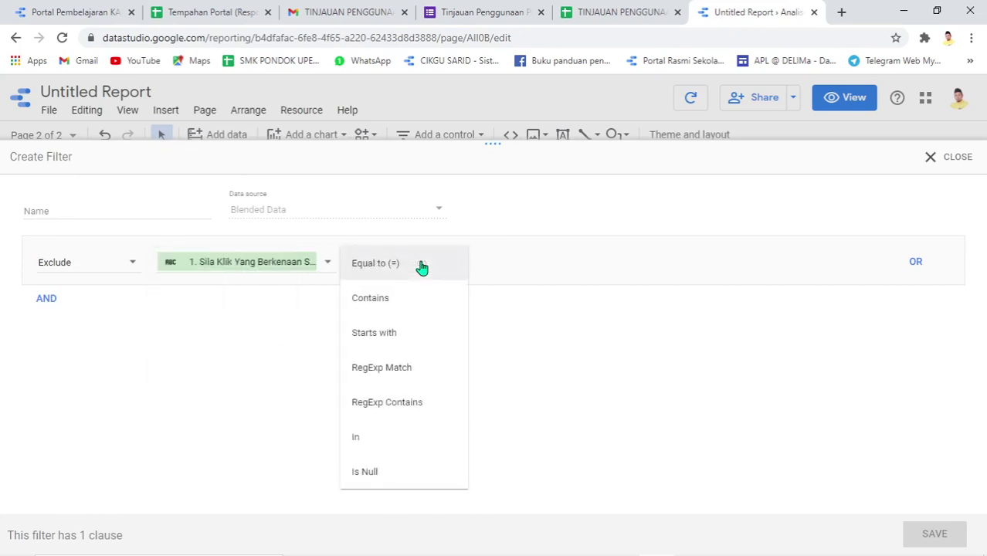
click(392, 471)
click(930, 535)
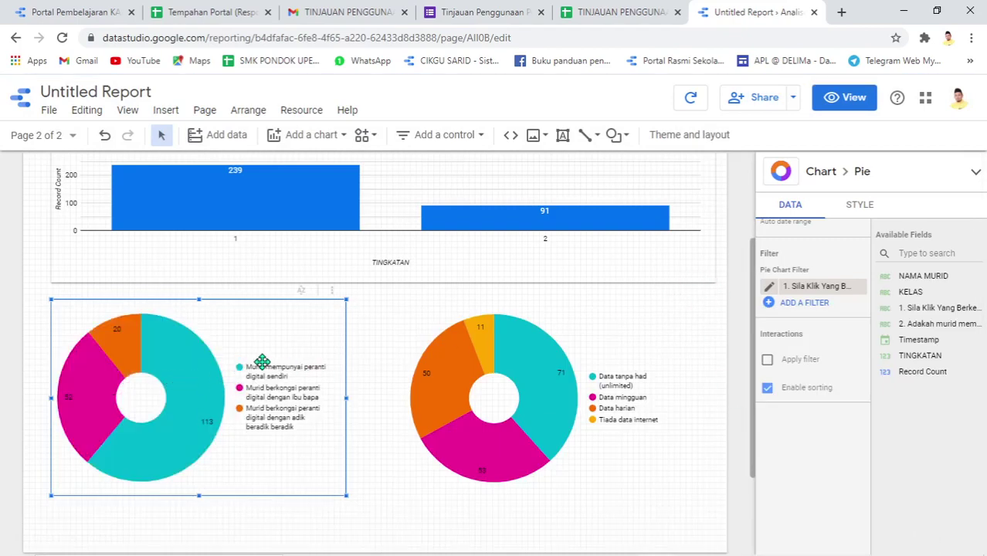
- Move the question 1 doughnut chart slightly toward the question 2 doughnut chart
drag(168, 358, 201, 361)
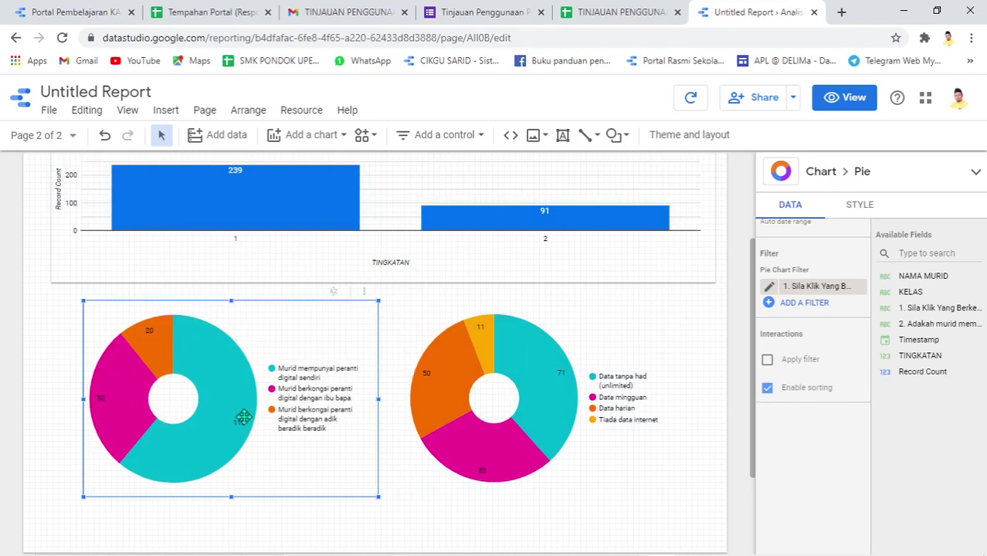
scroll(316, 271, up, 1)
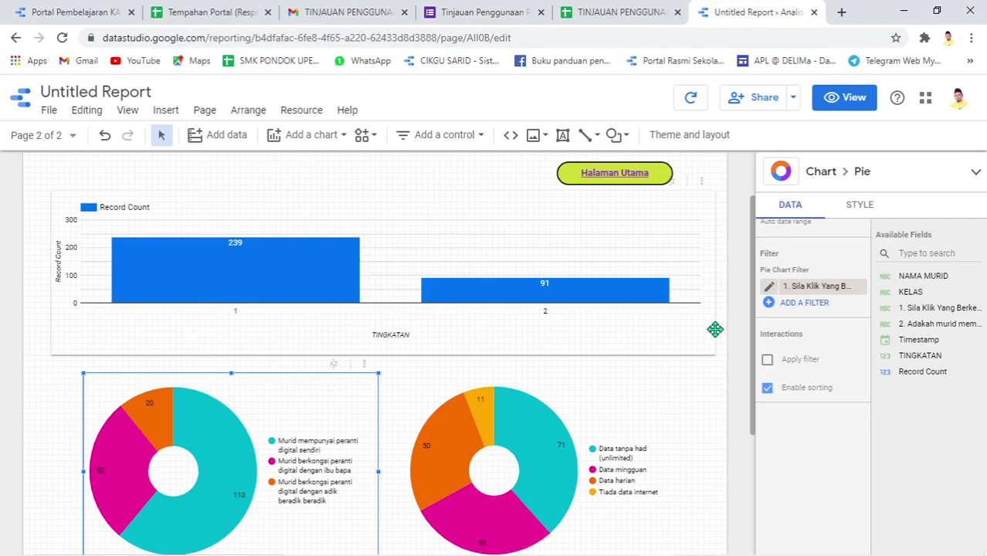
scroll(480, 317, up, 1)
- Switch to Google Sheets and examine the Senarai Nama Murid ORI list around the 2KAA and 2A classes and the rows below them
click(623, 14)
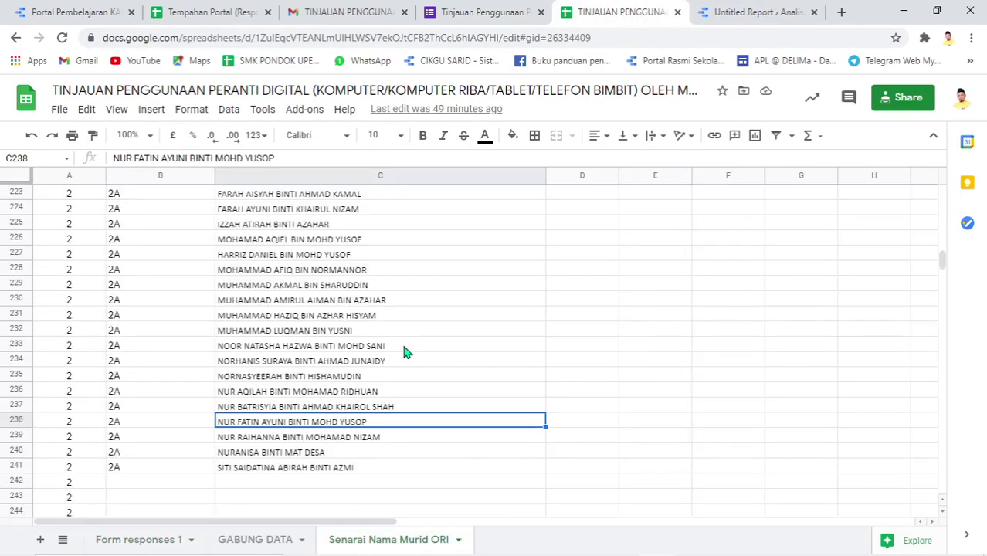
scroll(403, 348, down, 10)
scroll(299, 348, up, 10)
scroll(260, 327, up, 12)
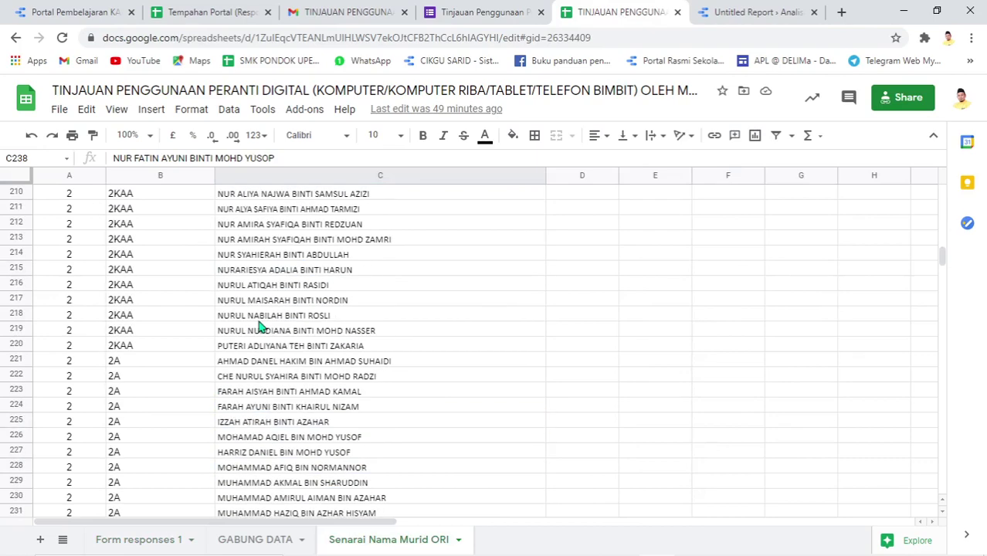
scroll(259, 325, down, 20)
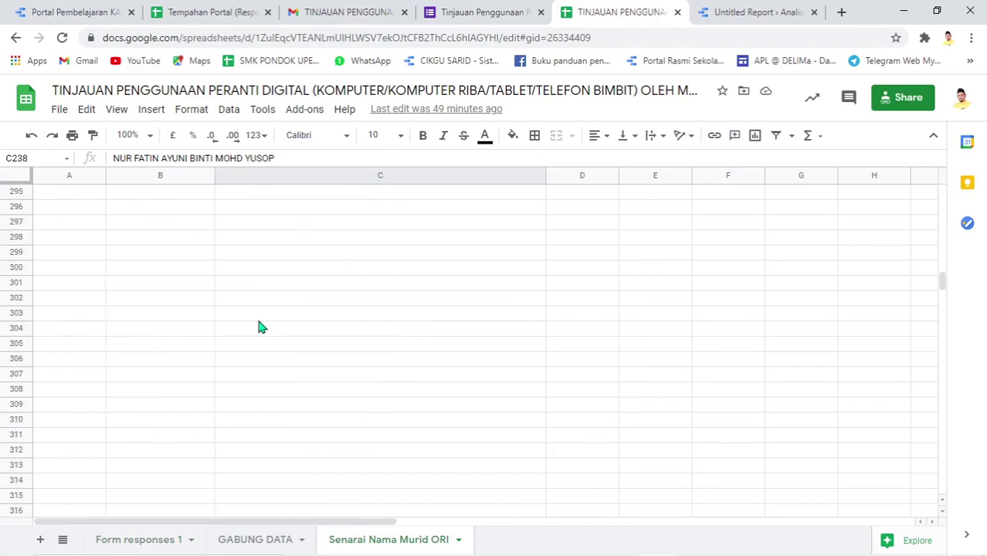
scroll(259, 327, up, 20)
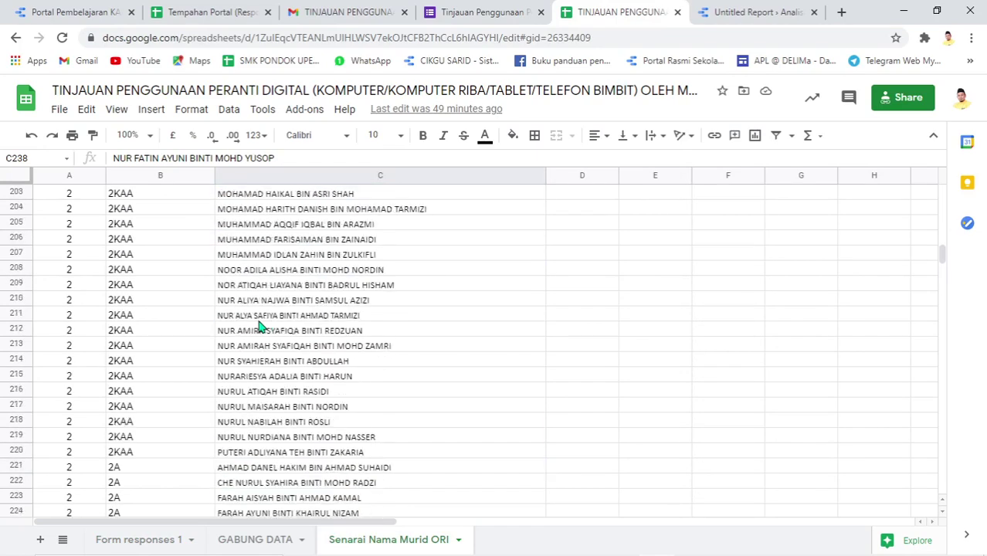
scroll(259, 326, up, 8)
- Switch back to the Data Studio report, view it, follow the Halaman Utama link, and scan the student table
click(737, 9)
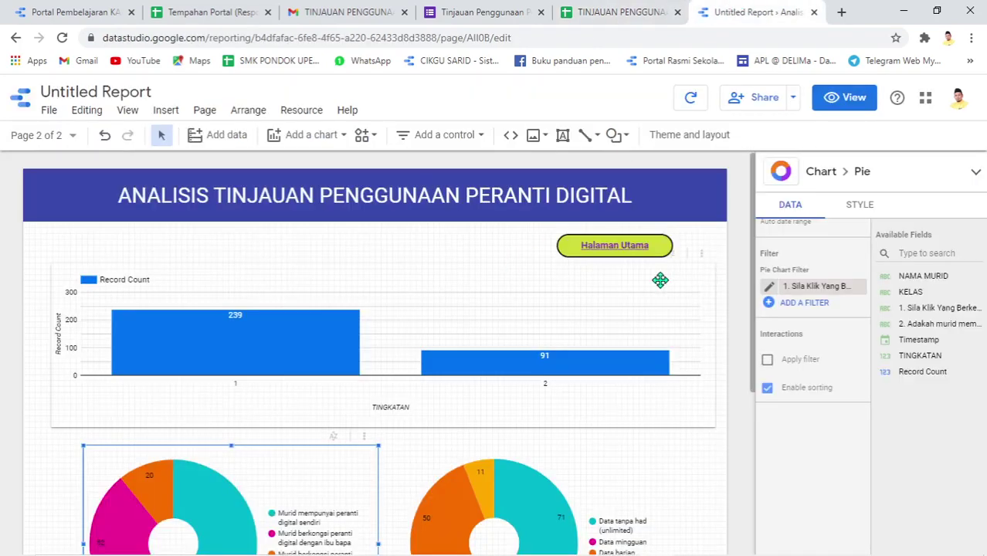
click(846, 98)
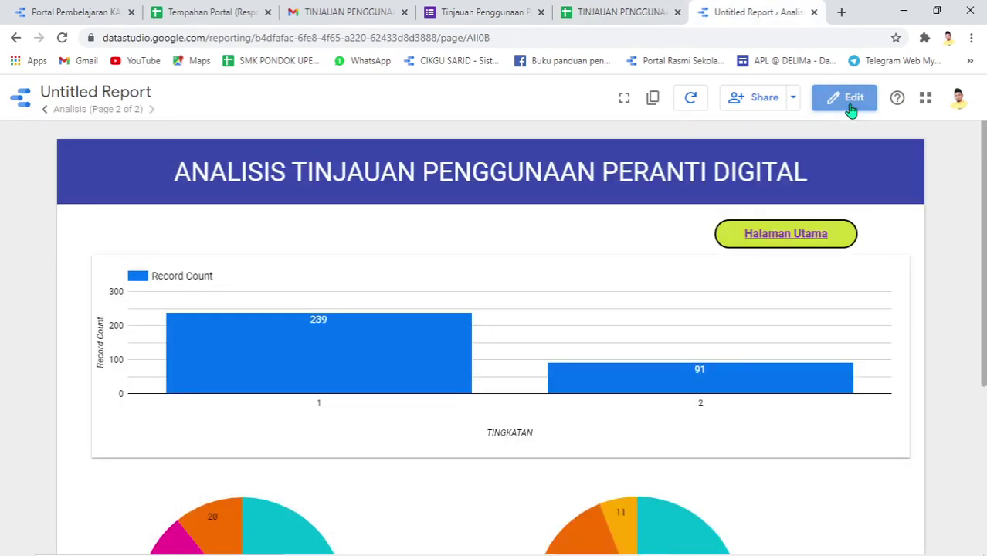
click(784, 234)
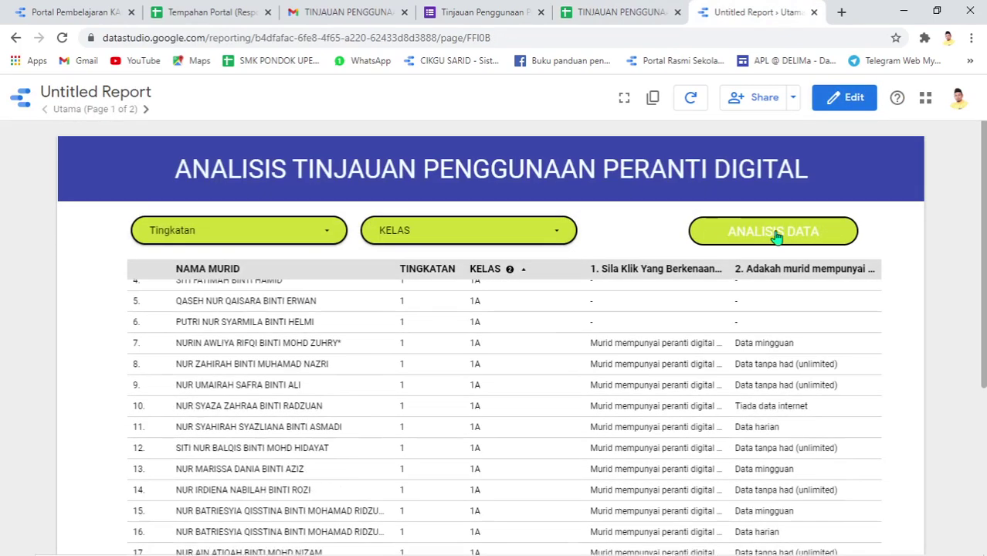
scroll(494, 338, down, 20)
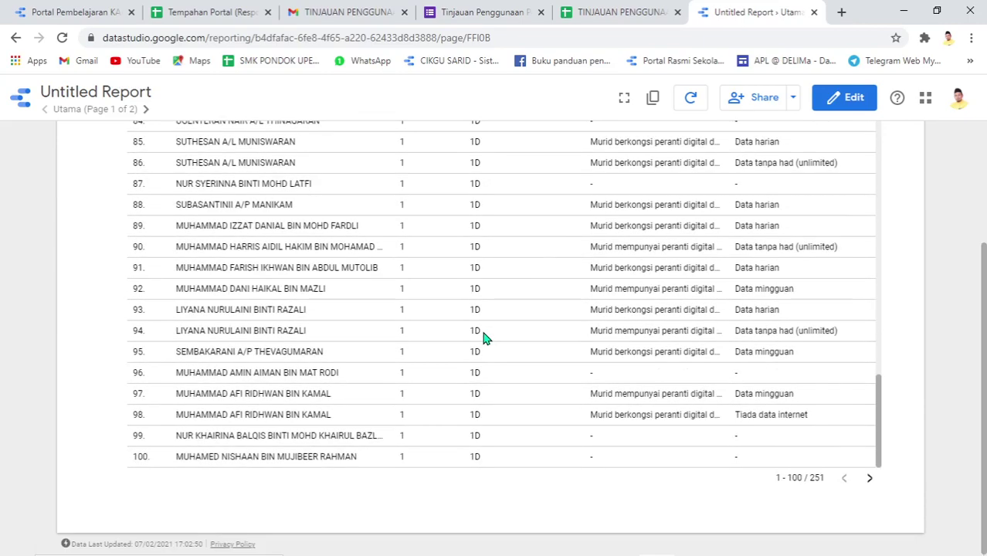
scroll(851, 356, up, 20)
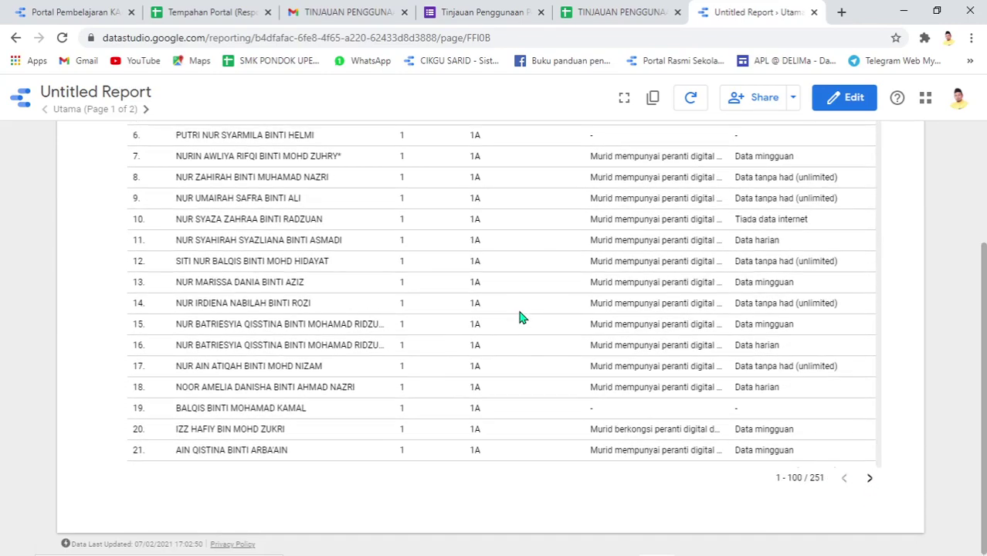
scroll(456, 270, up, 4)
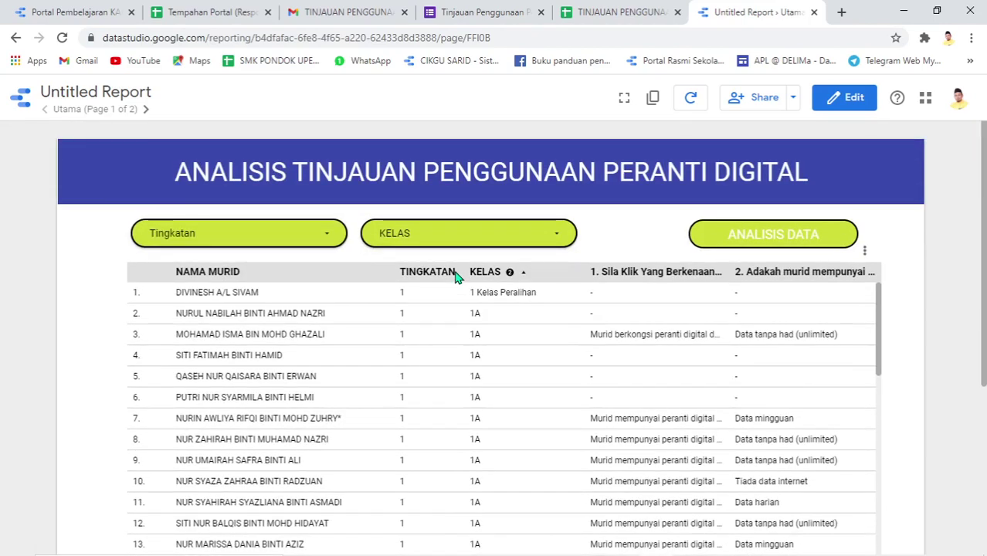
- Look through the values offered by the Tingkatan filter control without changing the selection
click(304, 232)
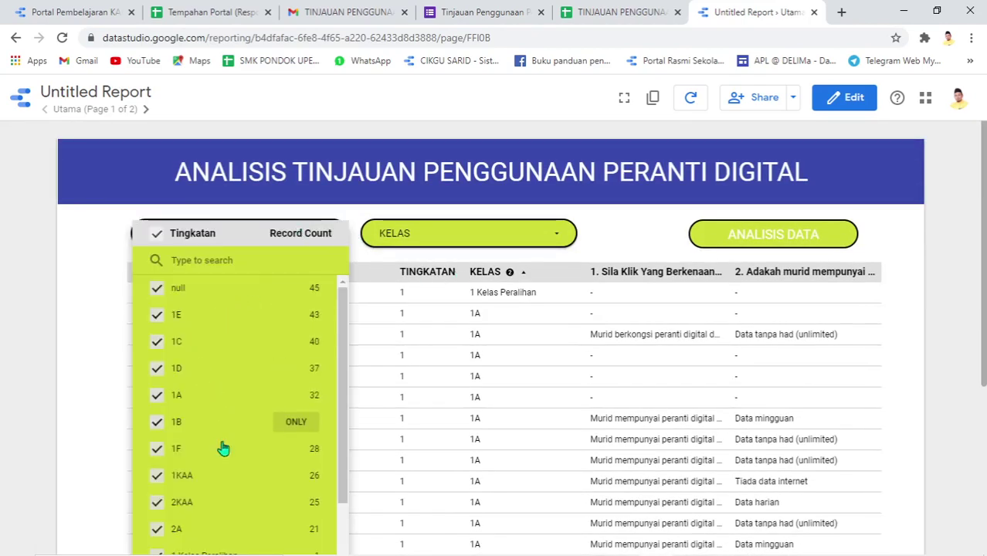
scroll(208, 452, down, 2)
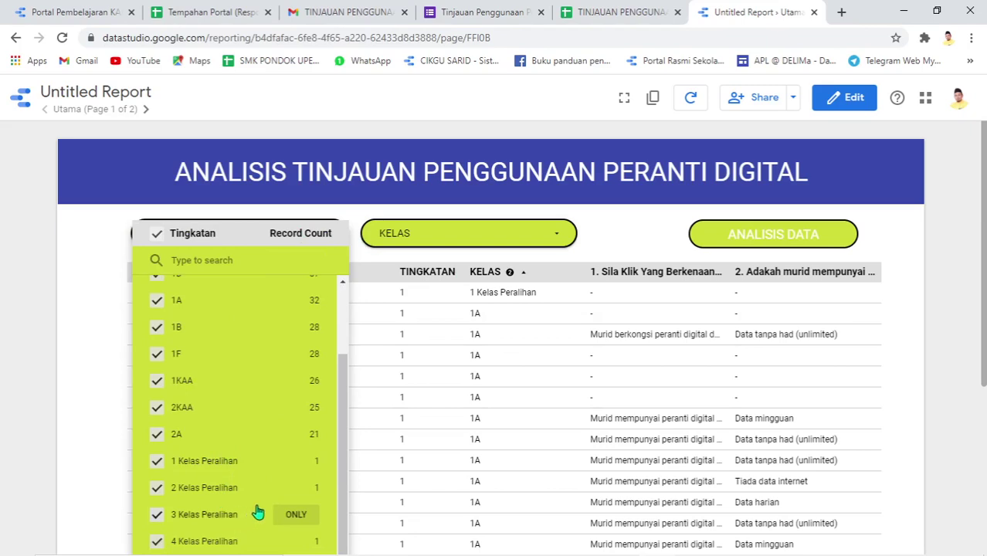
click(755, 382)
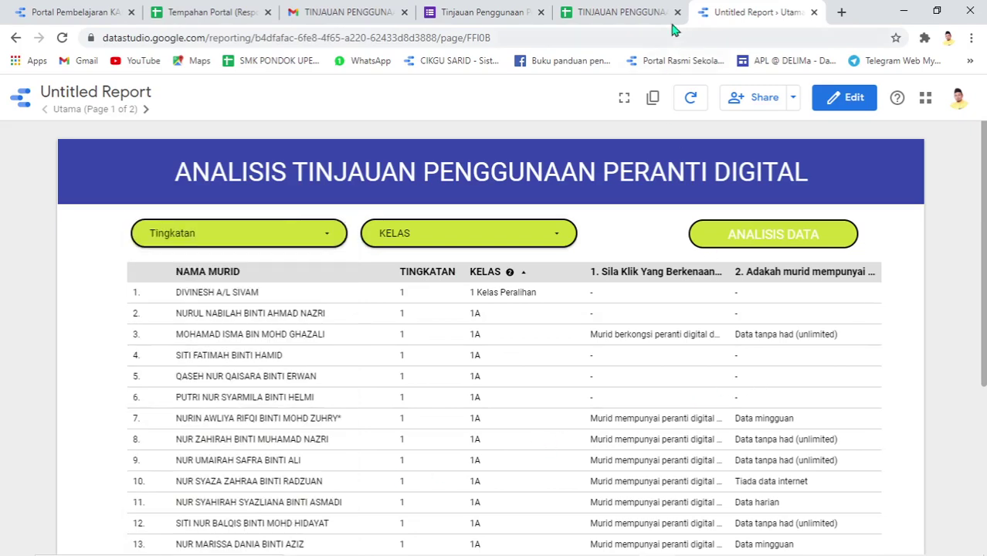
- Switch to Google Sheets and recheck the end of the student list and the rows below it in Senarai Nama Murid ORI
click(622, 11)
scroll(349, 454, down, 6)
scroll(349, 454, down, 12)
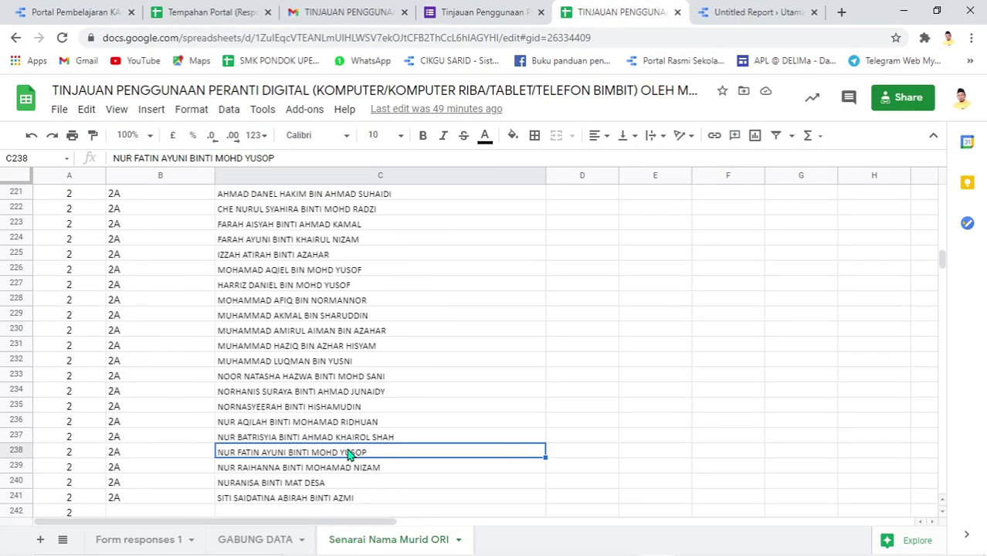
scroll(349, 454, up, 10)
- Return to the Data Studio report in edit mode, rename it "Analisis Data SMK", and switch it to view mode
click(708, 15)
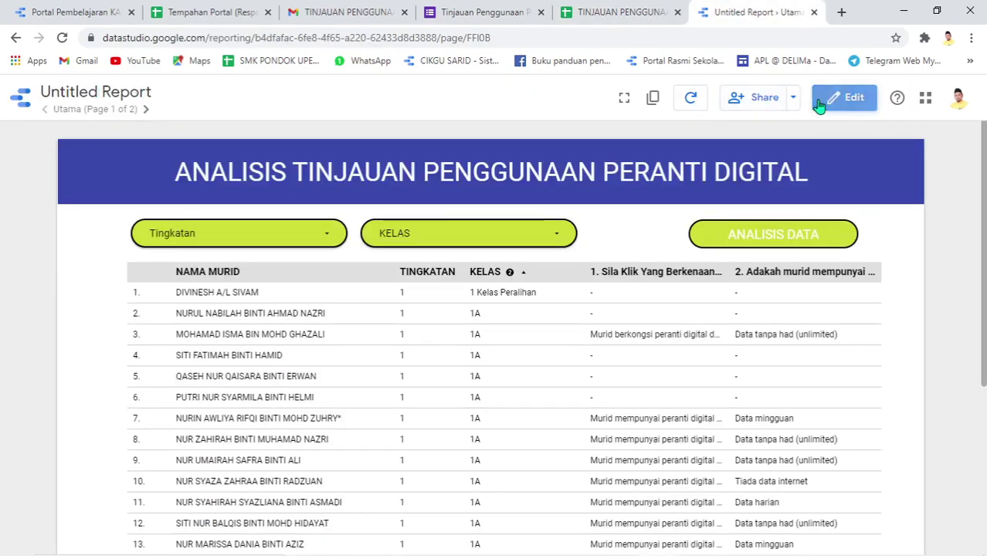
click(843, 98)
click(44, 91)
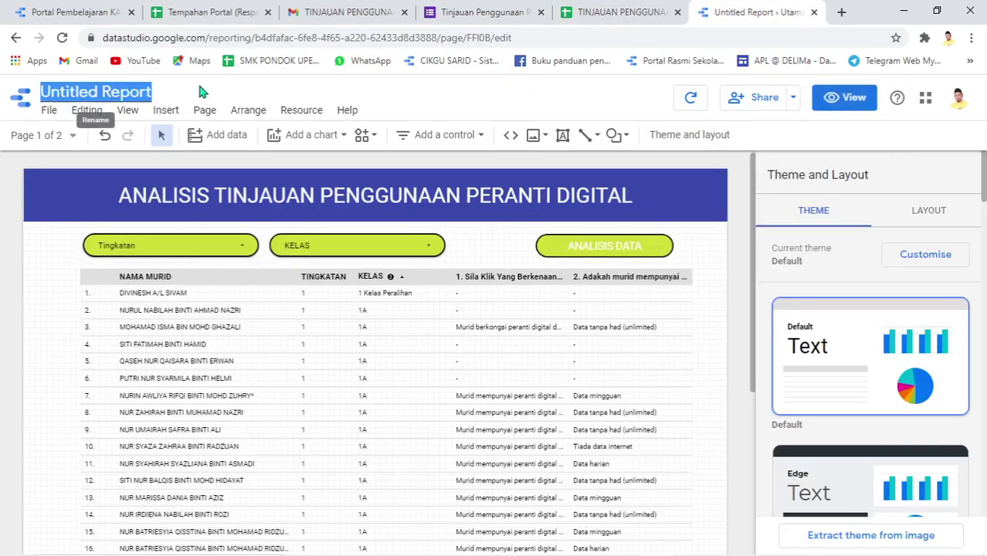
text(Ana)
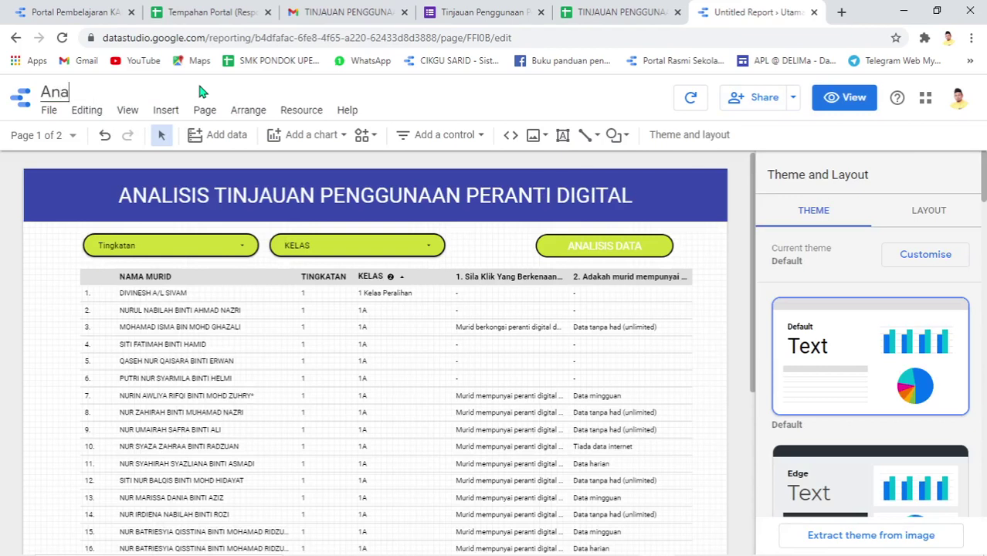
text(lisis Data S)
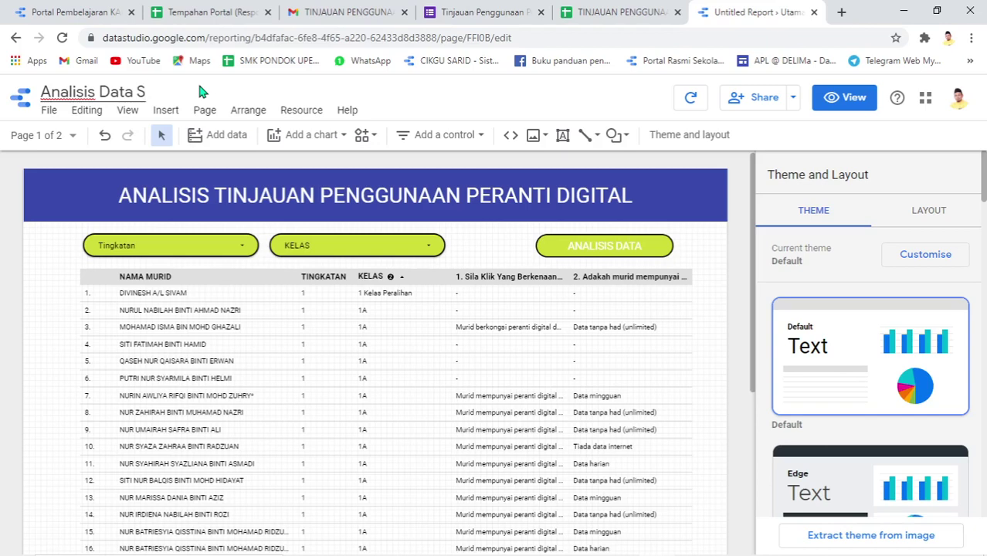
text(MK)
click(847, 97)
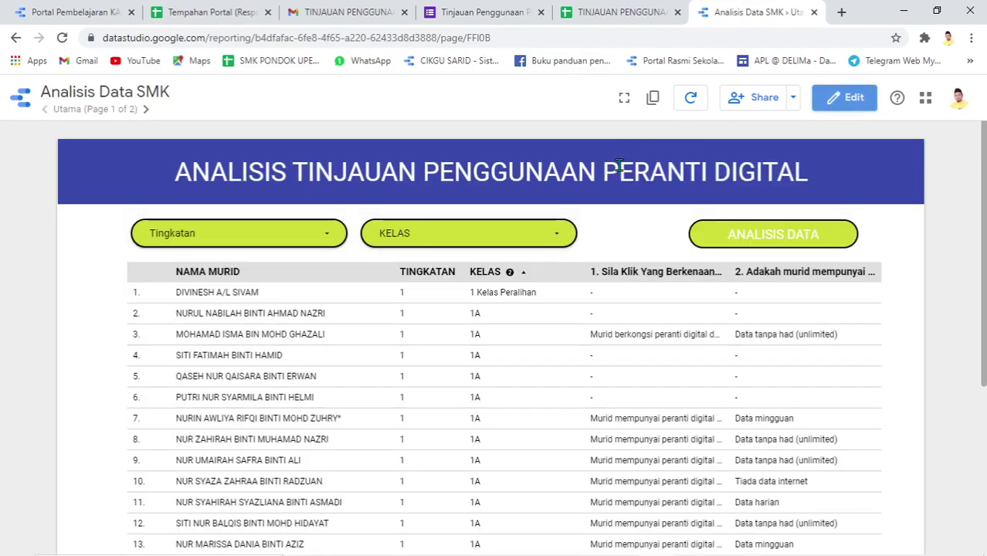
- Inspect column A below the last 2A students in the Google Sheets name list and up to class 1F, then return to the report
click(569, 8)
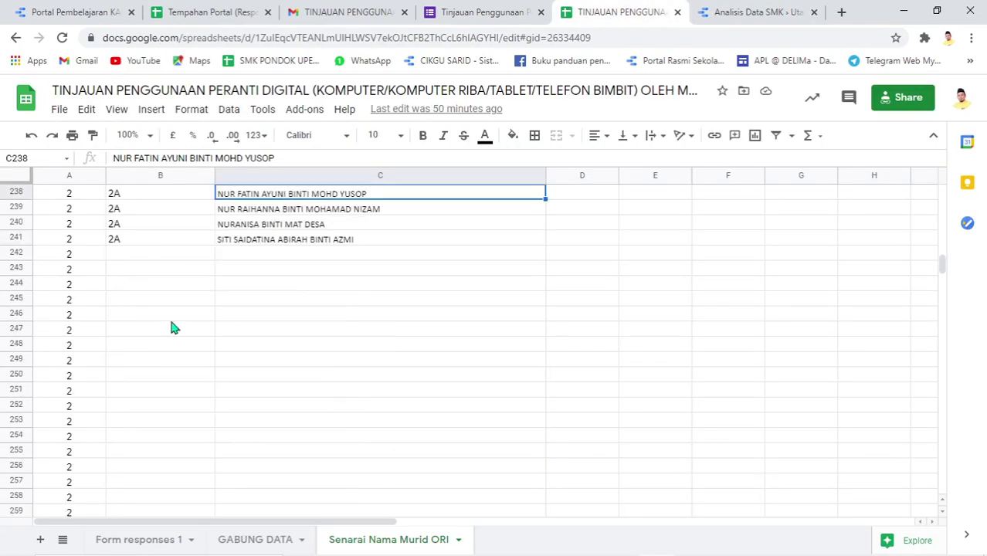
scroll(248, 263, down, 5)
scroll(247, 263, up, 7)
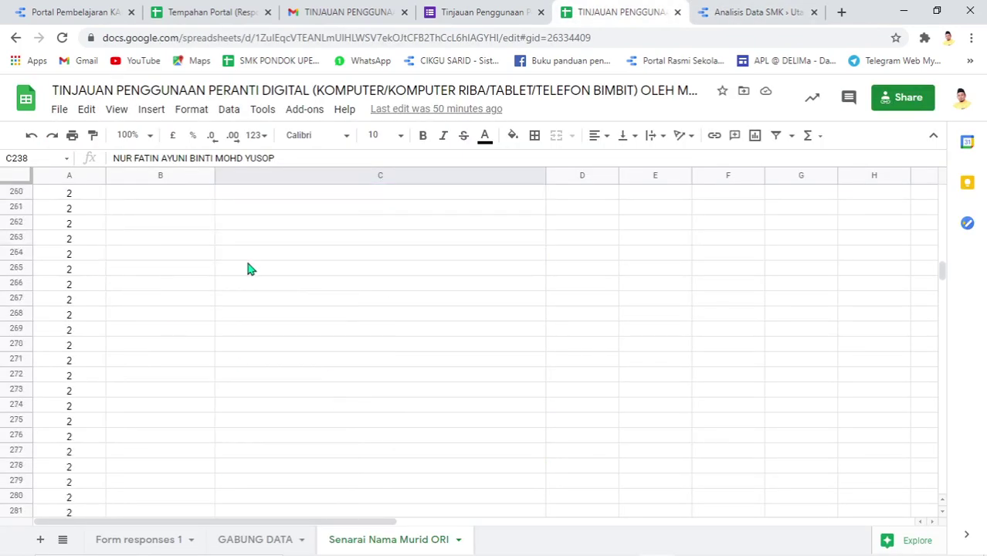
scroll(247, 265, up, 20)
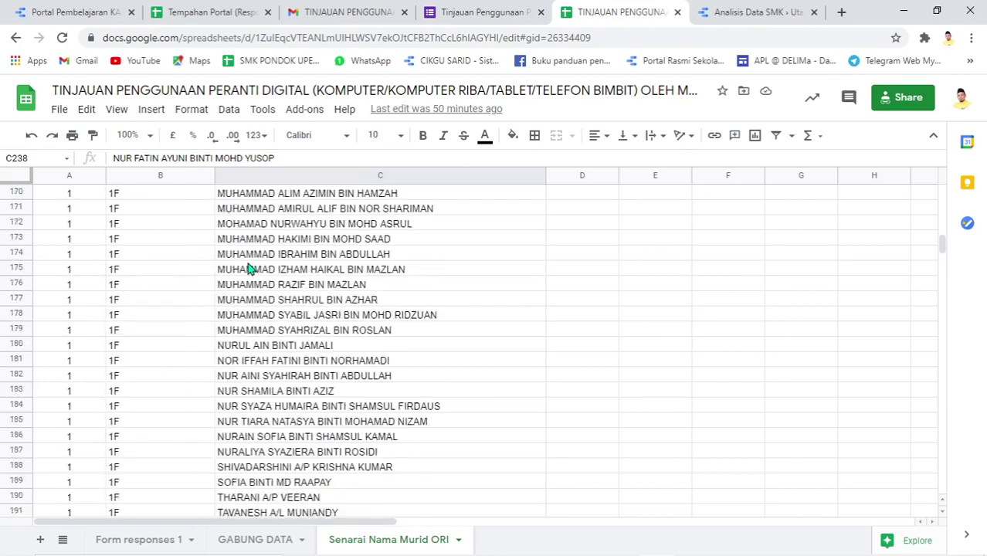
click(757, 12)
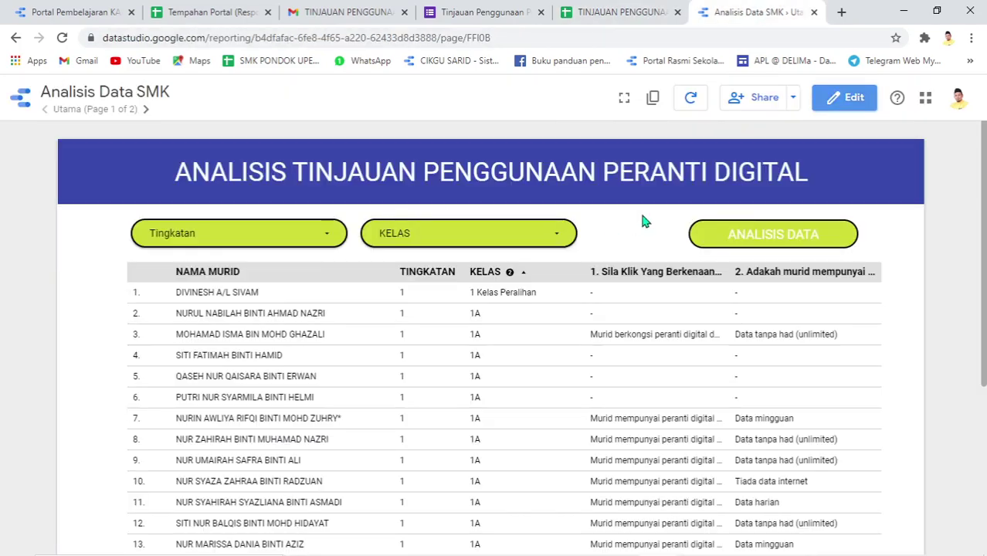